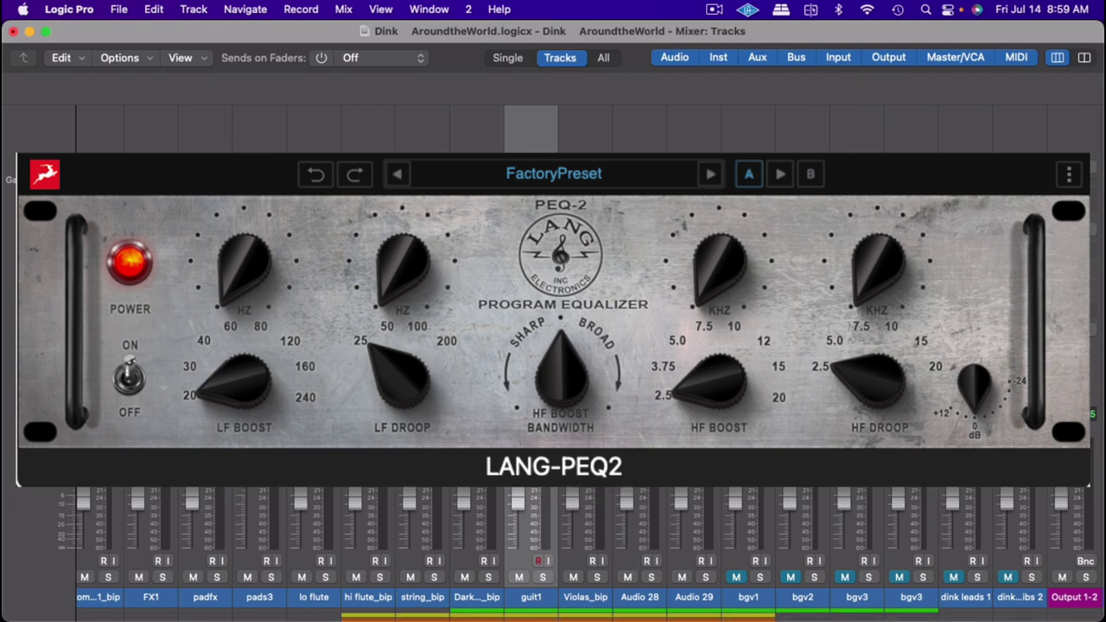
Examine the Antelope plug-ins available for the guit1 channel's first audio effect slot
left_click(531, 250)
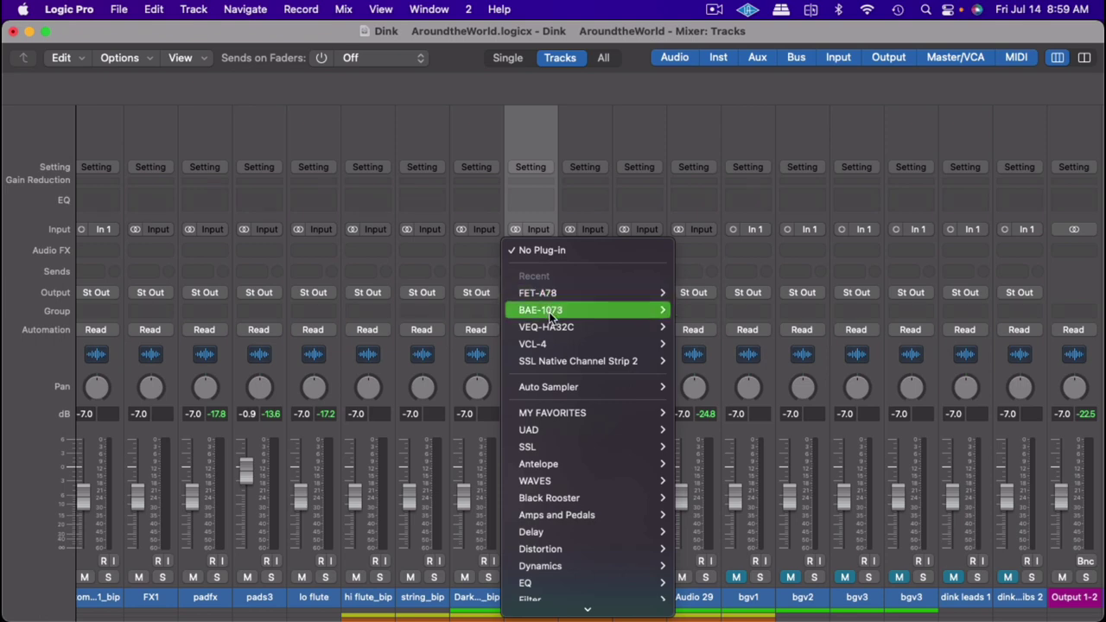
mouse_move(578, 391)
mouse_move(575, 464)
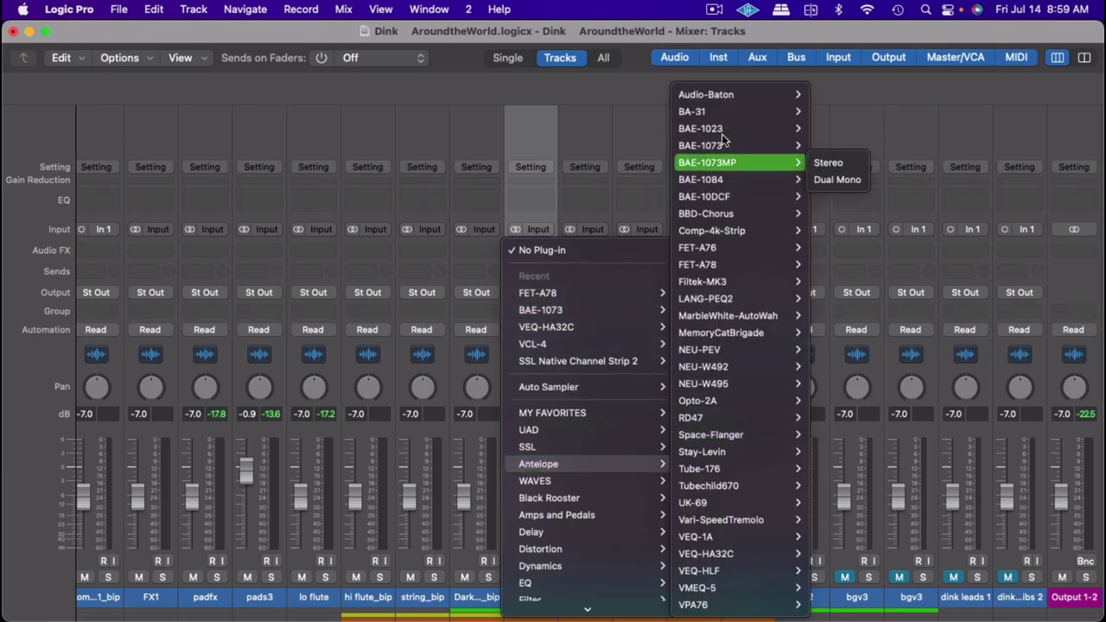
mouse_move(724, 94)
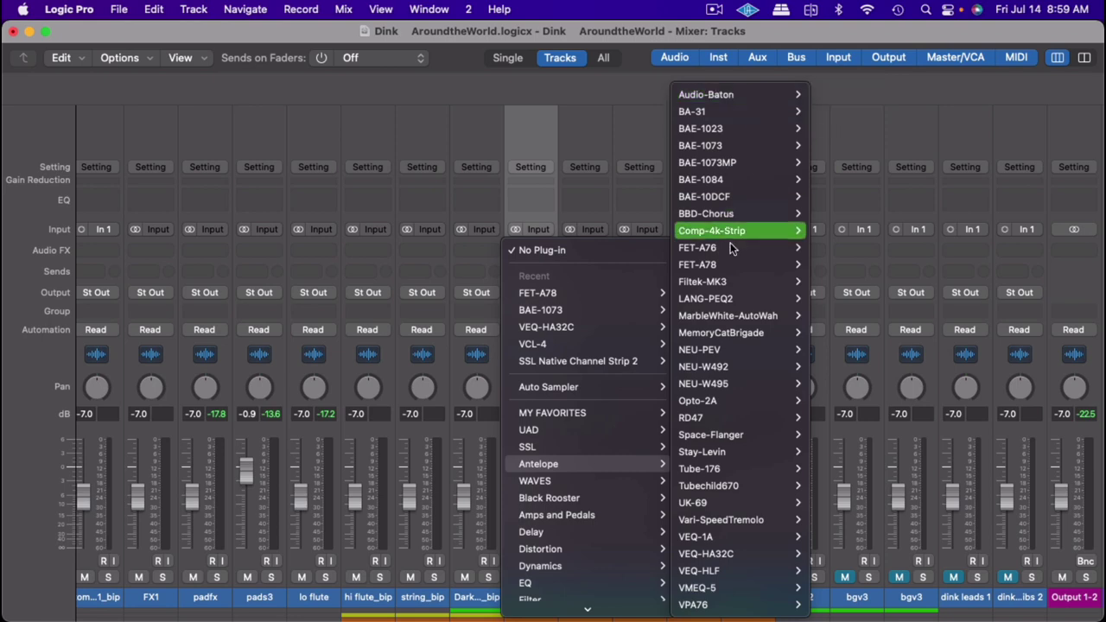
mouse_move(713, 609)
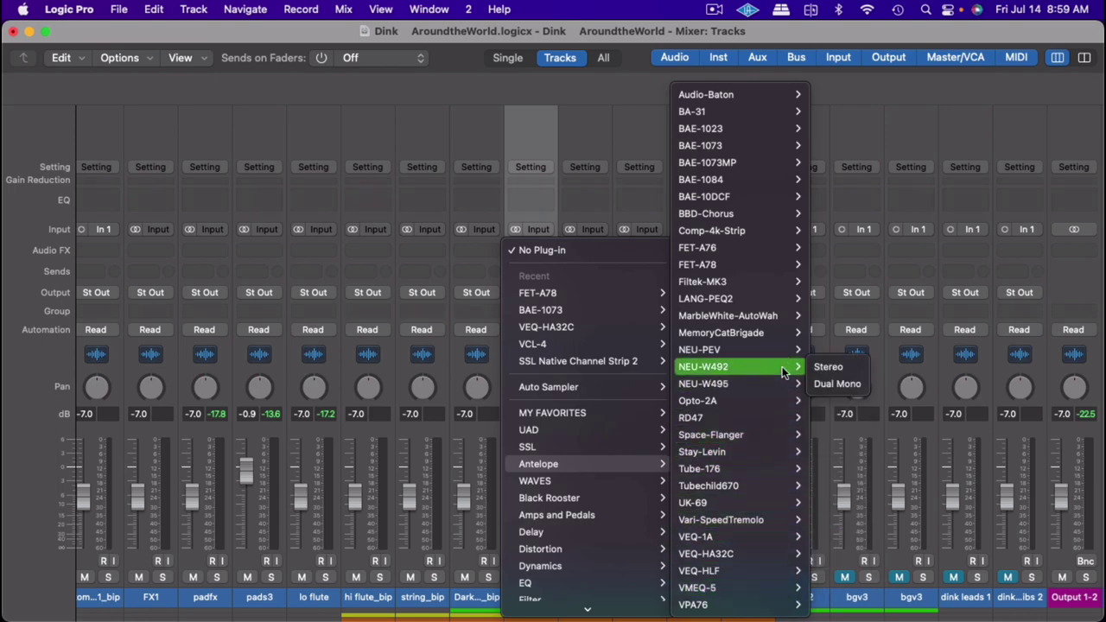
mouse_move(786, 229)
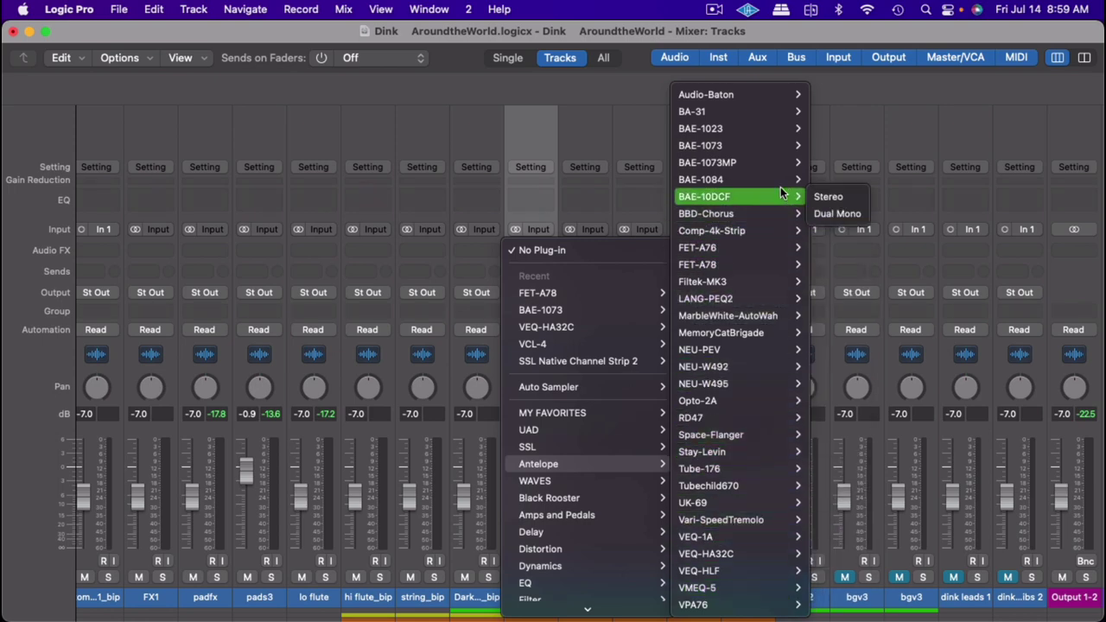
mouse_move(769, 93)
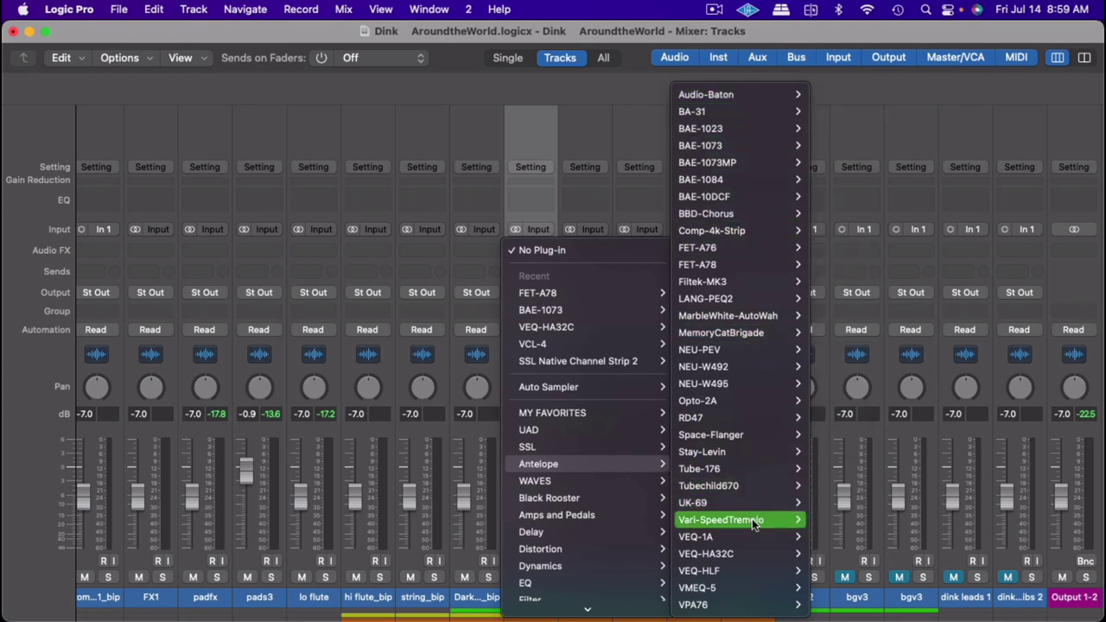
mouse_move(754, 610)
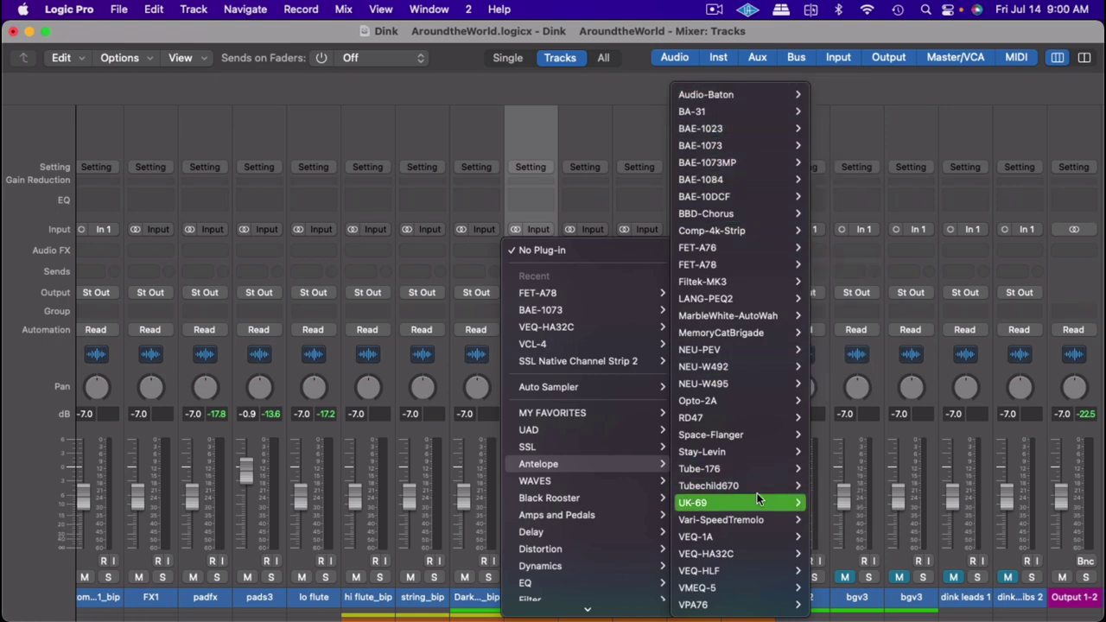
mouse_move(757, 493)
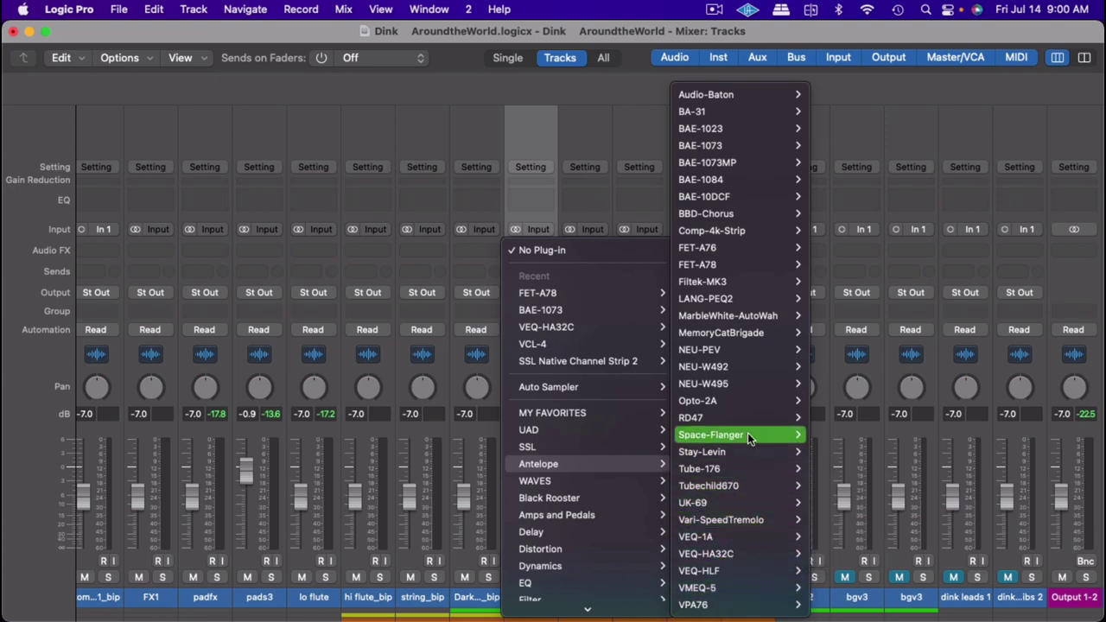
mouse_move(752, 345)
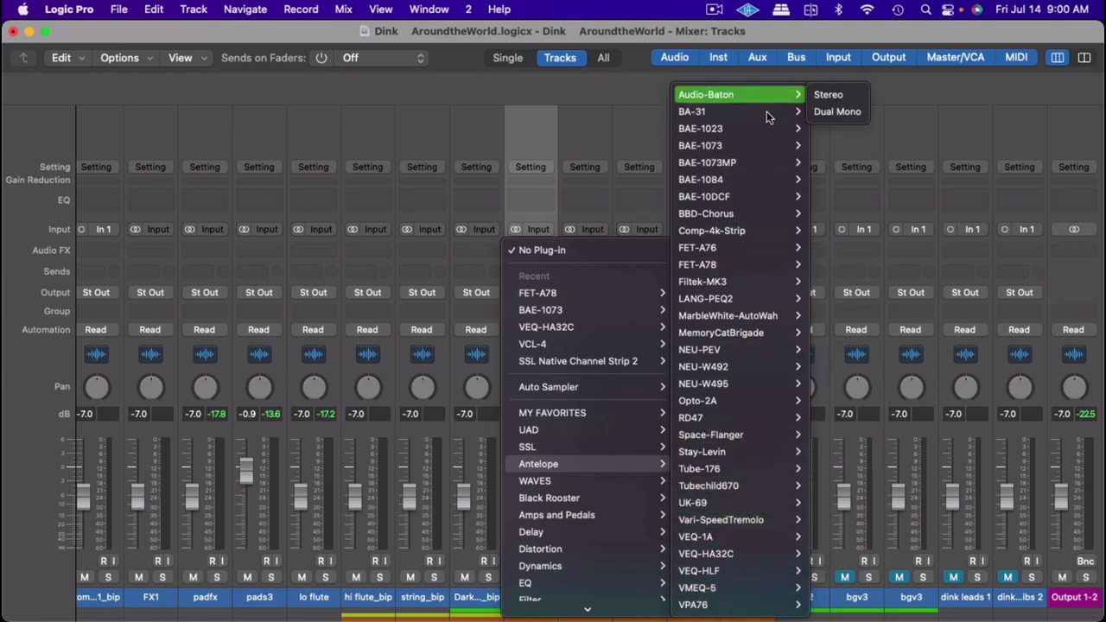
mouse_move(766, 152)
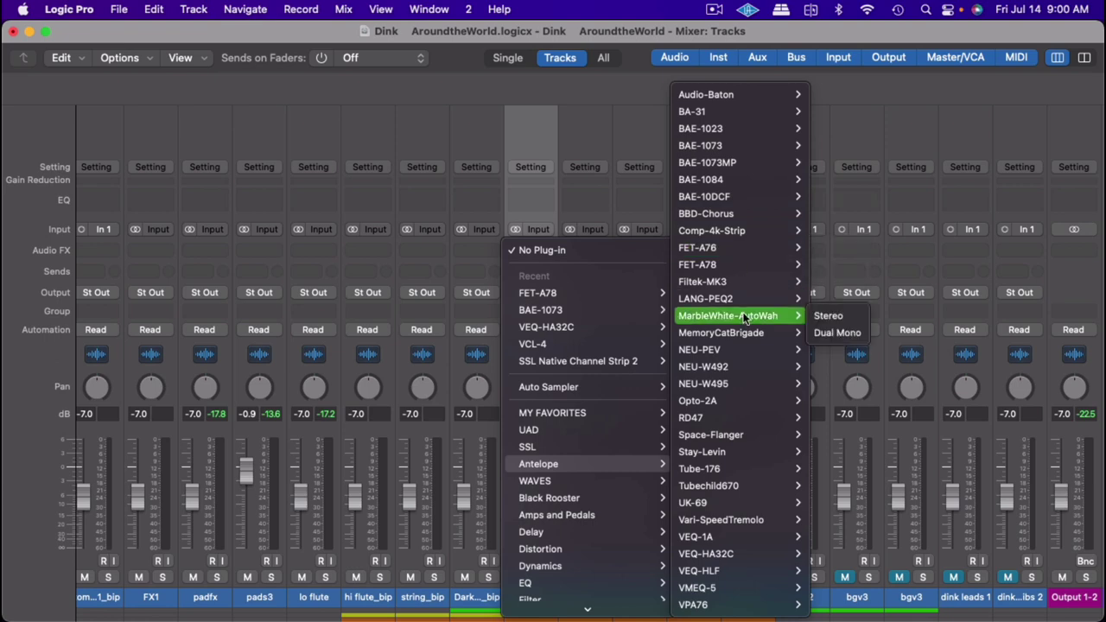
mouse_move(730, 559)
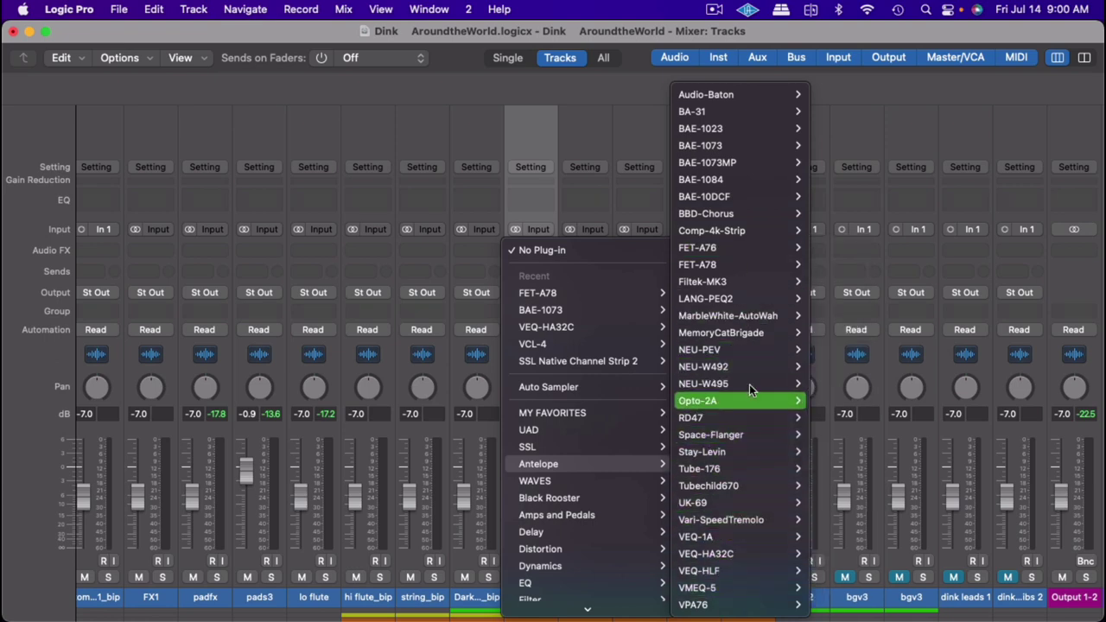
mouse_move(753, 270)
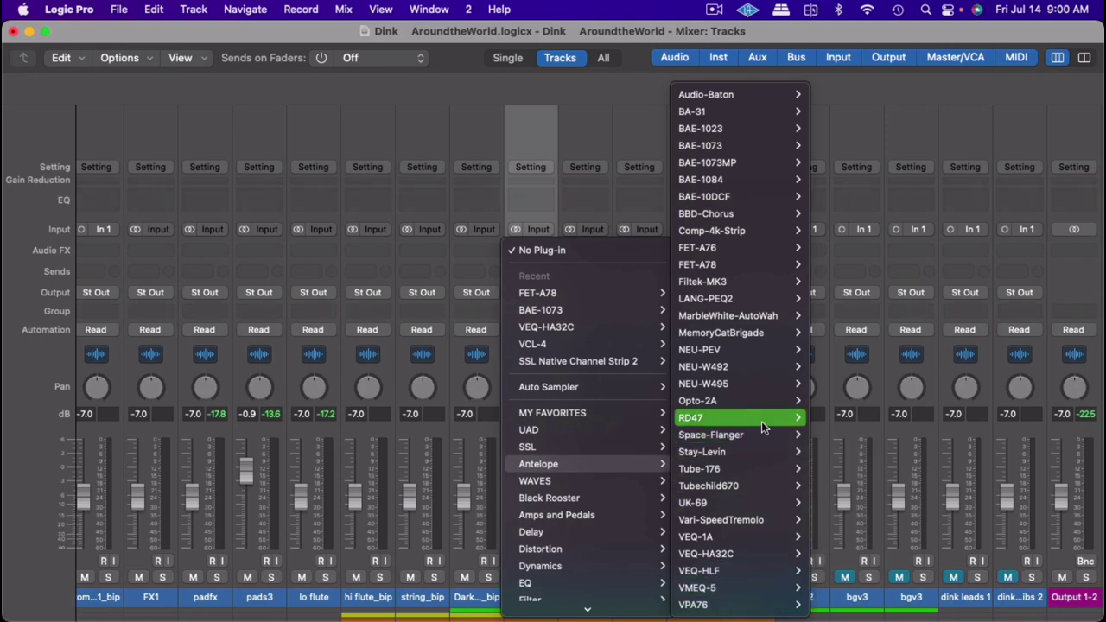
mouse_move(771, 323)
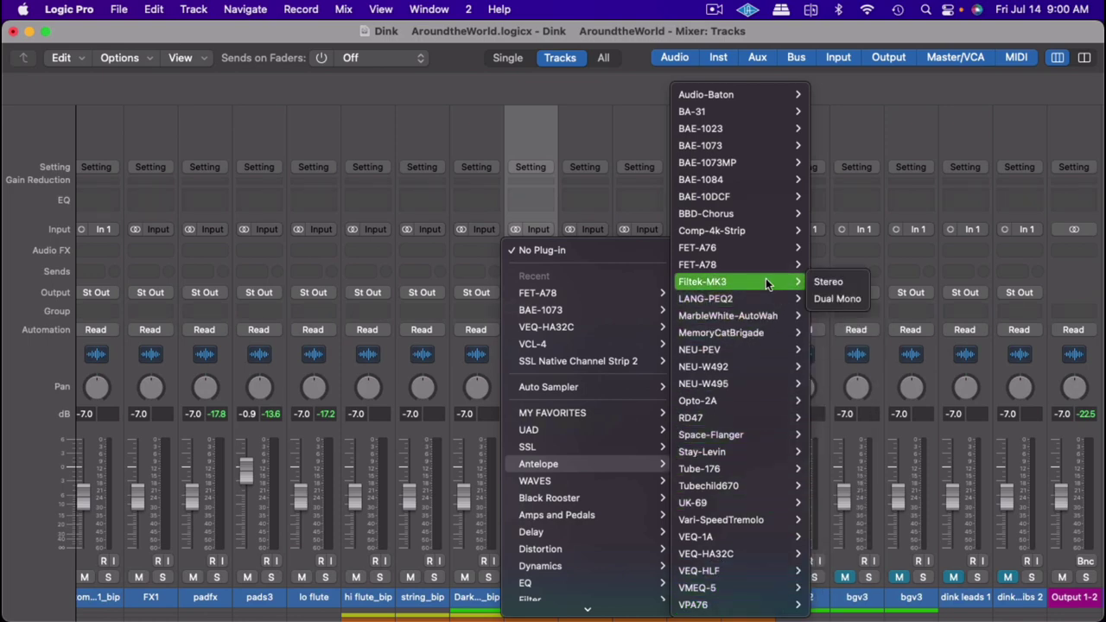
mouse_move(761, 190)
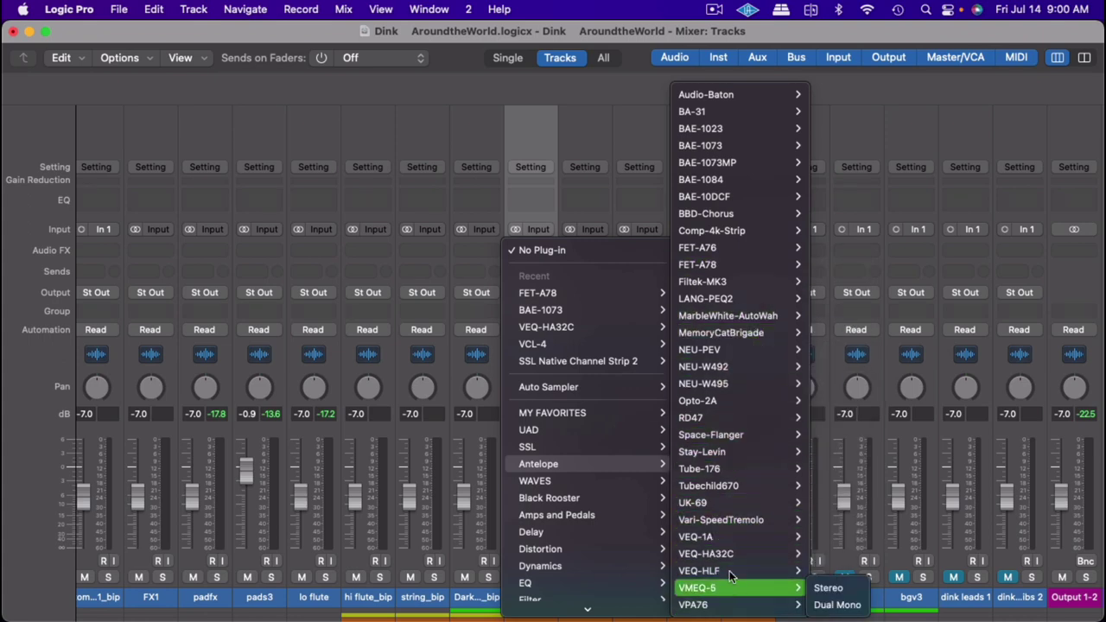
mouse_move(760, 434)
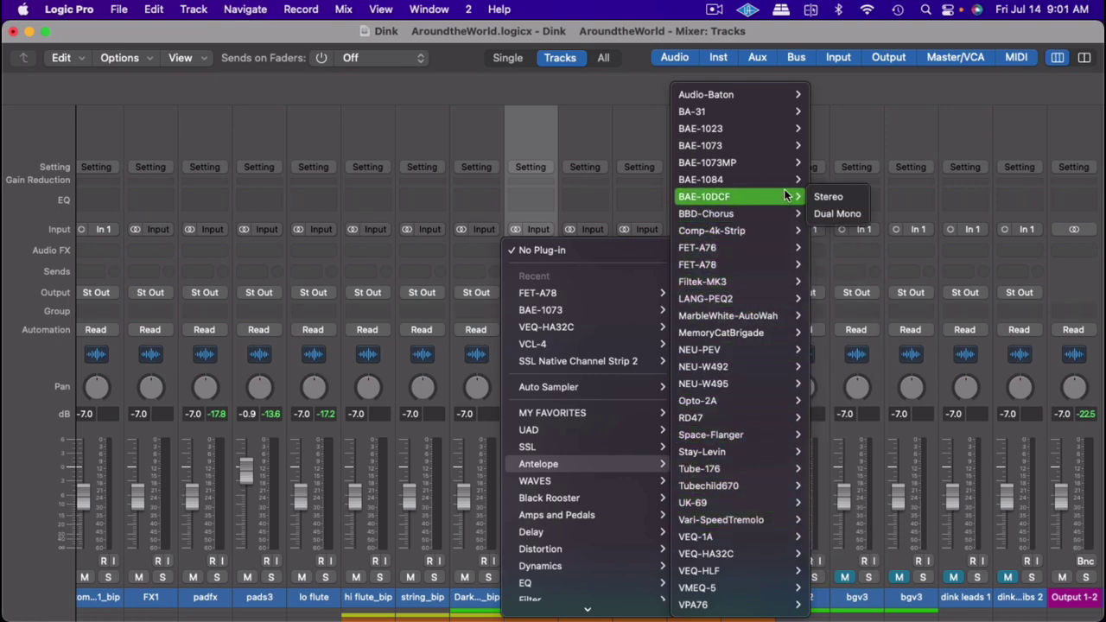
Insert the Antelope VEQ-HA32C equalizer in stereo on the guit1 channel and solo the track
mouse_move(795, 112)
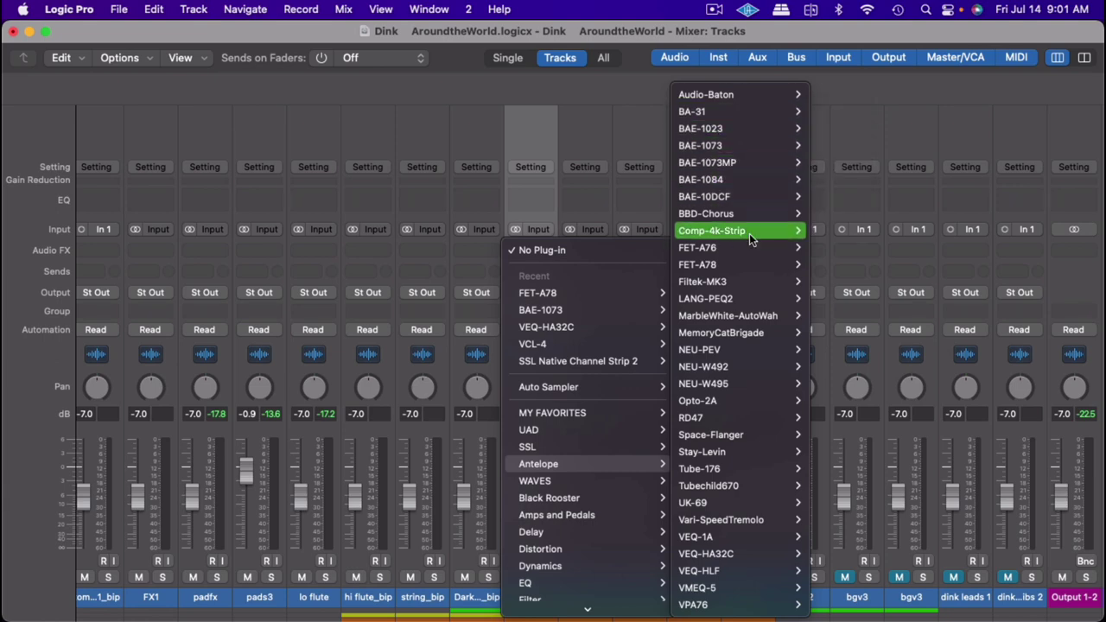
mouse_move(749, 235)
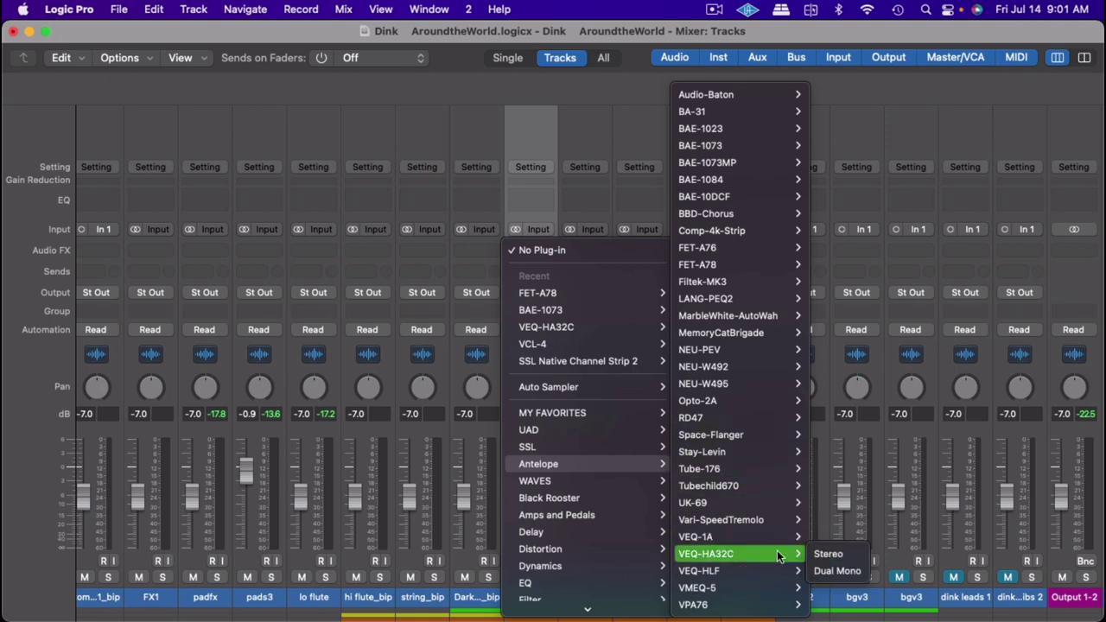
left_click(834, 553)
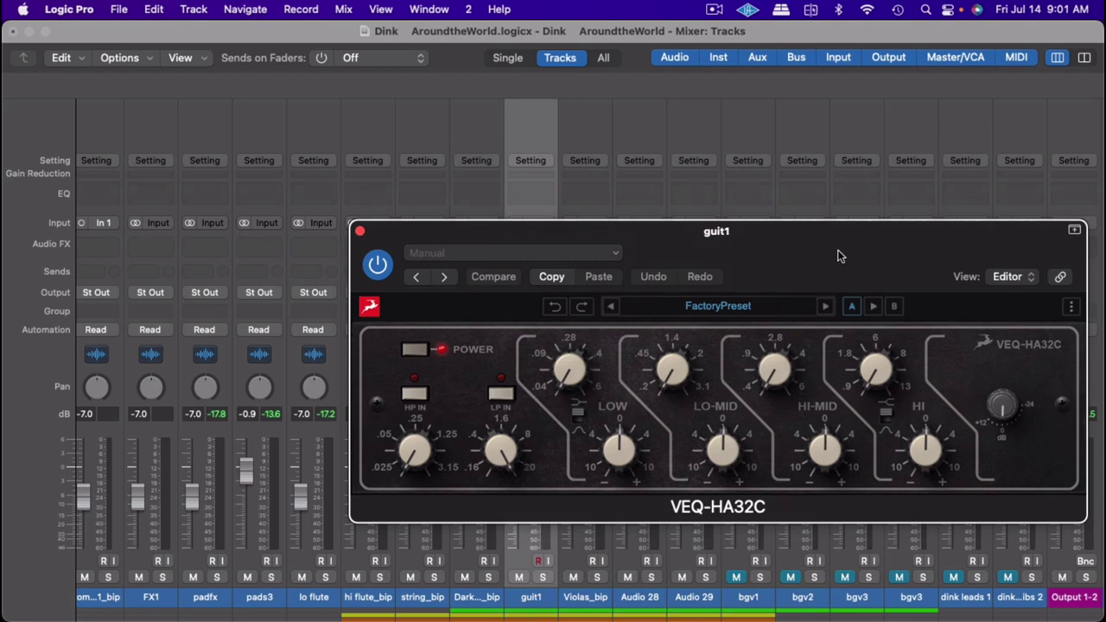
left_click_drag(838, 255, 693, 219)
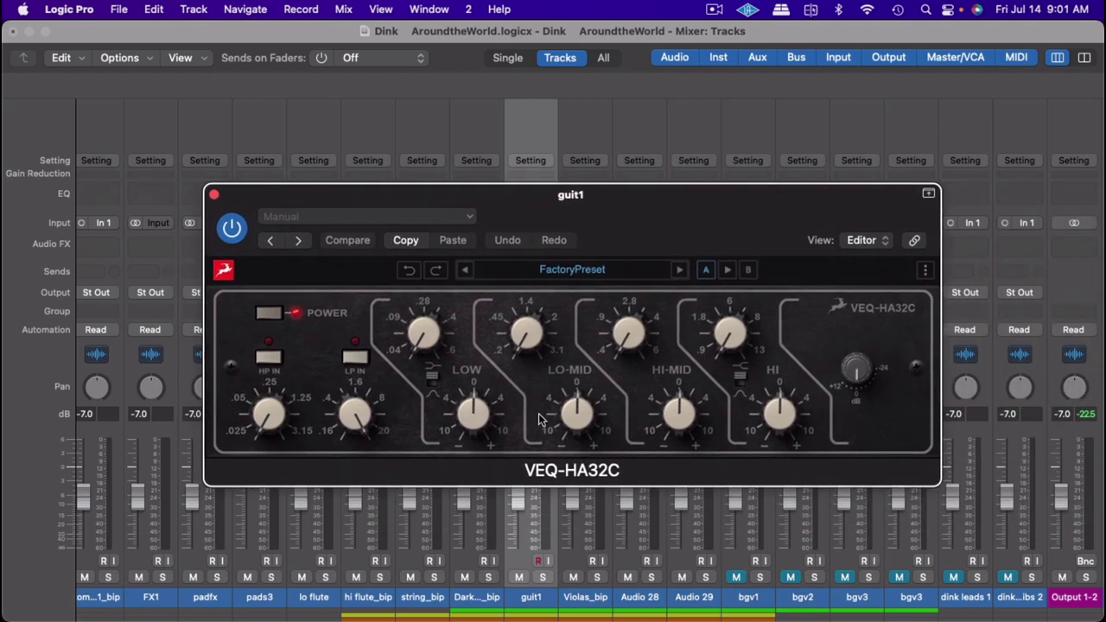
left_click(543, 579)
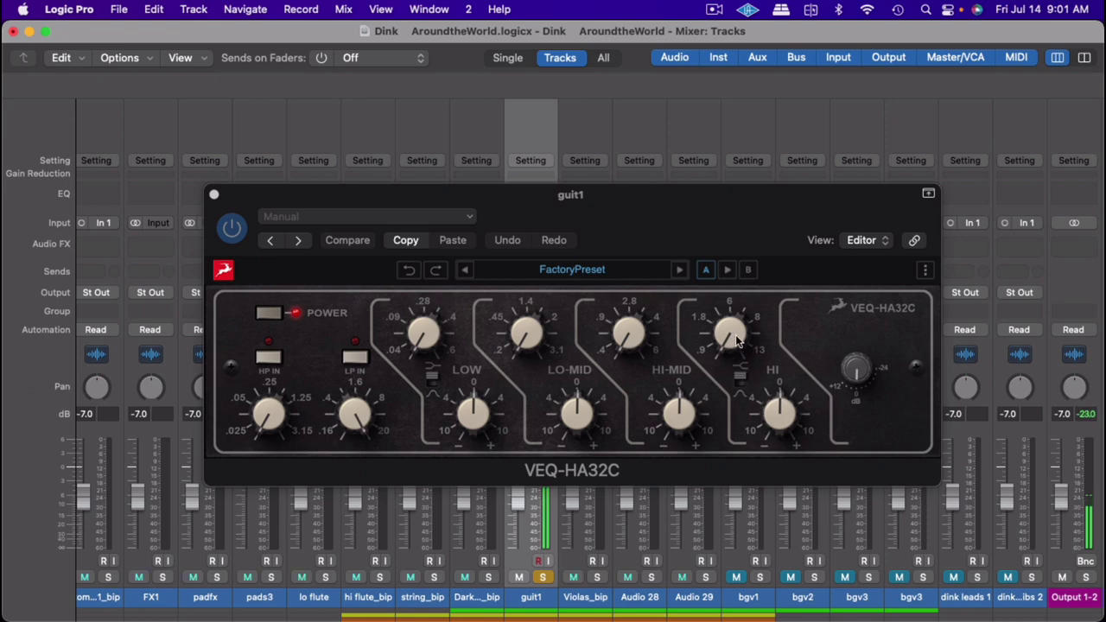
Boost the VEQ-HA32C's Hi band to the maximum of +10 and set its frequency between 6 and 8
left_click_drag(736, 335, 748, 264)
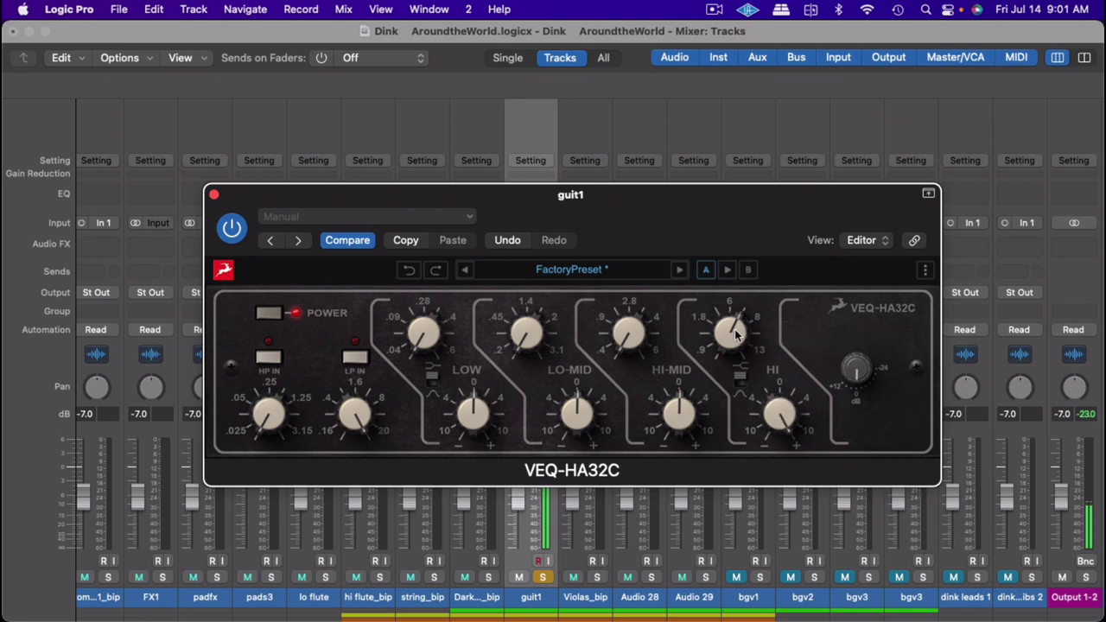
left_click_drag(739, 351, 707, 370)
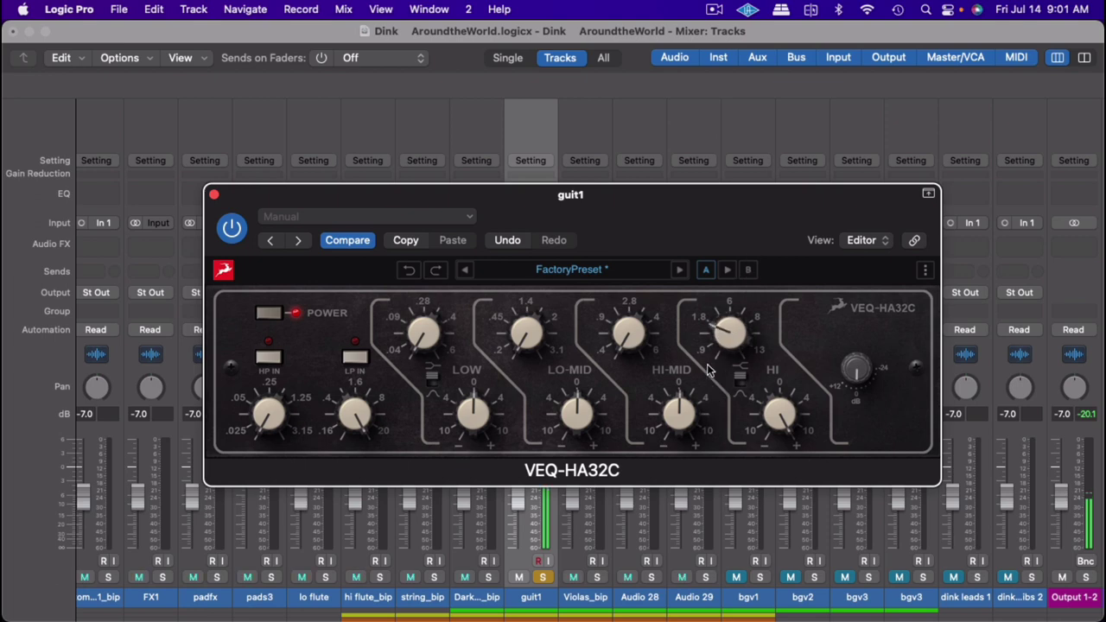
left_click_drag(782, 420, 746, 529)
left_click_drag(729, 339, 756, 278)
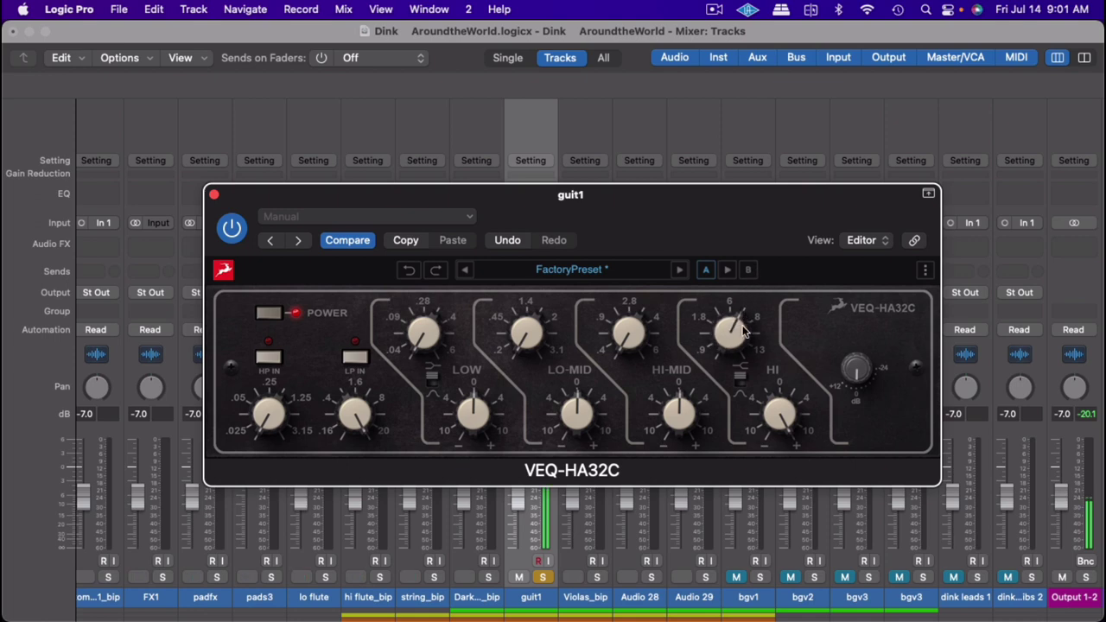
Boost the Hi-Mid band by about +4 and set its frequency near .9
left_click_drag(630, 337, 653, 218)
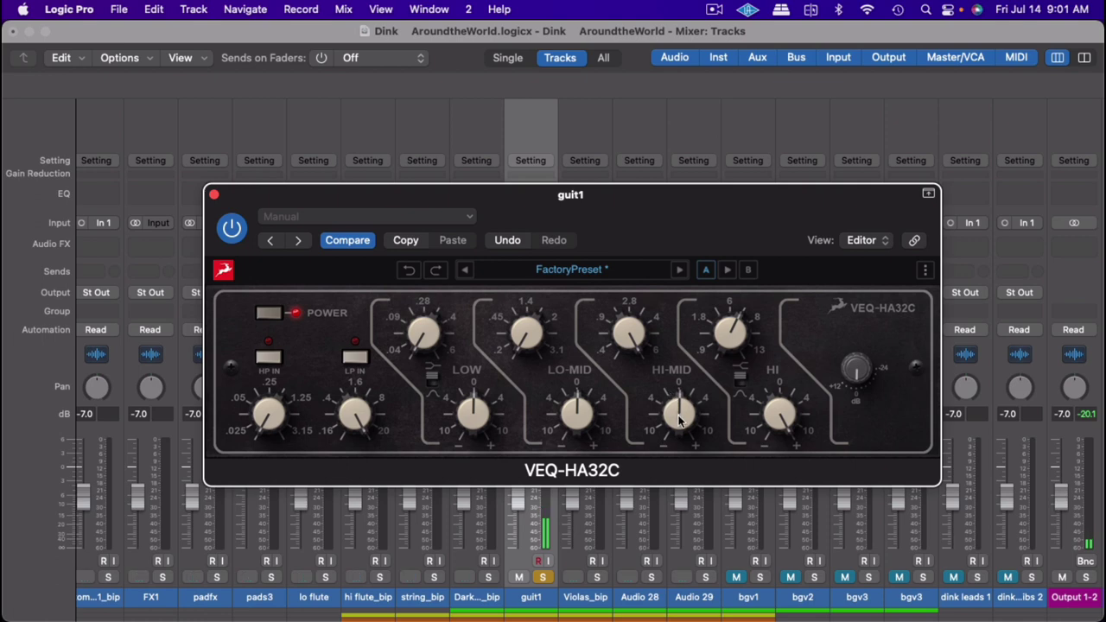
left_click_drag(679, 415, 706, 300)
left_click_drag(630, 337, 617, 425)
mouse_move(607, 474)
left_mouse_down()
mouse_move(601, 489)
mouse_move(601, 454)
mouse_move(593, 458)
left_mouse_up()
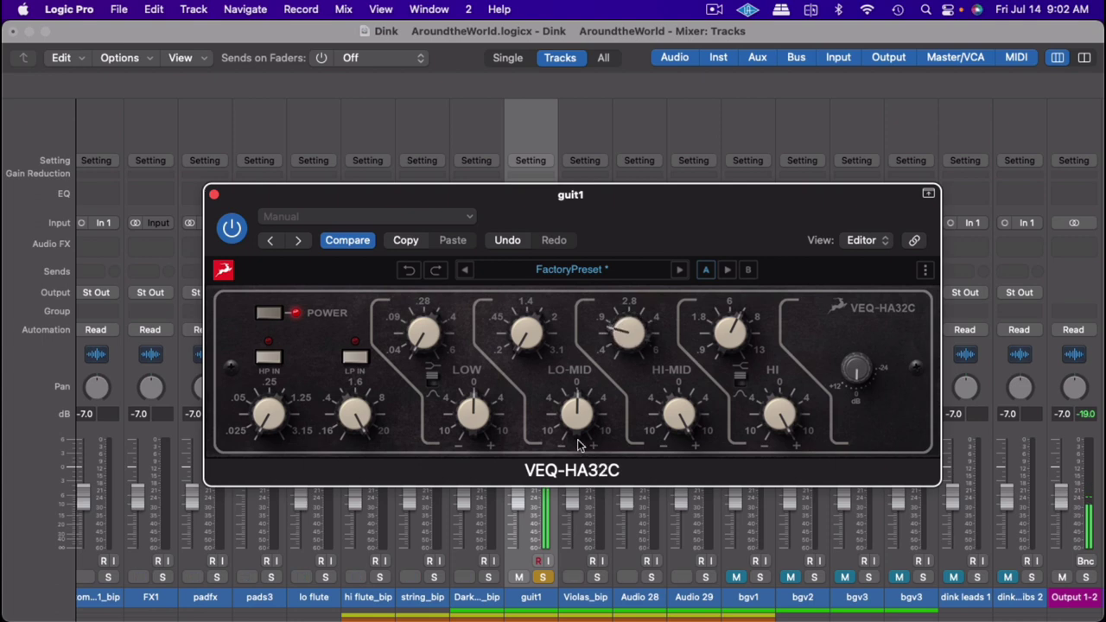
left_click_drag(672, 450, 666, 475)
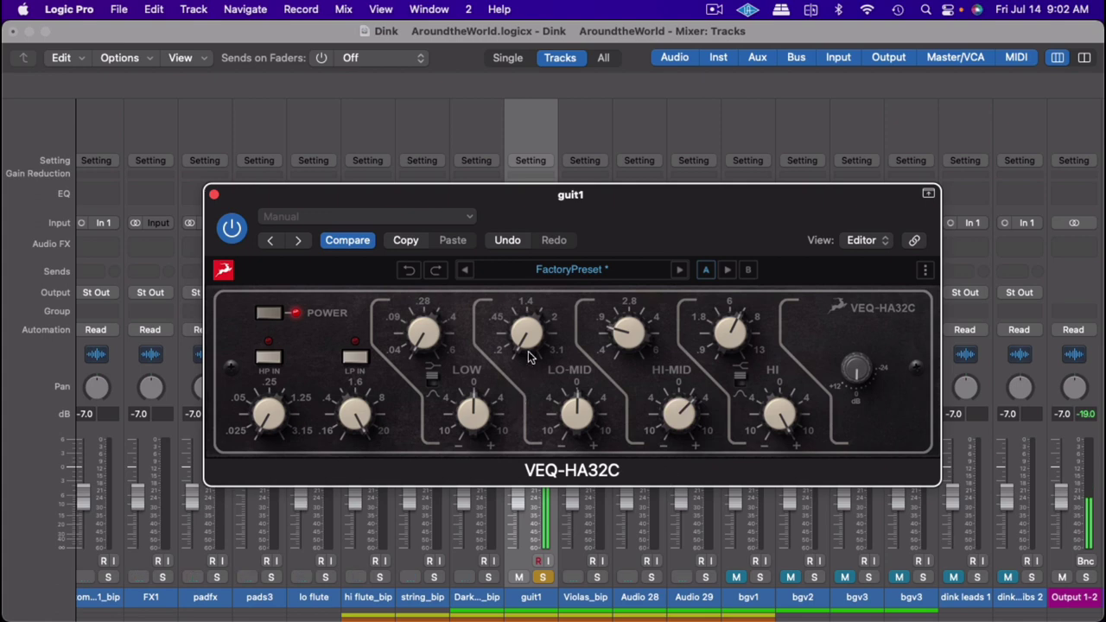
Boost the Lo-Mid band slightly between .45 and 1.4 and the Low band by about +4 near .09, closing the equalizer
left_click_drag(533, 313, 545, 245)
key("super+z")
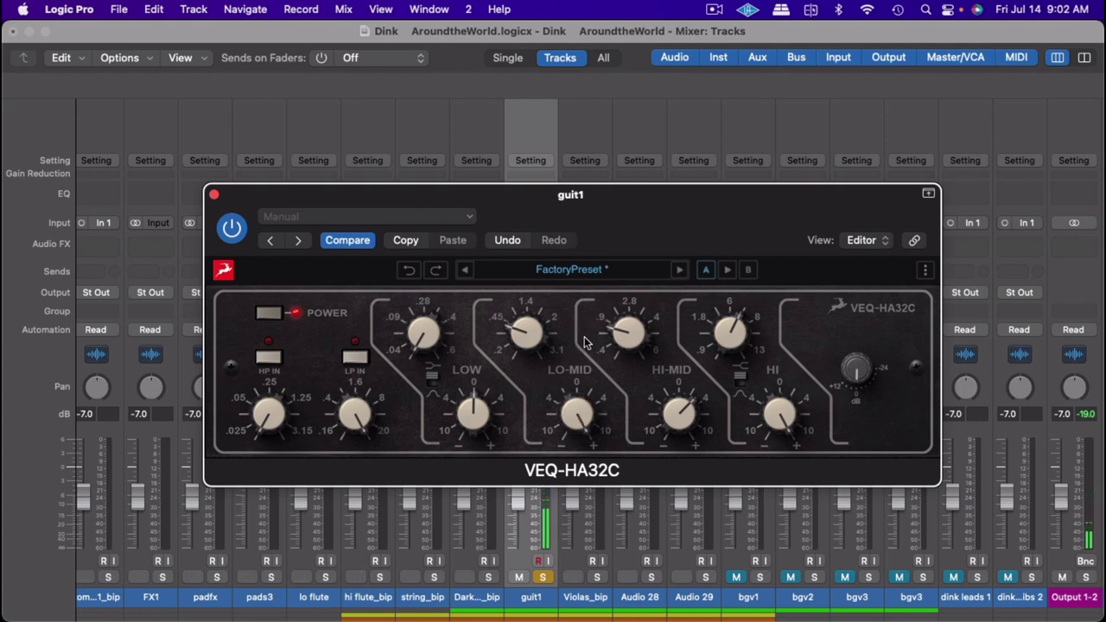
left_click_drag(544, 307, 543, 340)
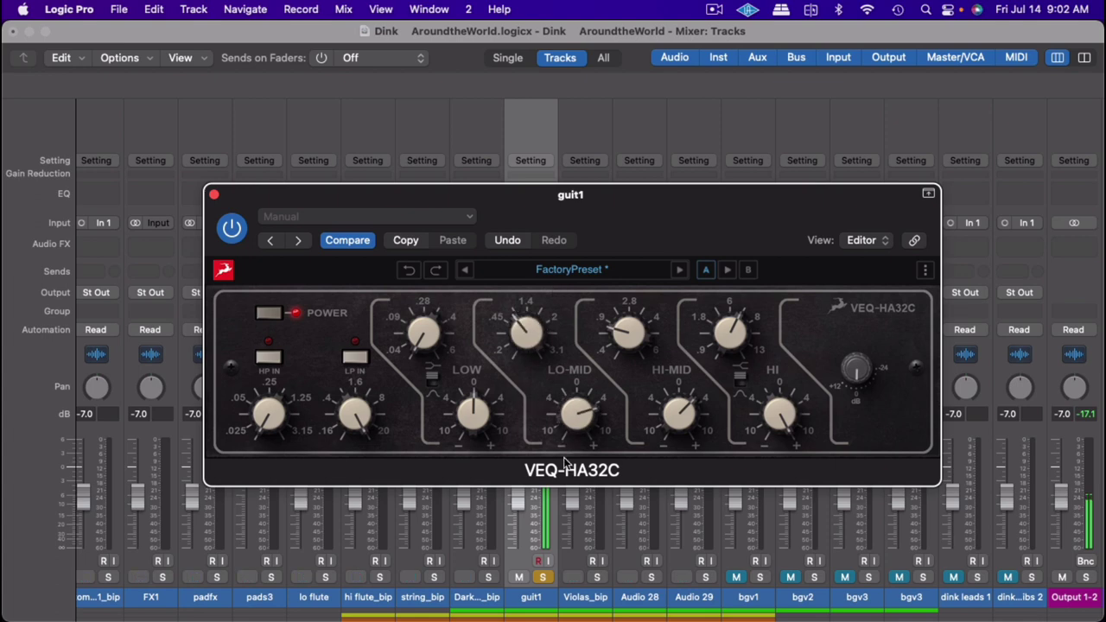
left_click_drag(565, 464, 566, 478)
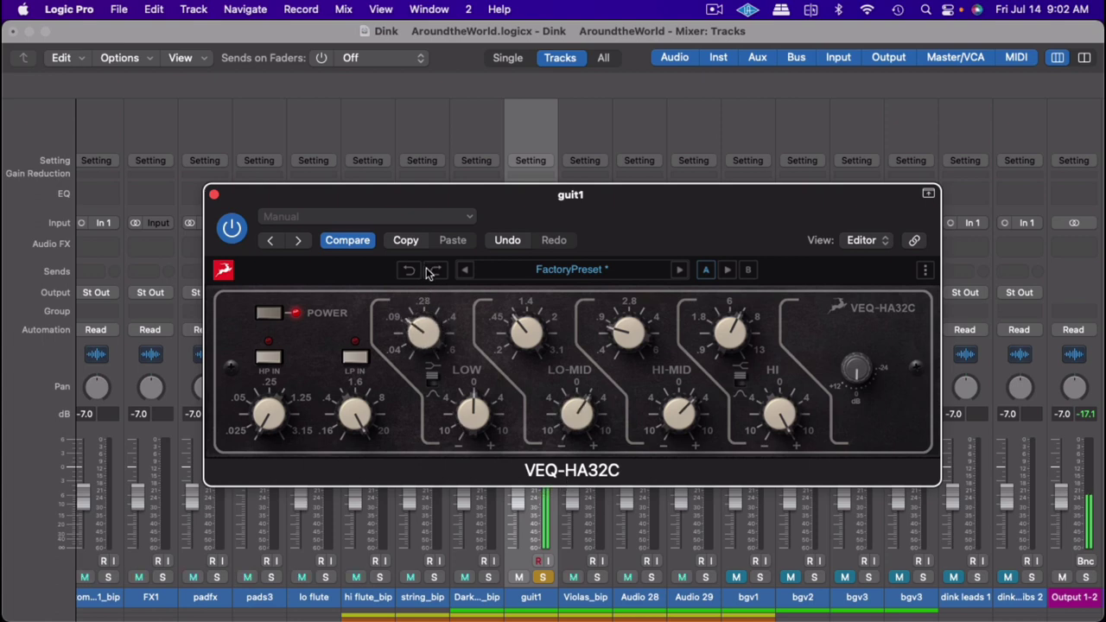
left_click_drag(471, 404, 470, 388)
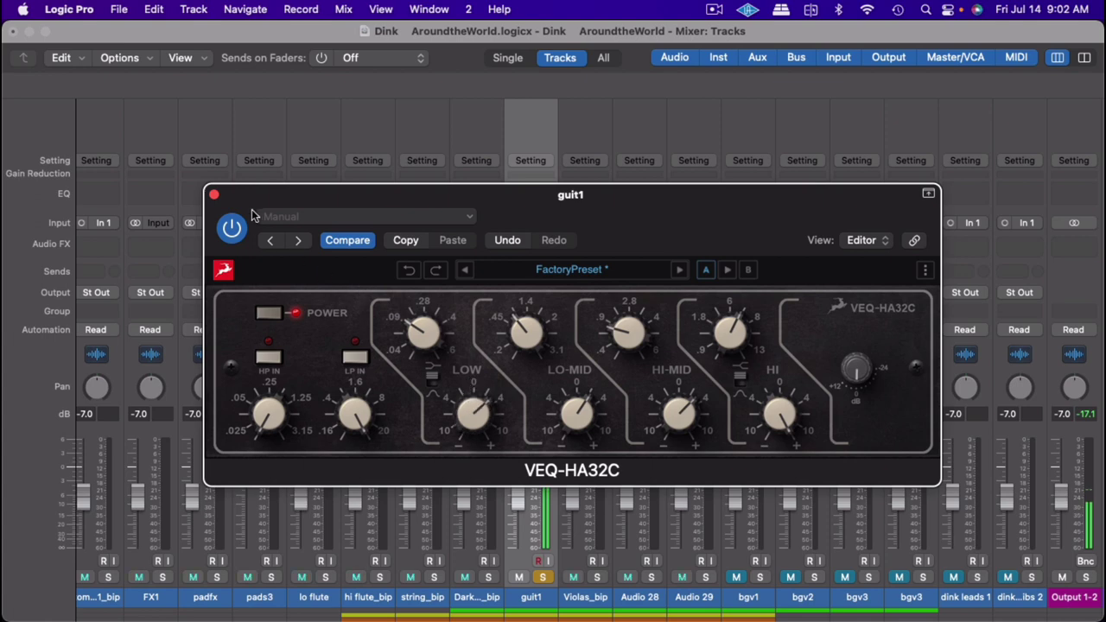
left_click(214, 196)
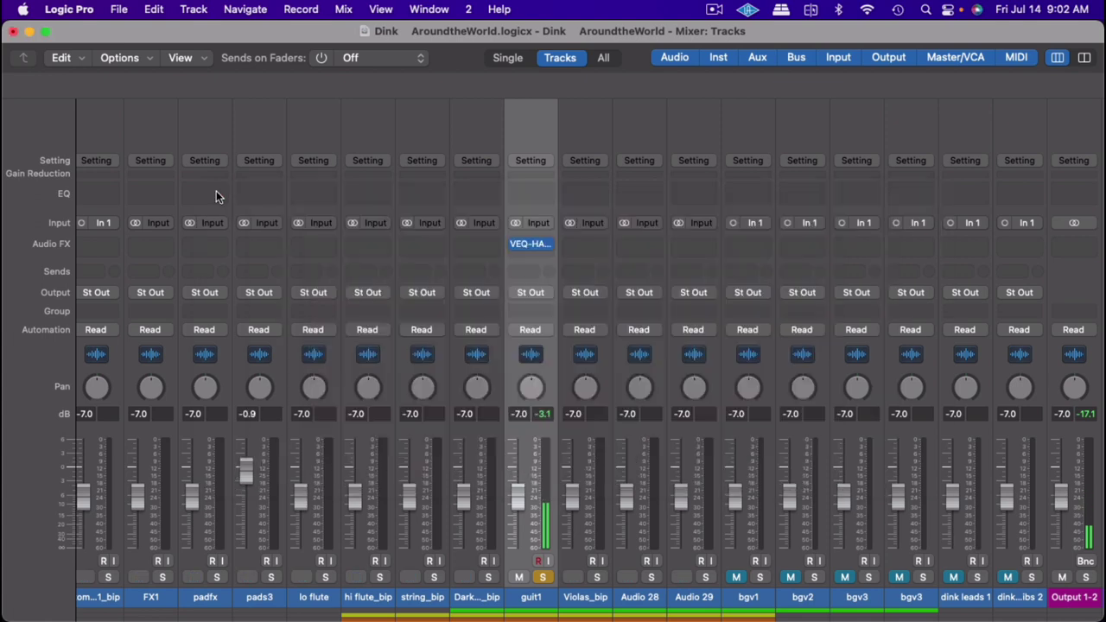
Insert the Antelope Comp-4k-Strip in stereo after the VEQ-HA32C on the guit1 channel
left_click(544, 251)
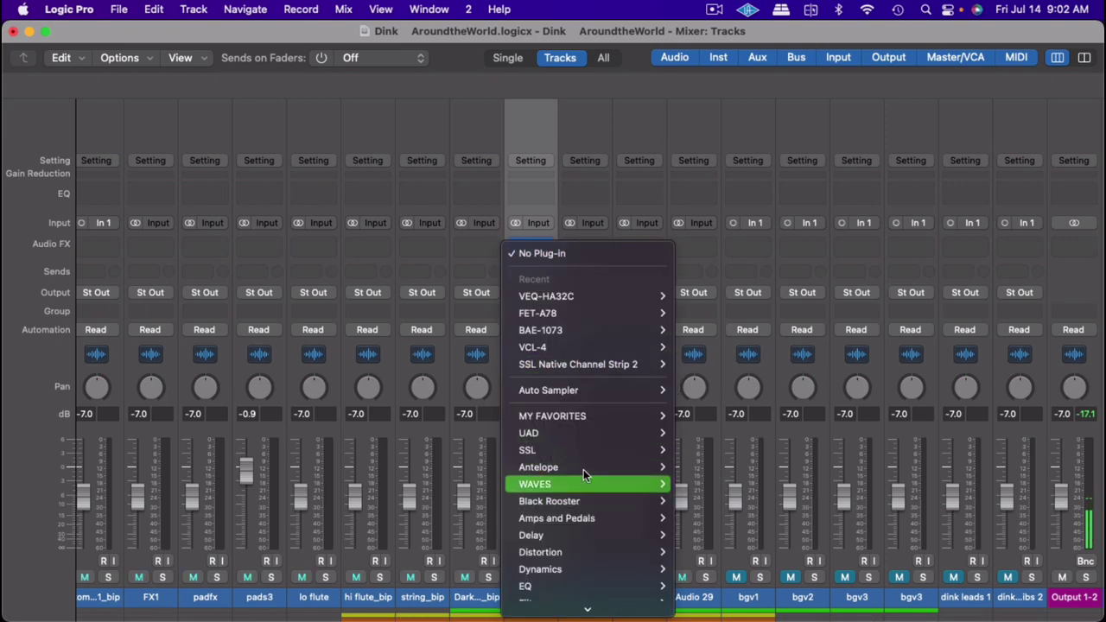
mouse_move(599, 453)
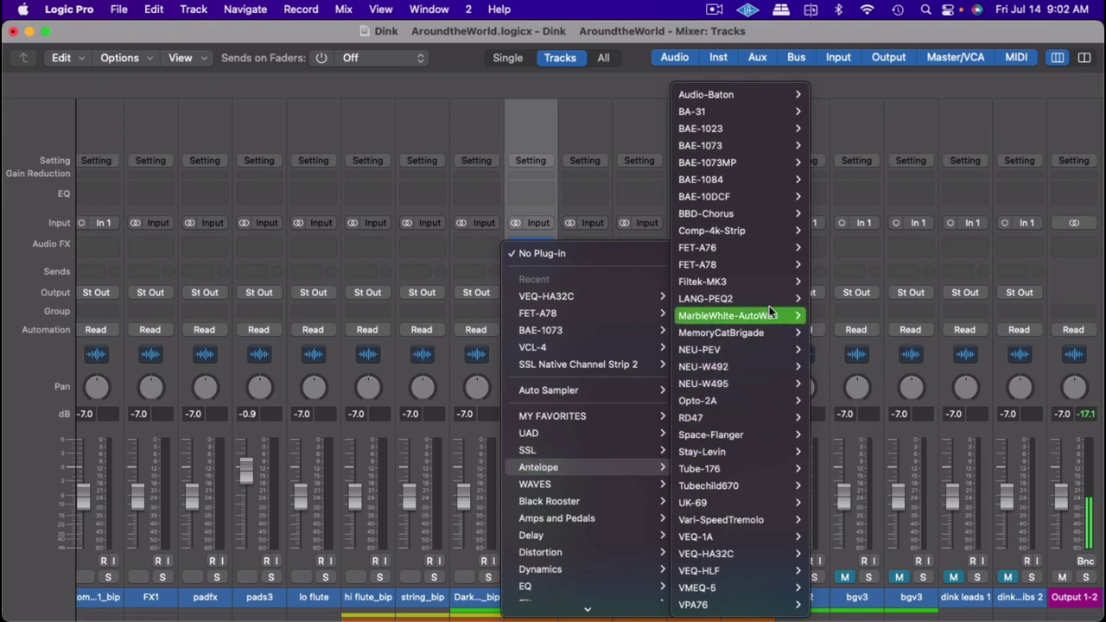
mouse_move(771, 233)
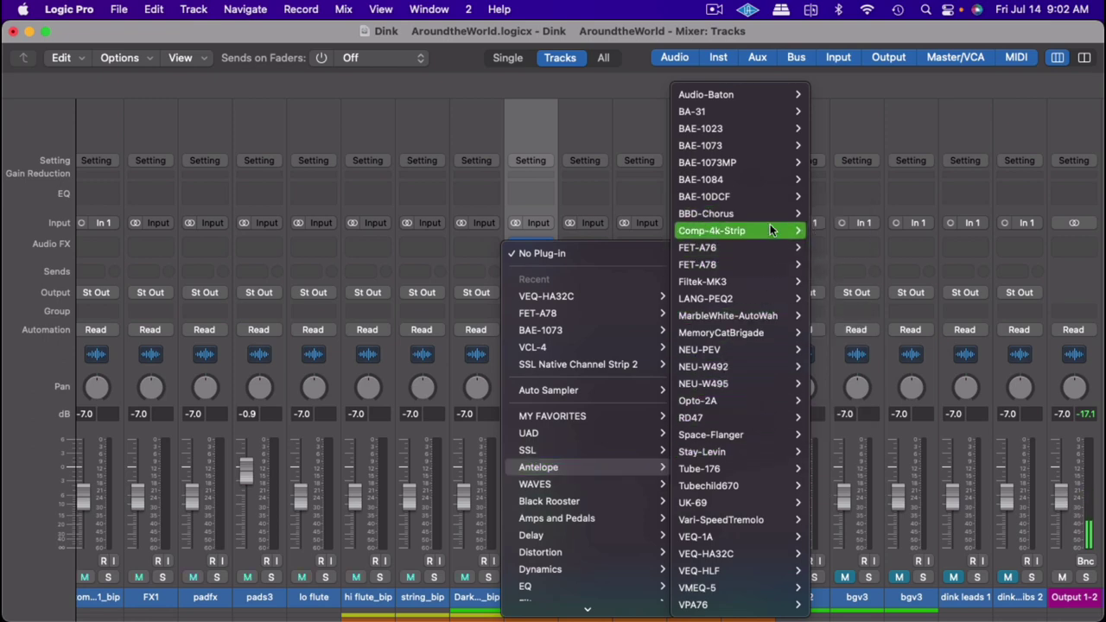
left_click(842, 226)
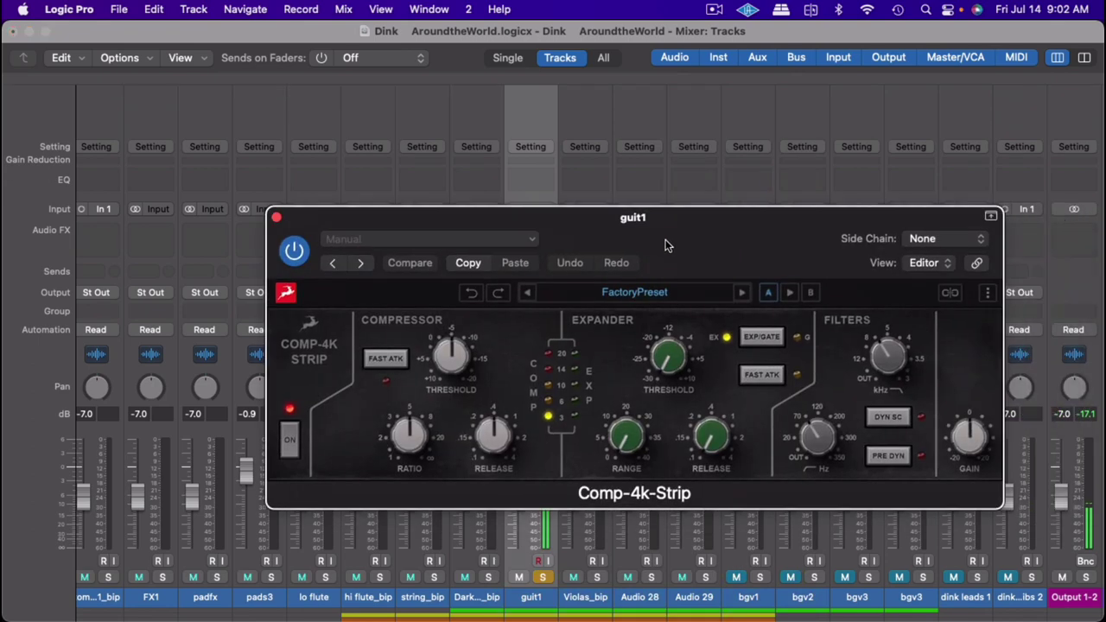
On the Comp-4k-Strip, set the compressor threshold just above -5, shorten its release to between .1 and .15, and raise the output gain
left_click_drag(665, 245, 625, 222)
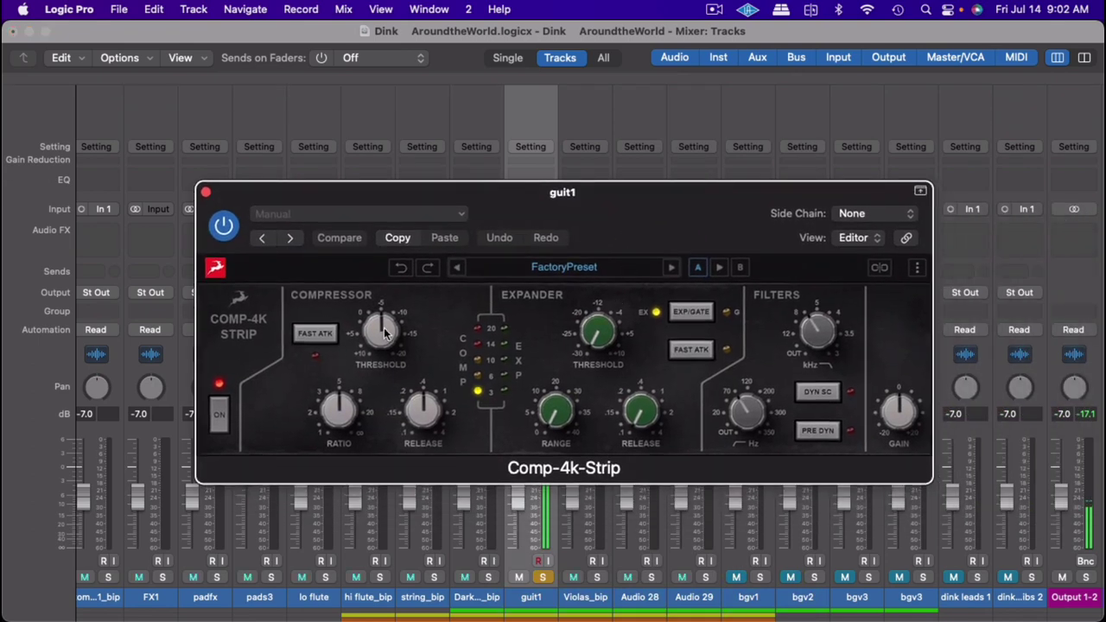
left_click_drag(385, 332, 388, 370)
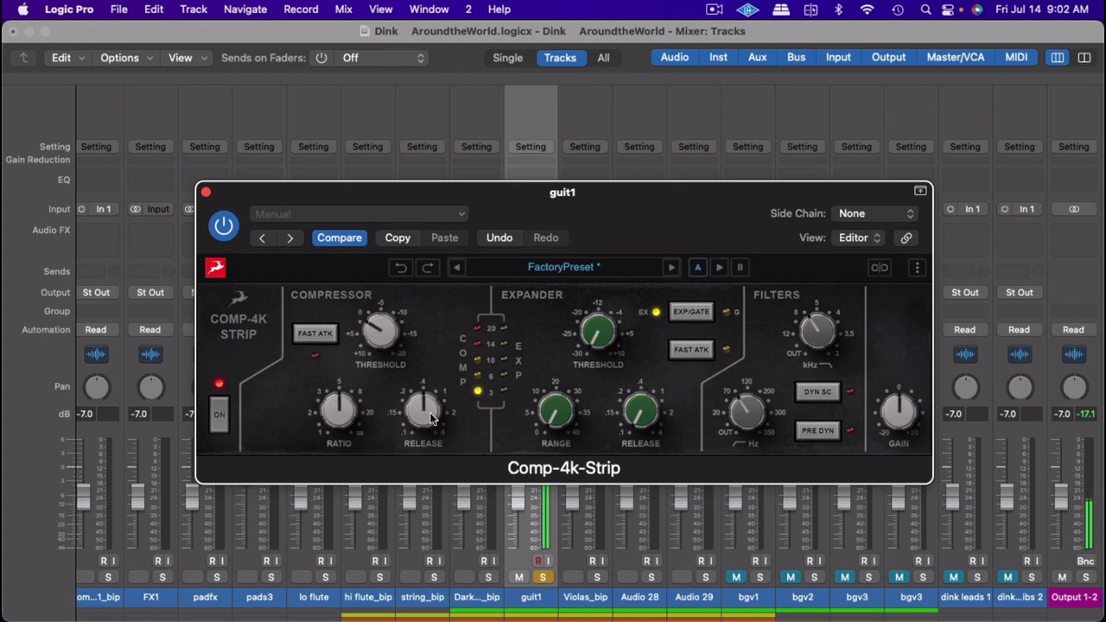
left_click_drag(430, 412, 403, 473)
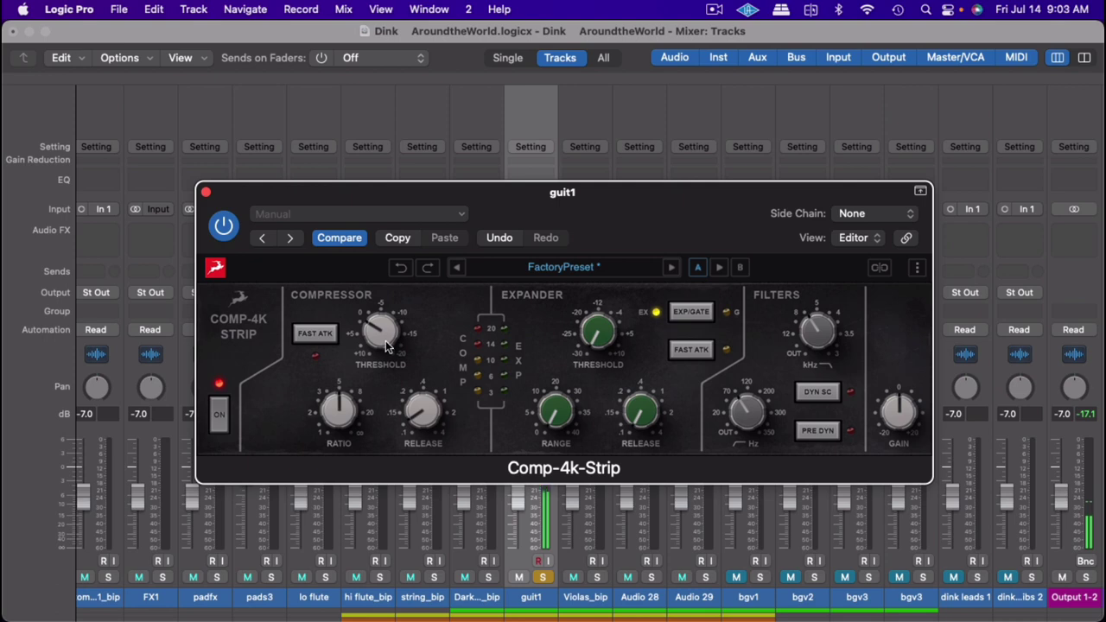
left_click_drag(385, 341, 391, 321)
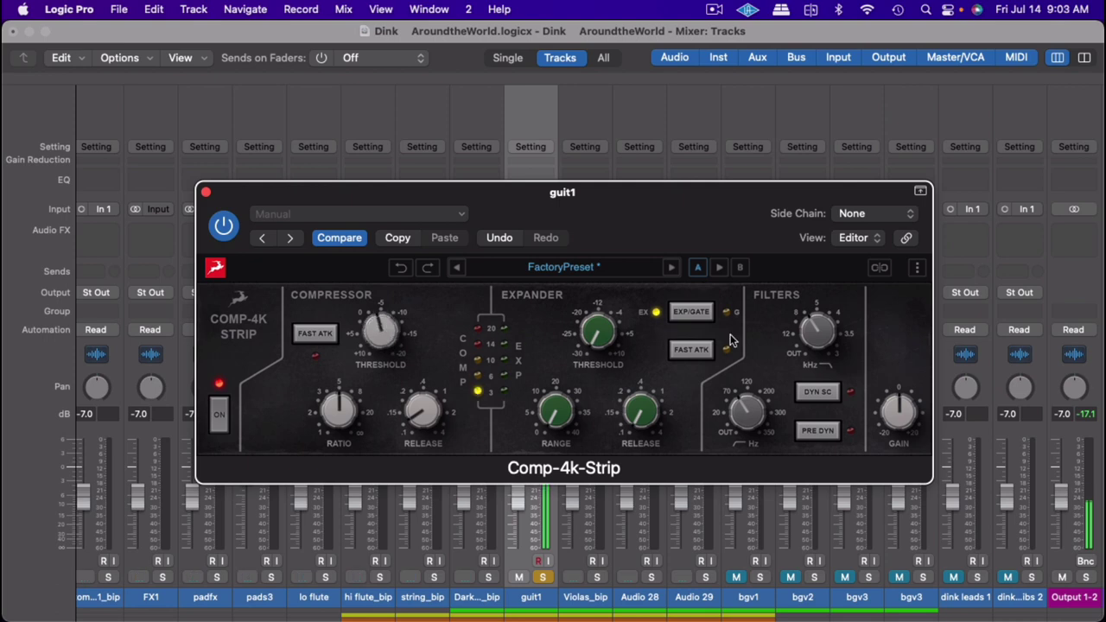
left_click_drag(883, 418, 885, 395)
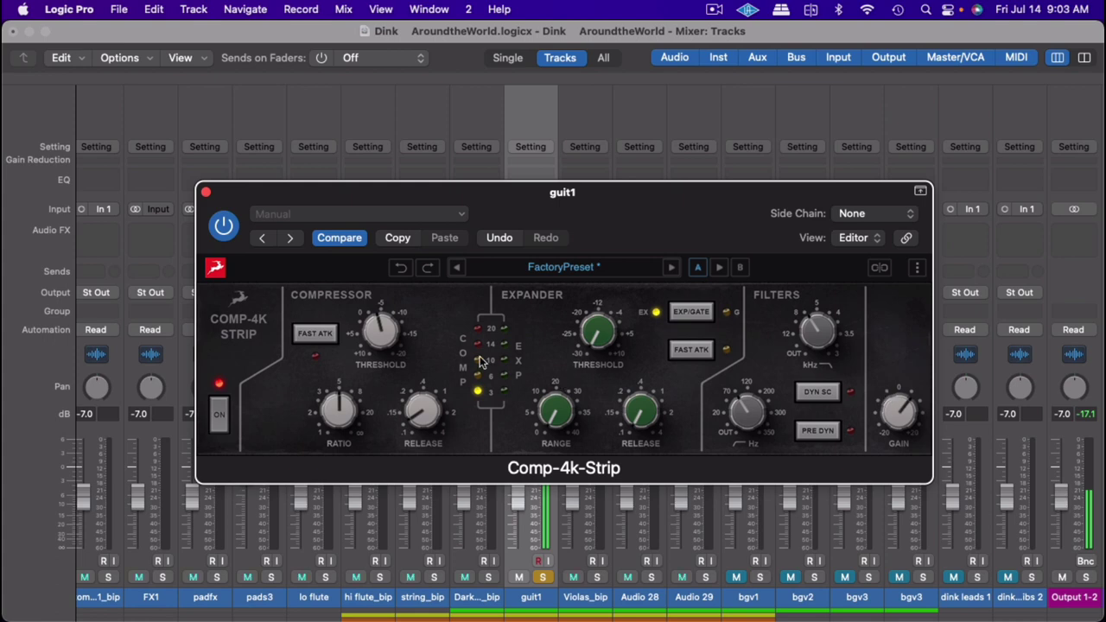
Compare the guitar with the Comp-4k-Strip bypassed and active, leaving it enabled and closing the plug-in window
left_click(230, 224)
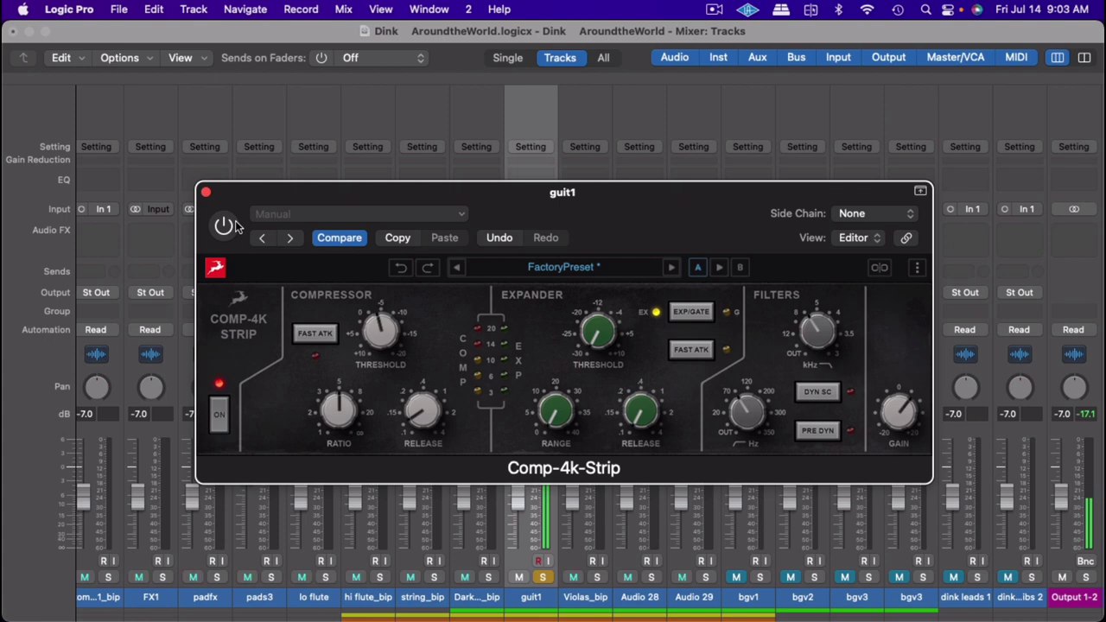
left_click(226, 222)
left_click(205, 193)
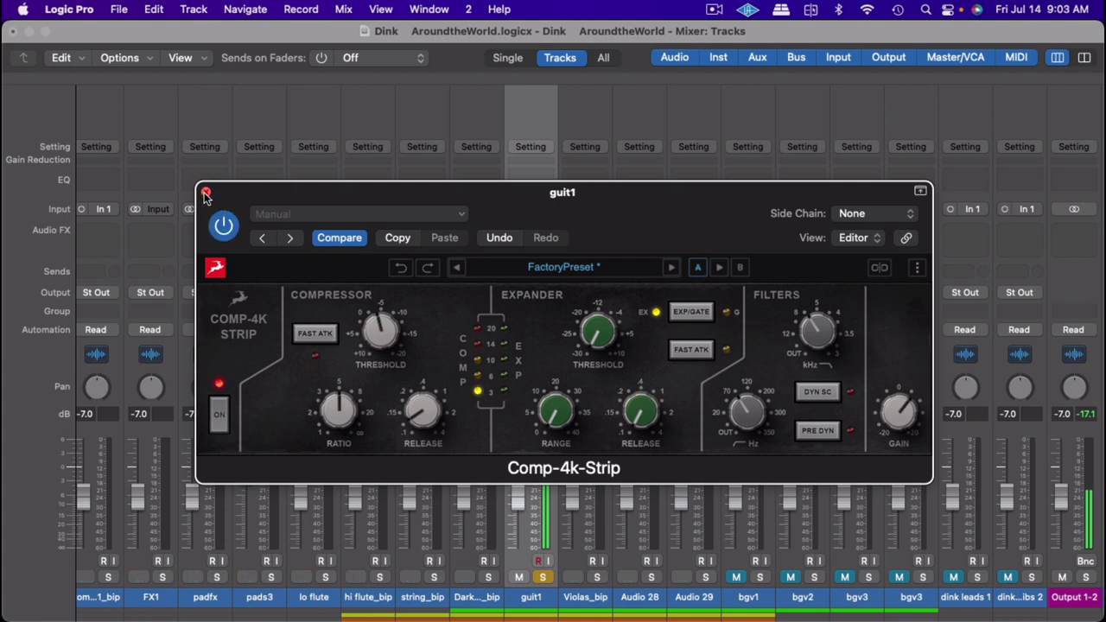
Insert the Antelope Opto-2A in stereo after the Comp-4k-Strip on the guit1 channel
left_click(519, 255)
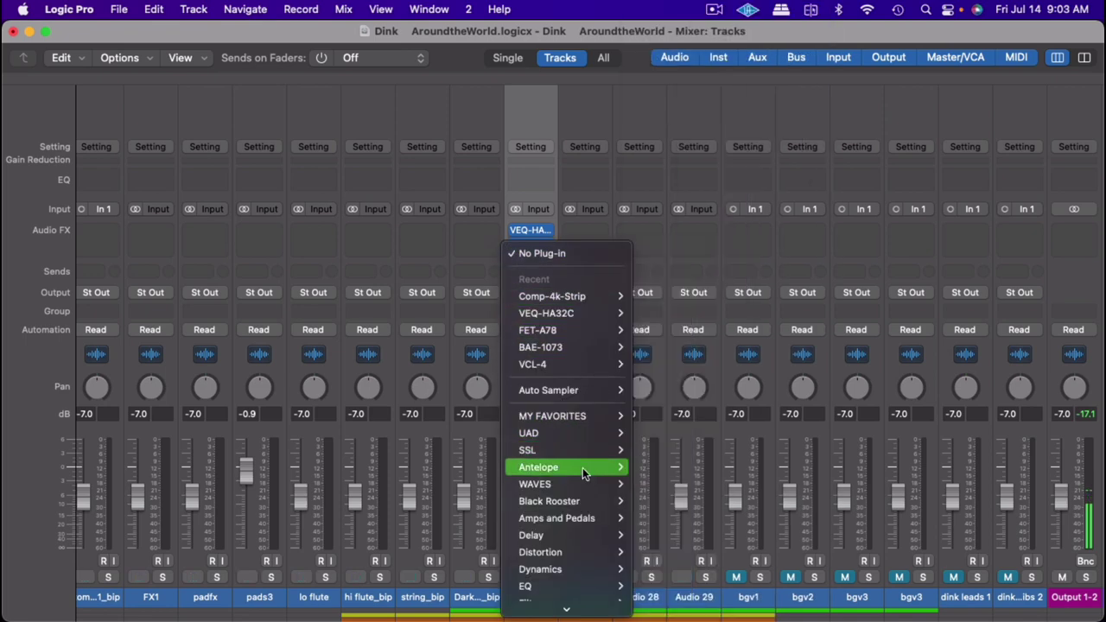
mouse_move(582, 468)
mouse_move(700, 400)
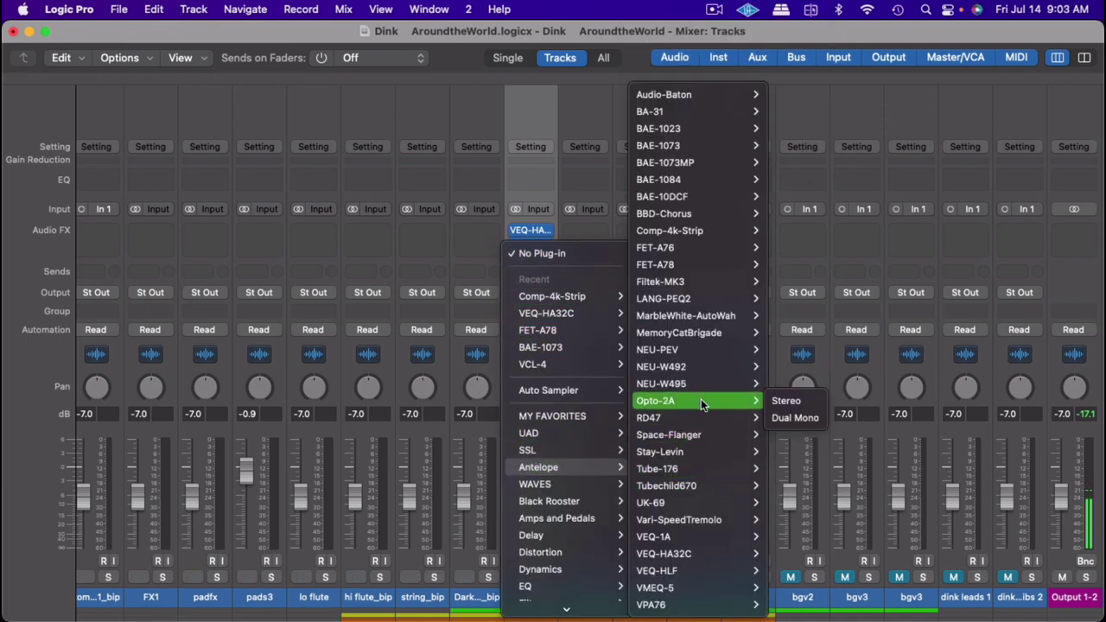
left_click(788, 401)
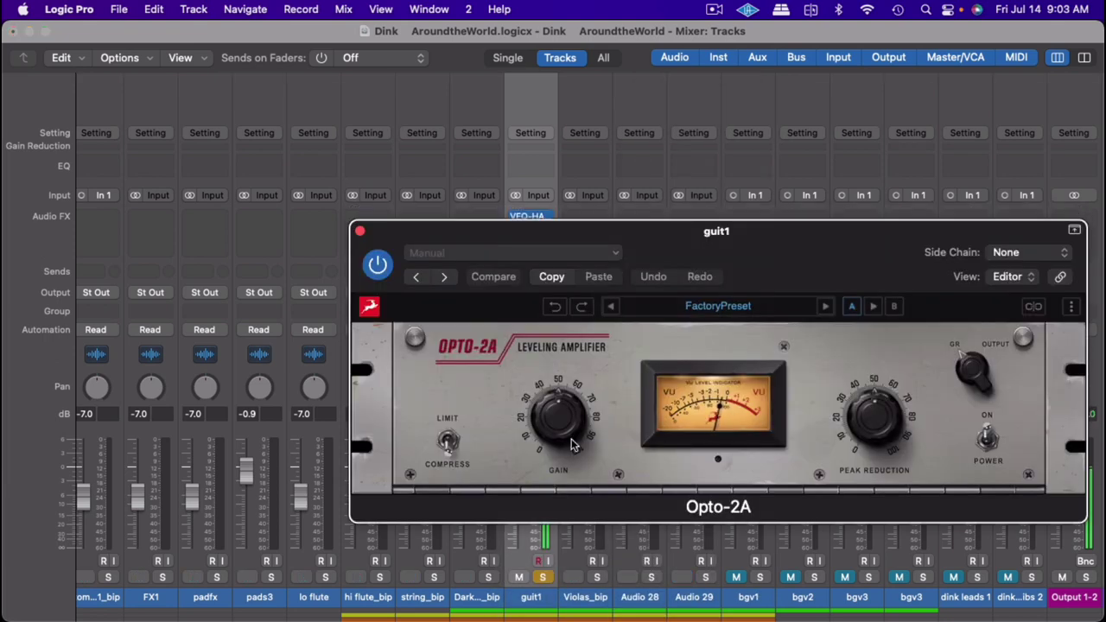
Set the Opto-2A's gain to about 20 and peak reduction to about 80, comparing the sound with the plug-in bypassed and active
left_click_drag(572, 445, 556, 451)
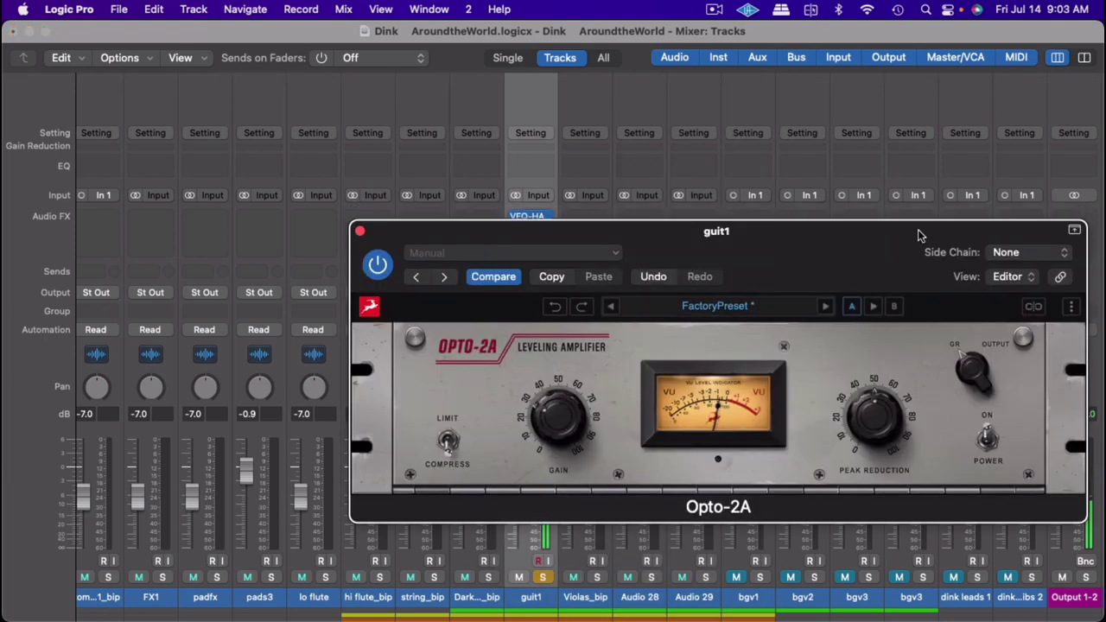
left_click_drag(890, 233, 770, 208)
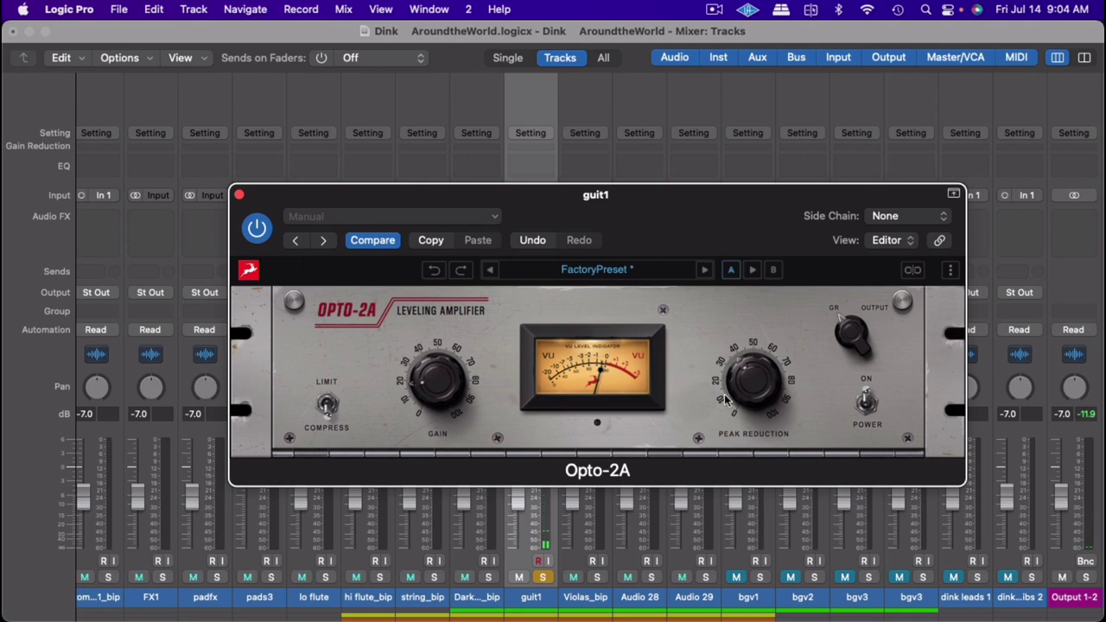
left_click_drag(757, 393, 775, 339)
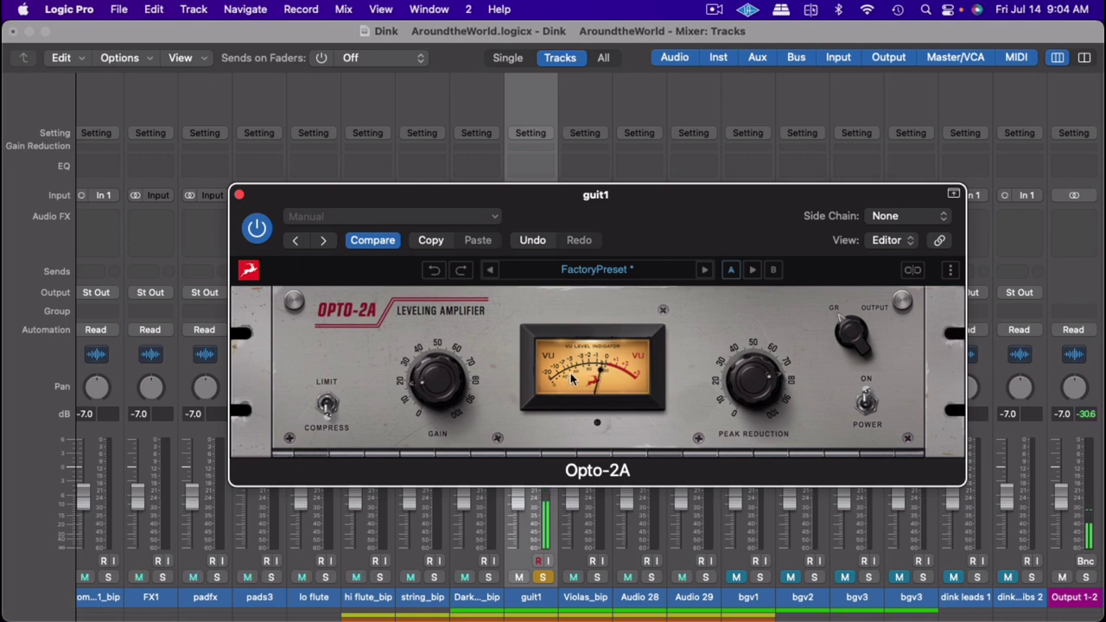
left_click(259, 230)
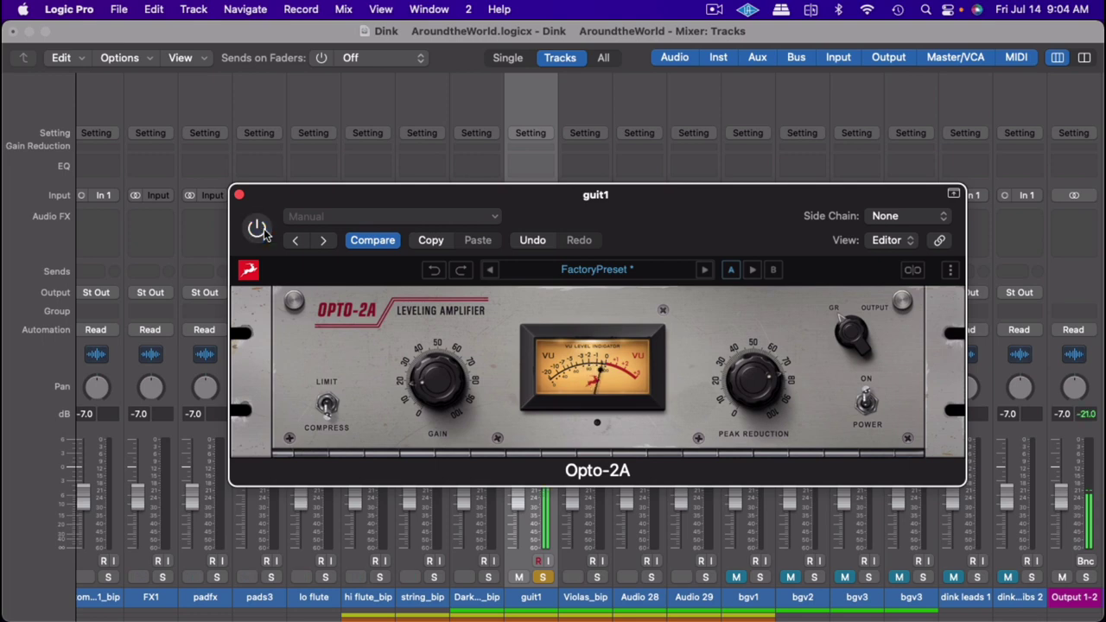
left_click(264, 232)
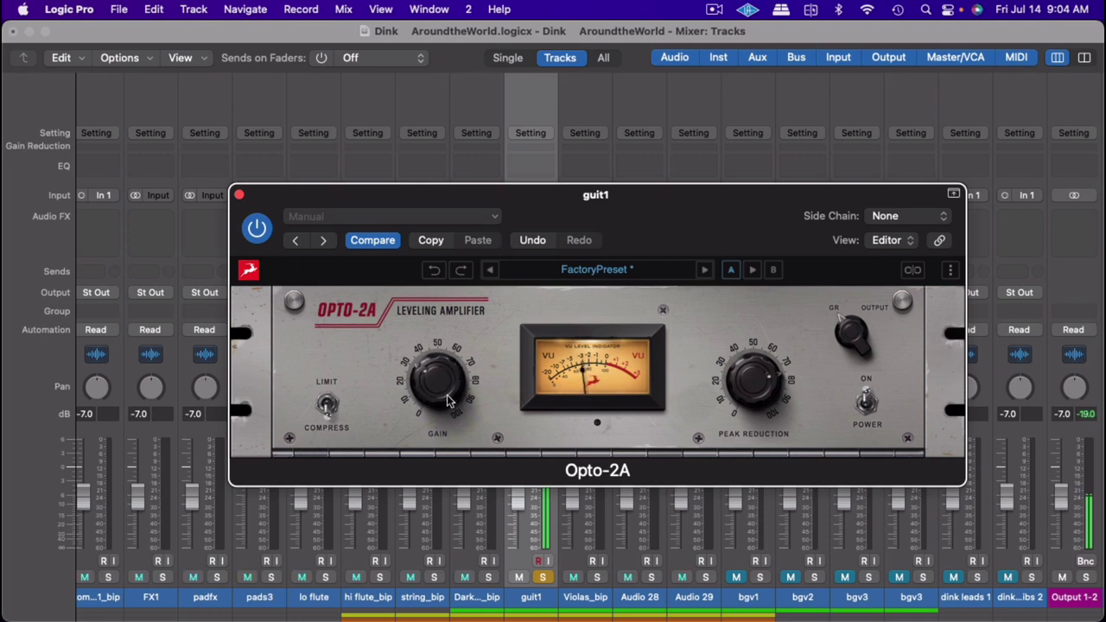
Switch the Opto-2A to Limit mode and toggle its meter to Output and back to GR
left_click(335, 387)
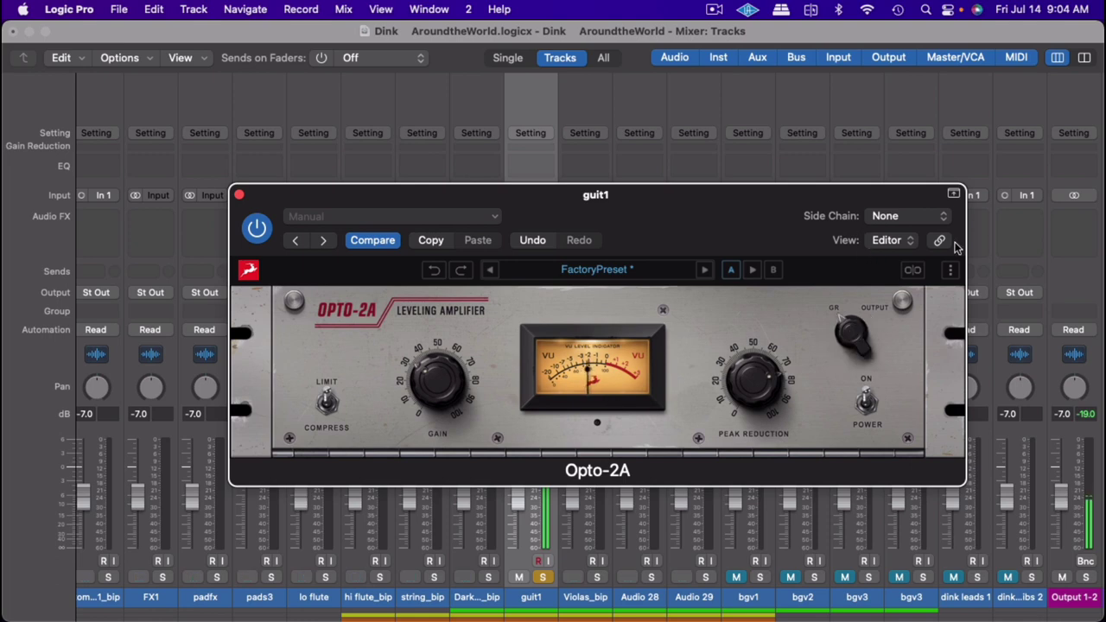
left_click(877, 309)
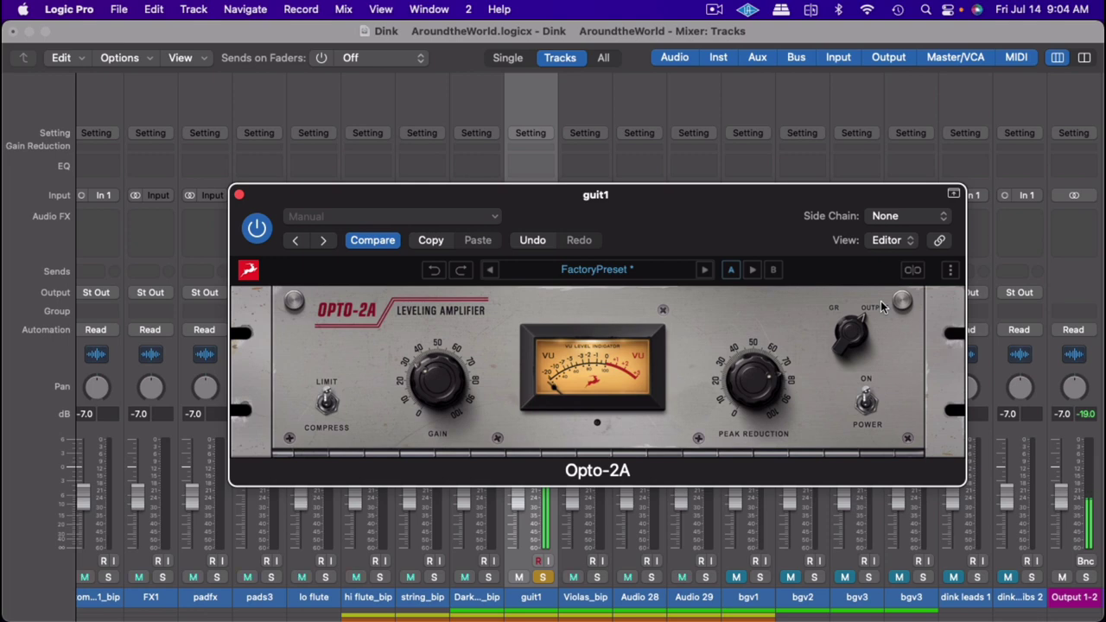
left_click(881, 307)
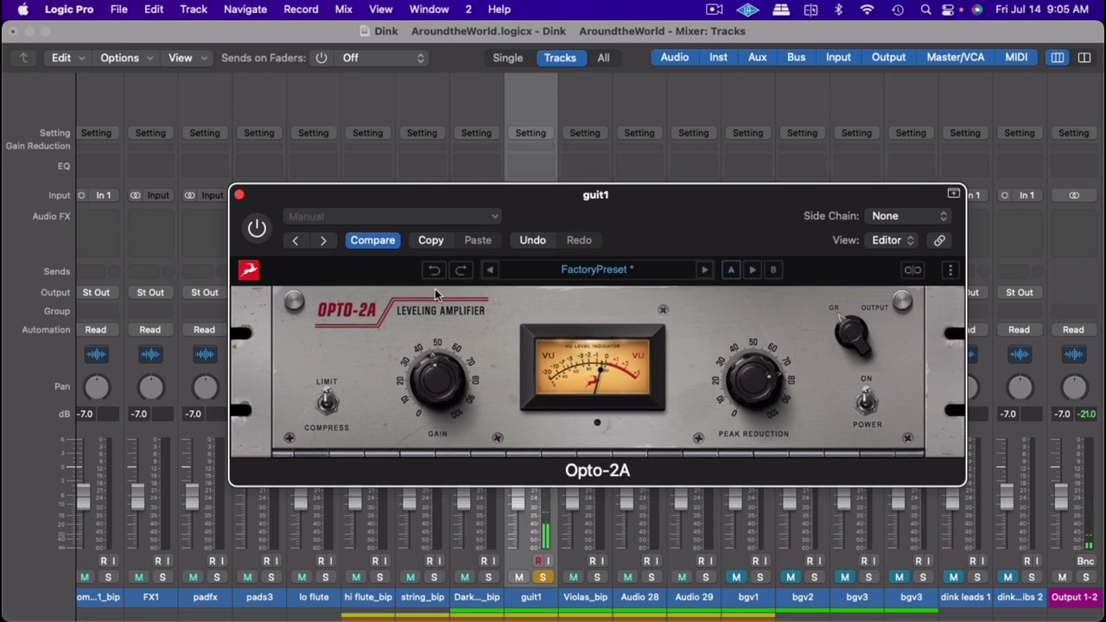
Close the Opto-2A window and re-enable the bypassed plug-in on the guit1 channel
left_click(240, 196)
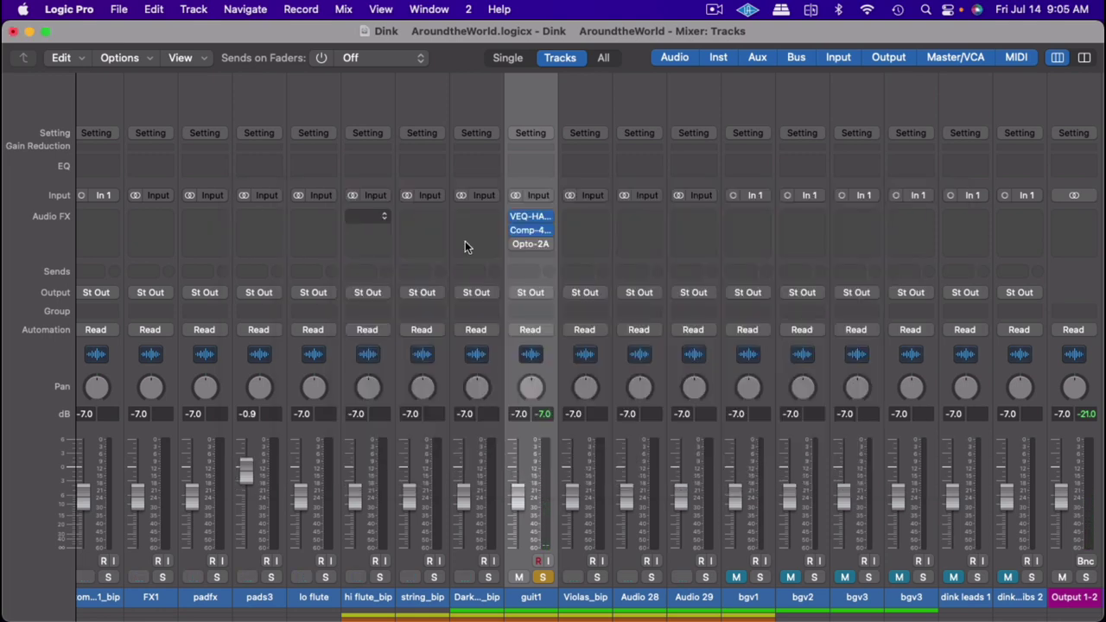
left_click(547, 249)
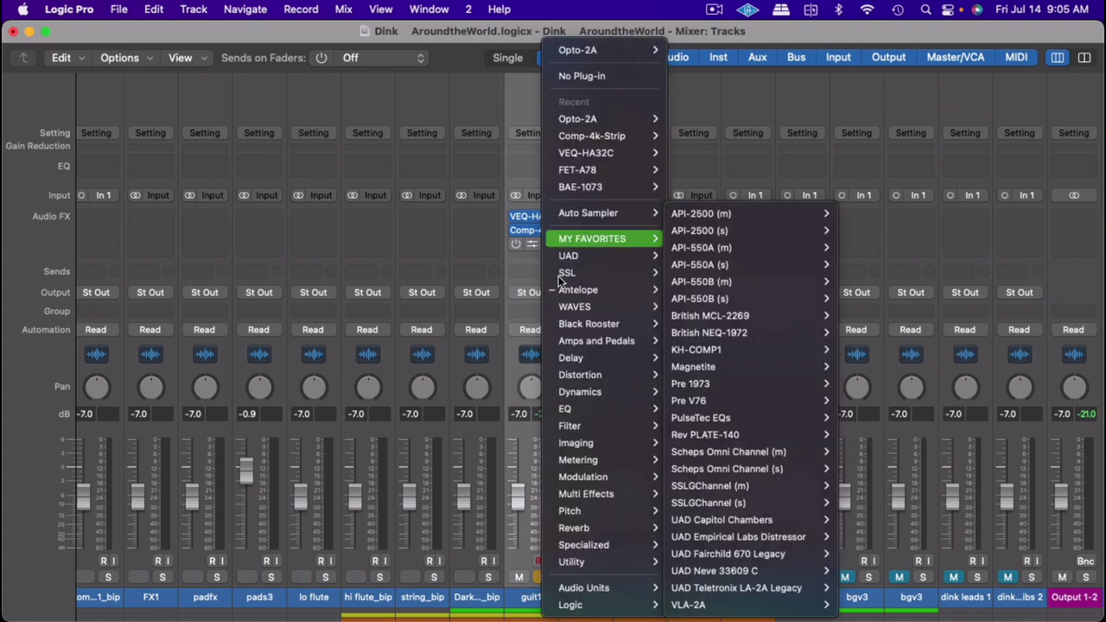
left_click(514, 246)
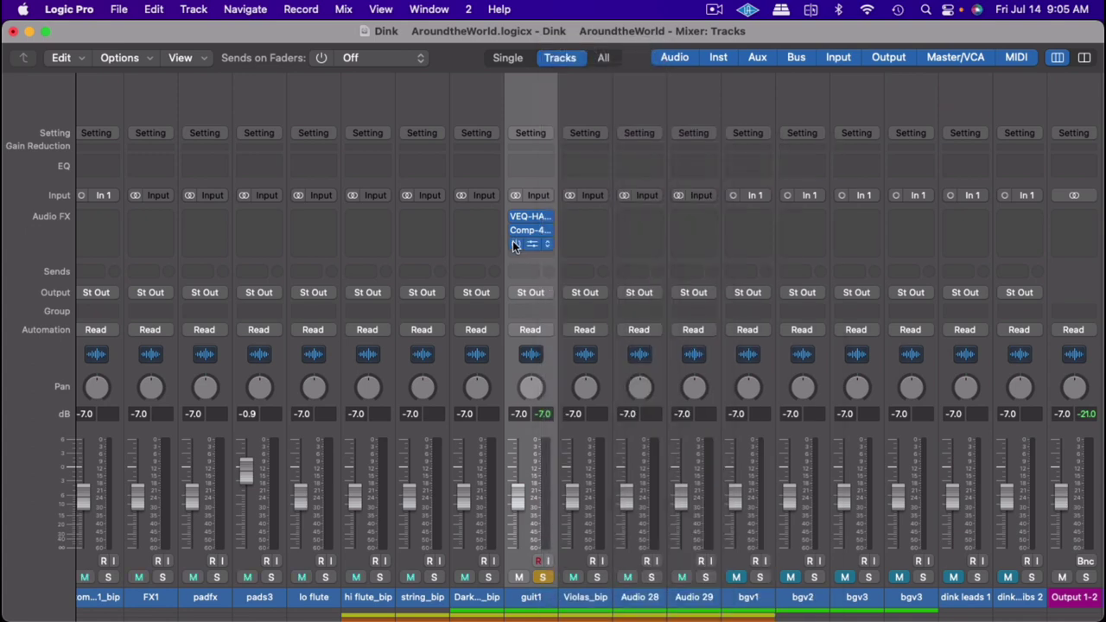
Insert the Antelope NEU-PEV in stereo after the Opto-2A on the guit1 channel
left_click(524, 252)
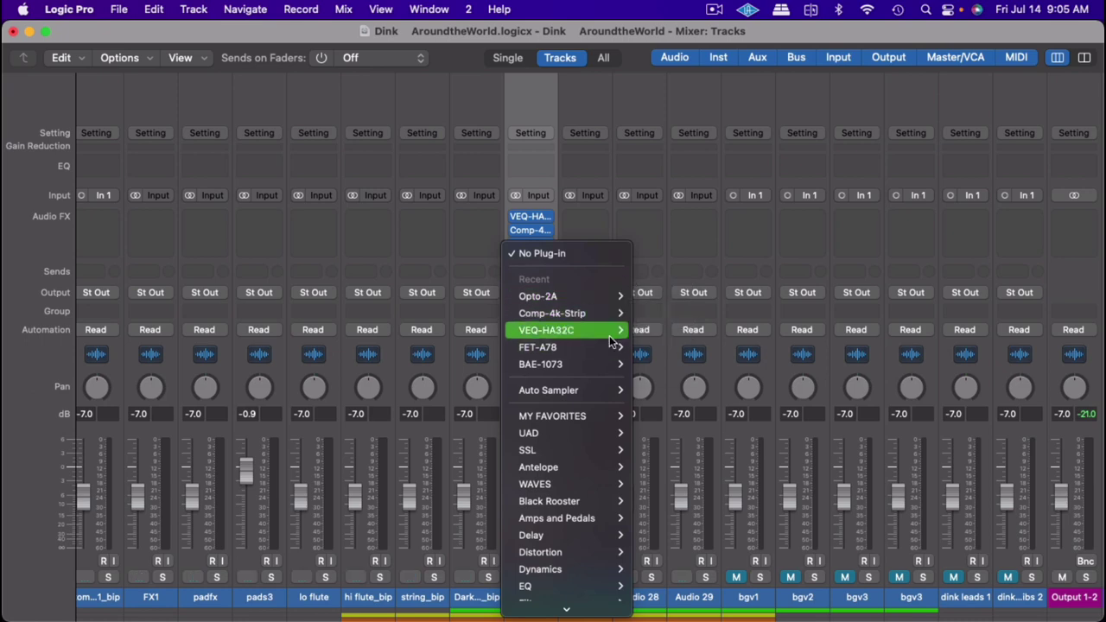
mouse_move(609, 334)
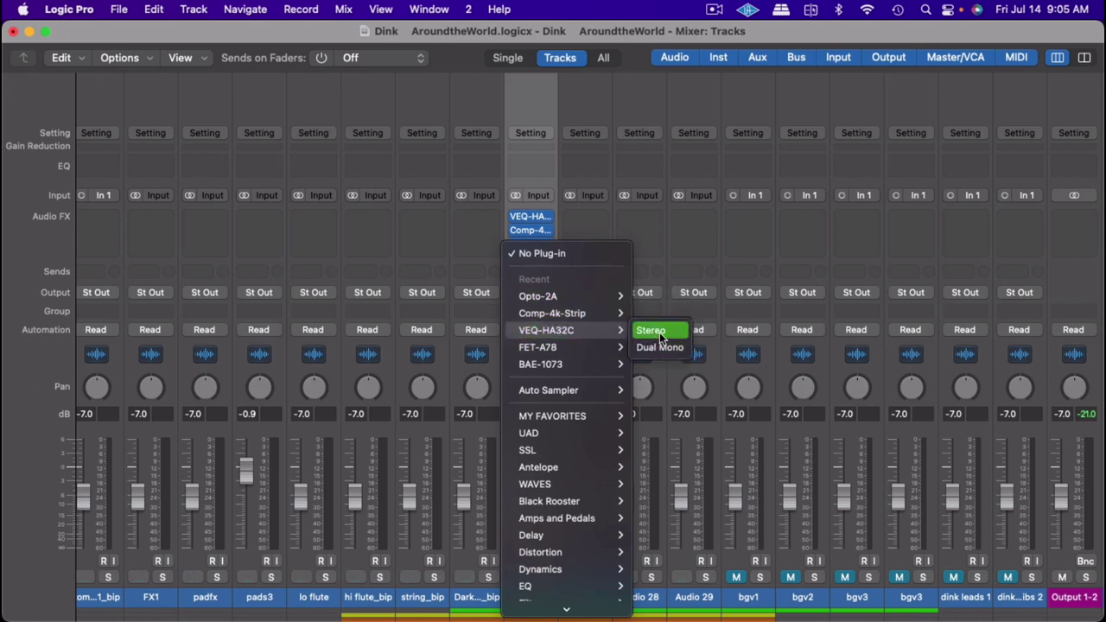
mouse_move(604, 467)
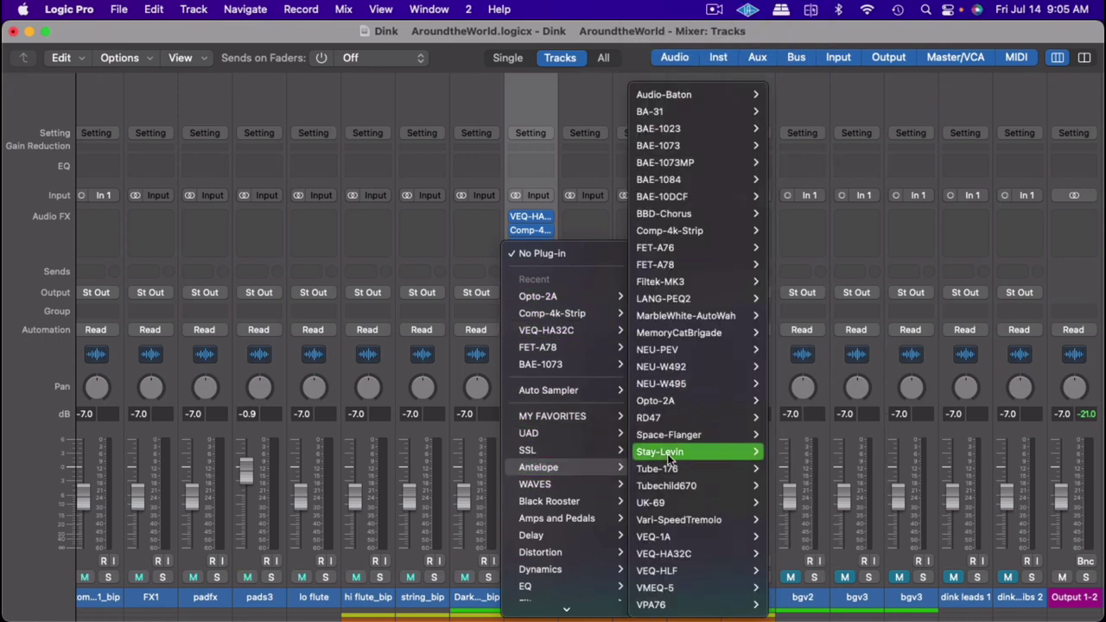
mouse_move(729, 348)
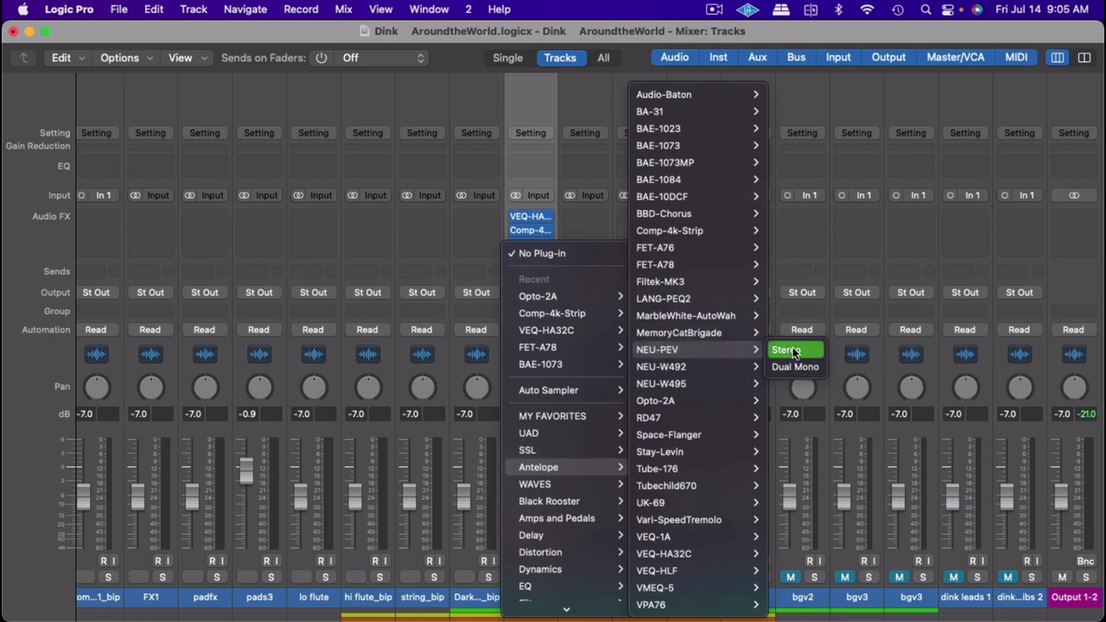
left_click(789, 350)
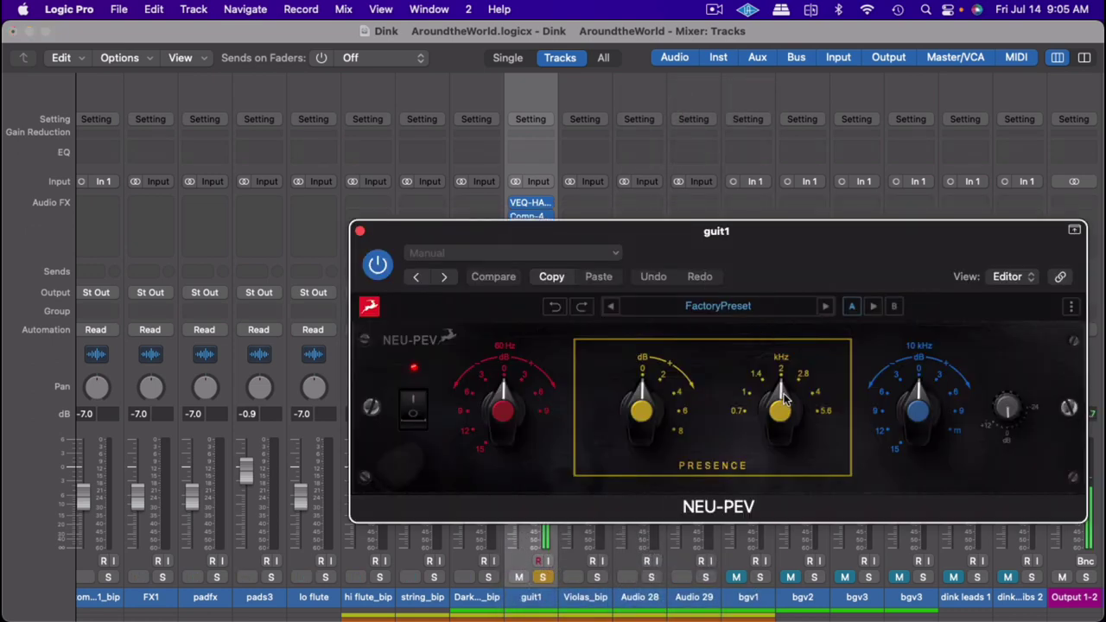
On the NEU-PEV, boost presence by about 2 dB at 4 kHz and the 10 kHz band by about 9 dB
left_click_drag(784, 396, 794, 354)
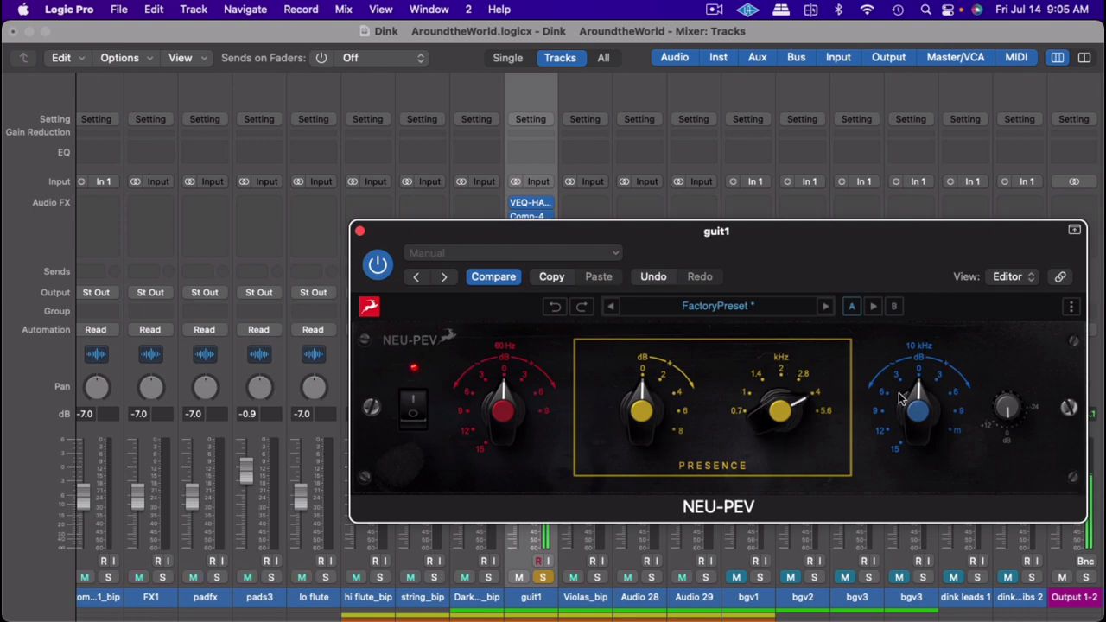
left_click_drag(907, 401, 918, 353)
left_click_drag(661, 430, 617, 378)
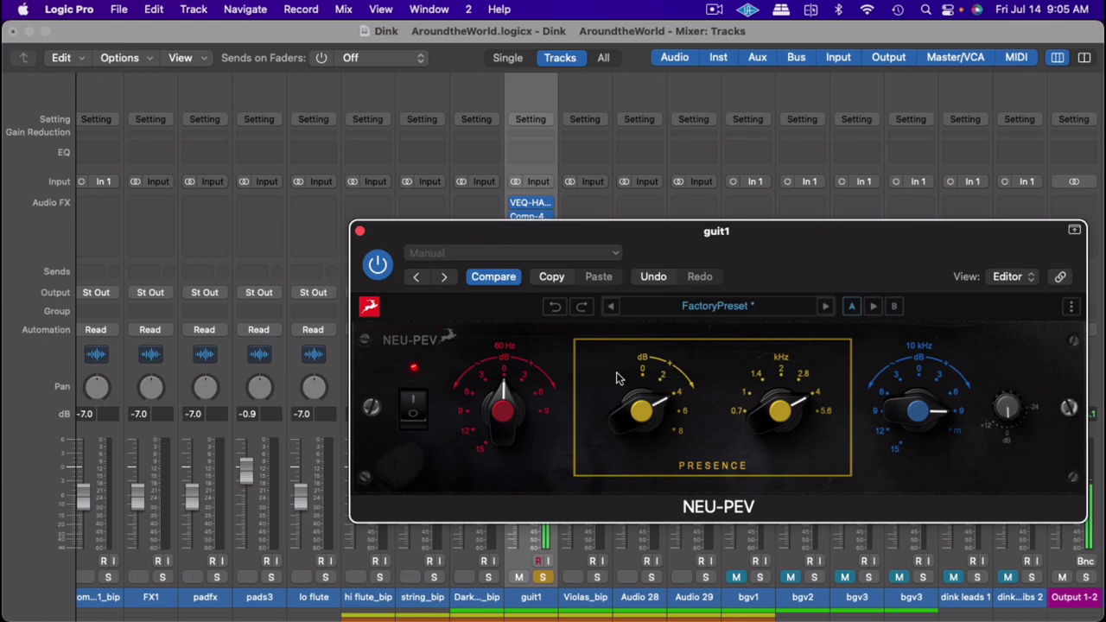
left_click_drag(519, 421, 516, 361)
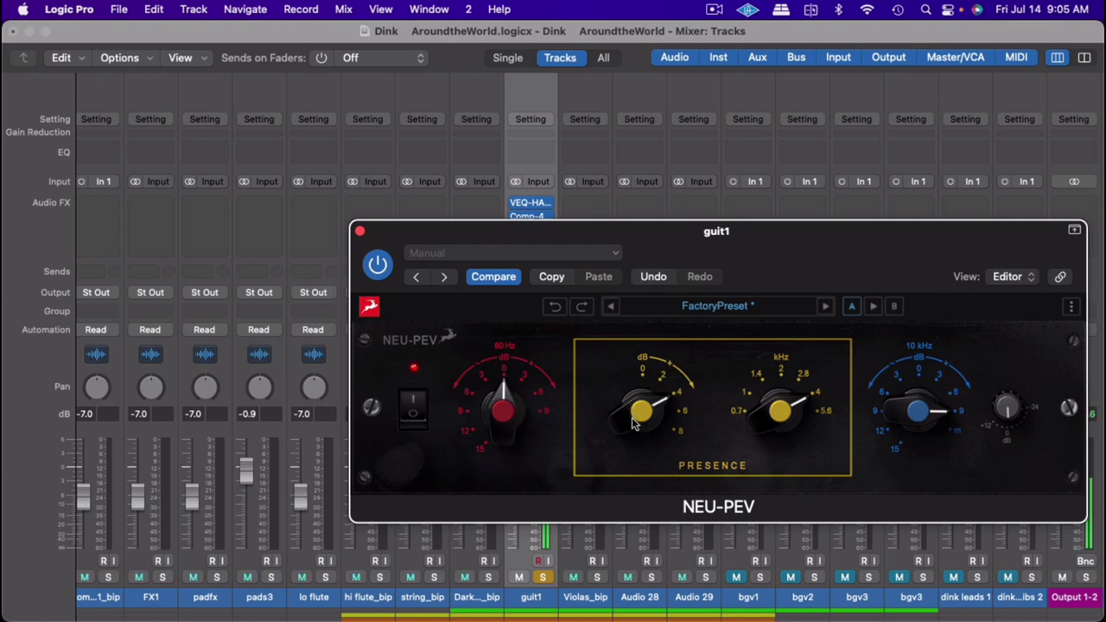
left_click_drag(634, 423, 631, 444)
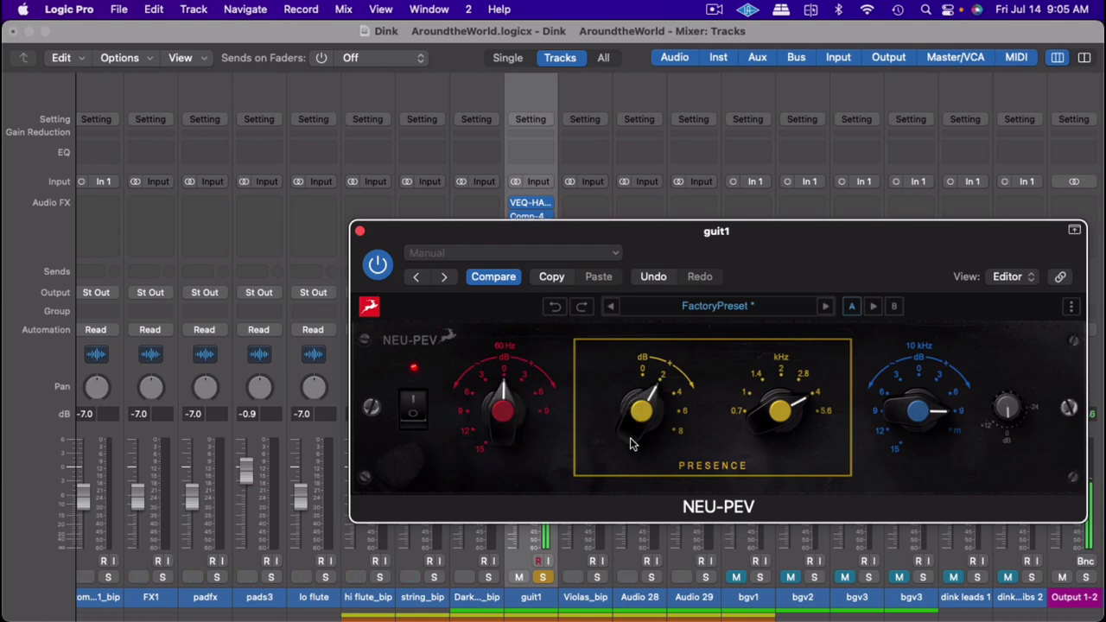
Toggle the NEU-PEV's power off and on, close the plug-in, and reset the guit1 channel's peak level reading
left_click(413, 420)
left_click(415, 400)
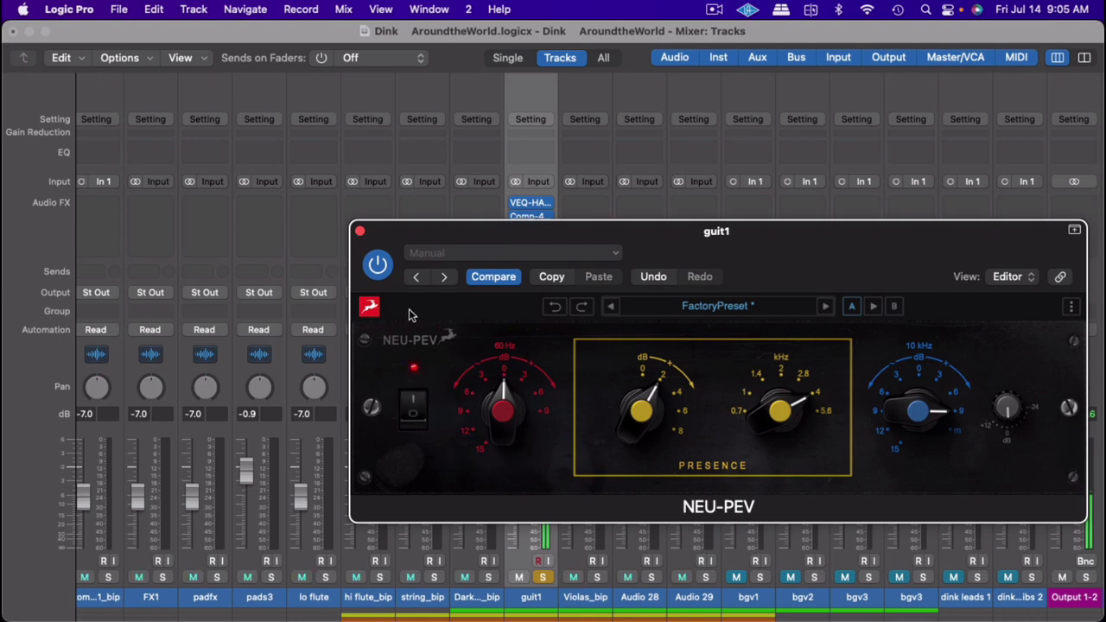
left_click(358, 229)
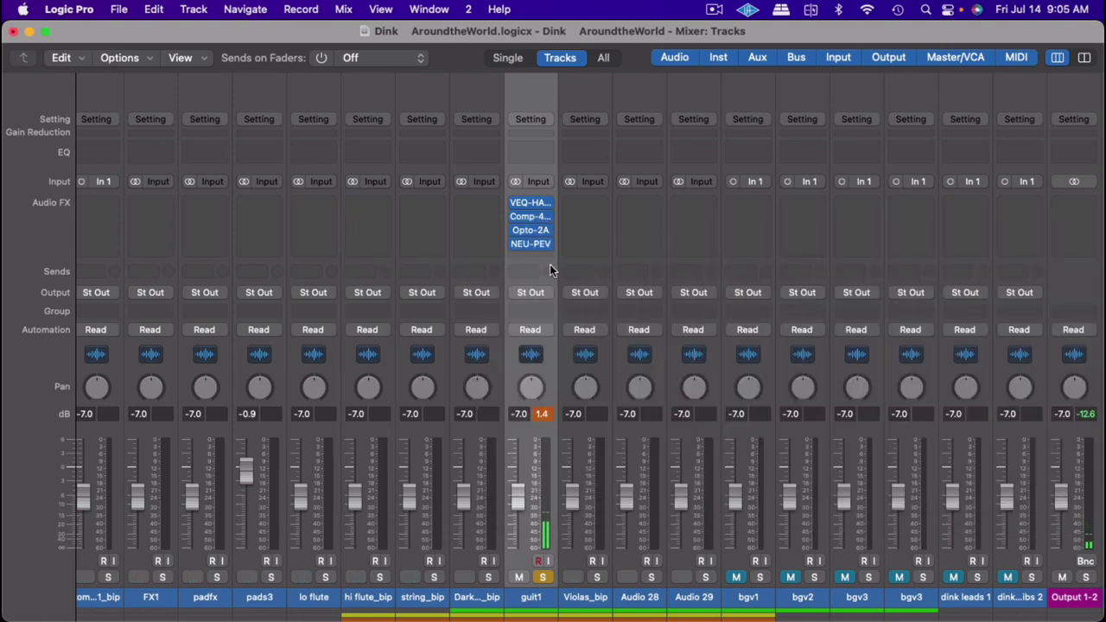
left_click(543, 414)
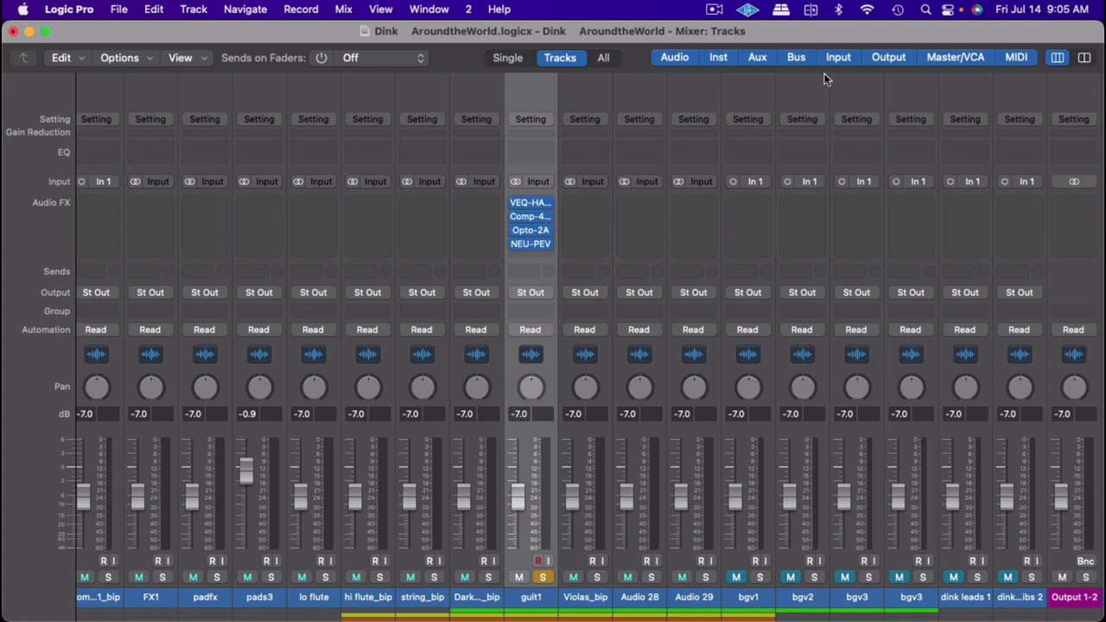
Return to the main Tracks window and open the Performance Meter, moving it clear of the track list
key("1")
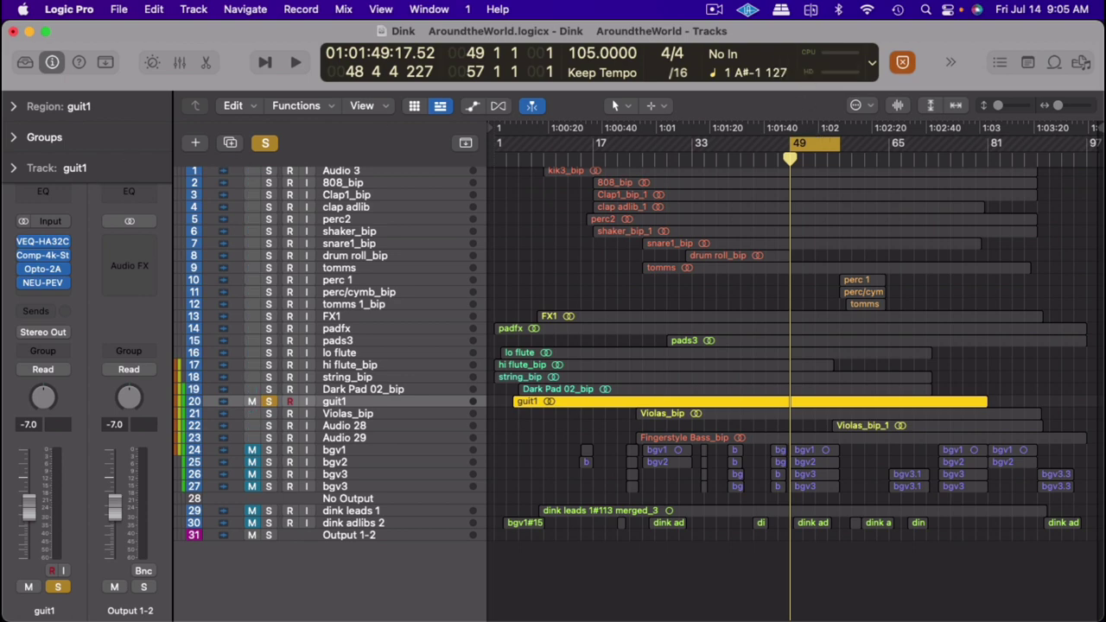
left_click(832, 61)
left_click_drag(116, 25, 976, 22)
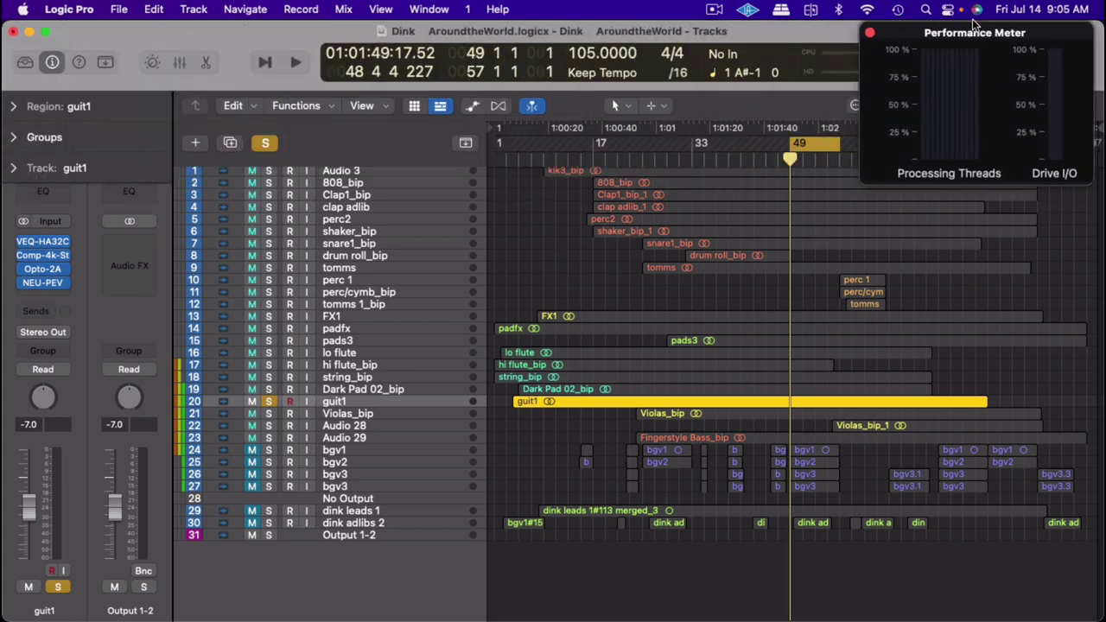
Open the Mixer and play the song to examine the processing load of the guit1 plug-in chain in the Performance Meter
key("super+2")
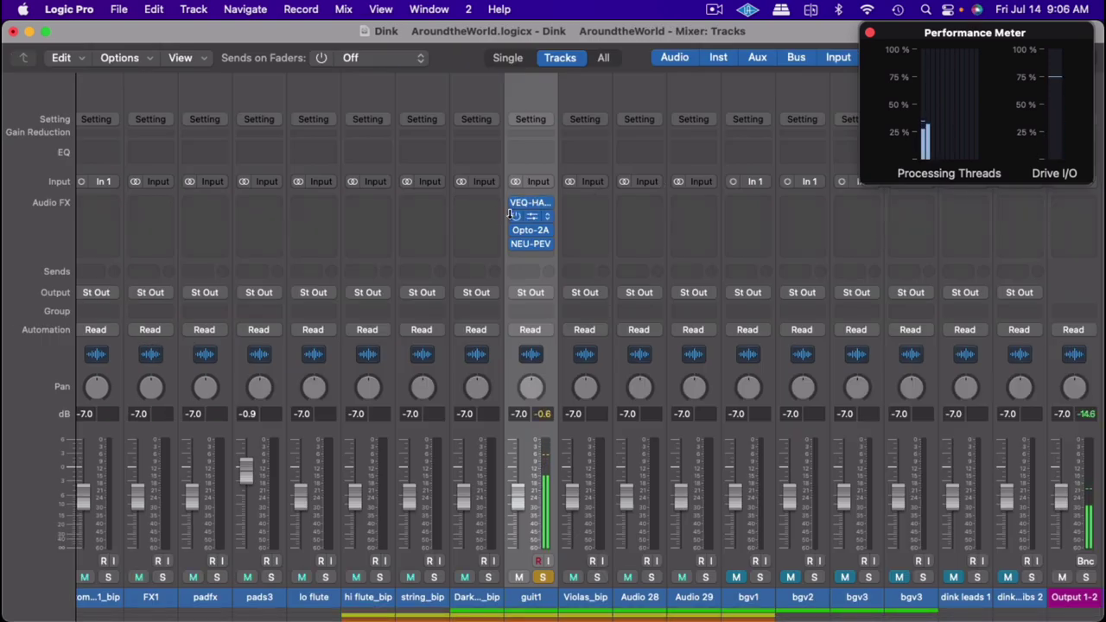
mouse_move(532, 245)
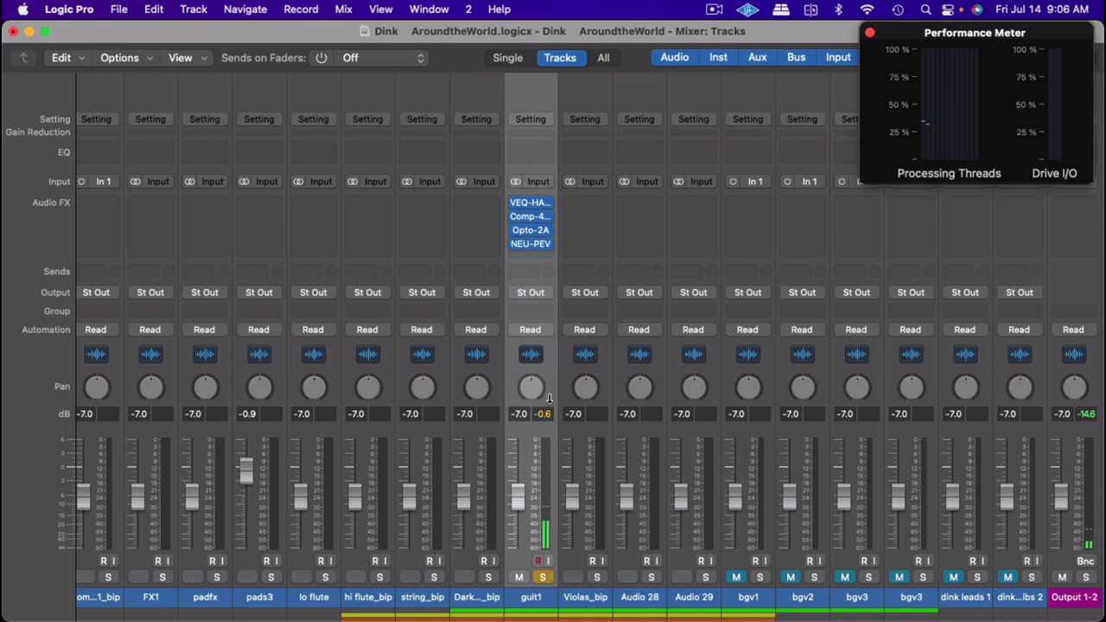
scroll(536, 611, "left", 10)
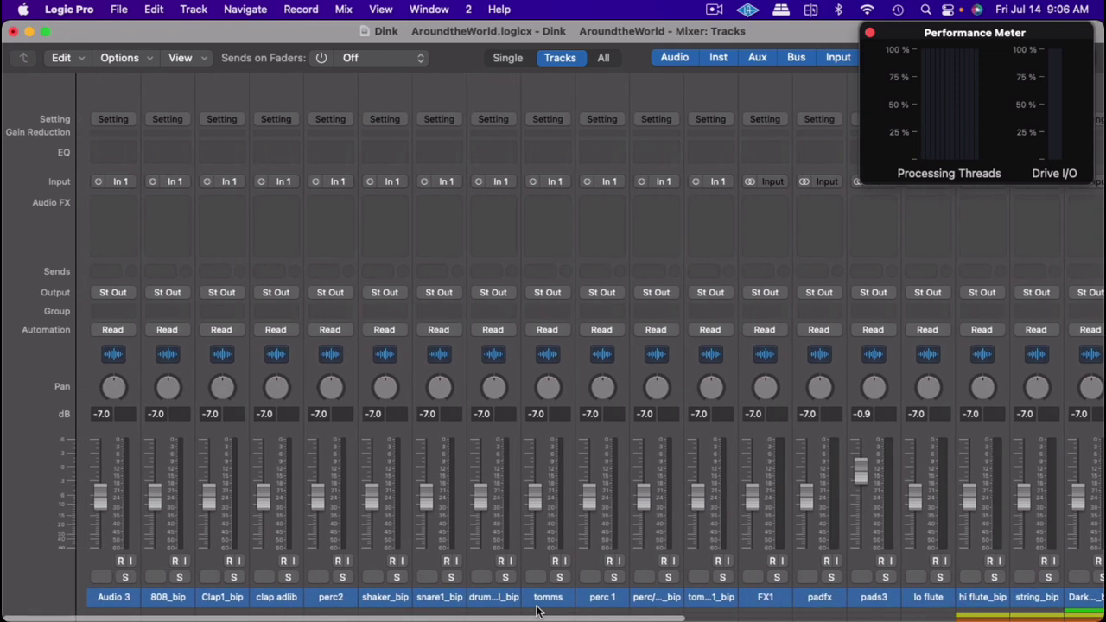
scroll(536, 610, "right", 10)
scroll(605, 596, "left", 10)
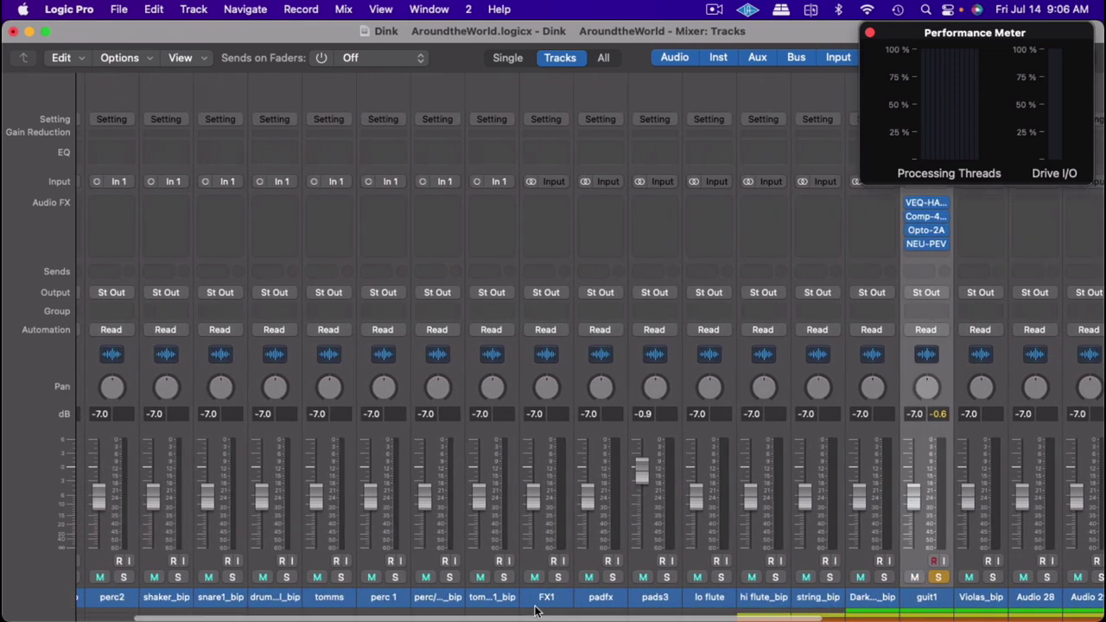
scroll(676, 587, "right", 10)
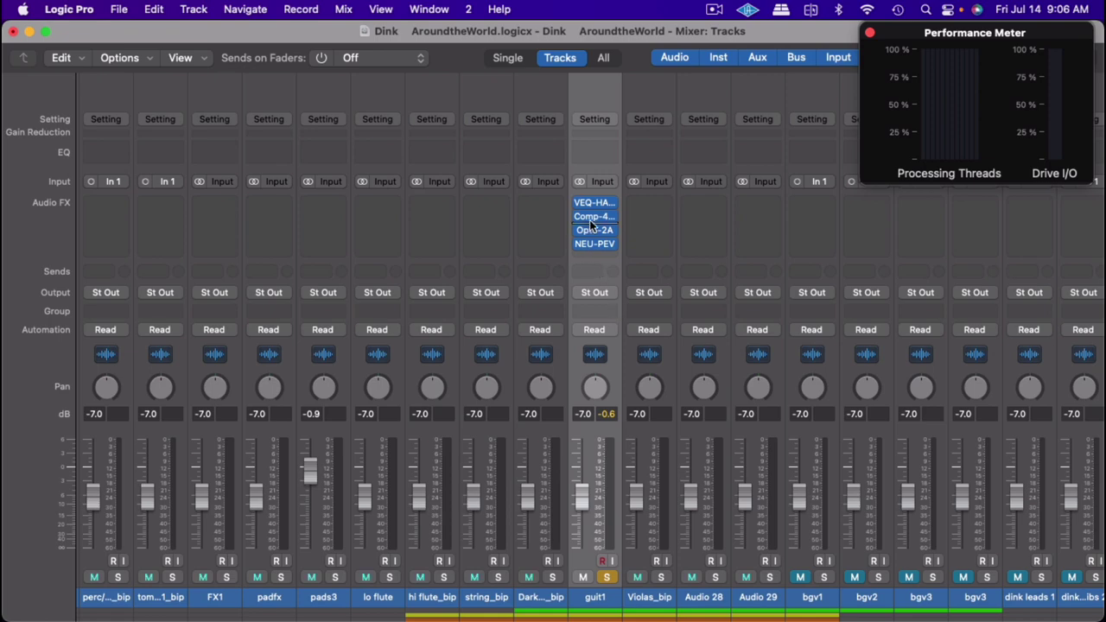
mouse_move(603, 245)
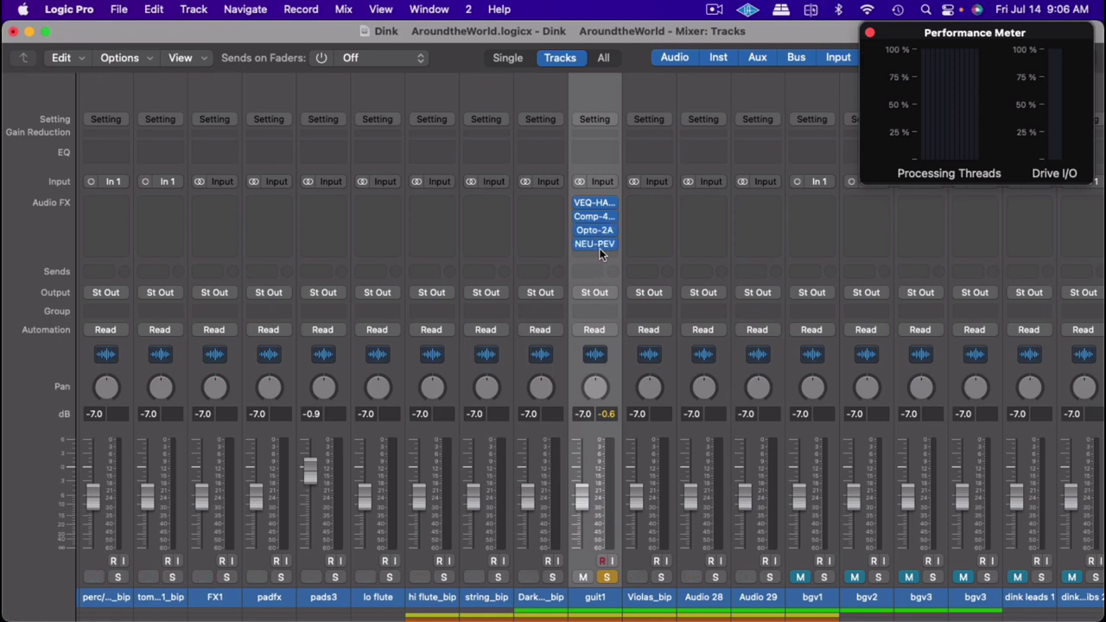
key("space")
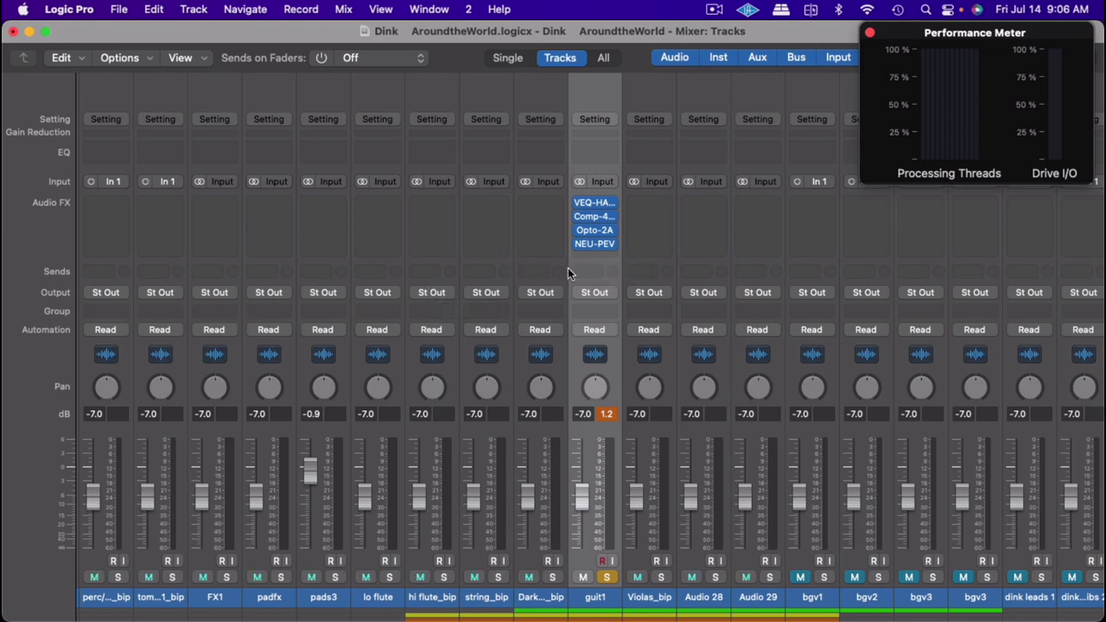
key("space")
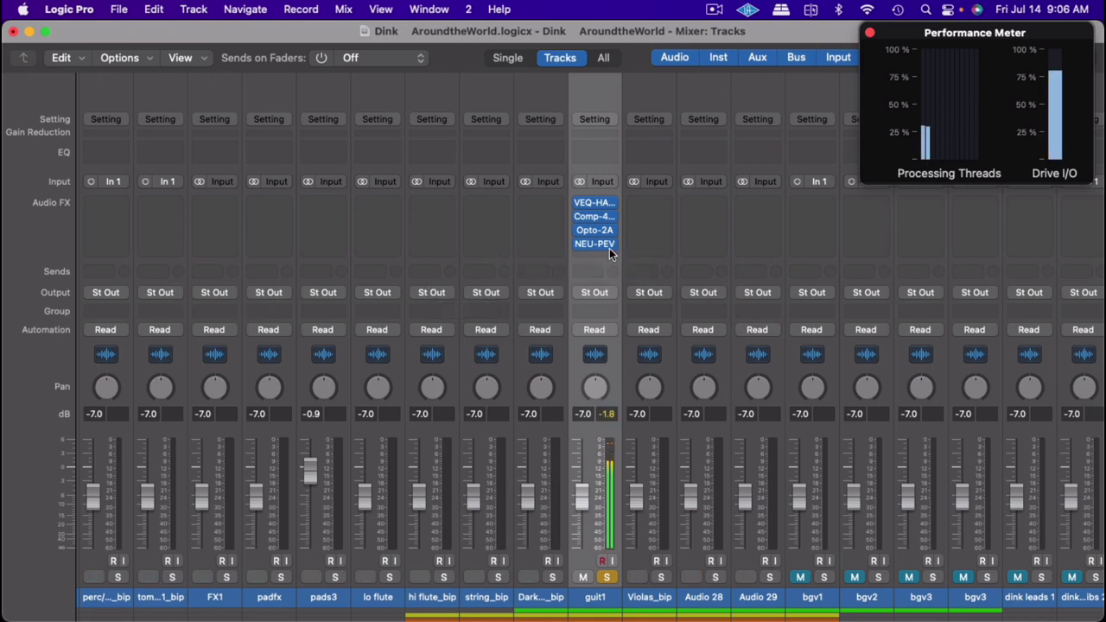
Insert the Antelope RD47 after the NEU-PEV on the guit1 channel
left_click(602, 252)
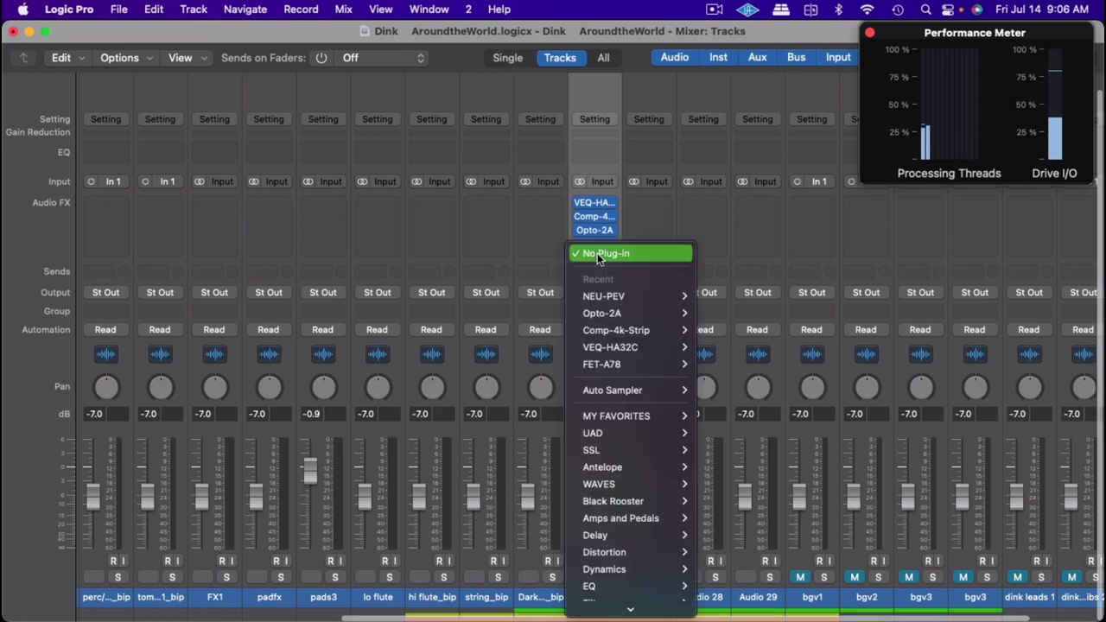
mouse_move(640, 500)
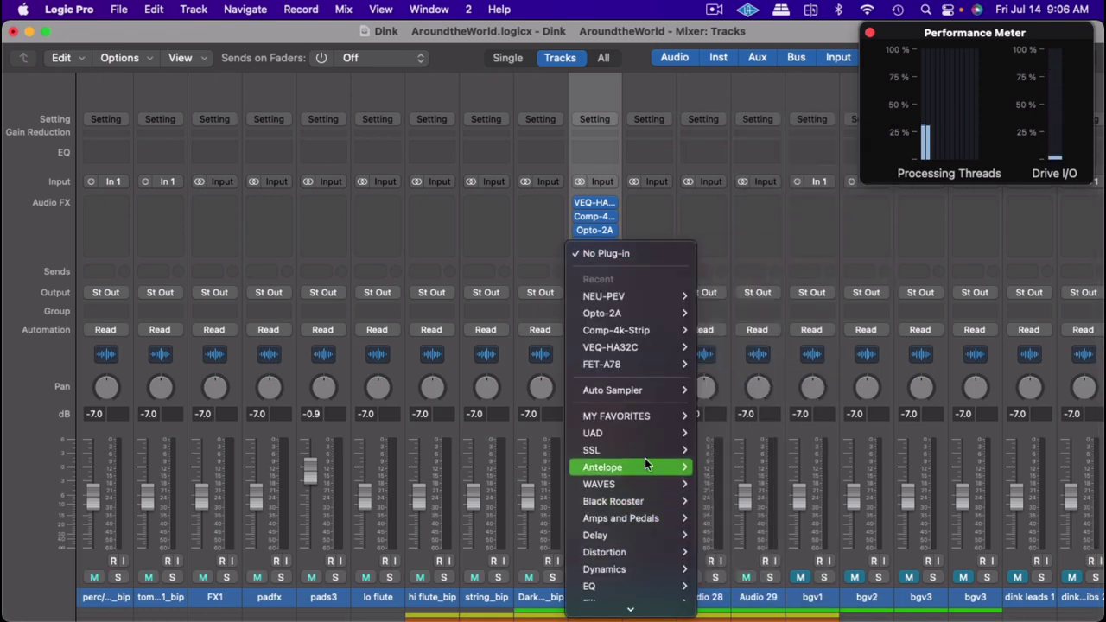
mouse_move(642, 448)
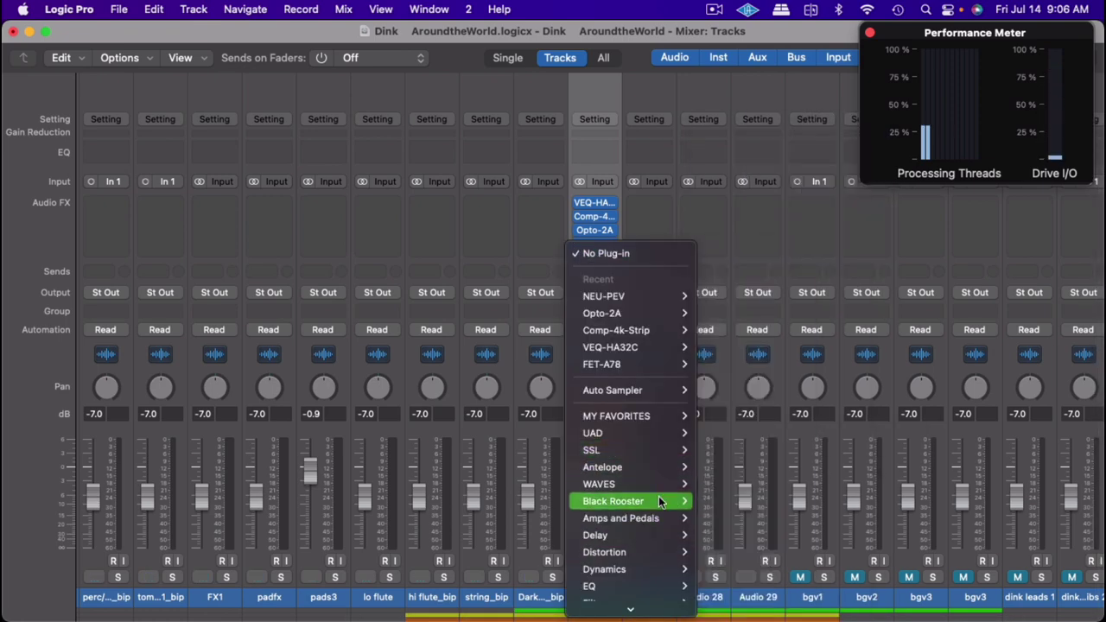
mouse_move(658, 481)
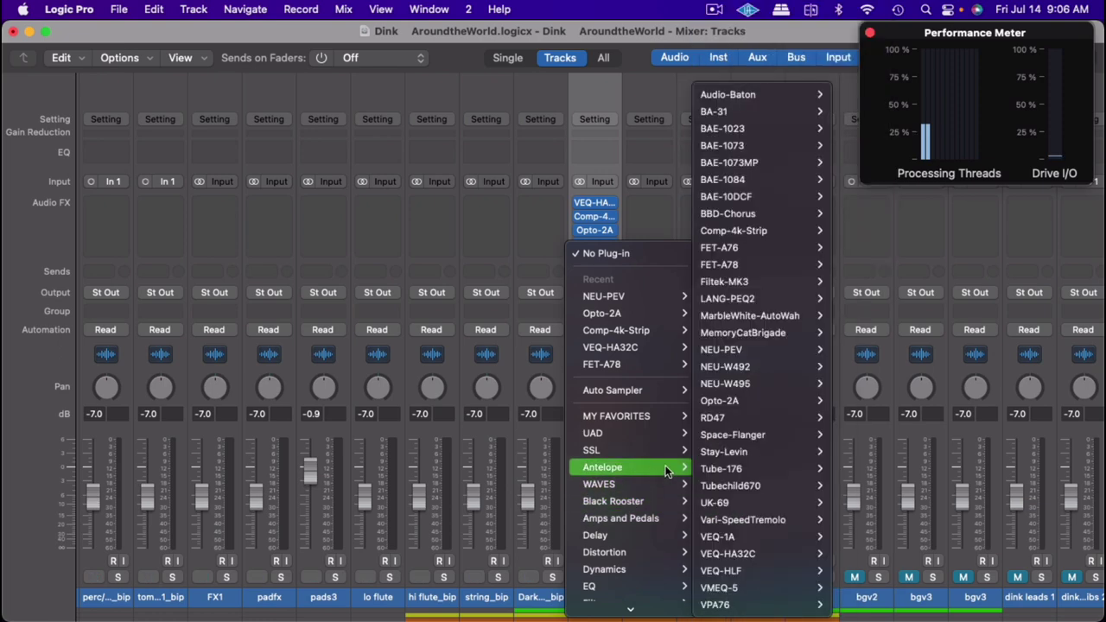
mouse_move(748, 406)
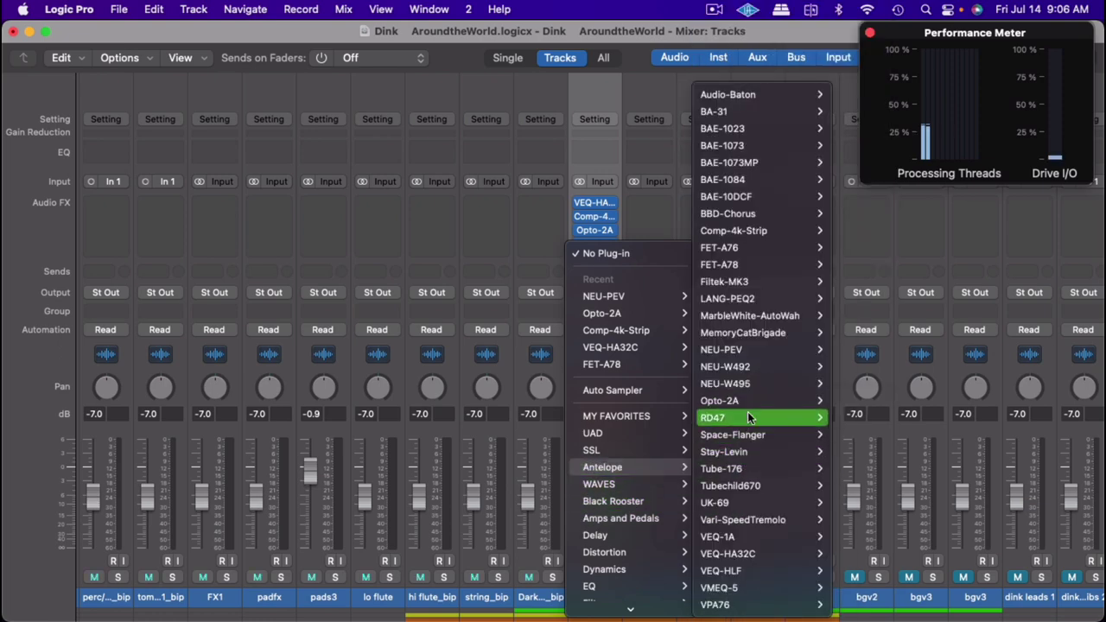
left_click(848, 418)
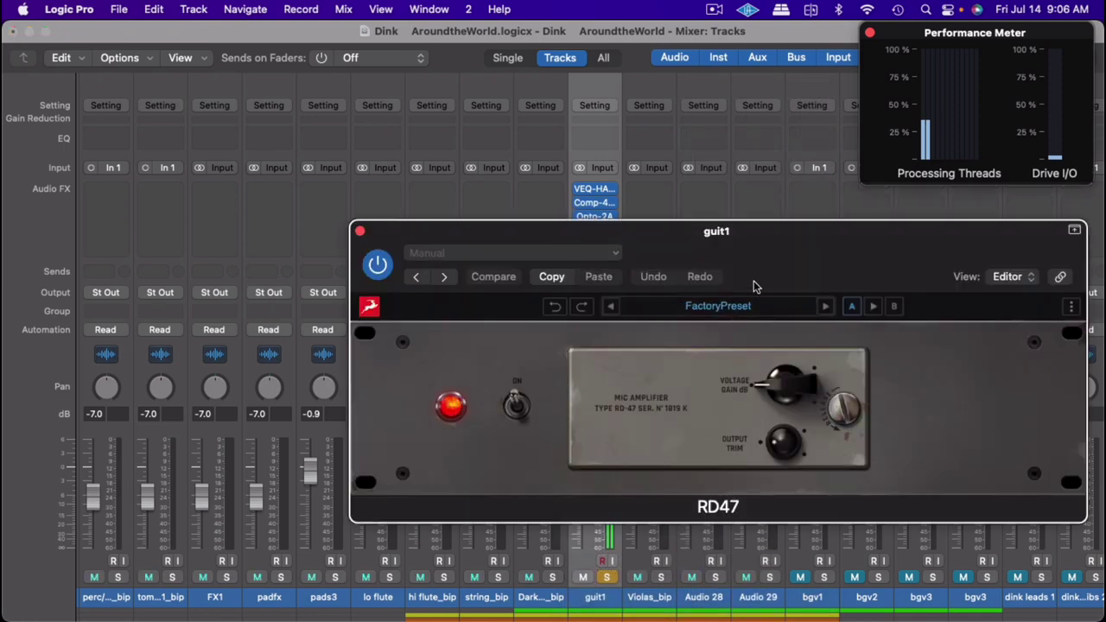
Turn the RD47's voltage gain down one notch and close the plug-in window
left_click_drag(784, 264, 591, 265)
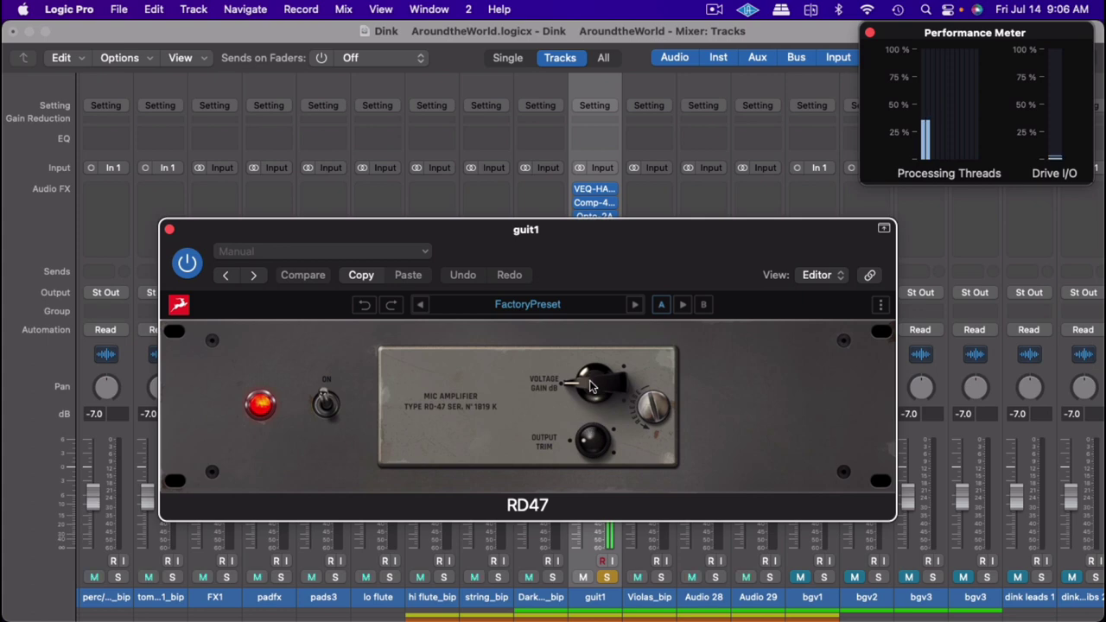
left_click_drag(589, 380, 592, 420)
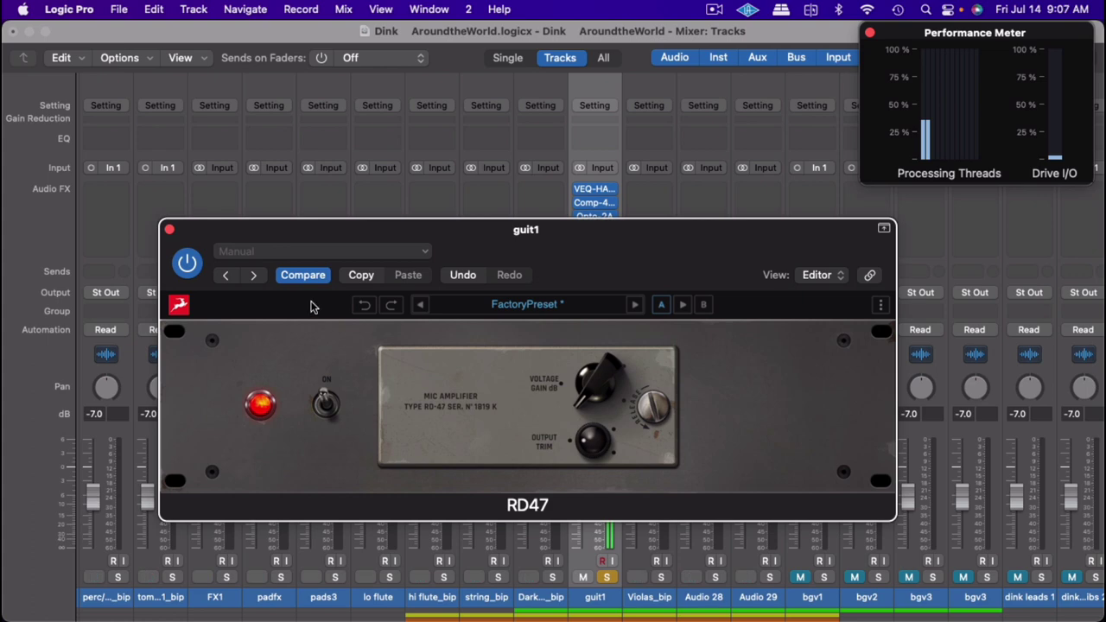
left_click(168, 228)
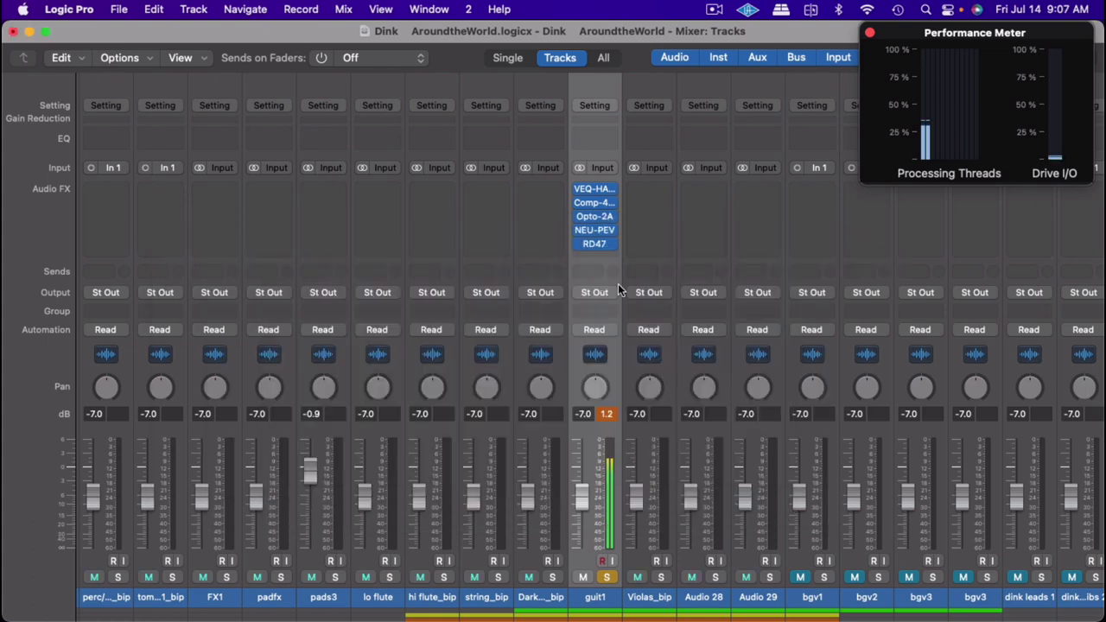
Replace the RD47 on the guit1 channel with the Antelope MemoryCatBrigade in stereo
left_click(610, 244)
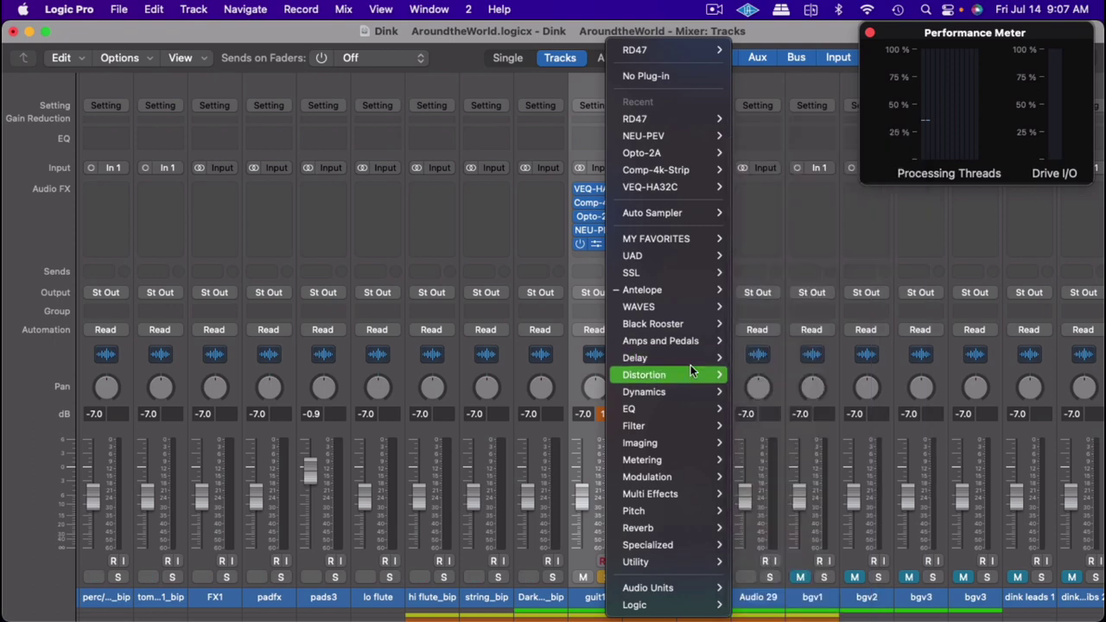
mouse_move(682, 290)
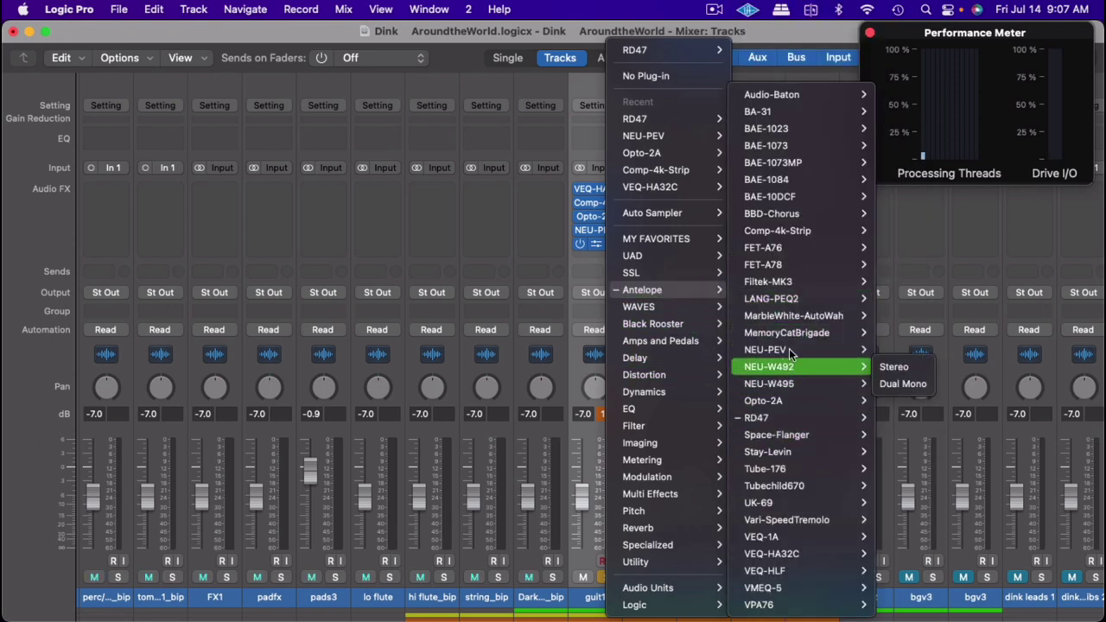
mouse_move(815, 330)
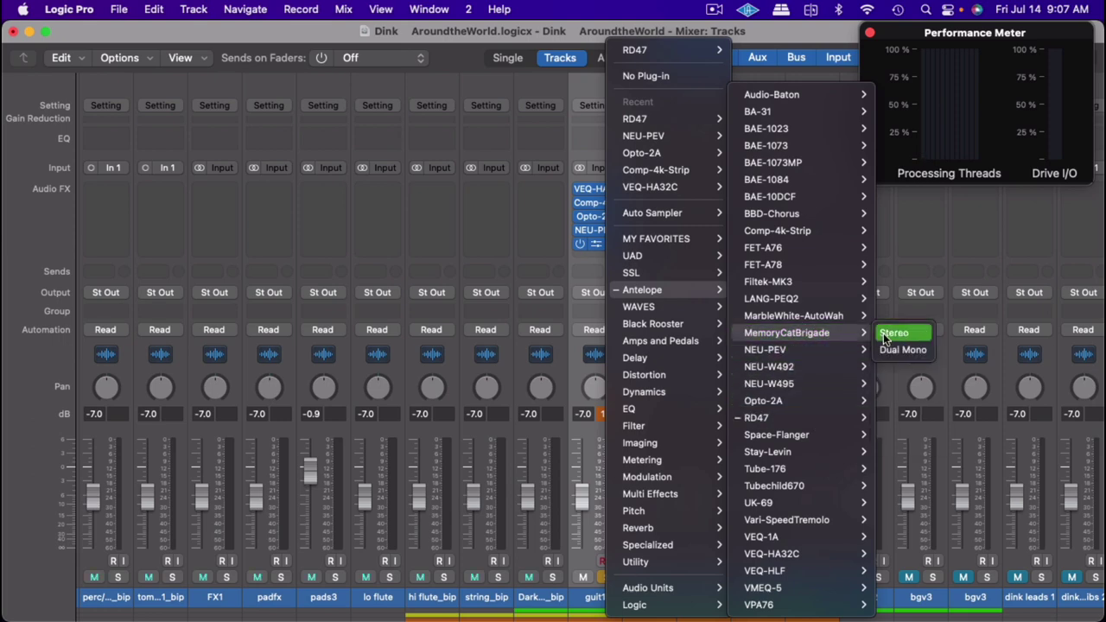
left_click(889, 334)
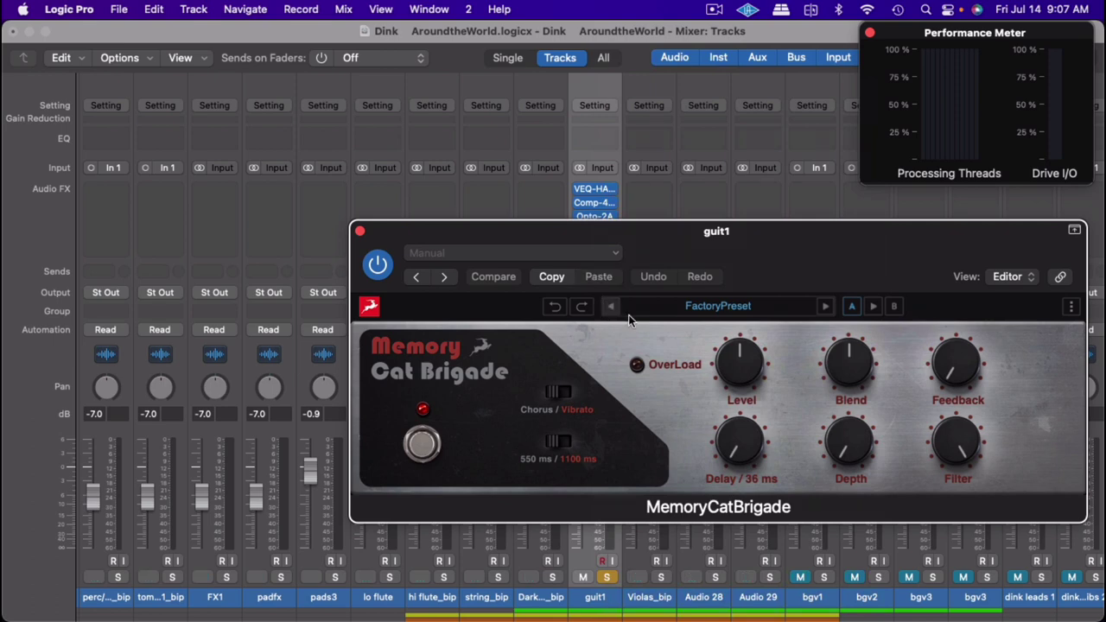
left_click_drag(768, 257, 646, 226)
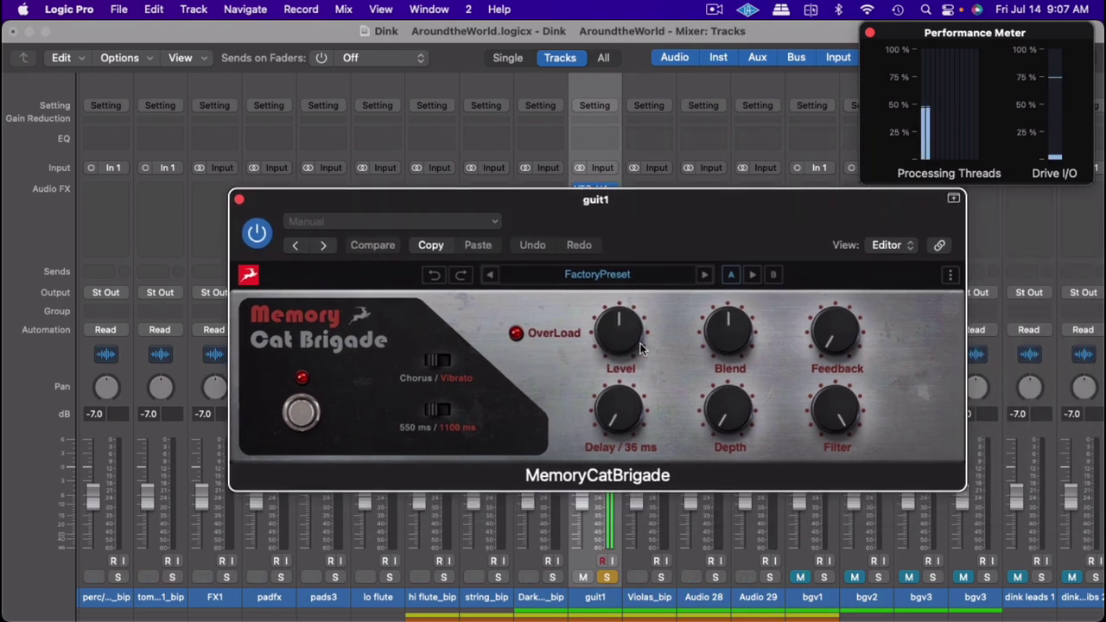
On the MemoryCatBrigade, raise the feedback to about 10 o'clock, nudge the level up slightly, and set the delay to about 462 ms
left_click_drag(840, 337, 849, 277)
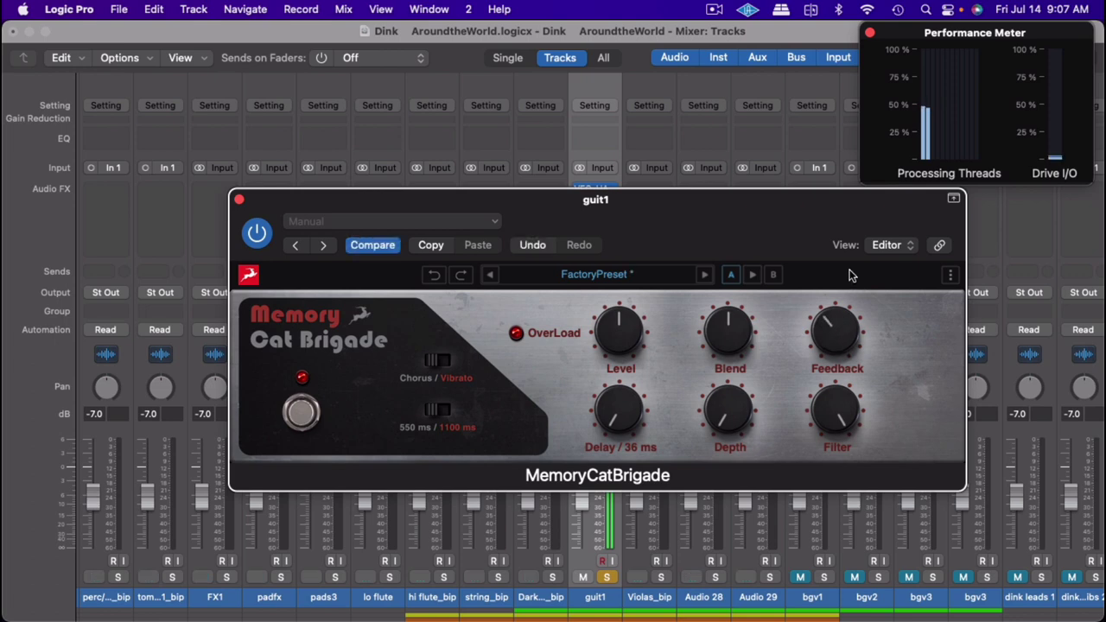
left_click(618, 278)
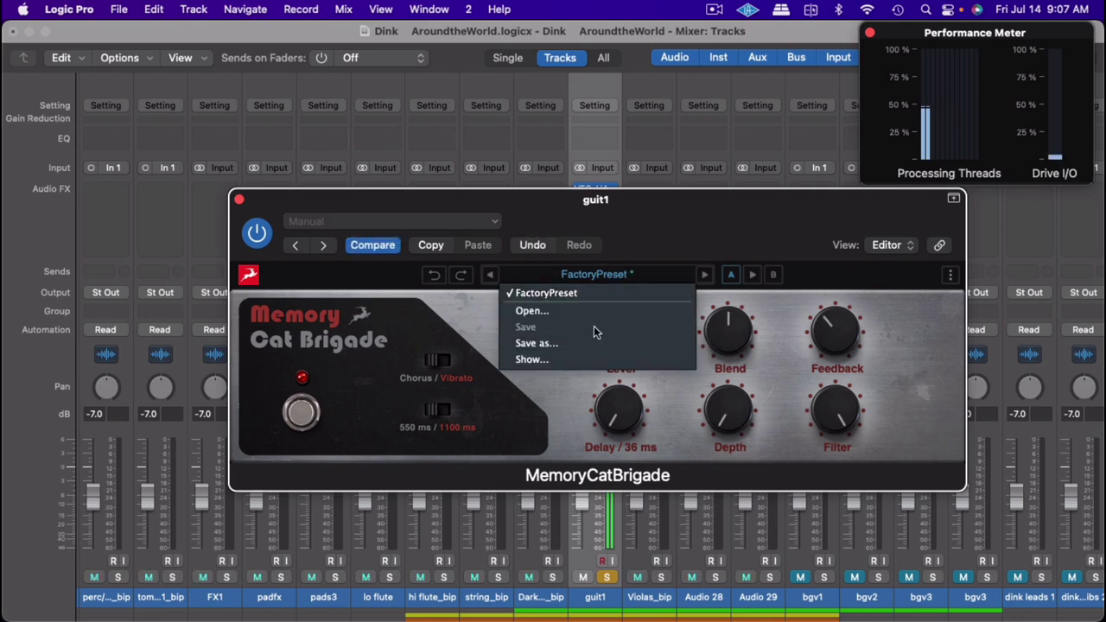
left_click(487, 307)
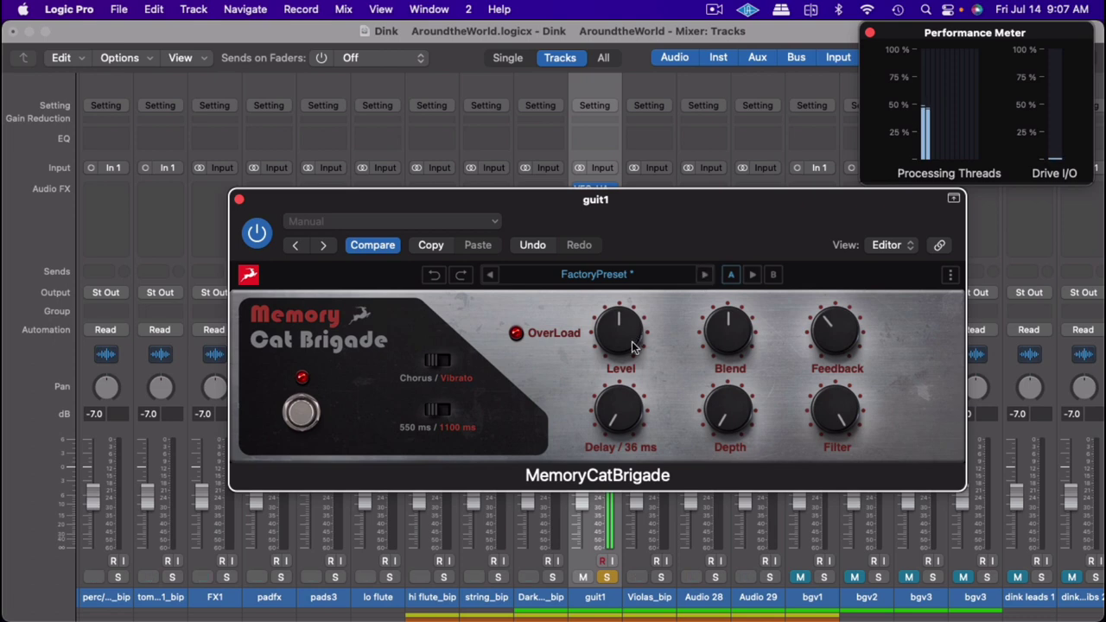
left_click_drag(624, 399, 631, 367)
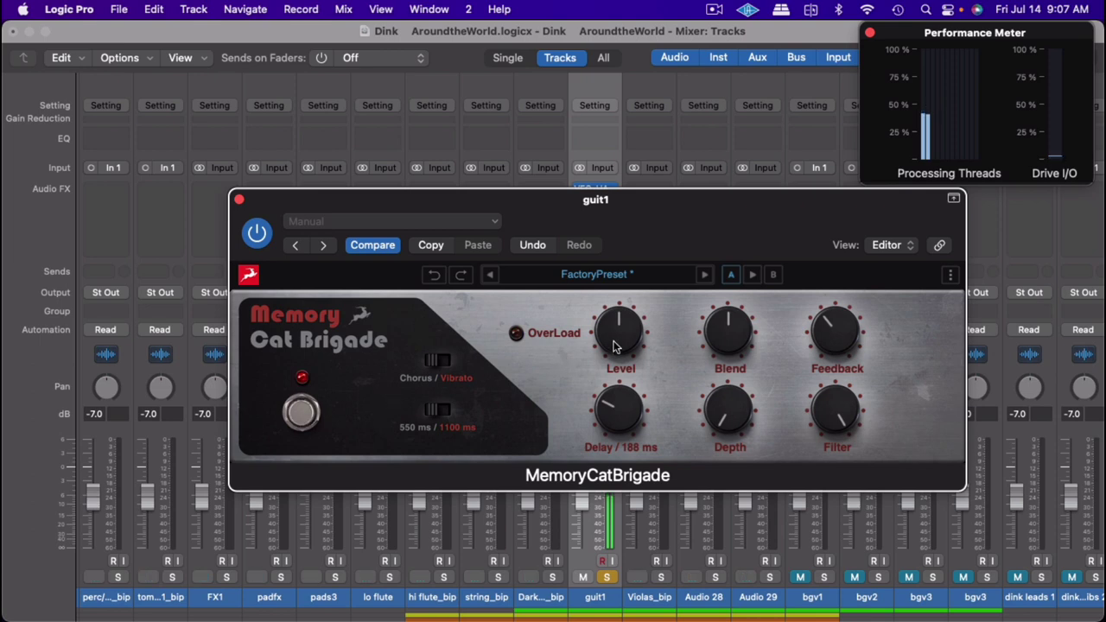
mouse_move(613, 346)
left_mouse_down()
mouse_move(628, 313)
mouse_move(616, 341)
left_mouse_up()
left_click_drag(619, 407, 654, 335)
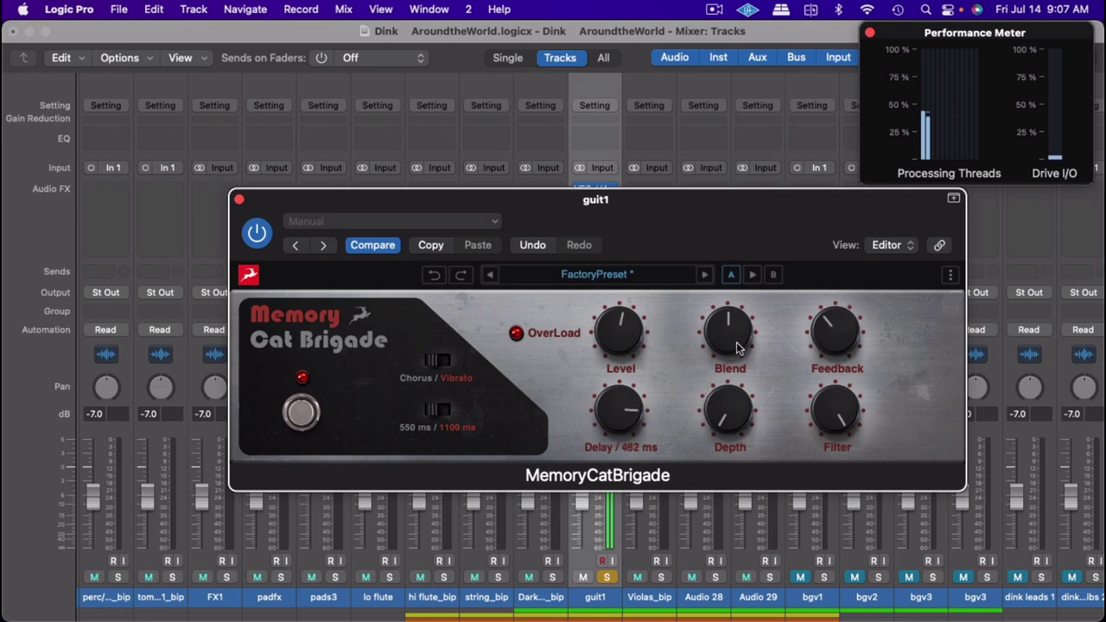
Raise the MemoryCatBrigade's depth, turn its filter down, fine-tune the blend, and close the plug-in
left_click_drag(741, 406, 756, 352)
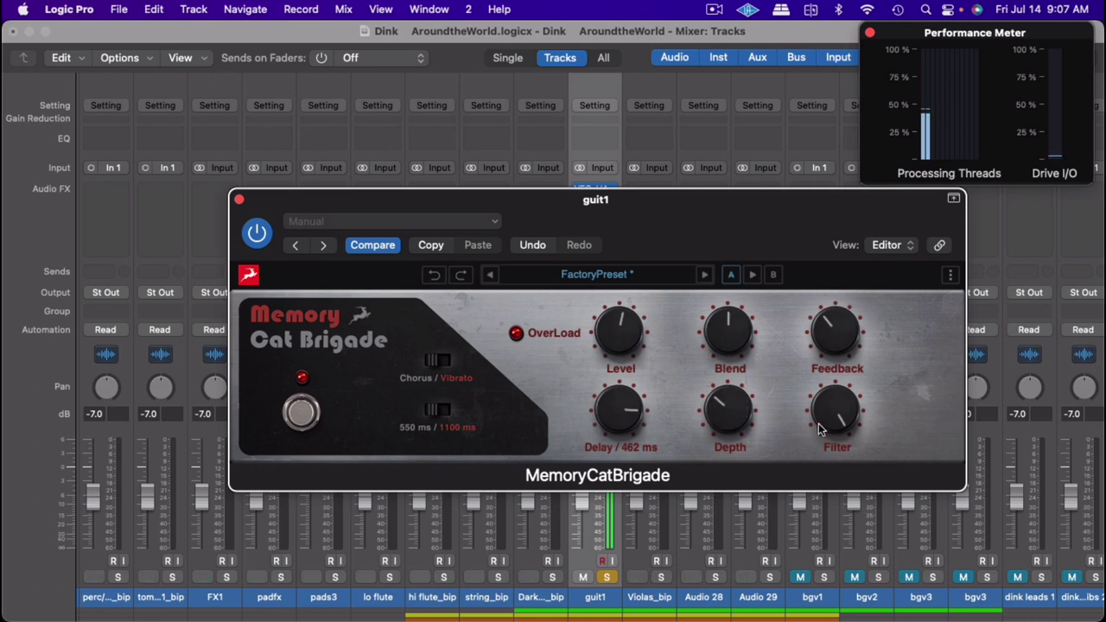
left_click_drag(818, 428, 812, 475)
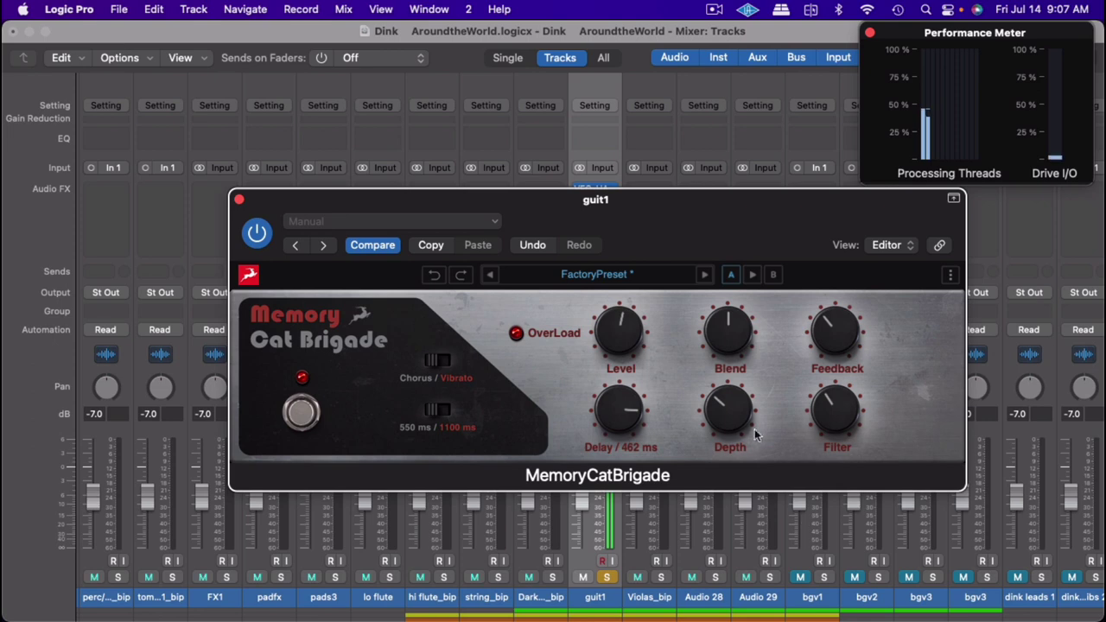
left_click_drag(727, 423, 735, 396)
left_click_drag(596, 378, 608, 293)
mouse_move(726, 330)
left_mouse_down()
mouse_move(720, 370)
mouse_move(716, 321)
left_mouse_up()
left_click(239, 200)
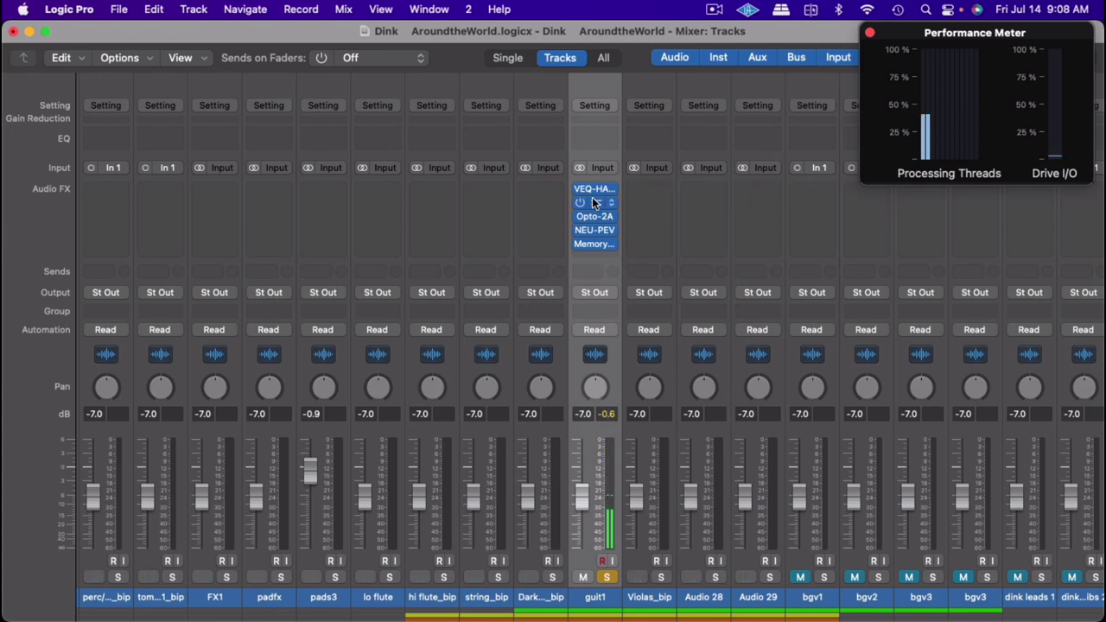
mouse_move(602, 245)
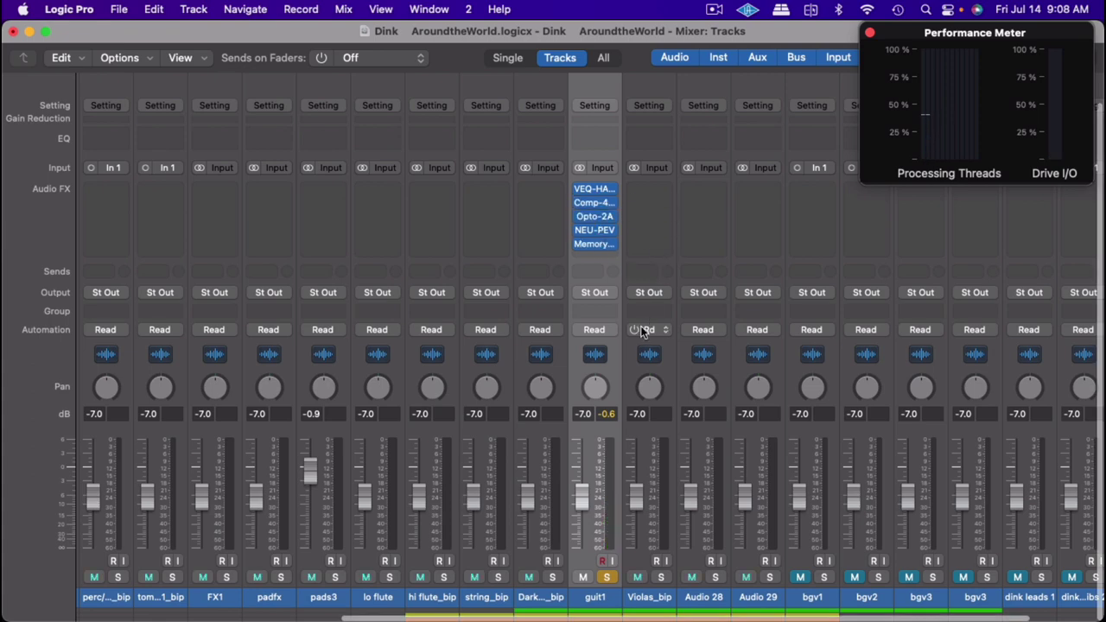
scroll(874, 389, "right", 3)
scroll(874, 389, "left", 10)
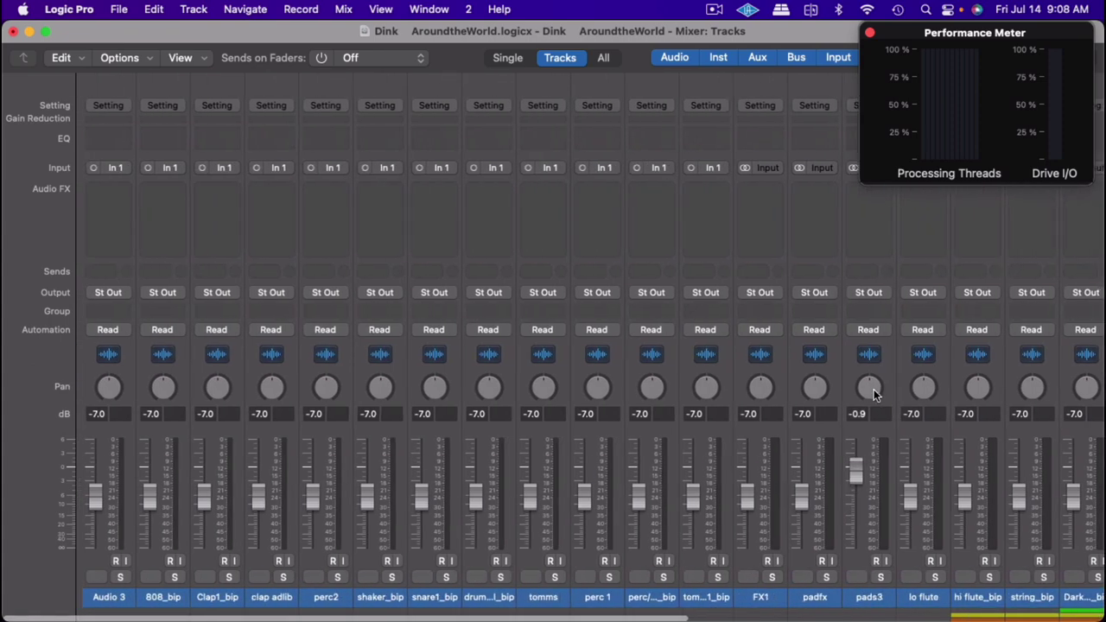
scroll(873, 389, "right", 10)
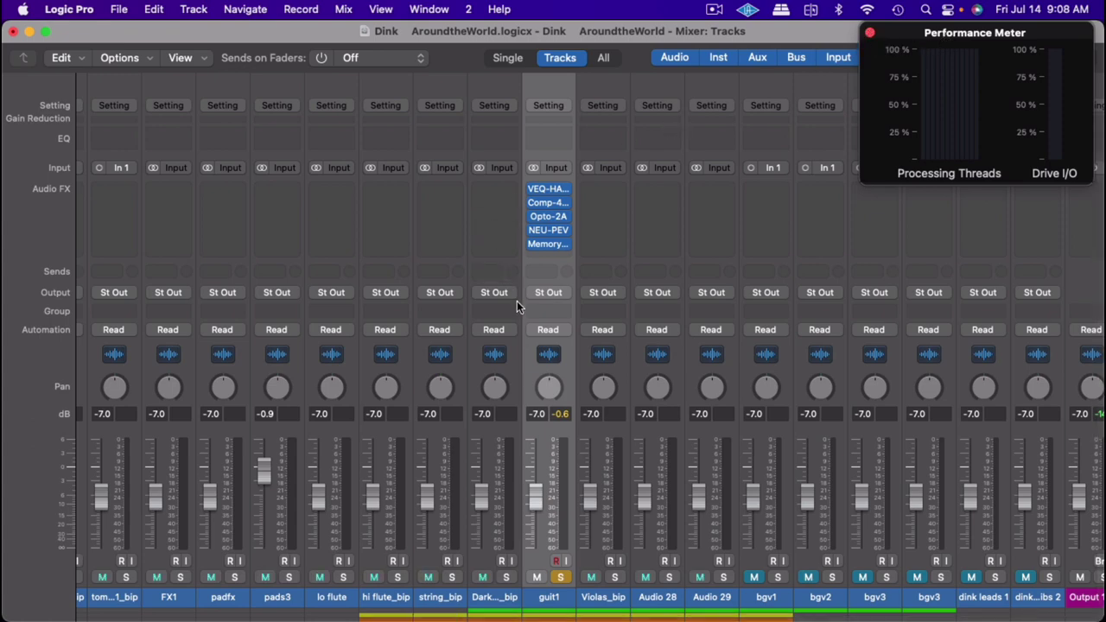
key("super+Tab")
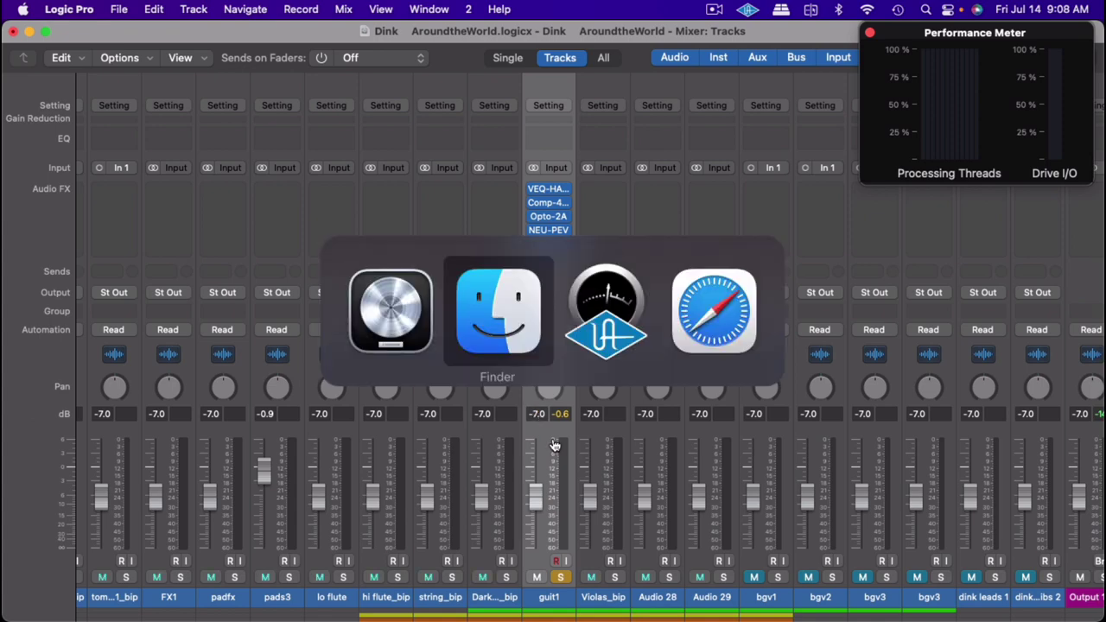
key("super+Tab")
key("super+Tab")
key("super+Tab")
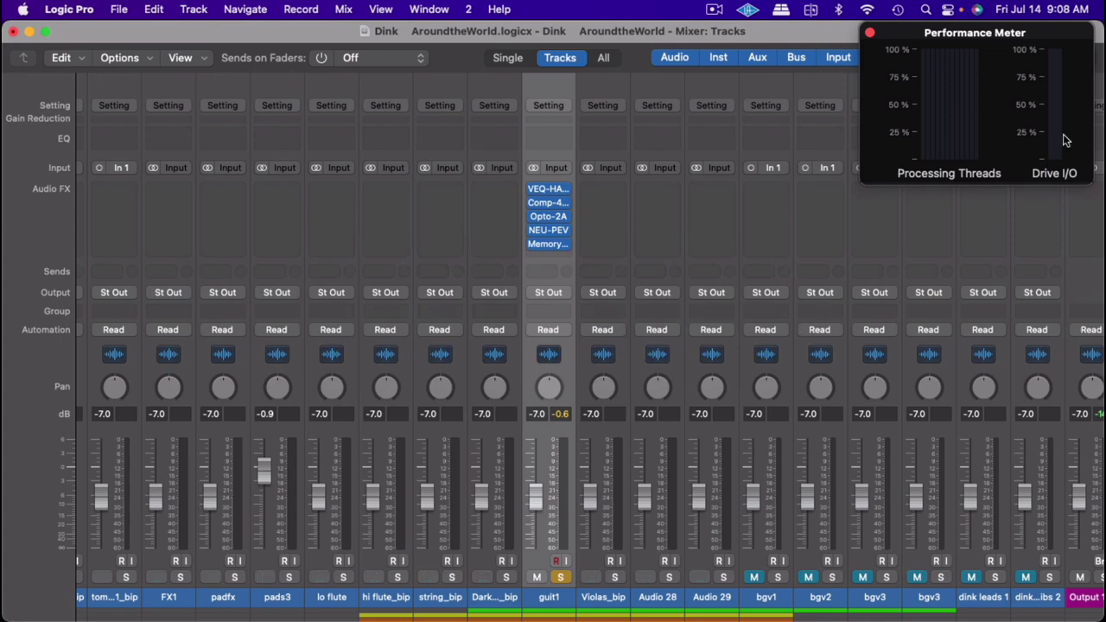
Close the performance meter and remove the MemoryCatBrigade from the guit1 channel
left_click(867, 32)
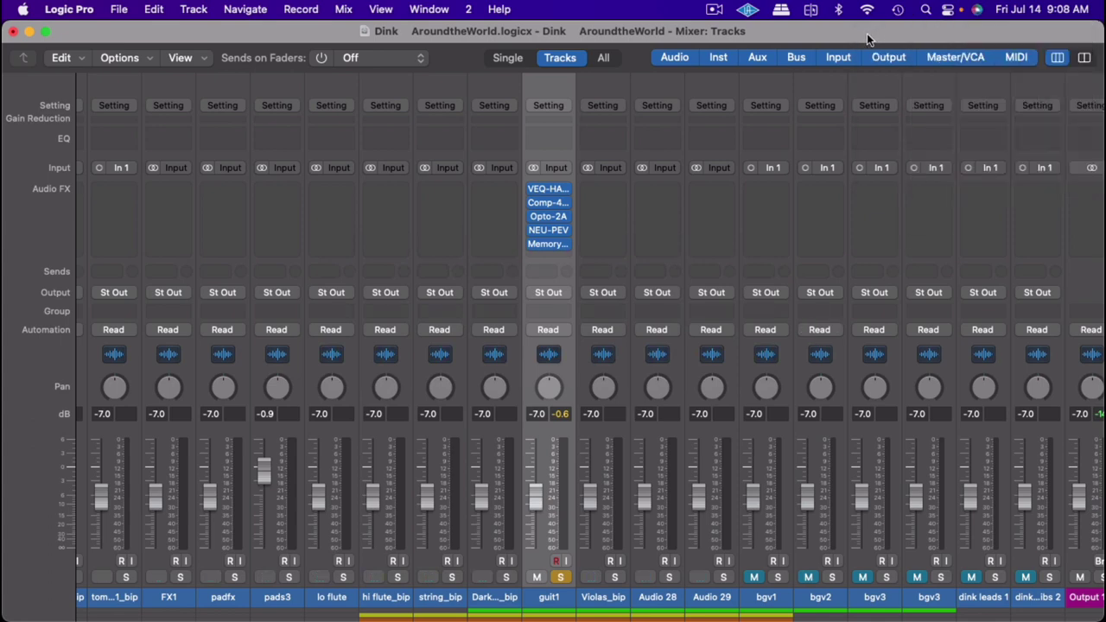
left_click(565, 243)
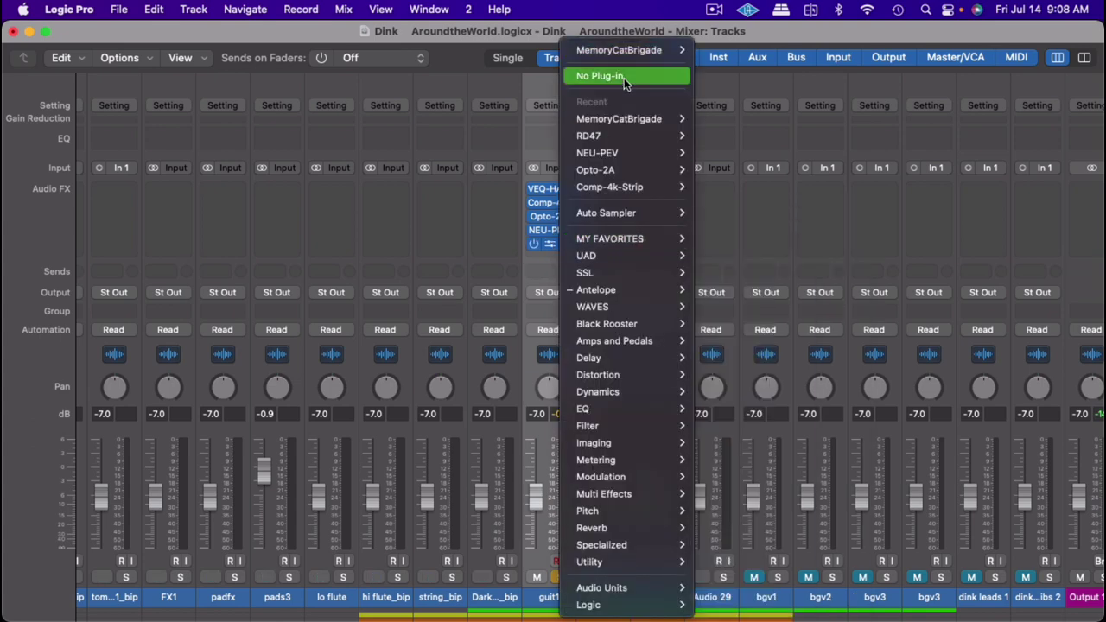
left_click(624, 78)
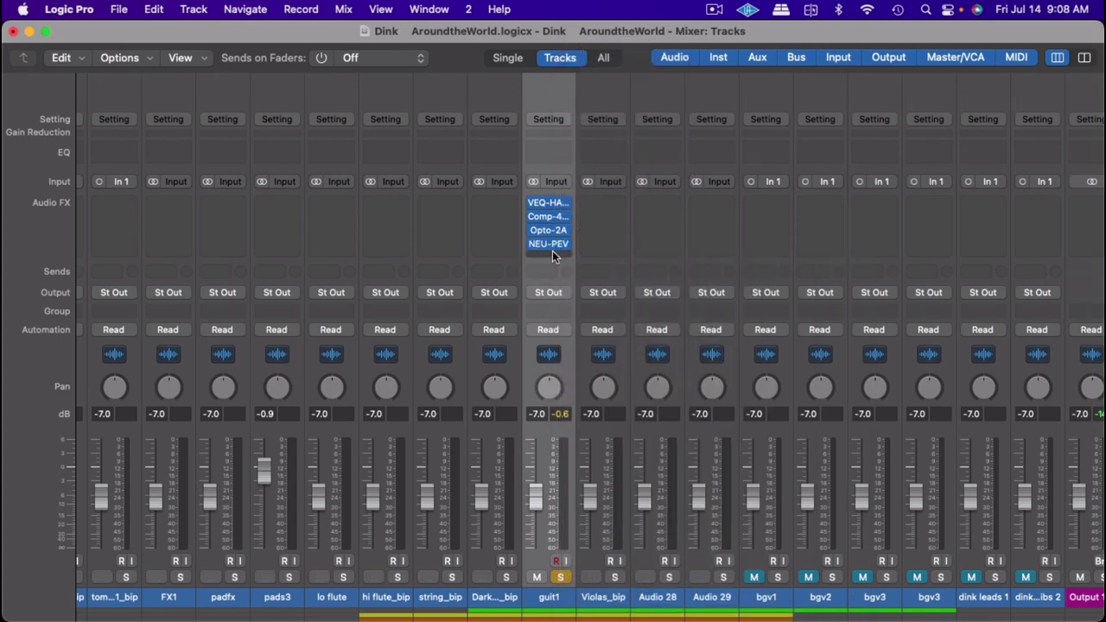
Insert the Antelope BAE-1073 in stereo in the empty slot below NEU-PEV on the guit1 channel
left_click(552, 251)
mouse_move(606, 482)
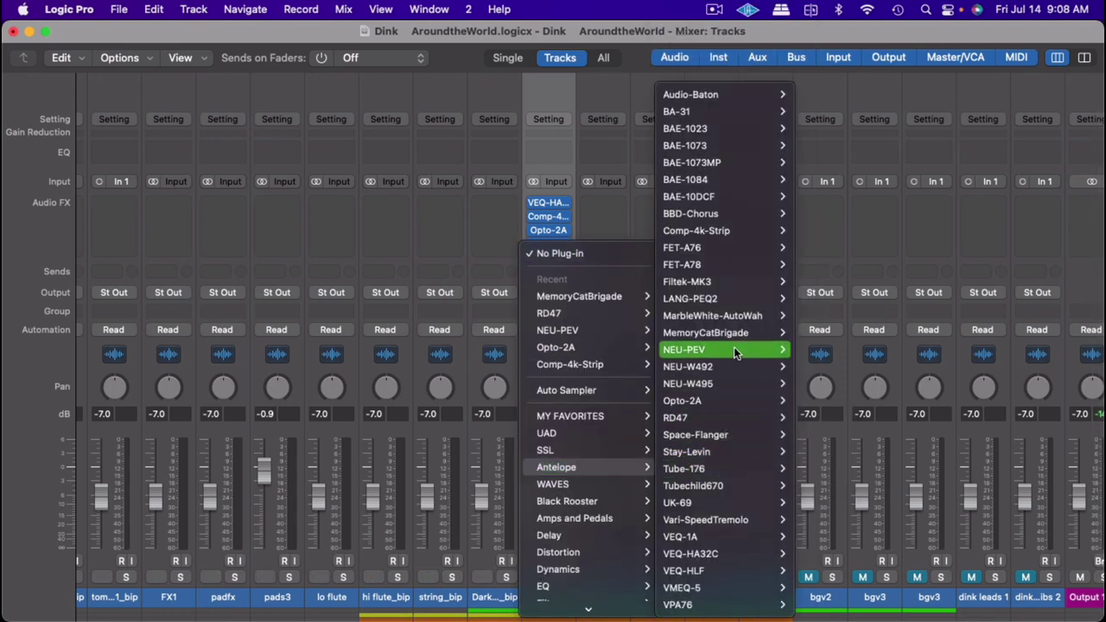
mouse_move(758, 231)
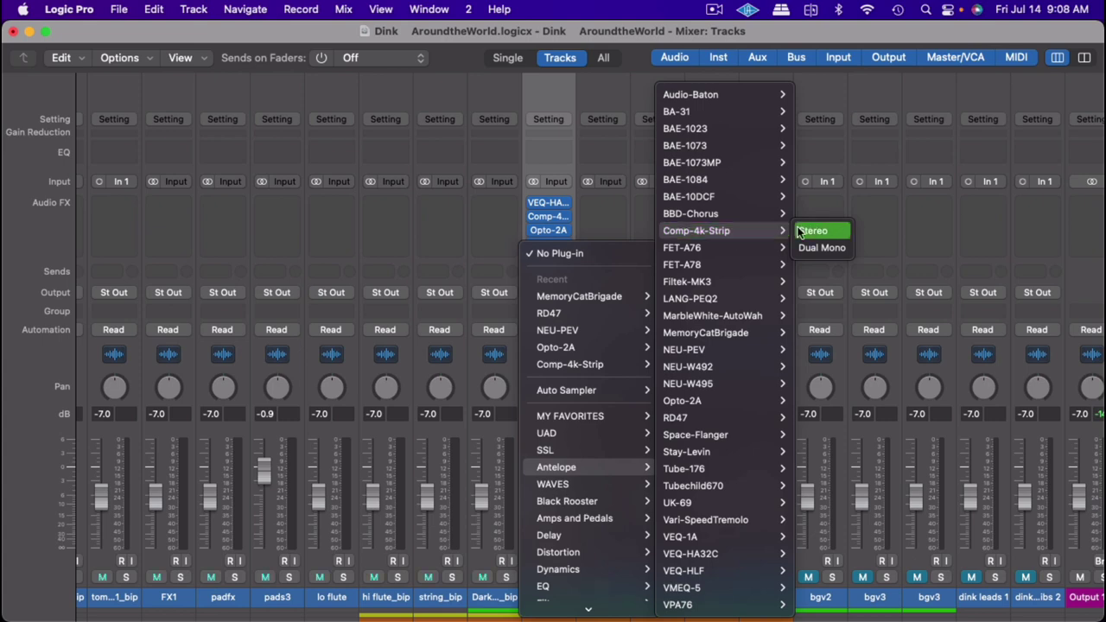
mouse_move(741, 198)
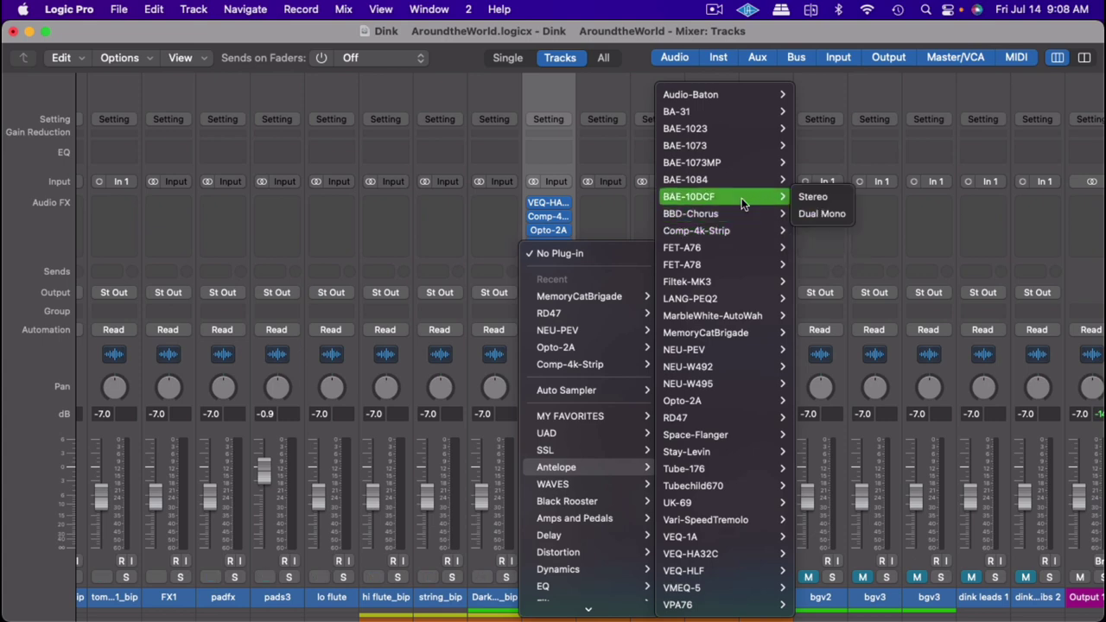
mouse_move(732, 146)
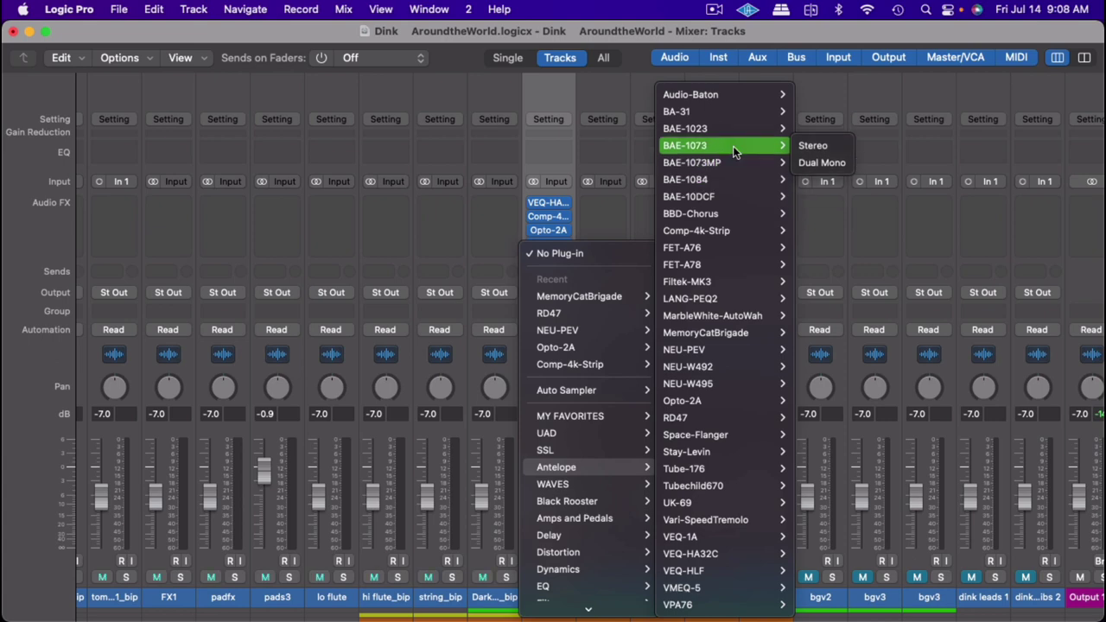
left_click(821, 147)
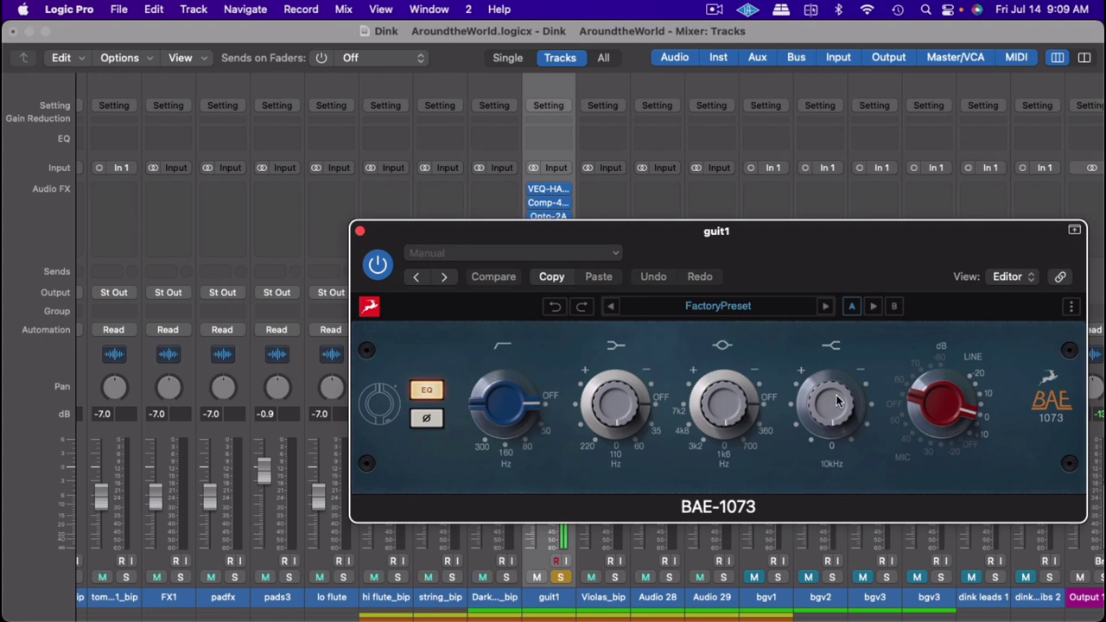
Adjust the BAE-1073's 10 kHz high-shelf gain, compare the plug-in bypassed and enabled, and close its window
left_click_drag(836, 401, 830, 346)
left_click(850, 305)
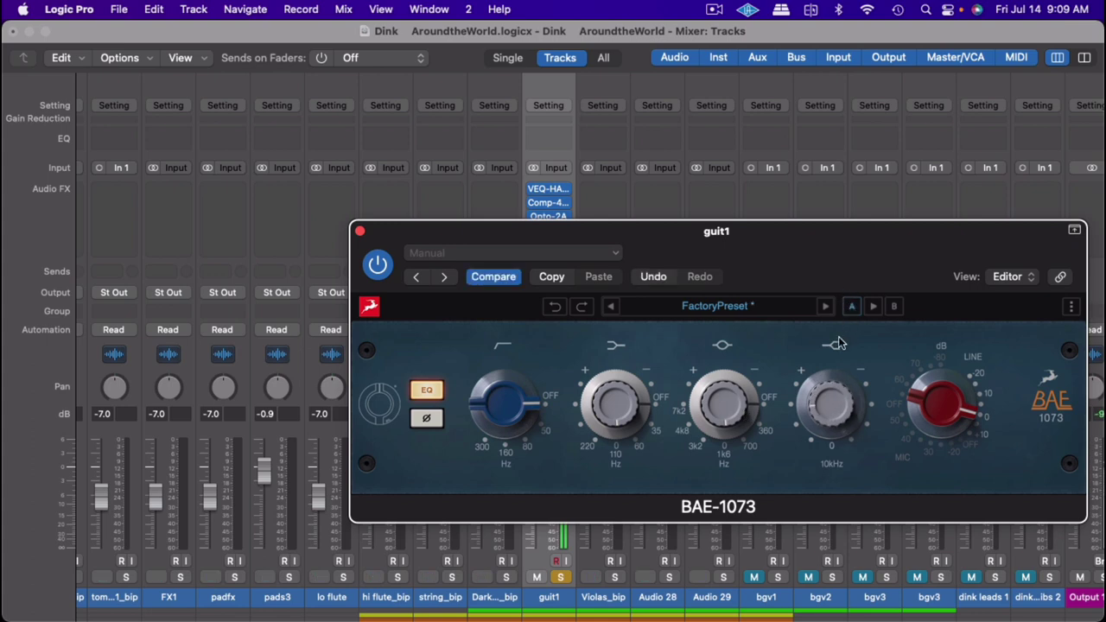
left_click_drag(837, 359, 842, 384)
left_click(378, 264)
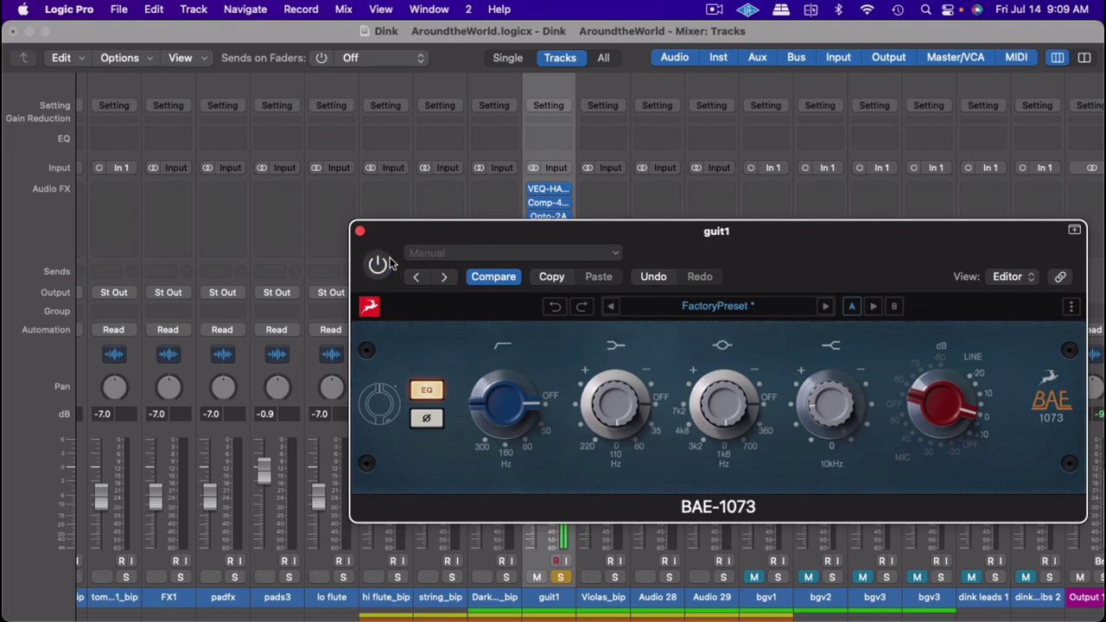
left_click(379, 265)
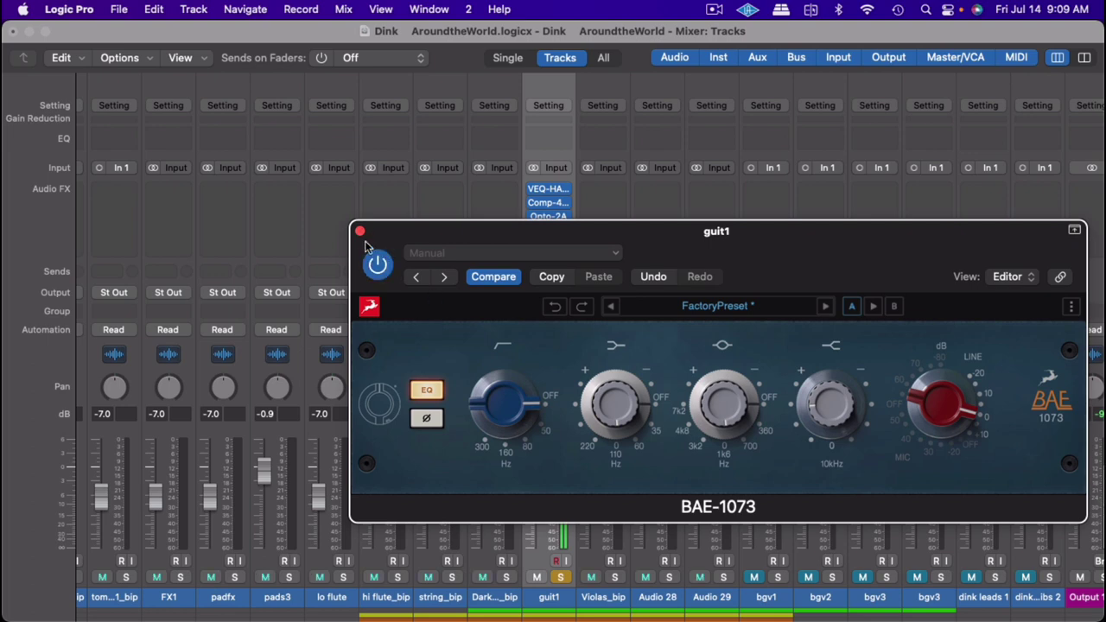
left_click(359, 230)
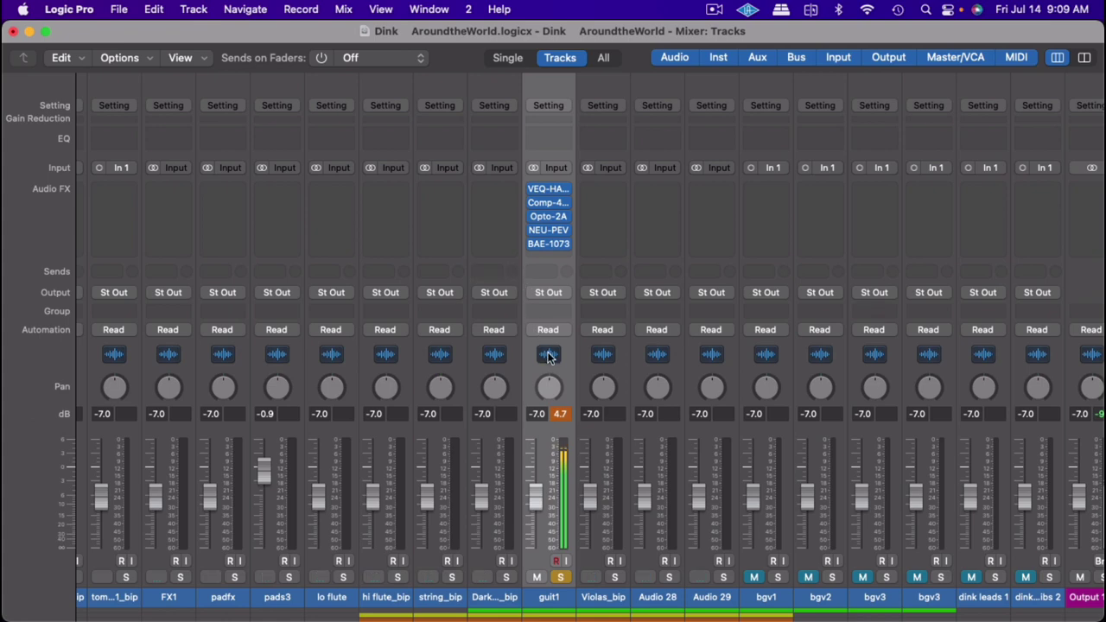
Reset guit1's peak level display and lower its volume fader to -11.6 dB
left_click_drag(560, 414, 560, 422)
left_click_drag(535, 502, 539, 517)
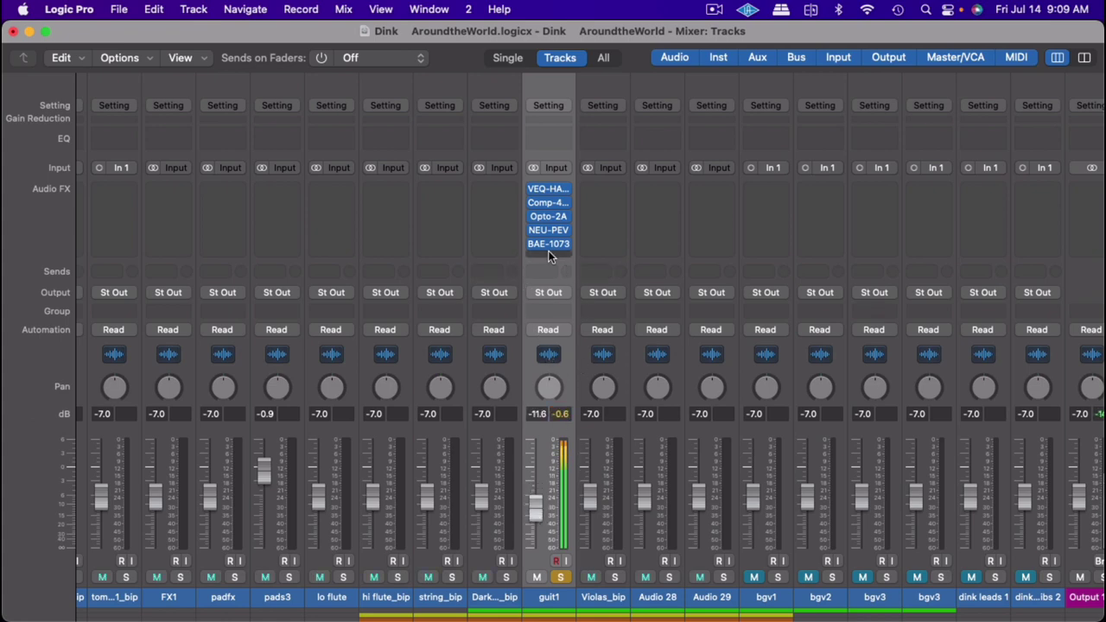
Reopen the BAE-1073 to review its EQ controls, move the window clear of the insert list, and close it
mouse_move(552, 244)
left_click(551, 244)
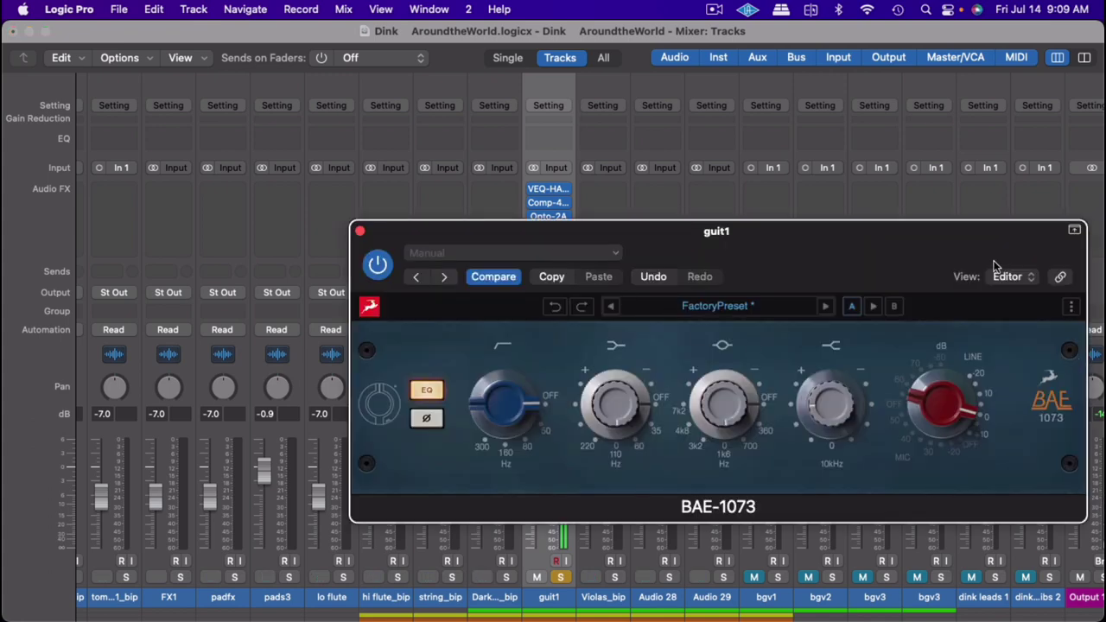
left_click_drag(994, 272, 858, 308)
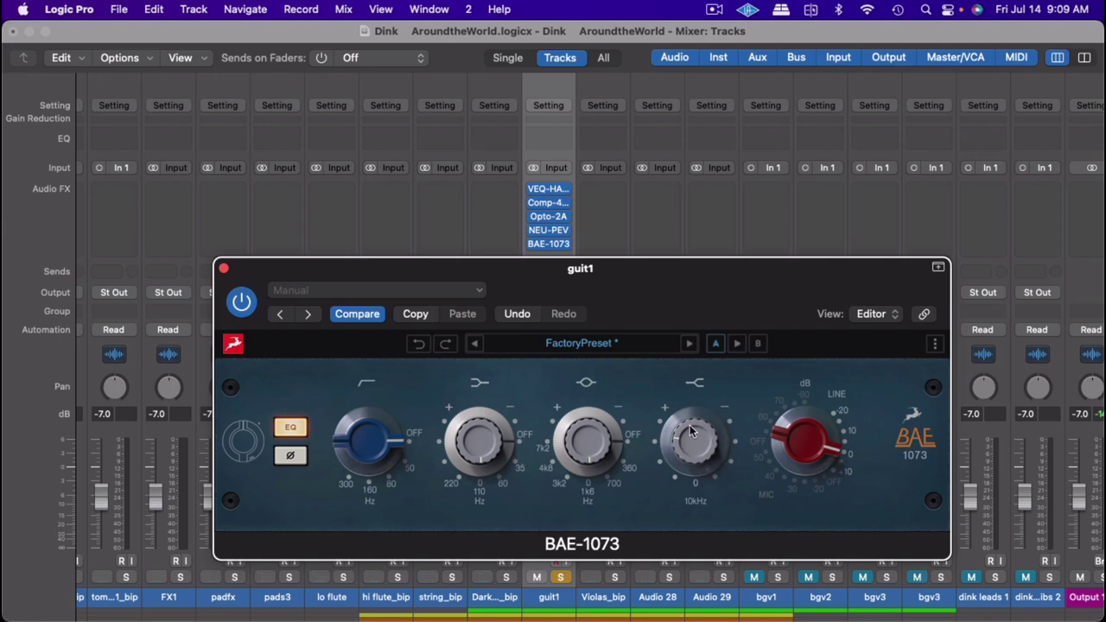
left_click(223, 270)
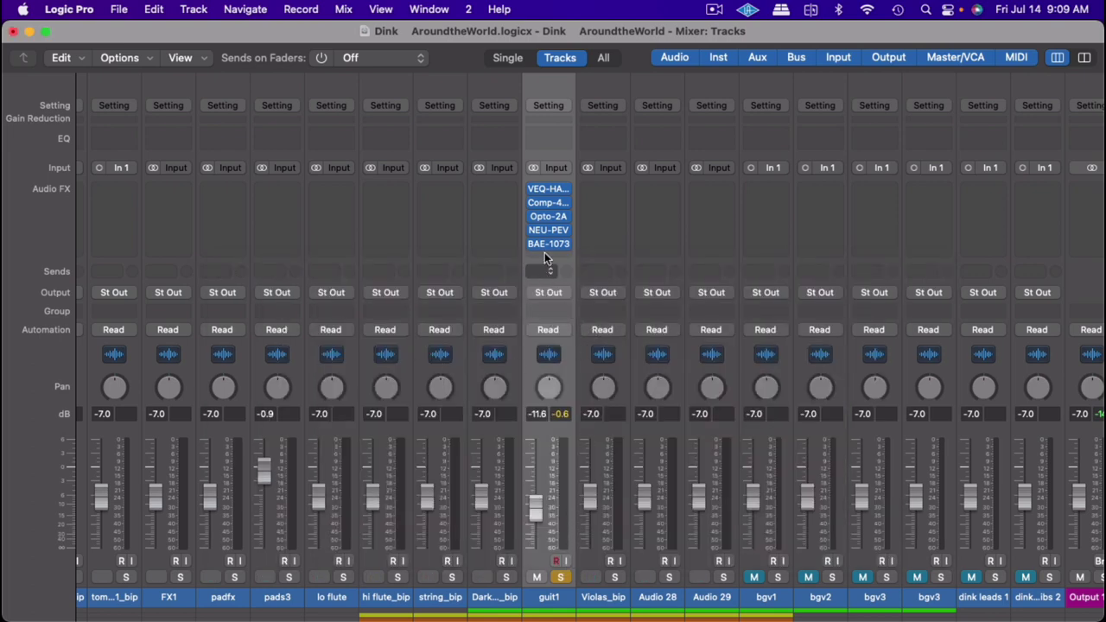
left_click(118, 9)
mouse_move(153, 8)
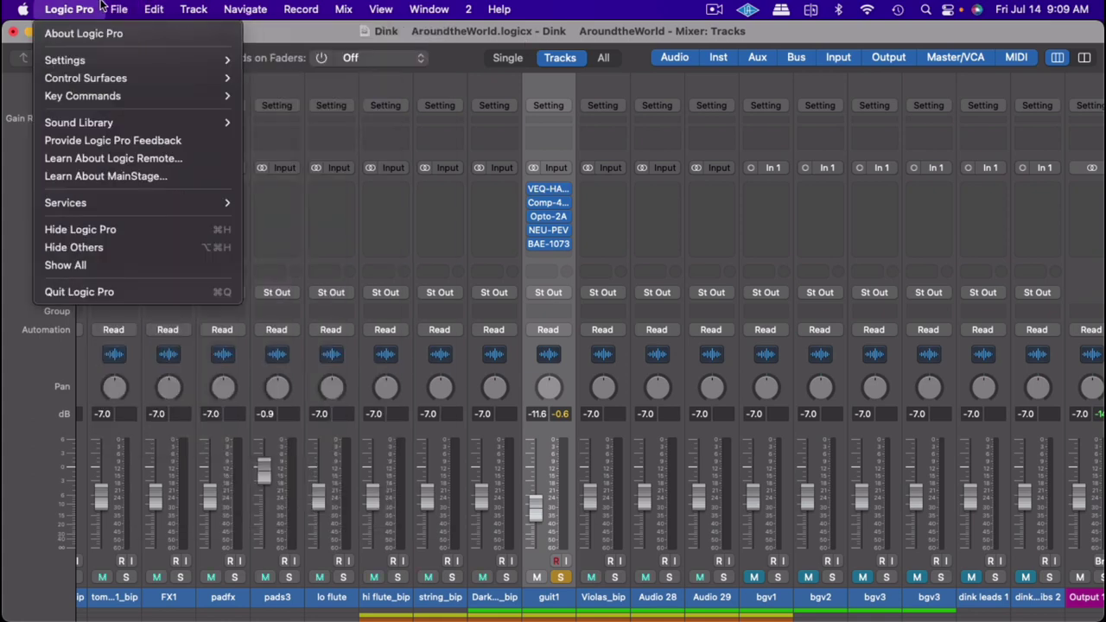
left_click(134, 7)
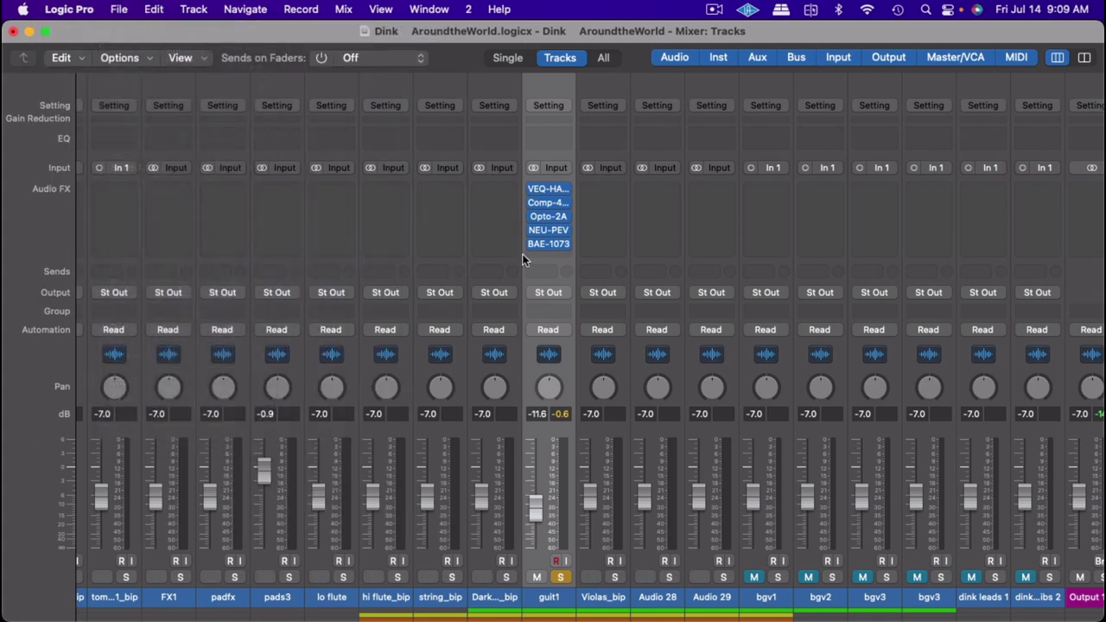
Insert the Antelope NEU-W492 in stereo in the empty slot below BAE-1073 on the guit1 channel
left_click(547, 250)
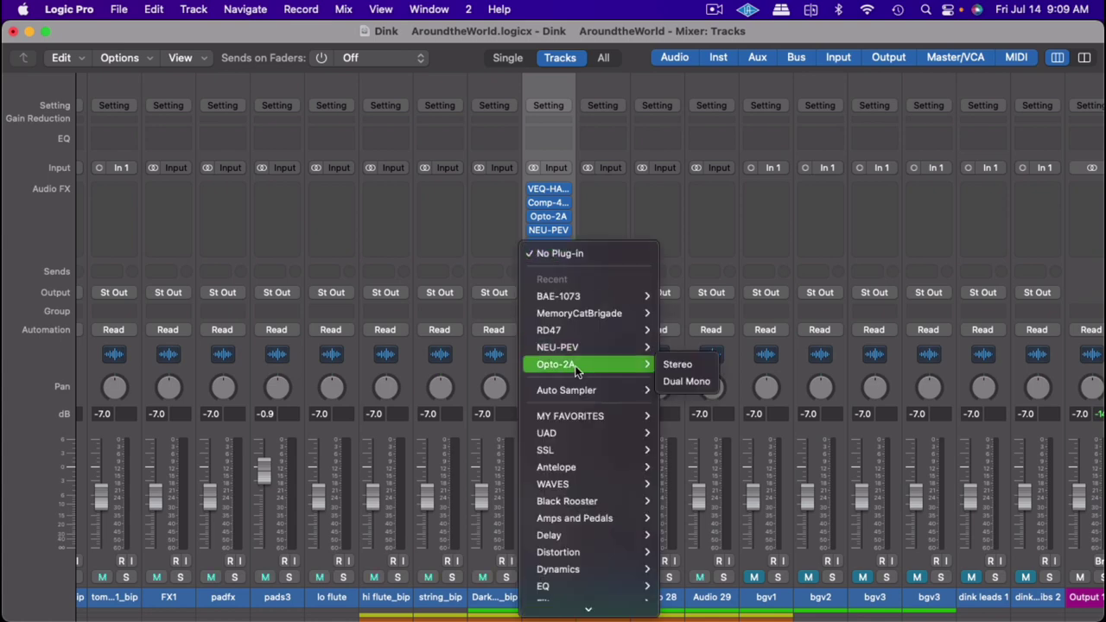
mouse_move(562, 535)
mouse_move(578, 467)
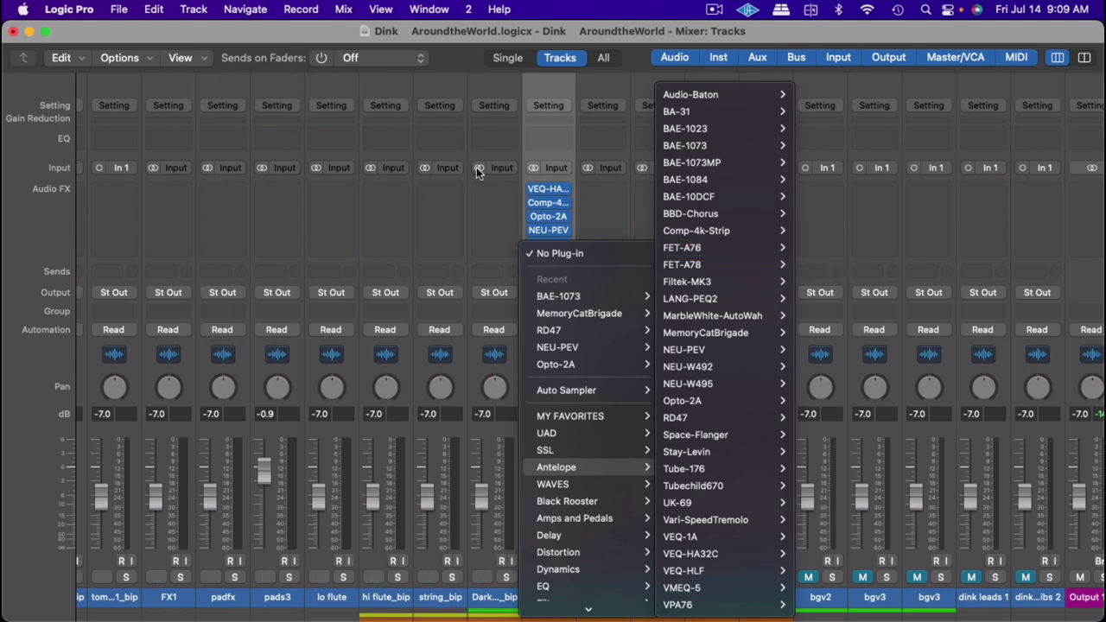
mouse_move(641, 367)
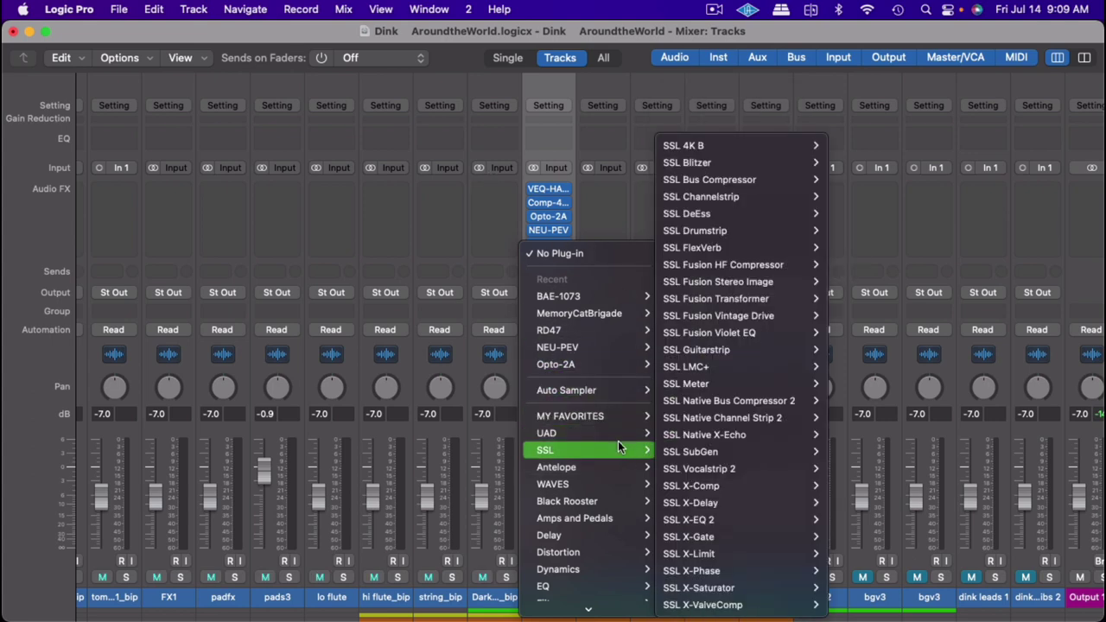
mouse_move(617, 466)
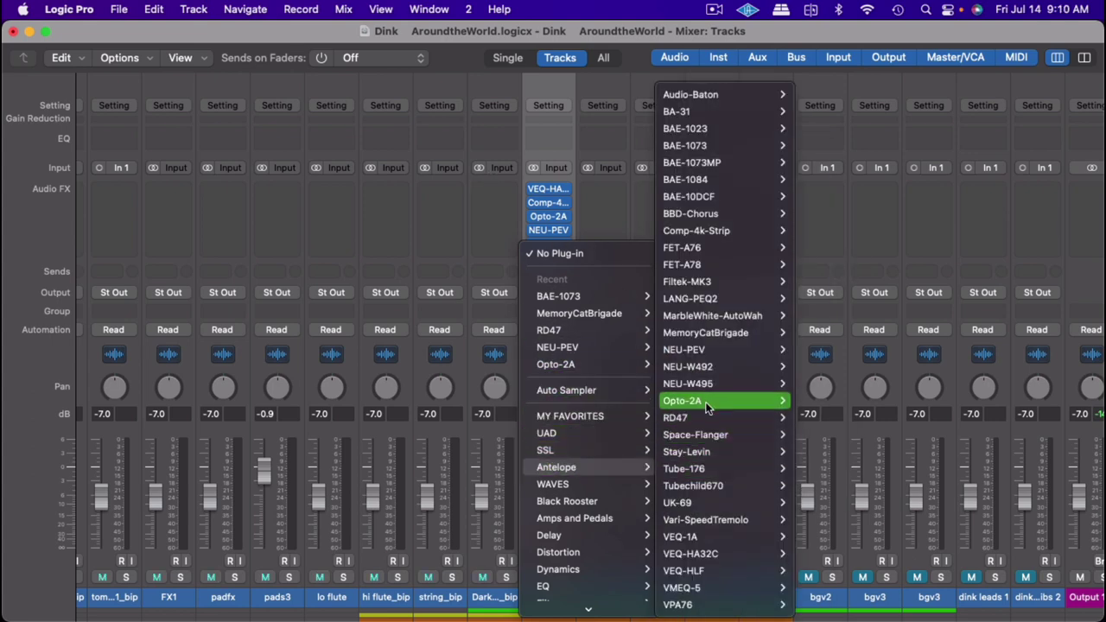
mouse_move(706, 400)
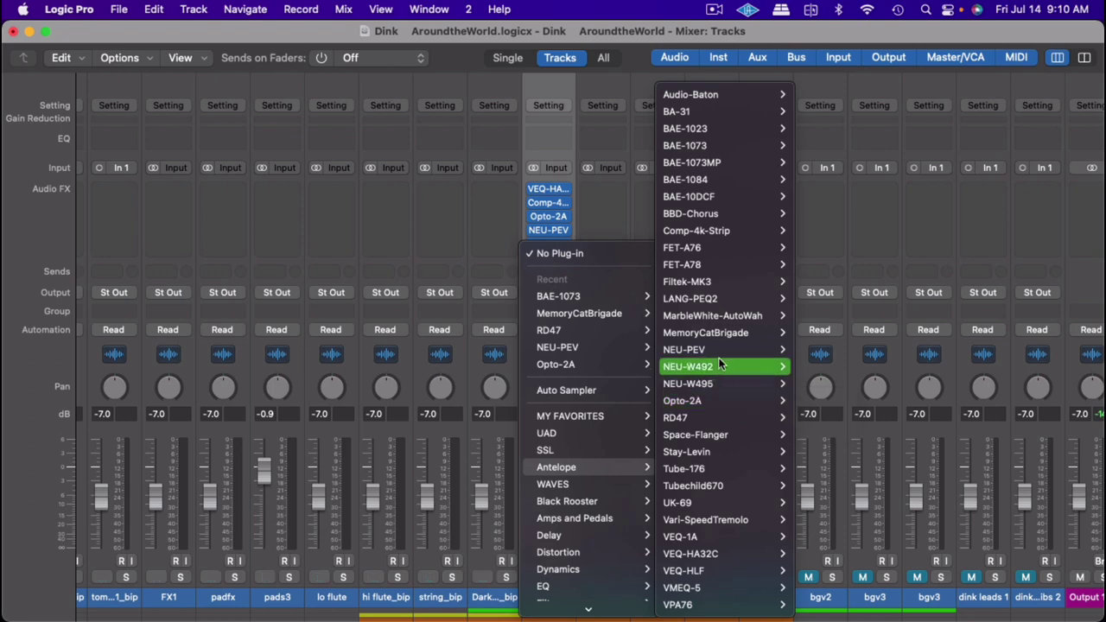
mouse_move(743, 363)
left_click(813, 367)
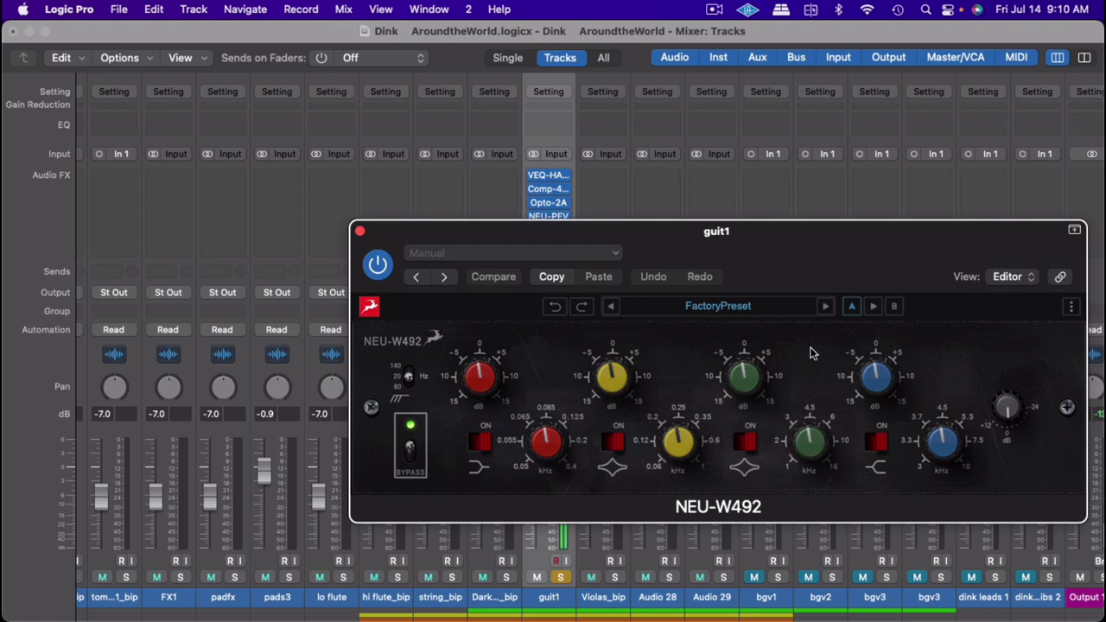
Move the NEU-W492 window clear of the fader area and boost its blue high-shelf gain to the maximum of +15 dB
left_click_drag(839, 260, 698, 249)
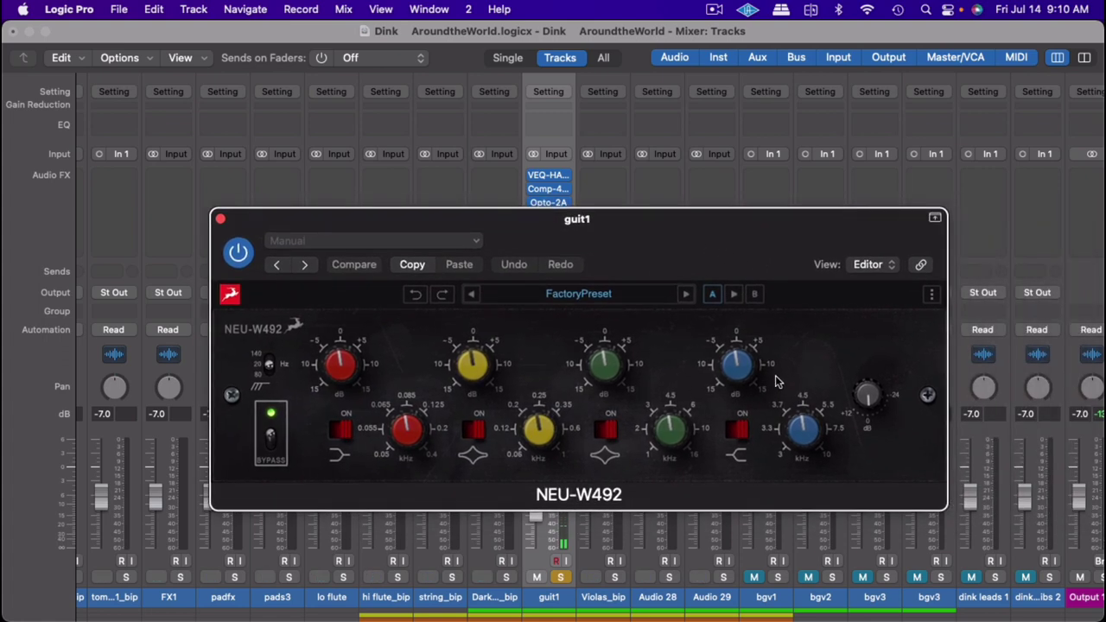
left_click(741, 427)
left_click_drag(755, 385, 759, 355)
left_click_drag(764, 298, 769, 279)
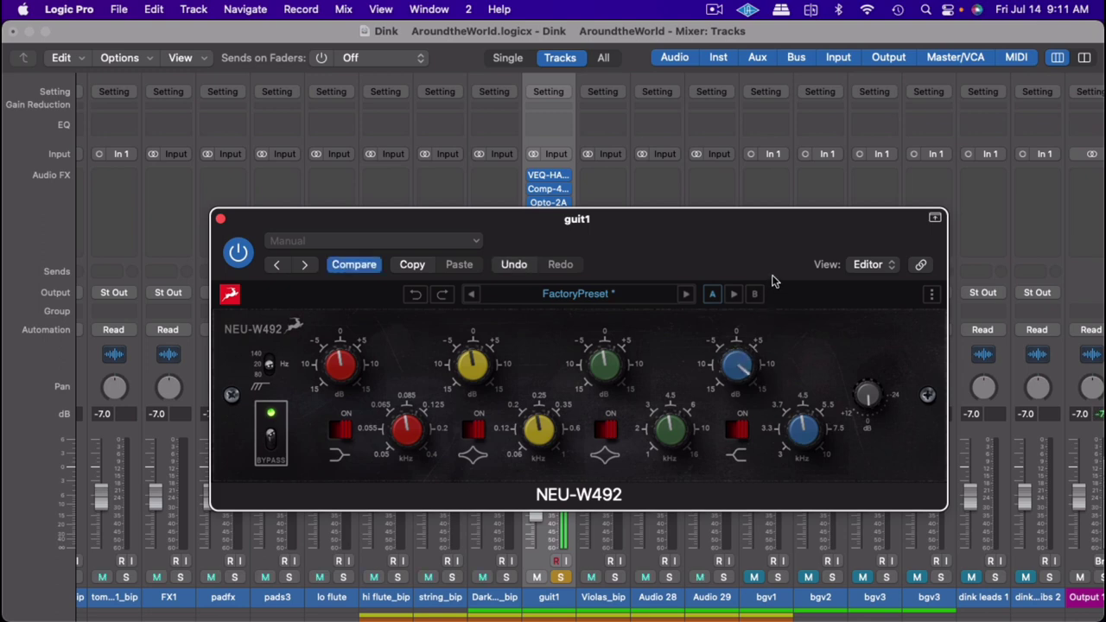
Raise the NEU-W492's high-shelf frequency to between 5.5 and 7.5 kHz and settle the band's gain at about +5 dB
left_click_drag(801, 432, 781, 486)
left_click_drag(740, 377, 733, 447)
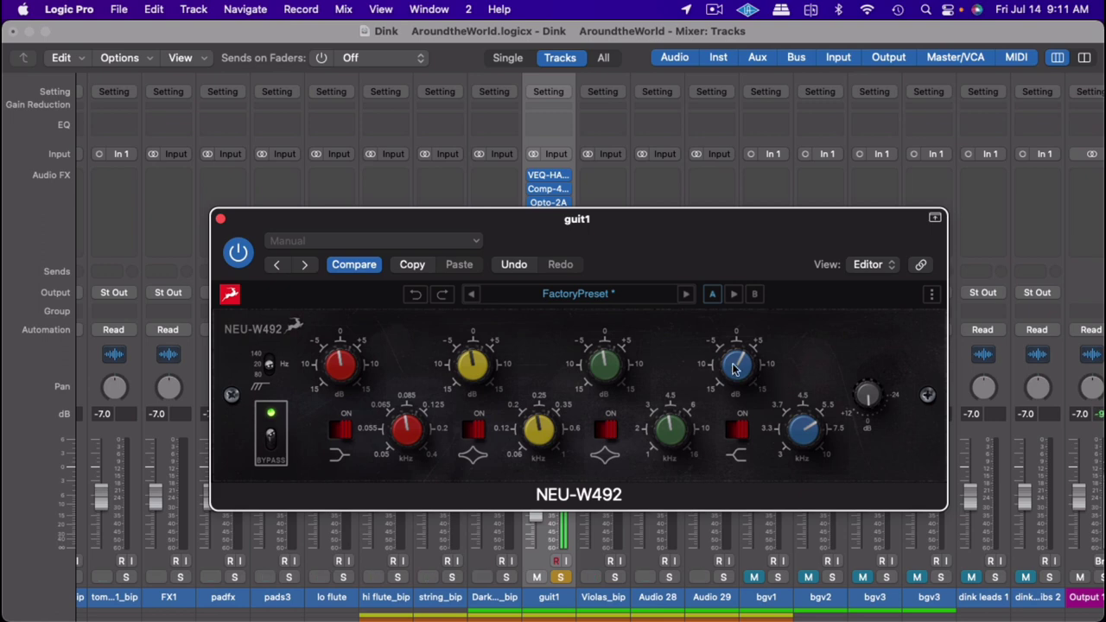
left_click_drag(734, 370, 733, 347)
left_click_drag(755, 370, 763, 351)
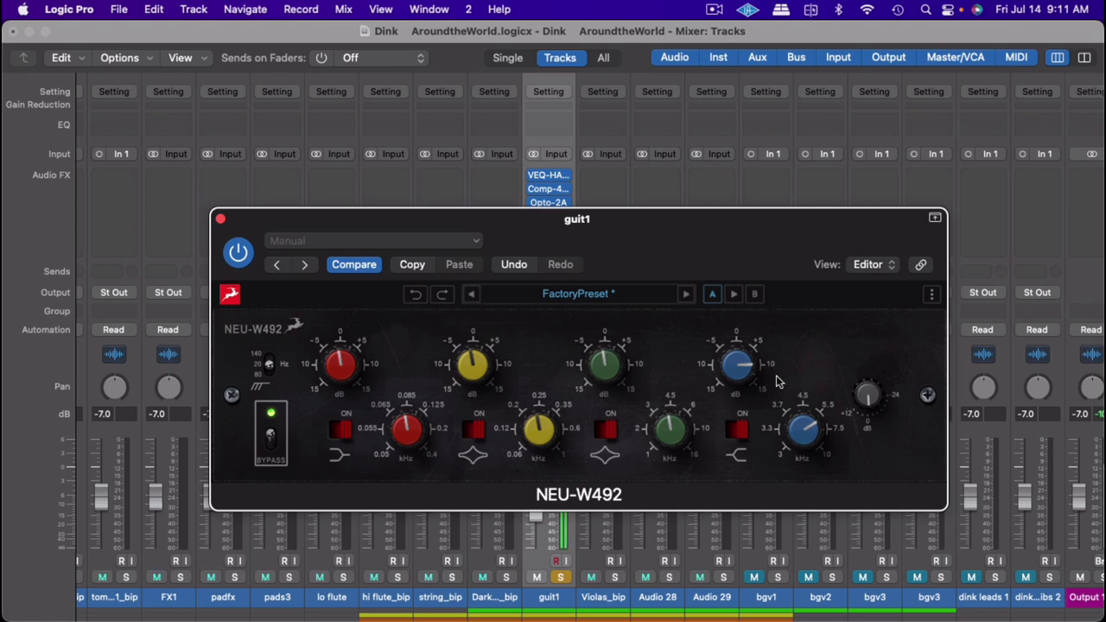
left_click_drag(733, 381, 723, 392)
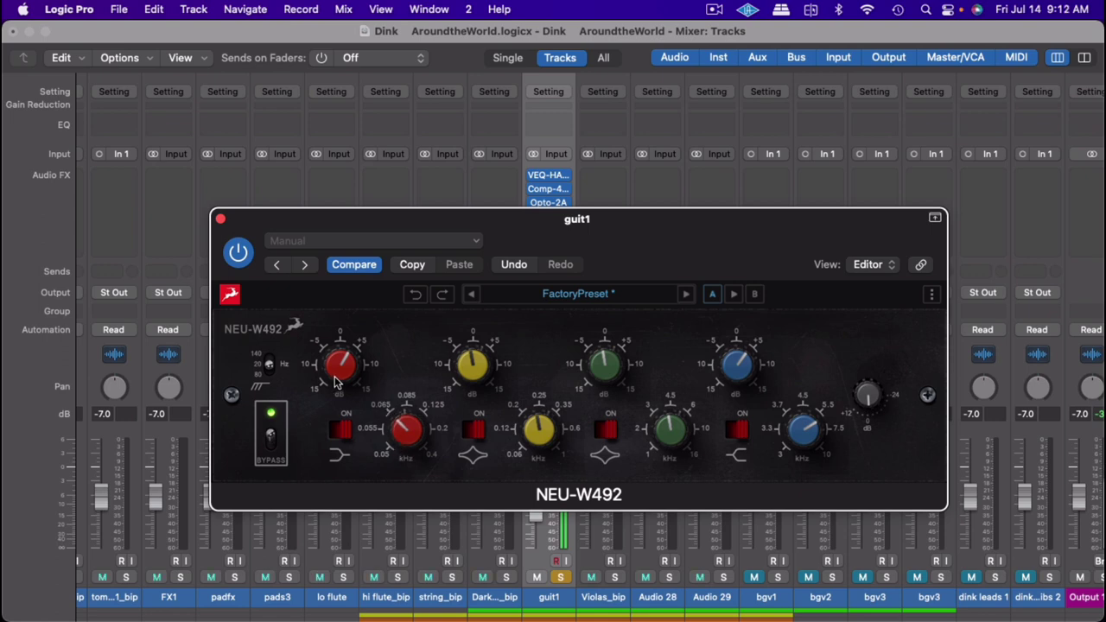
Sweep the NEU-W492's red low-shelf gain up to +15 dB, pull it back, and readjust it
left_click_drag(338, 377, 352, 315)
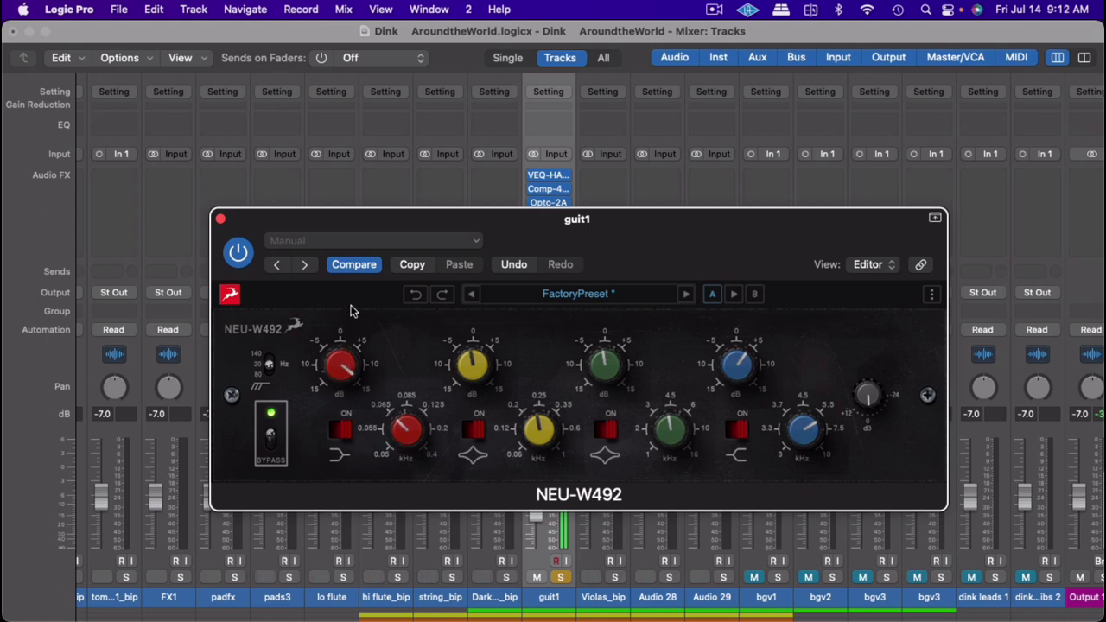
left_click_drag(344, 366, 337, 406)
left_click_drag(344, 370, 359, 349)
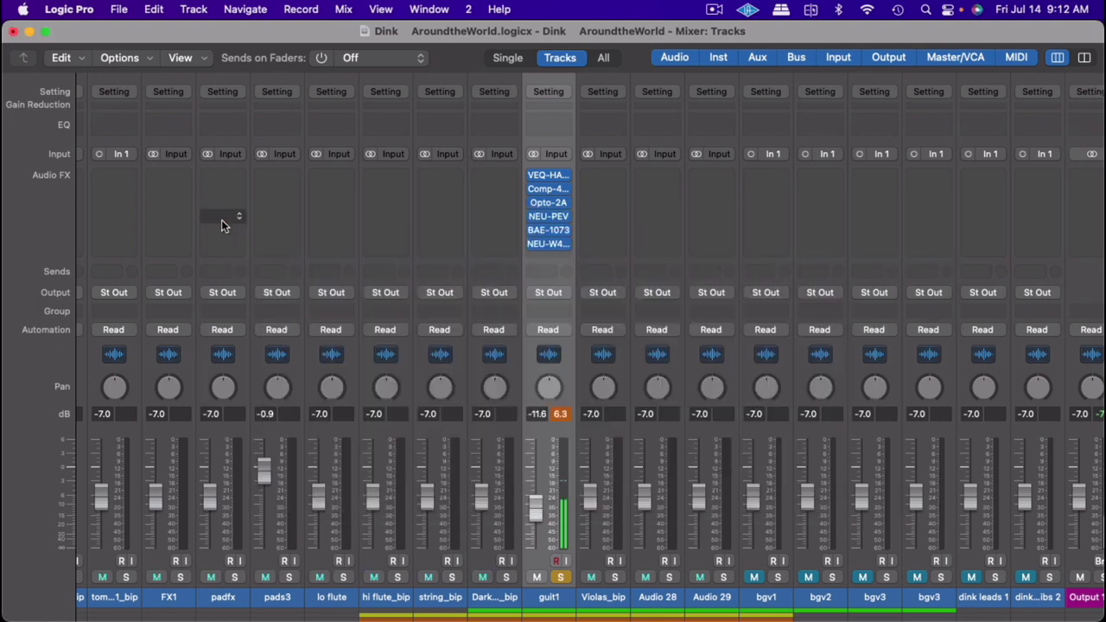
Close the NEU-W492 and lower the guit1 volume fader to -16.4 dB
left_click(220, 219)
left_click_drag(534, 499, 533, 516)
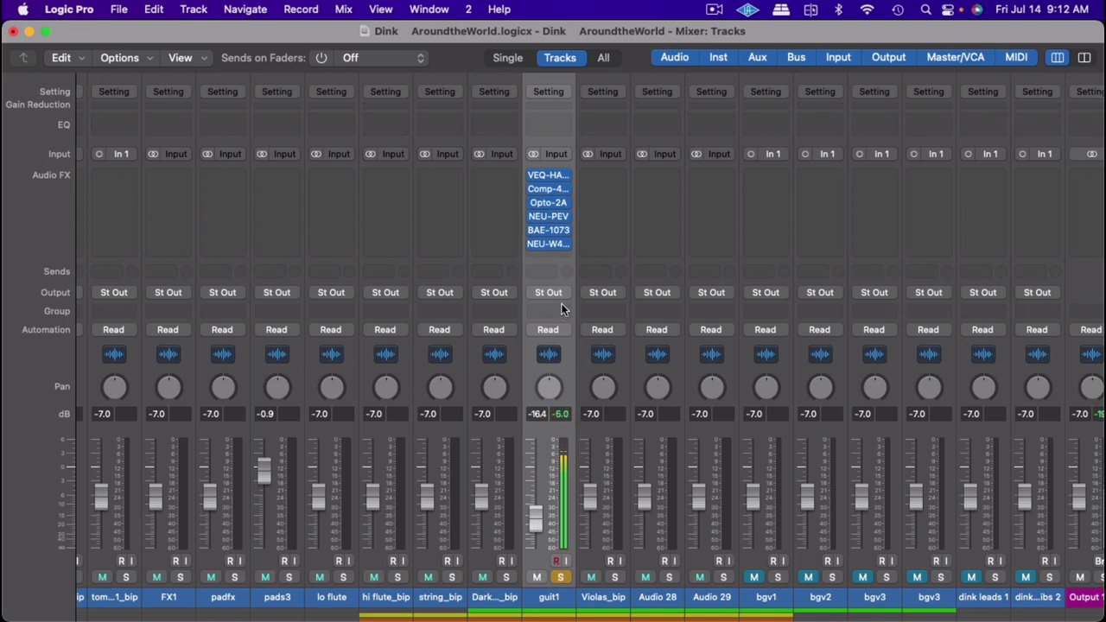
mouse_move(559, 216)
mouse_move(548, 244)
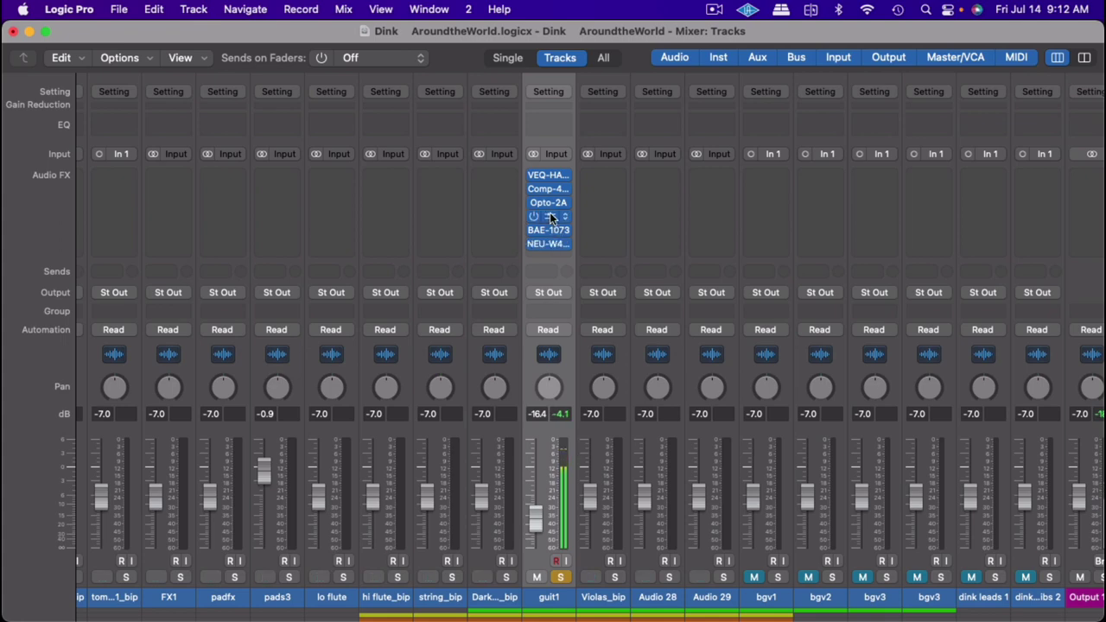
mouse_move(557, 193)
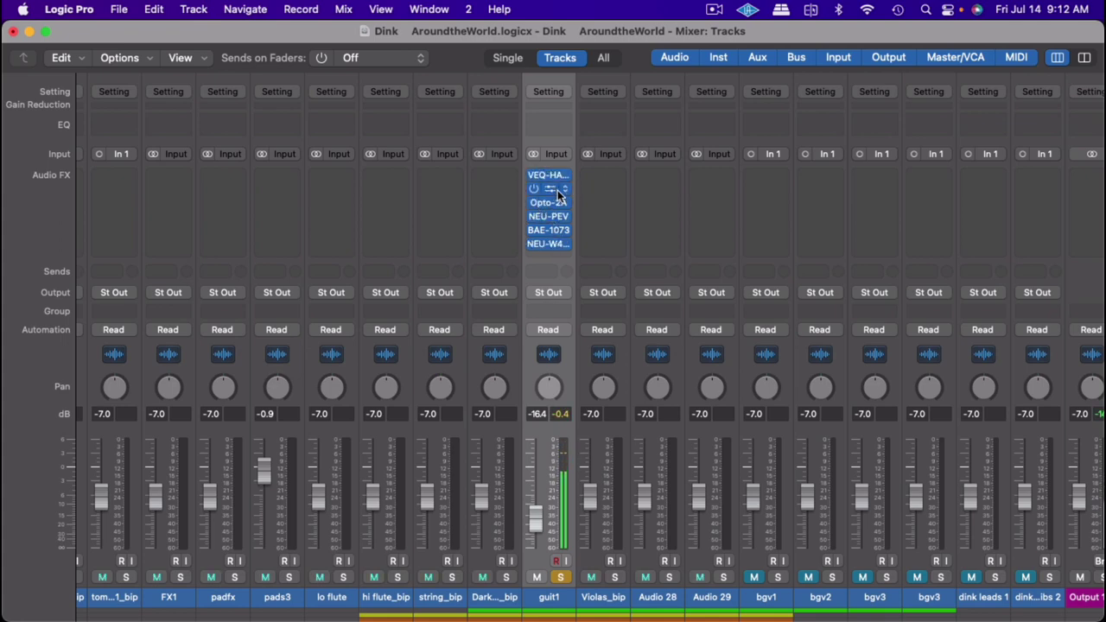
mouse_move(585, 180)
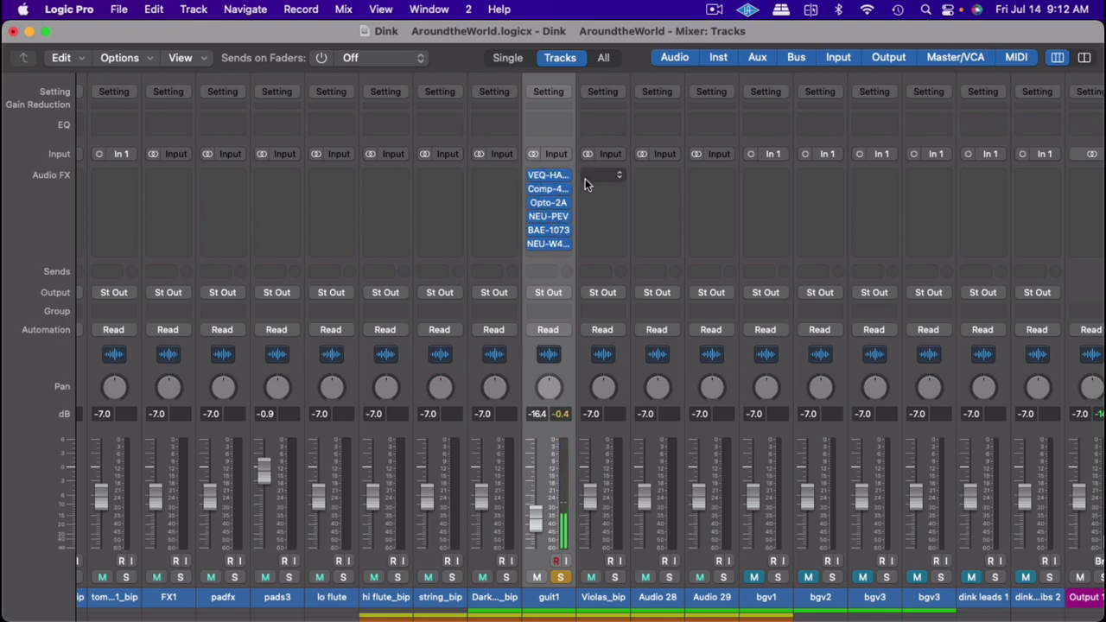
Examine the processing load in the Performance Meter while the guit1 plug-in chain plays, and close the meter
key("1")
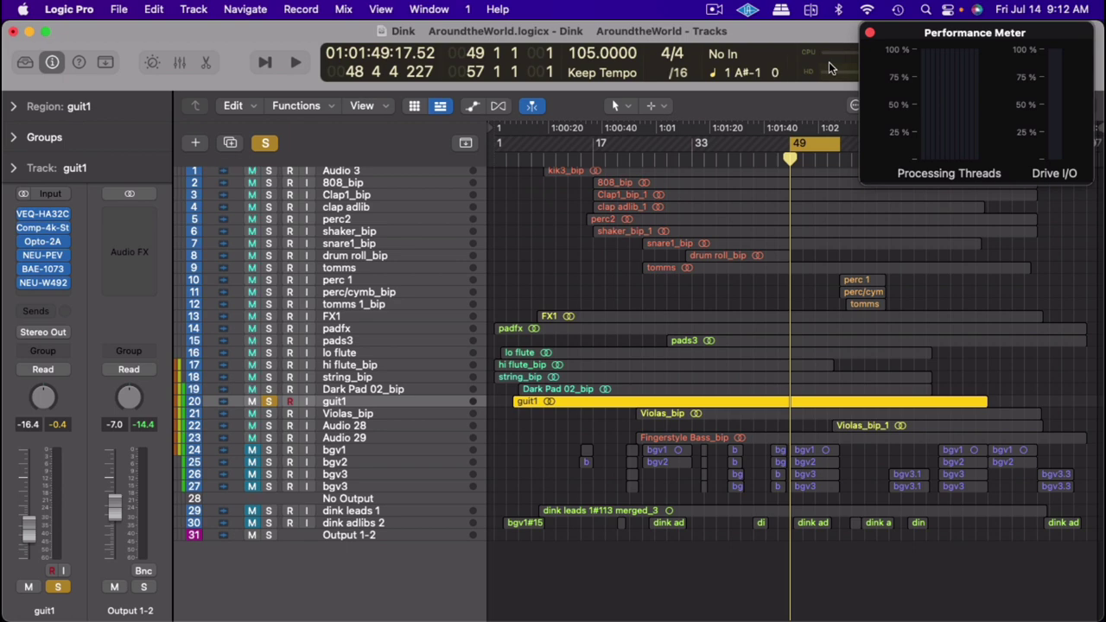
key("space")
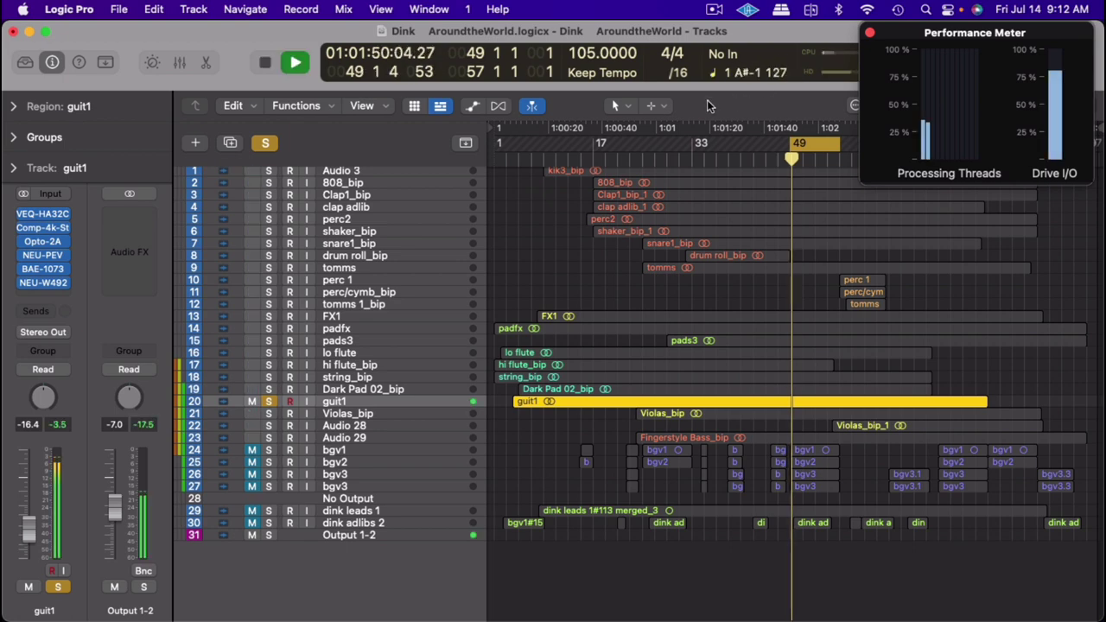
key("2")
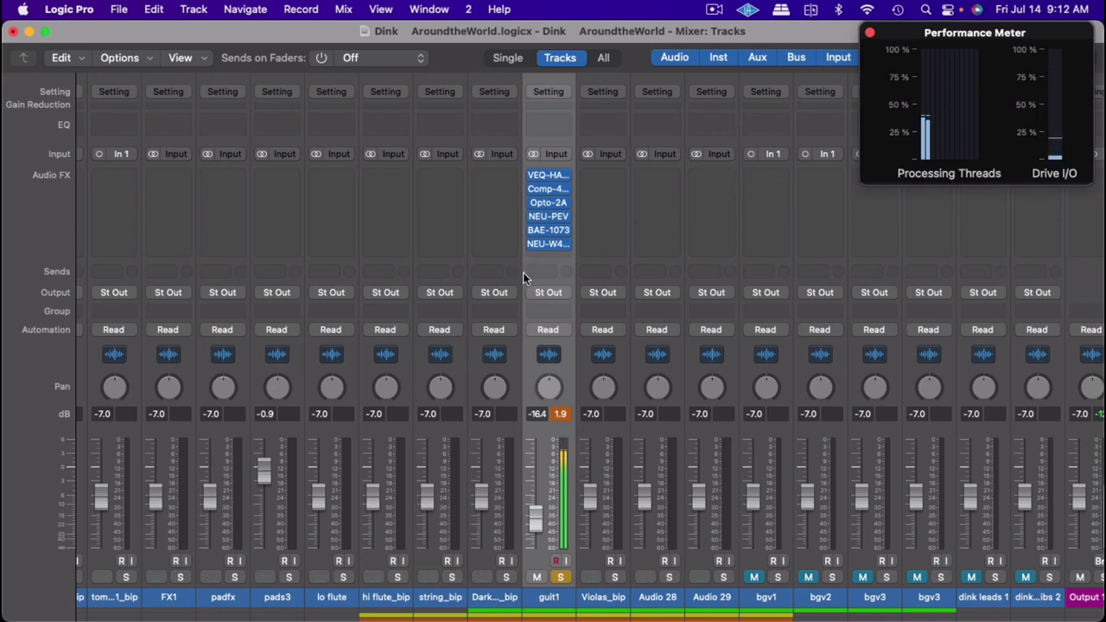
left_click(558, 417)
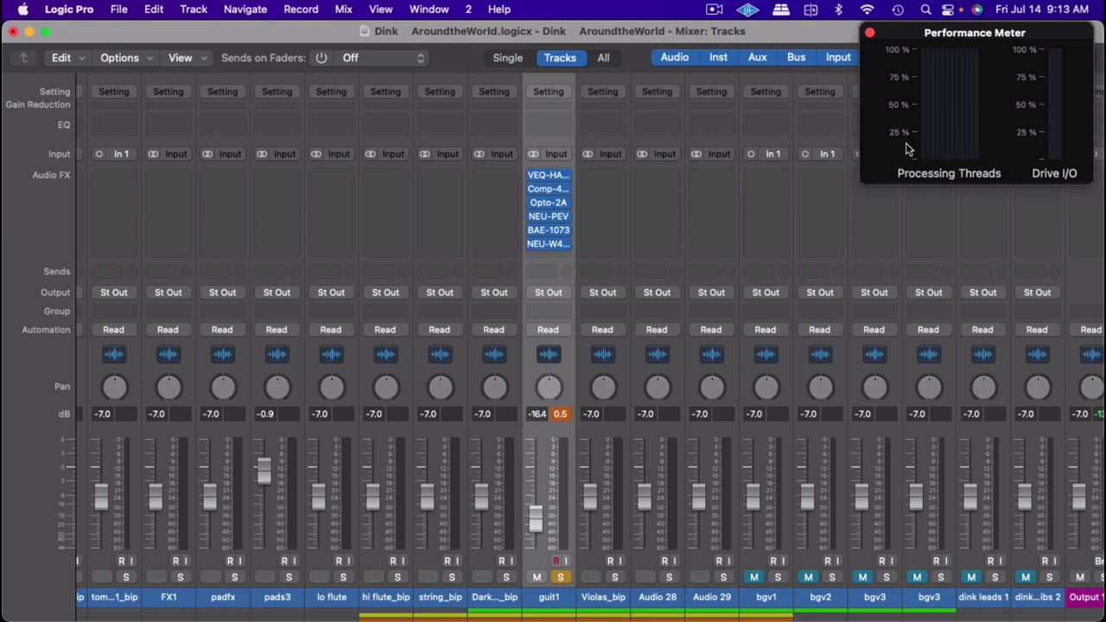
key("space")
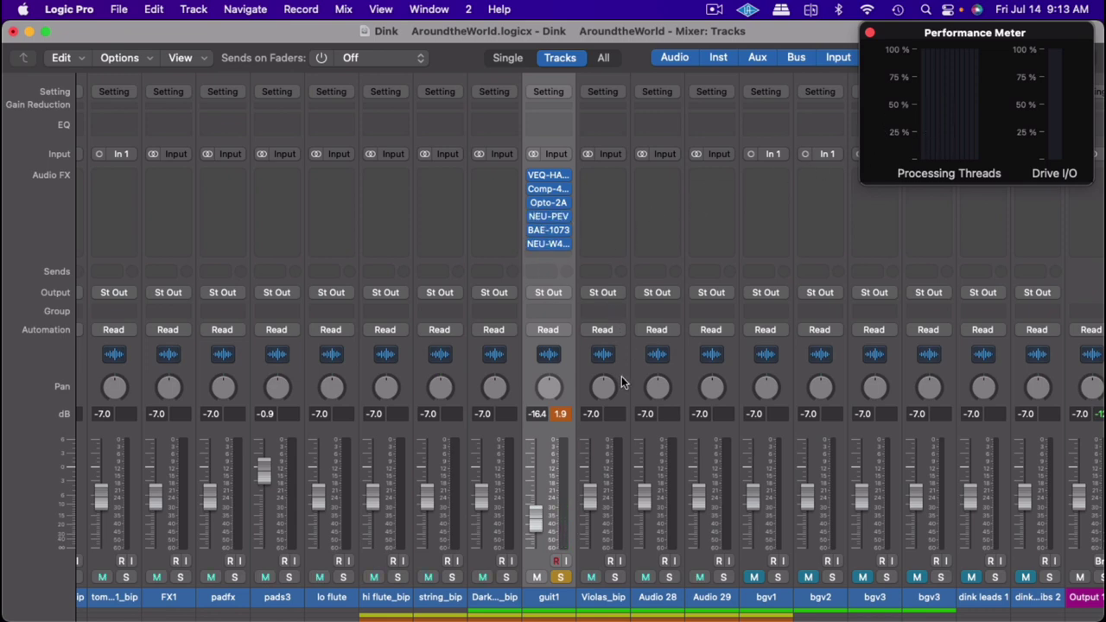
scroll(622, 382, "left", 10)
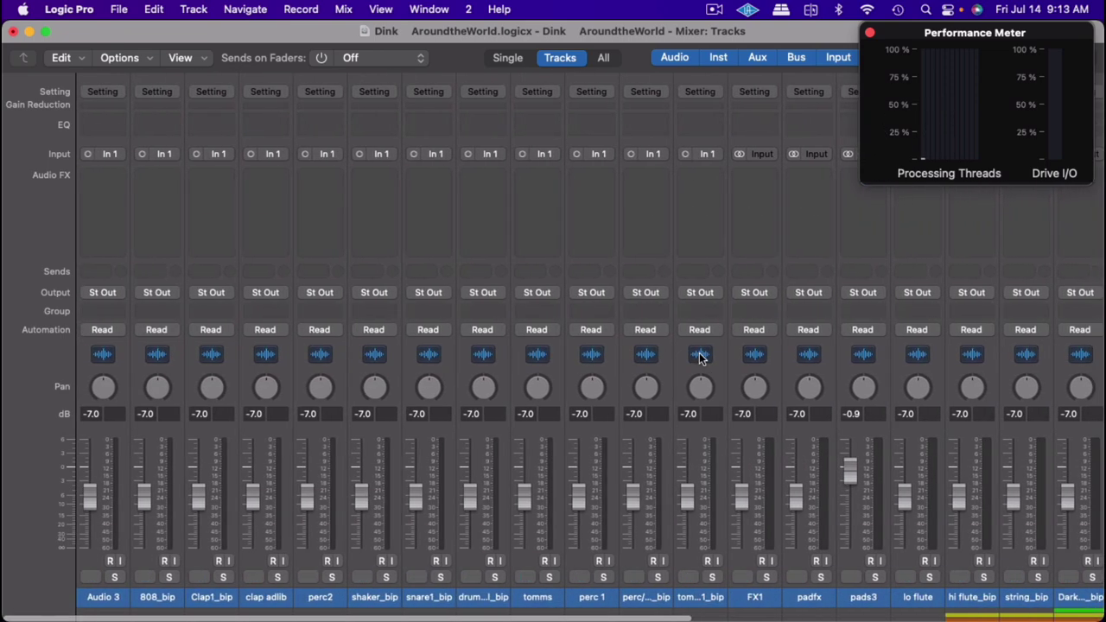
scroll(591, 408, "right", 4)
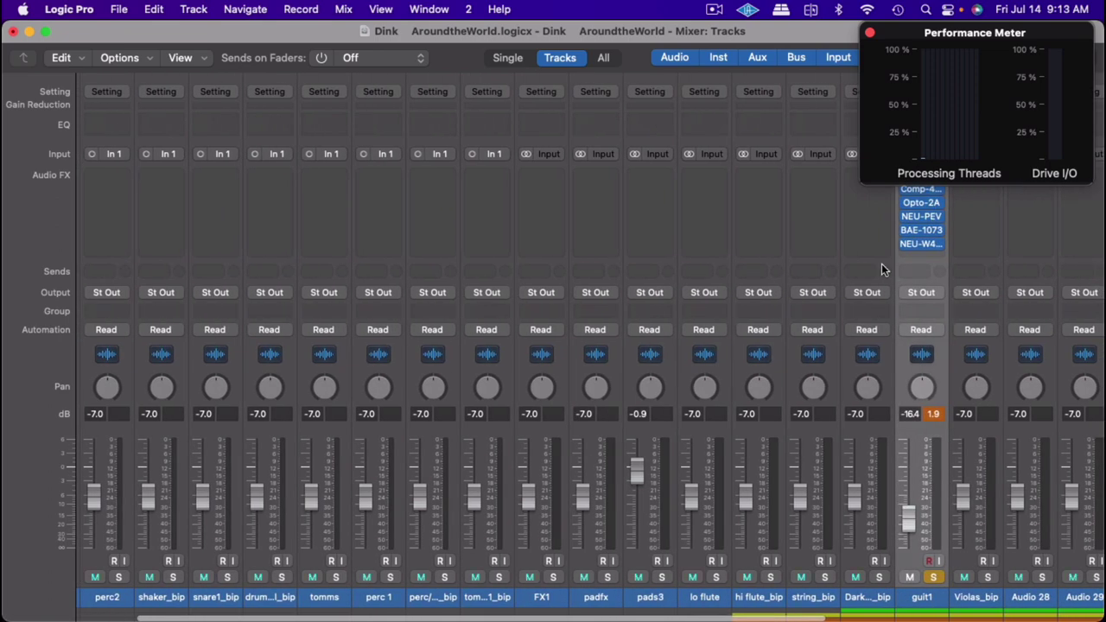
left_click(870, 35)
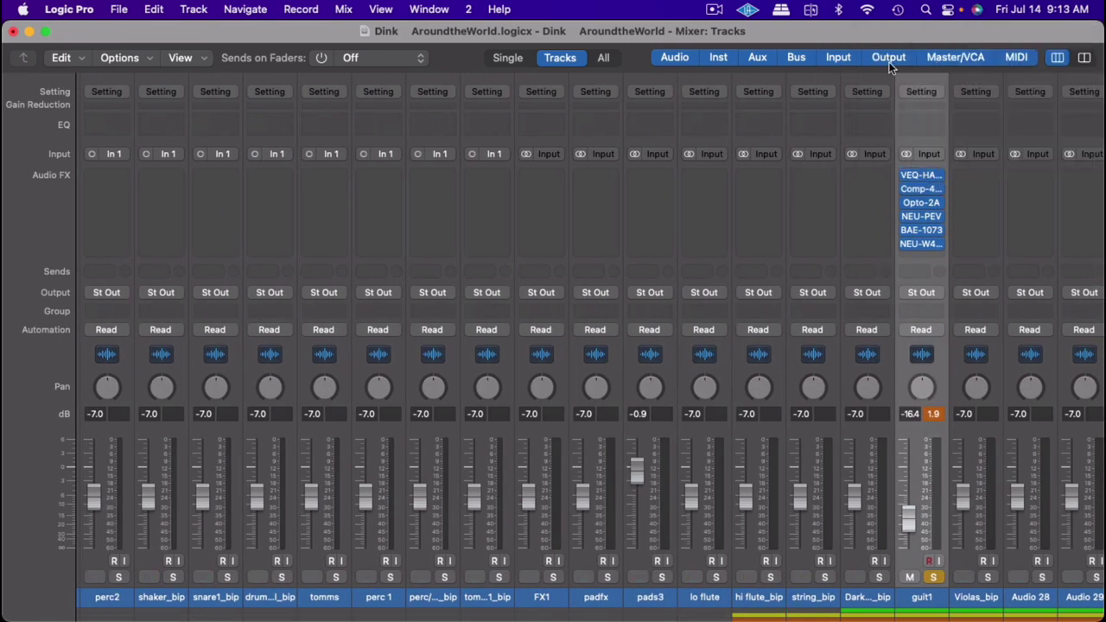
Insert the stereo Antelope UK-69 after the NEU-W492 on guit1 and move its window clear of the track's strip
left_click(923, 254)
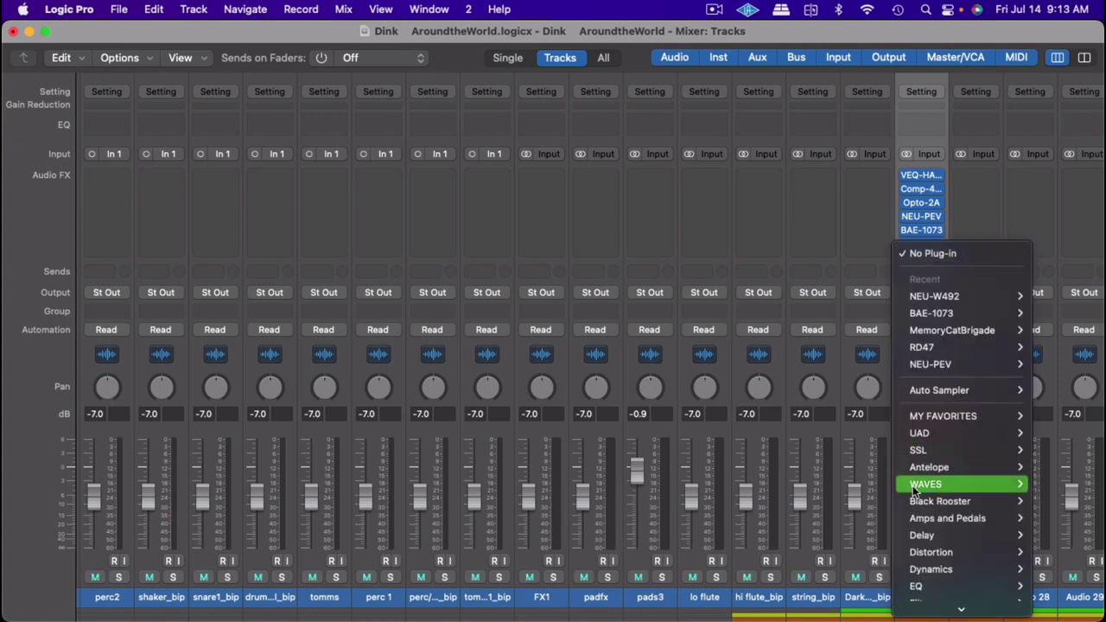
mouse_move(932, 388)
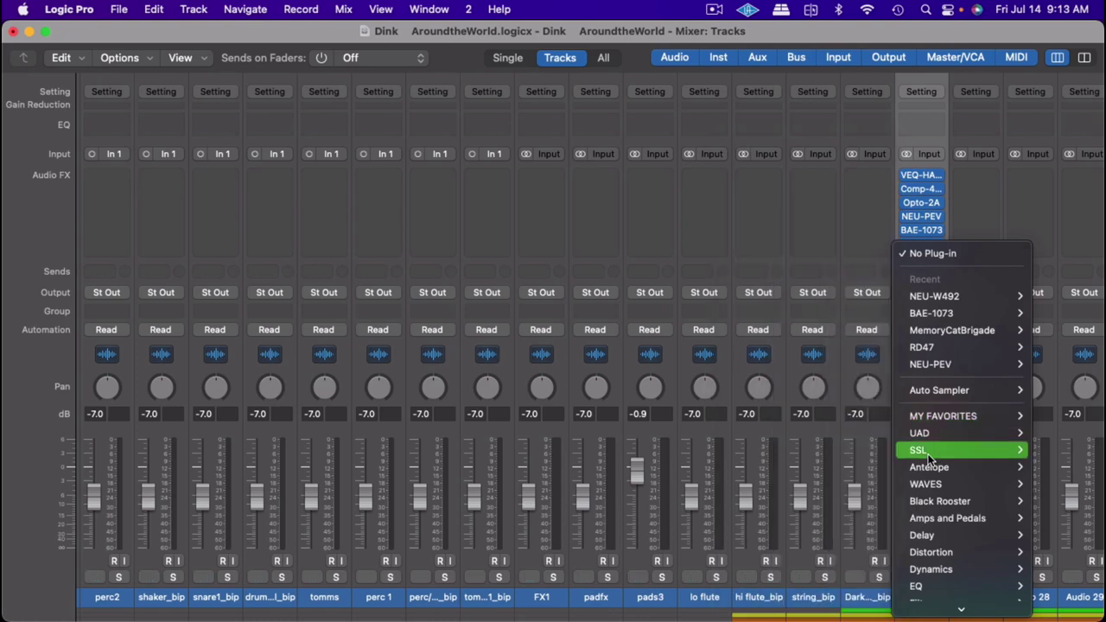
mouse_move(929, 467)
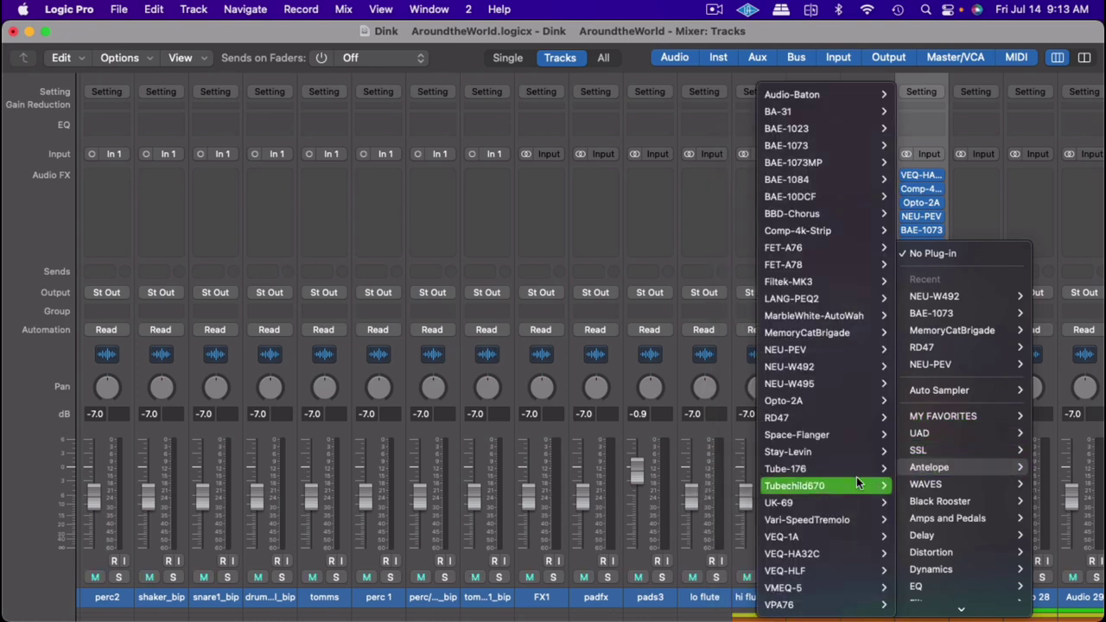
mouse_move(856, 484)
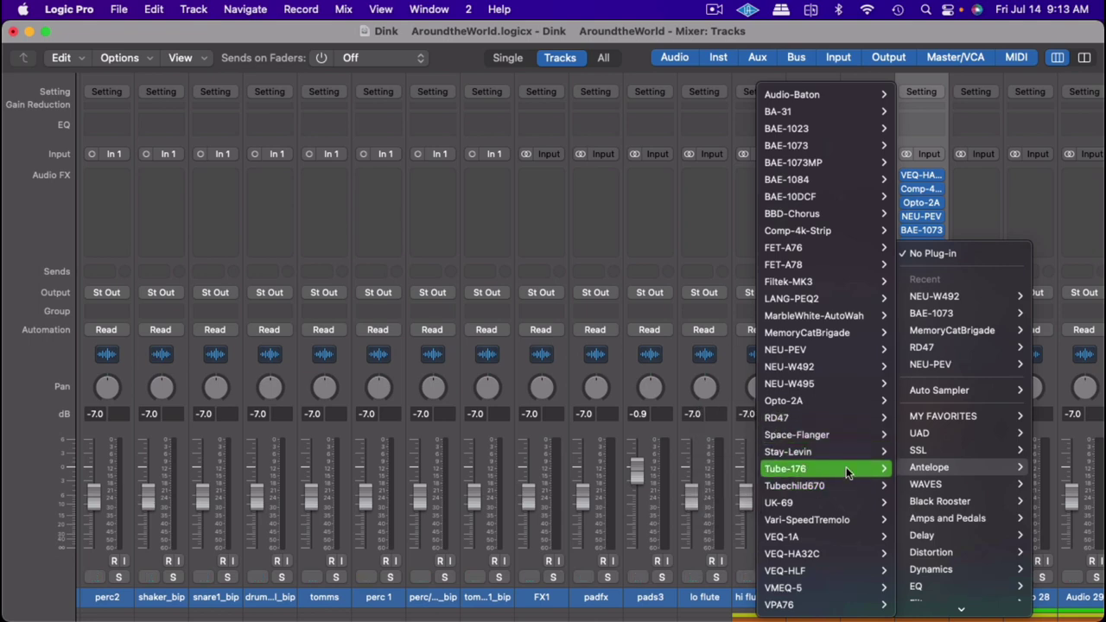
mouse_move(834, 589)
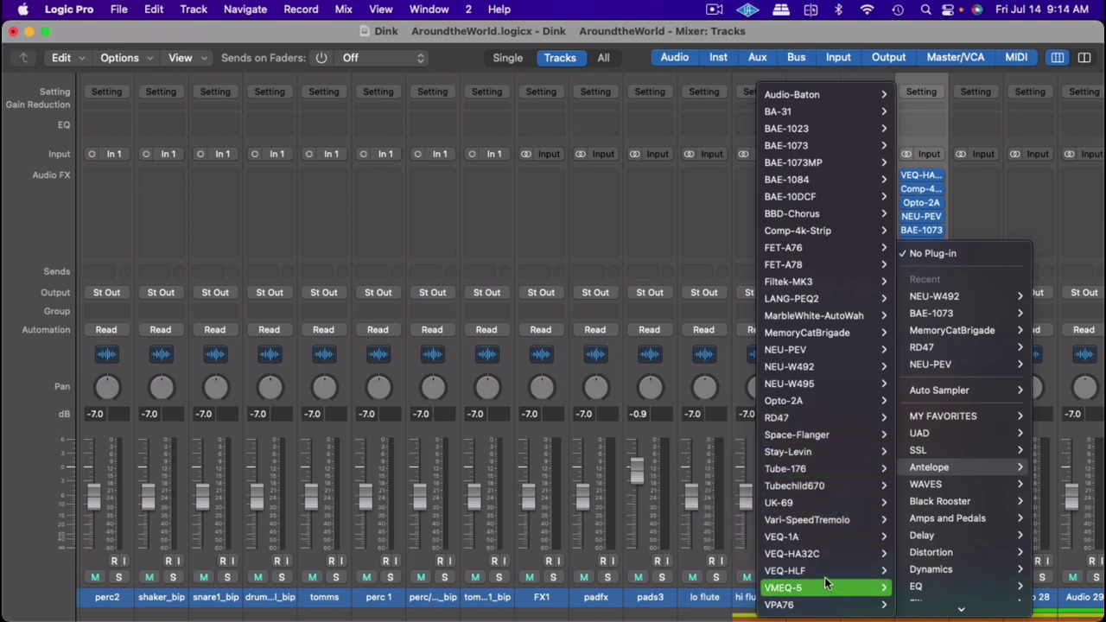
mouse_move(835, 505)
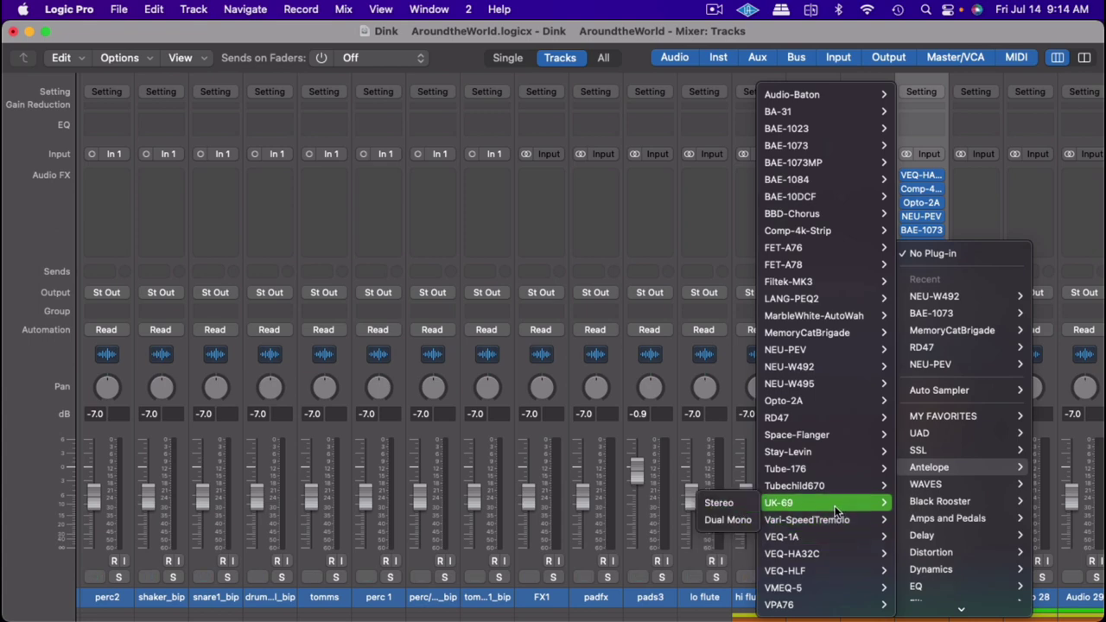
left_click(727, 501)
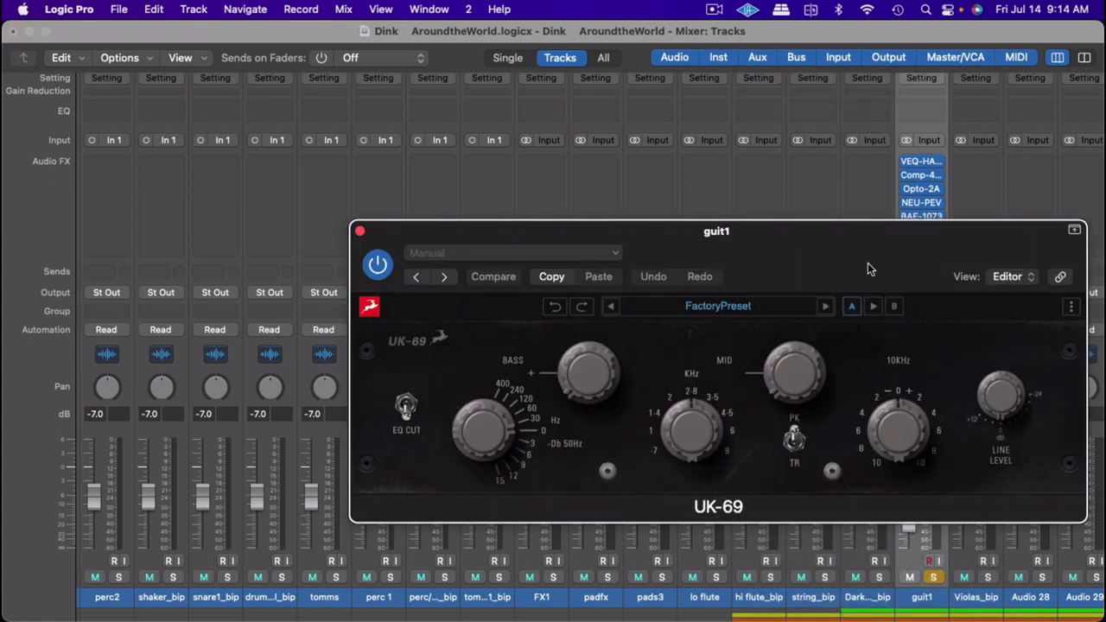
left_click_drag(868, 263, 791, 270)
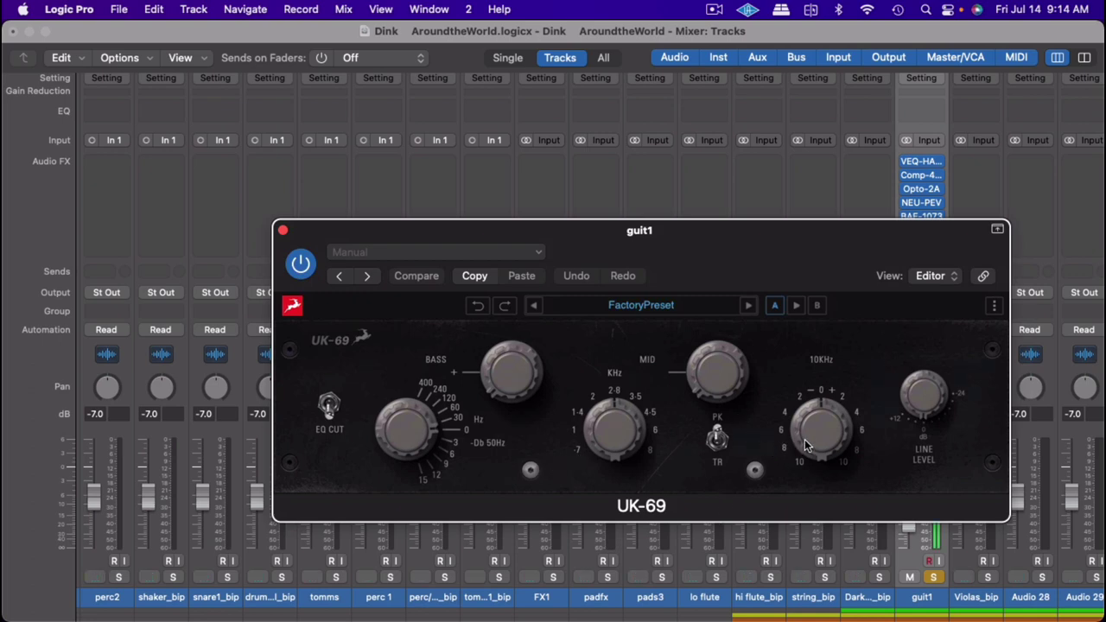
Boost the UK-69's 10 kHz band to about +4, then sweep the mid band's frequency and readjust its gain
left_click_drag(806, 445, 804, 423)
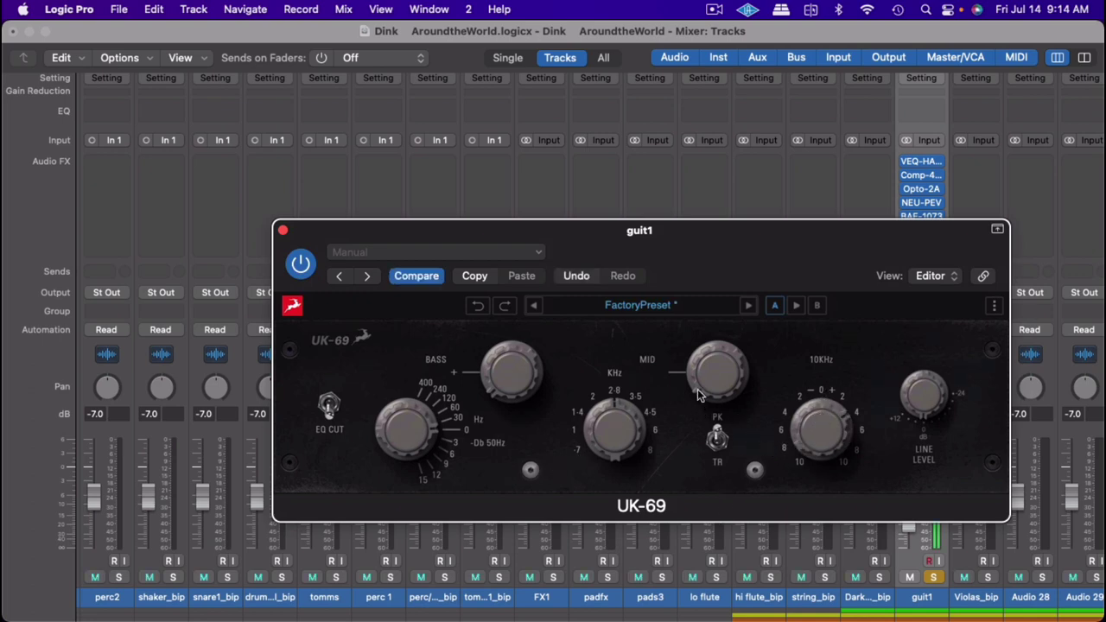
left_click_drag(697, 389, 702, 348)
left_click_drag(621, 411, 597, 369)
left_click_drag(847, 463, 834, 430)
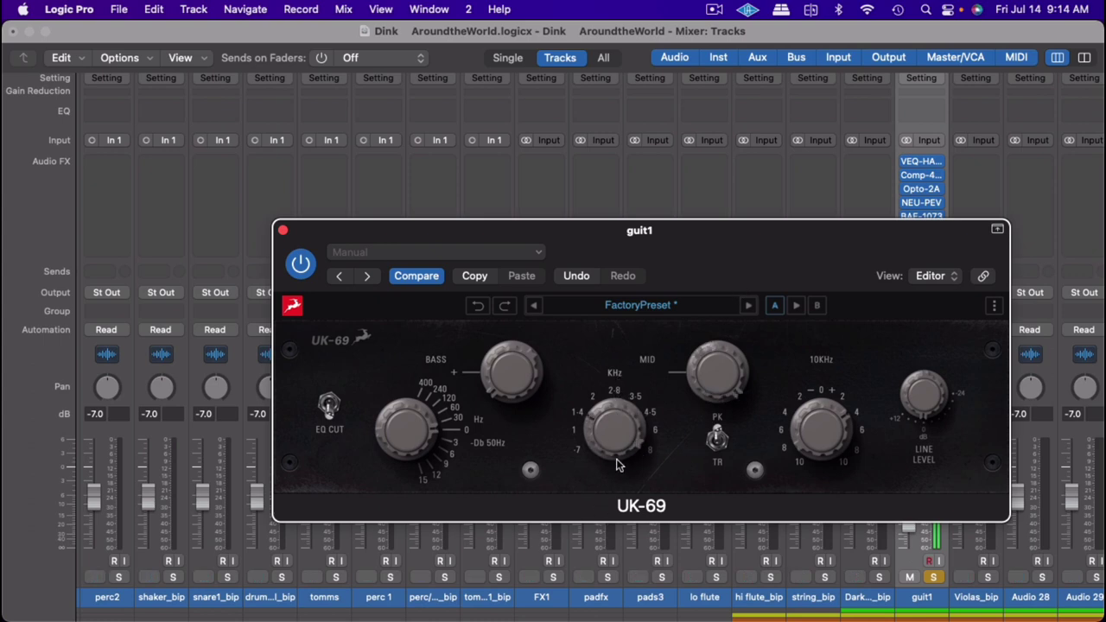
left_click_drag(617, 465, 634, 356)
left_click_drag(702, 387, 703, 400)
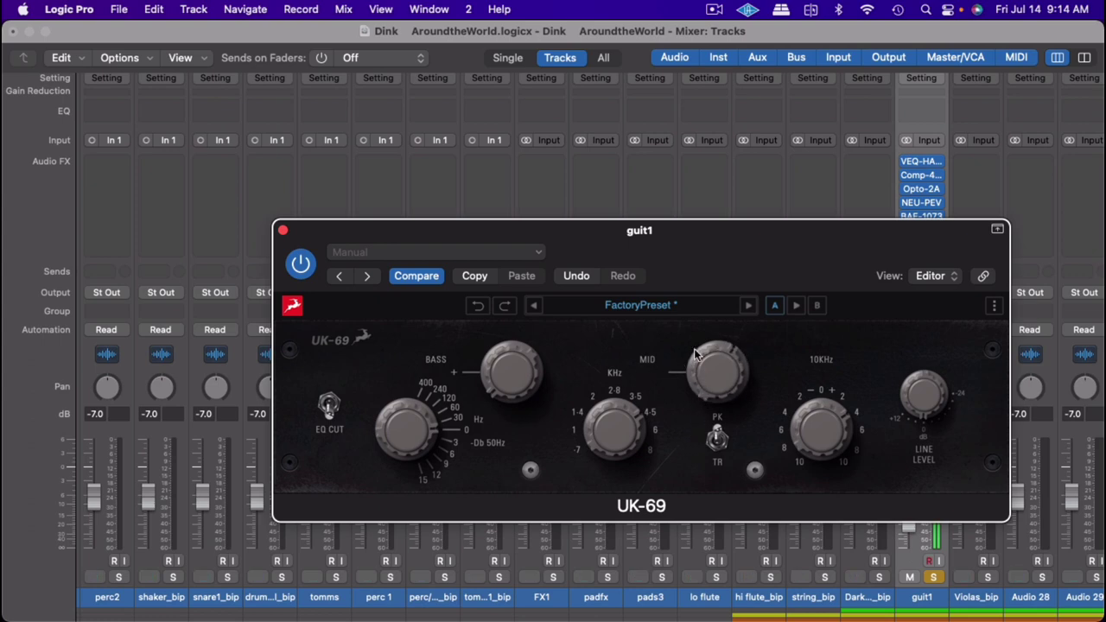
left_click_drag(731, 371, 728, 369)
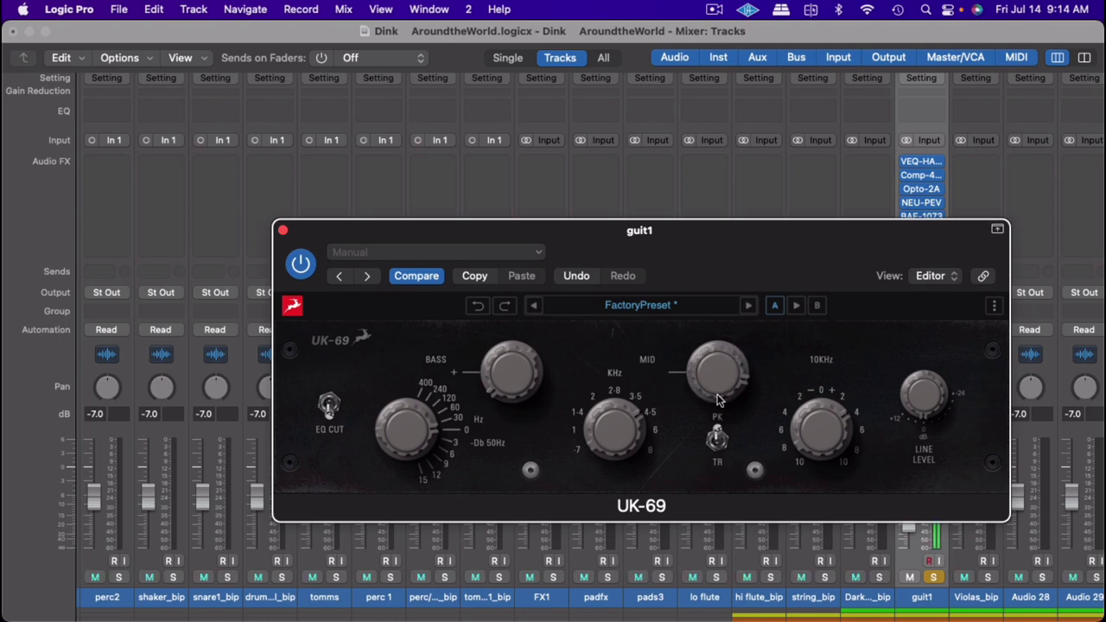
Raise the UK-69's bass gain and select a higher bass boost frequency
left_click_drag(499, 382, 515, 277)
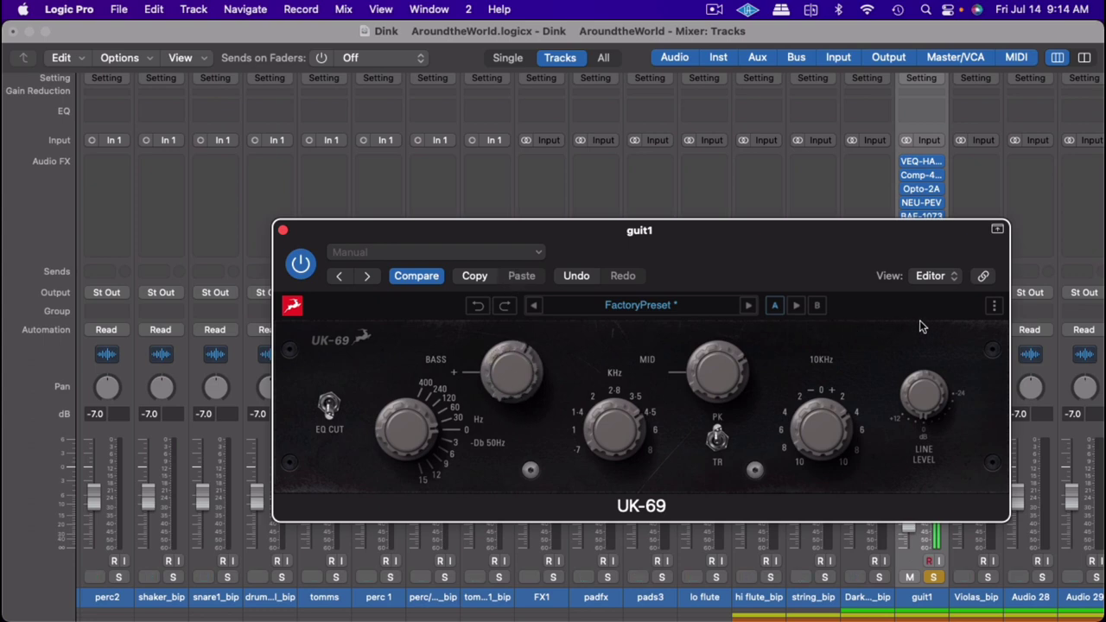
left_click(992, 309)
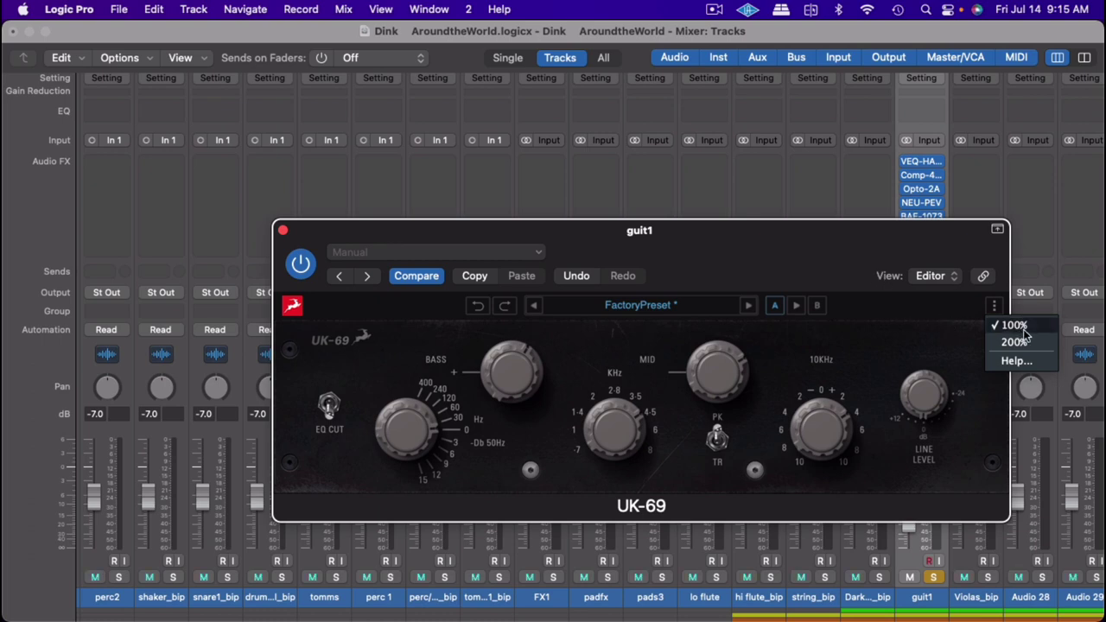
left_click(616, 334)
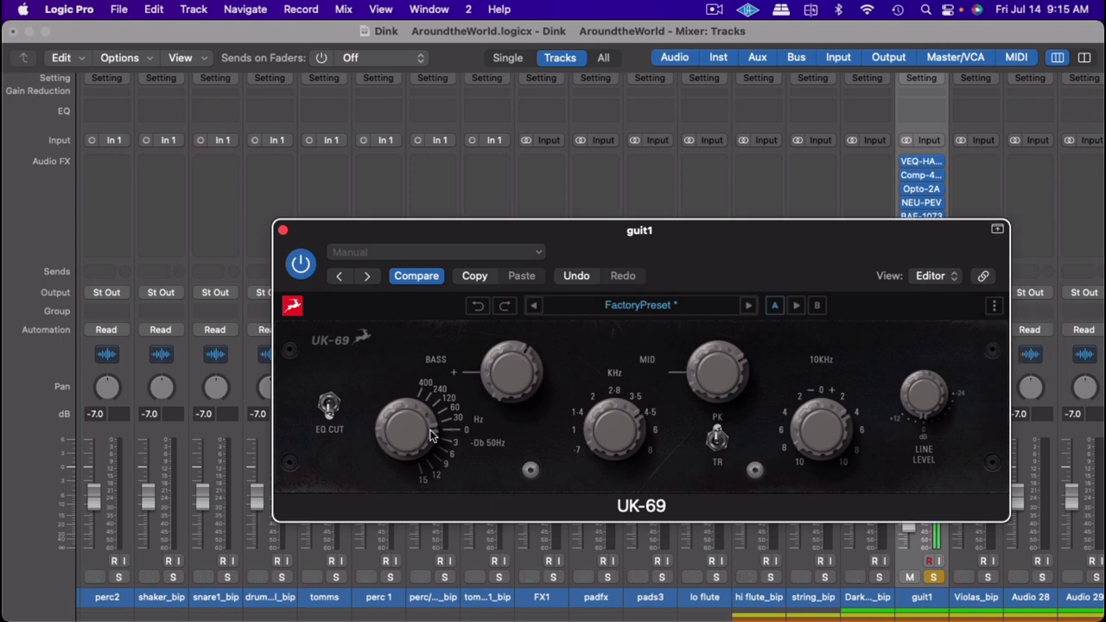
left_click_drag(431, 436, 421, 490)
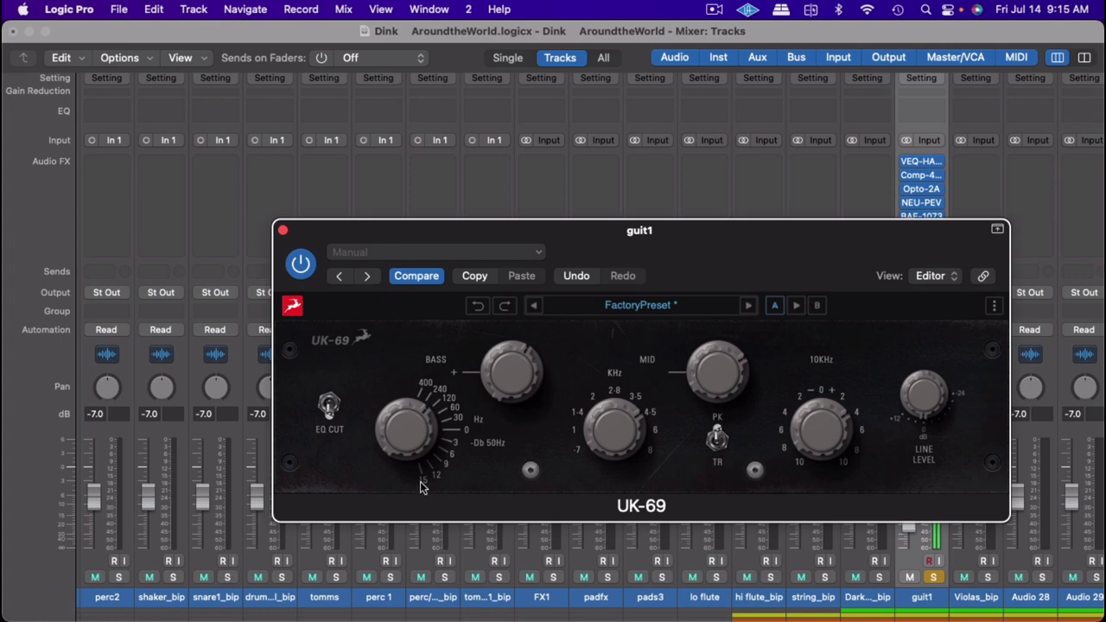
left_click_drag(515, 363, 527, 310)
Turn the UK-69's 10 kHz band down to about -2, adjust the mid gain, and close the plug-in window
left_click_drag(802, 435, 788, 471)
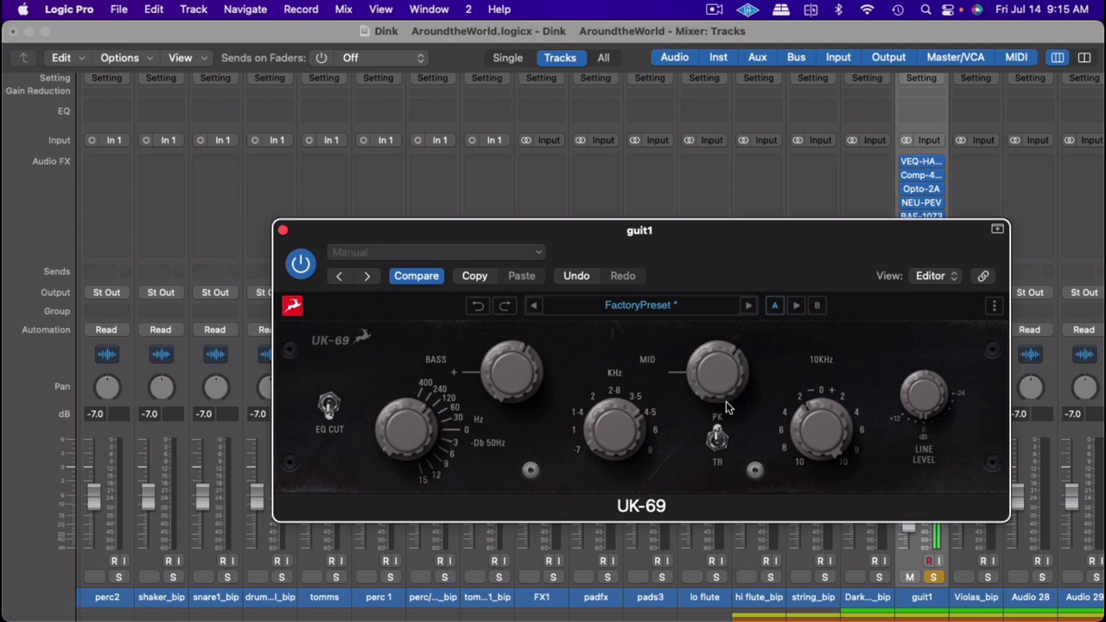
left_click_drag(726, 401, 724, 420)
left_click(284, 232)
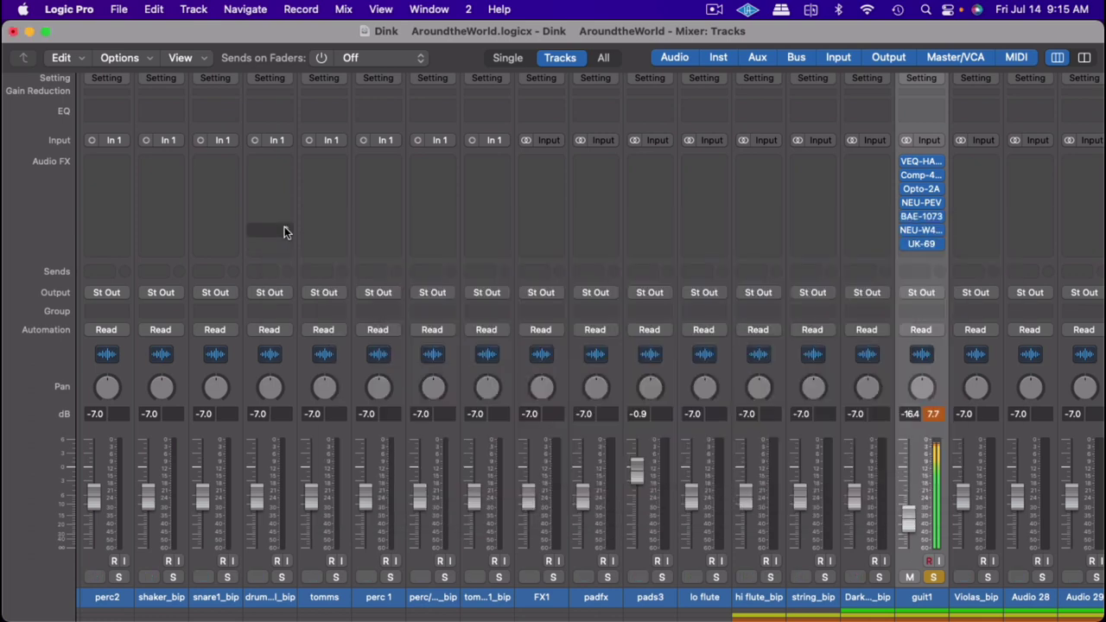
Insert the stereo Antelope Stay-Levin after the UK-69 on guit1 and move its window clear of the track's strip
left_click(921, 258)
mouse_move(930, 346)
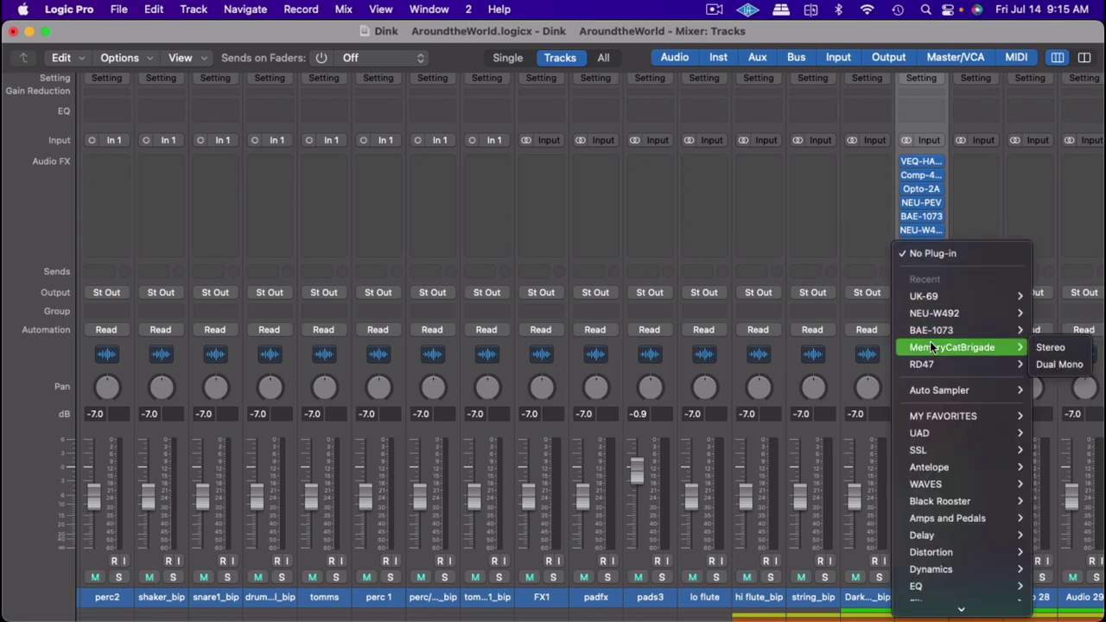
mouse_move(929, 467)
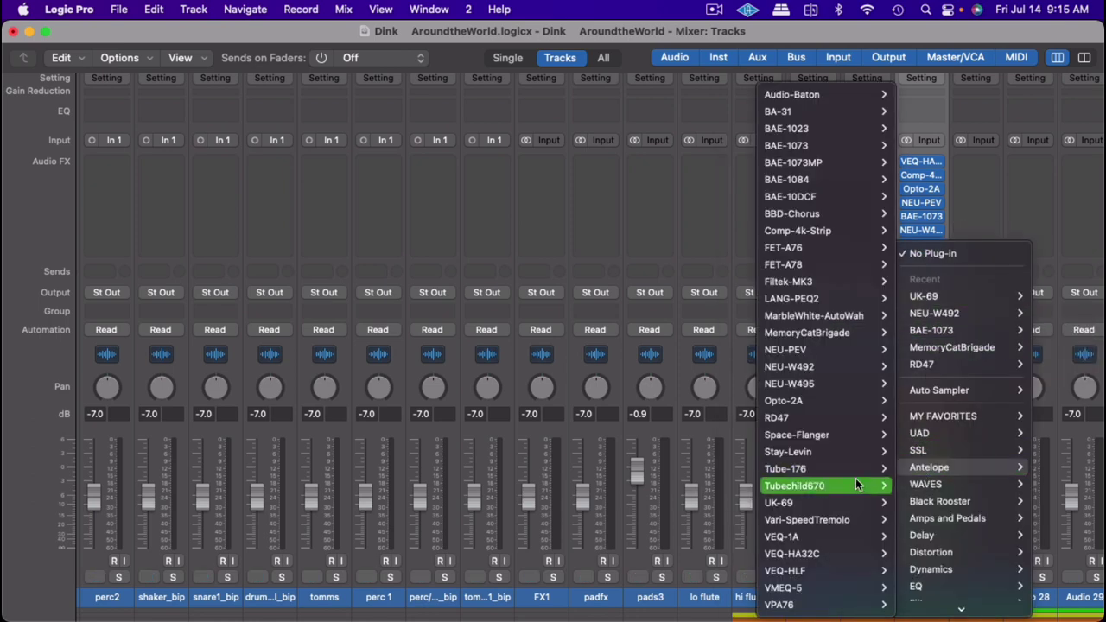
mouse_move(856, 448)
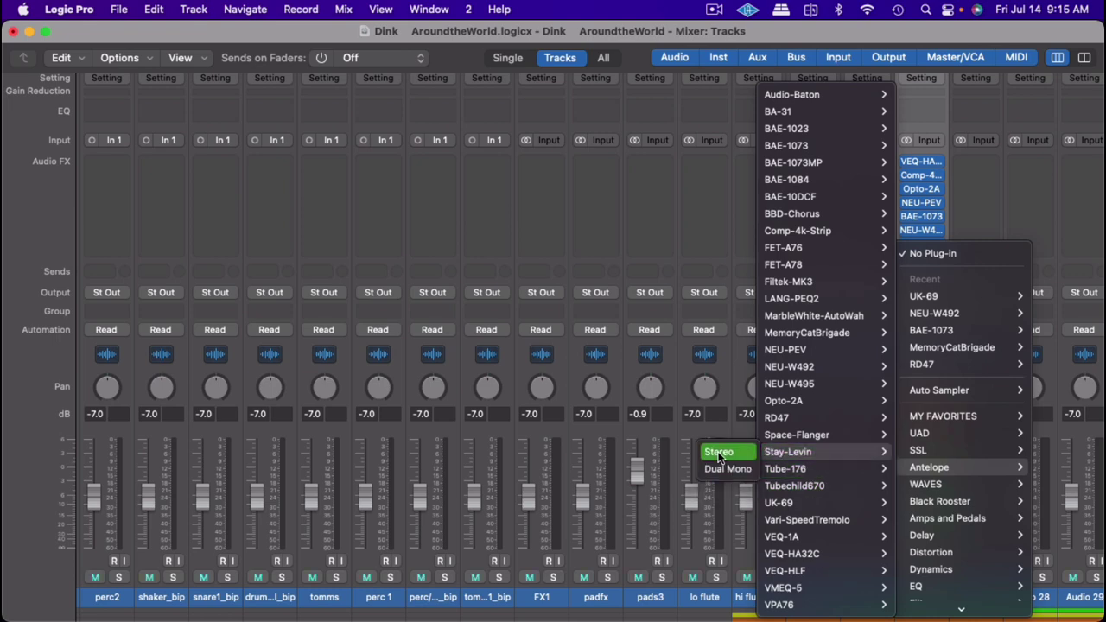
left_click(718, 452)
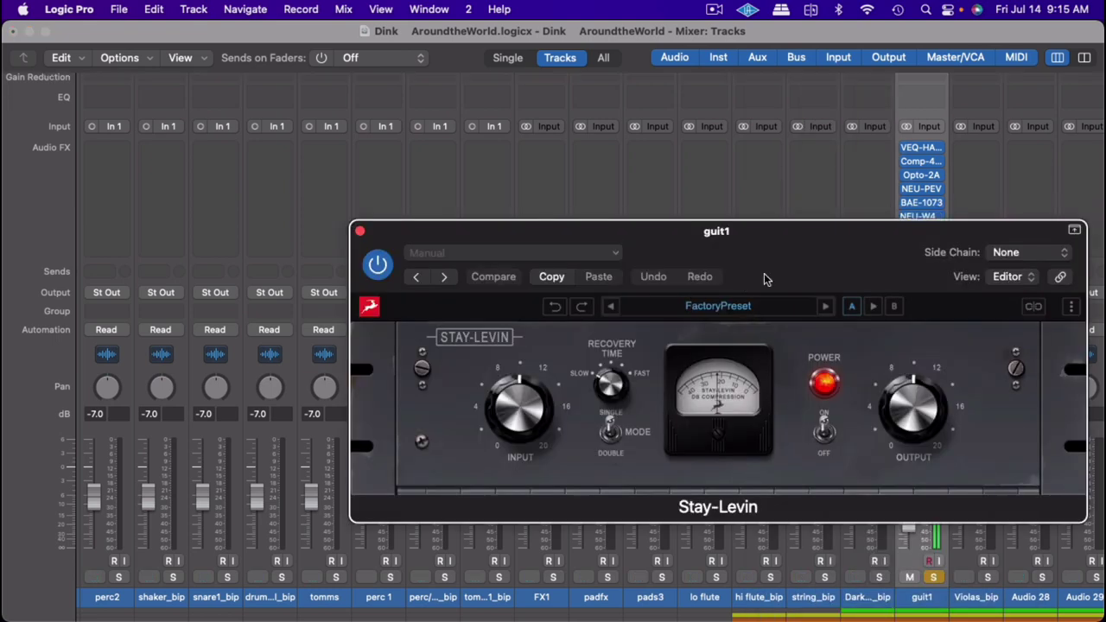
left_click_drag(810, 252, 623, 213)
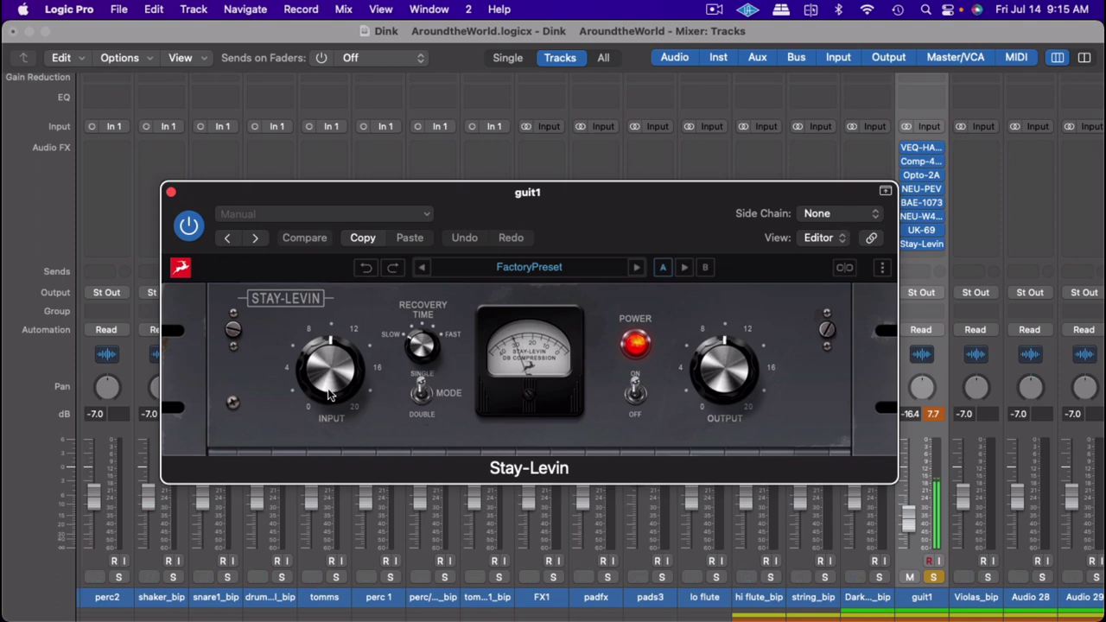
Lower the Stay-Levin's input to near 0, resetting guit1's peak level and bypassing the plug-in to compare levels
left_click_drag(336, 381, 324, 430)
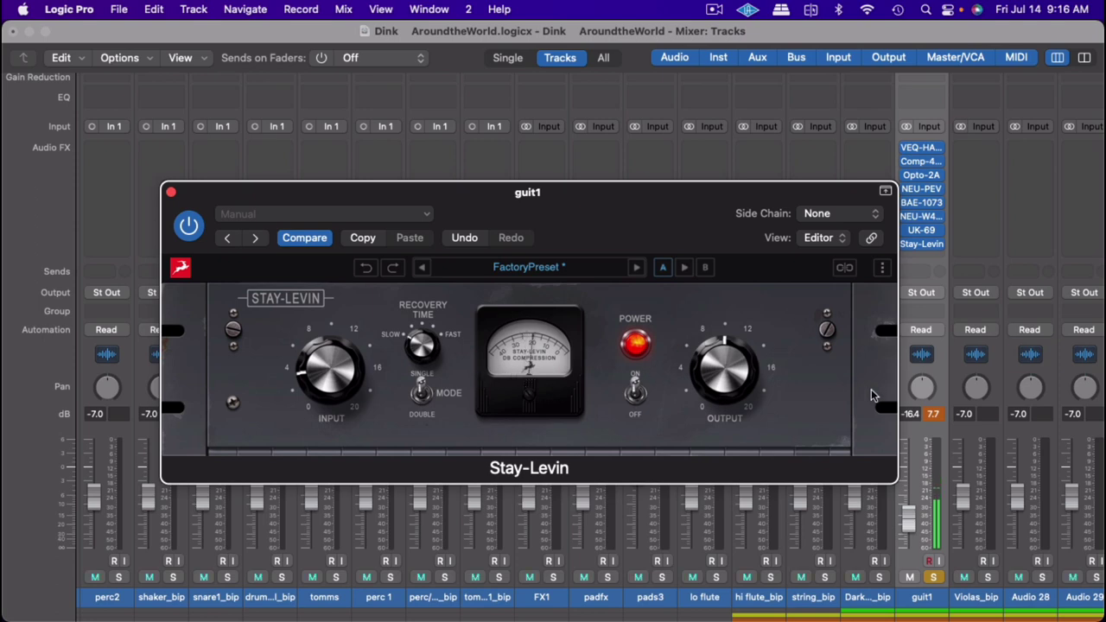
left_click(941, 419)
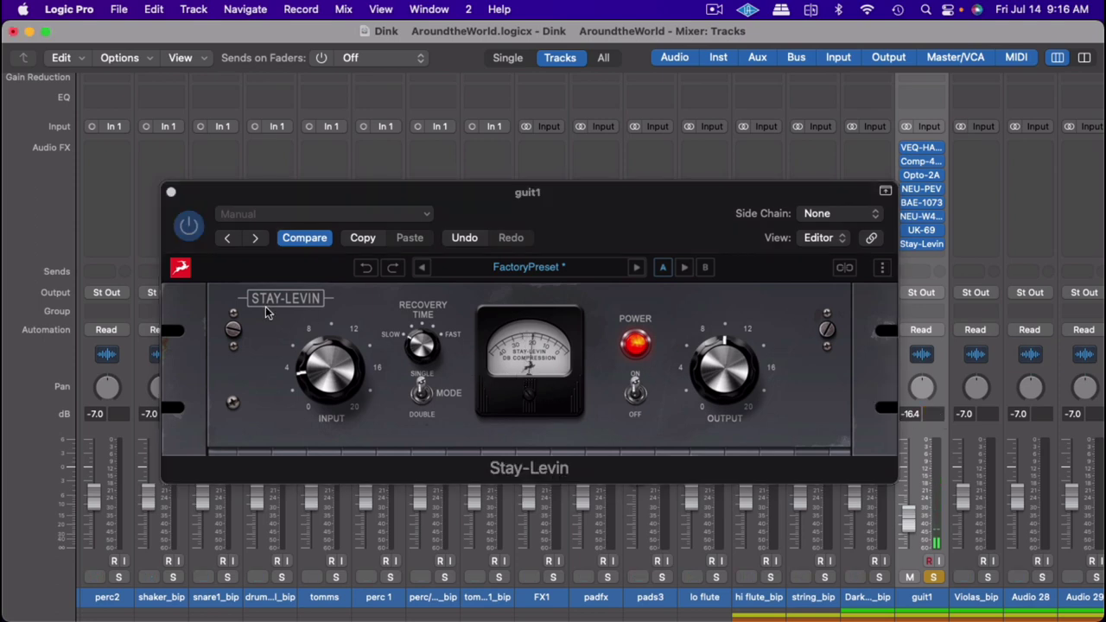
left_click(207, 311)
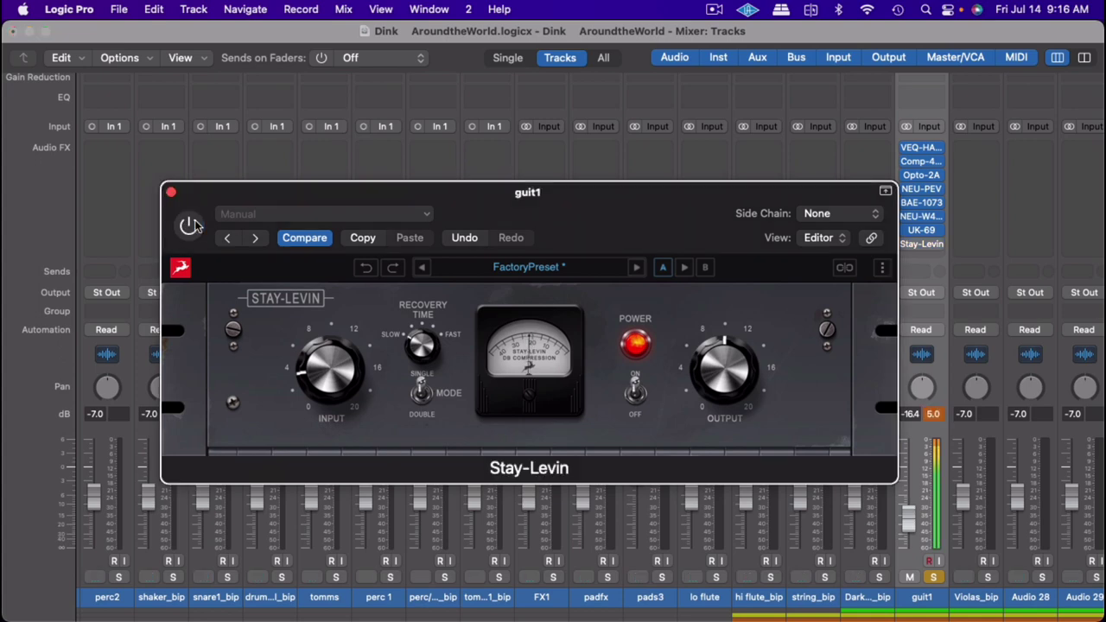
left_click_drag(330, 381, 283, 465)
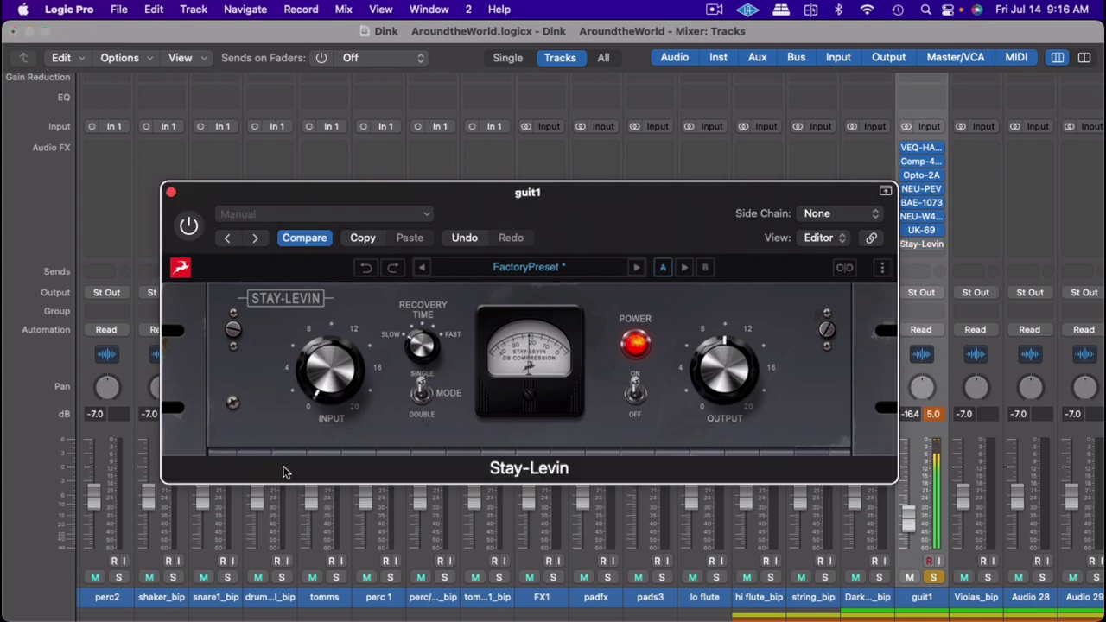
Switch the Stay-Levin back on, try its output at a lower level, and settle it at about 10
left_click(188, 226)
left_click(189, 226)
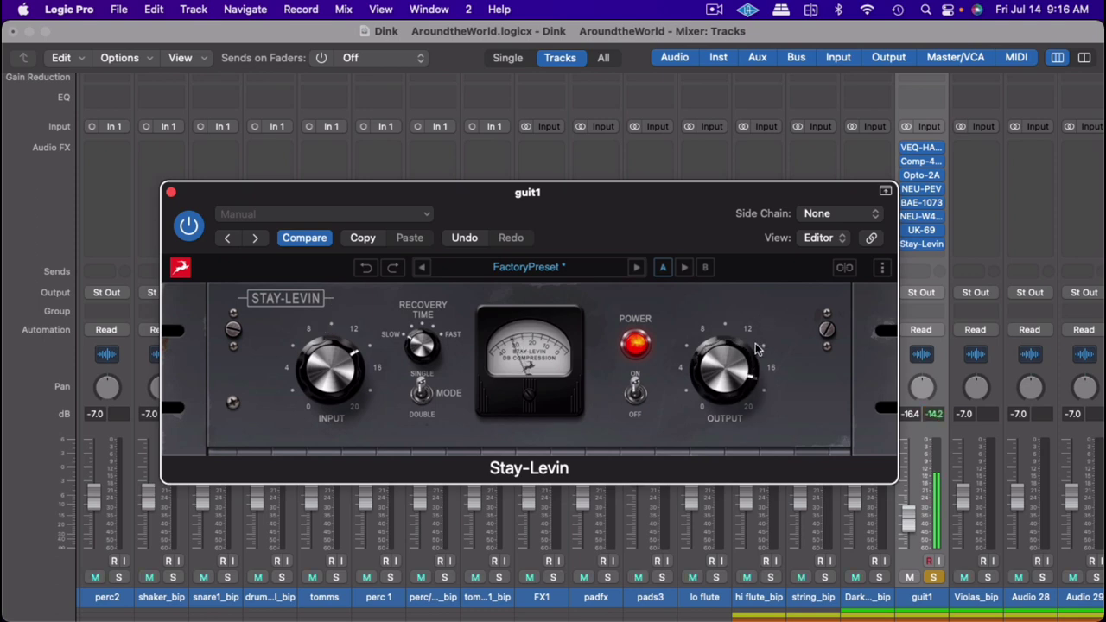
left_click_drag(739, 376, 698, 449)
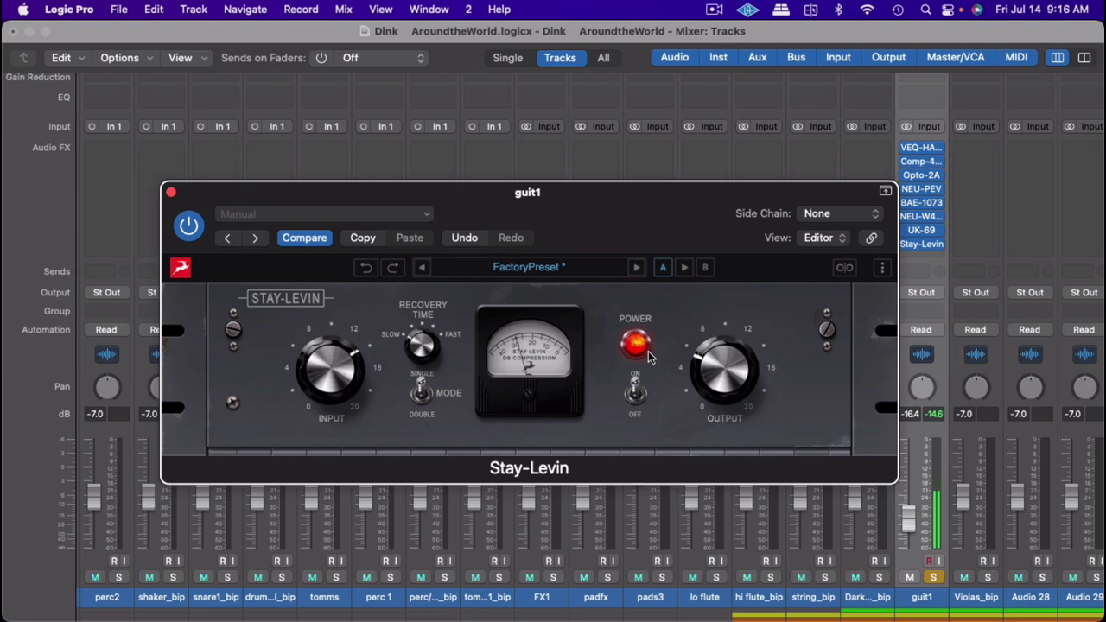
left_click_drag(733, 347, 738, 341)
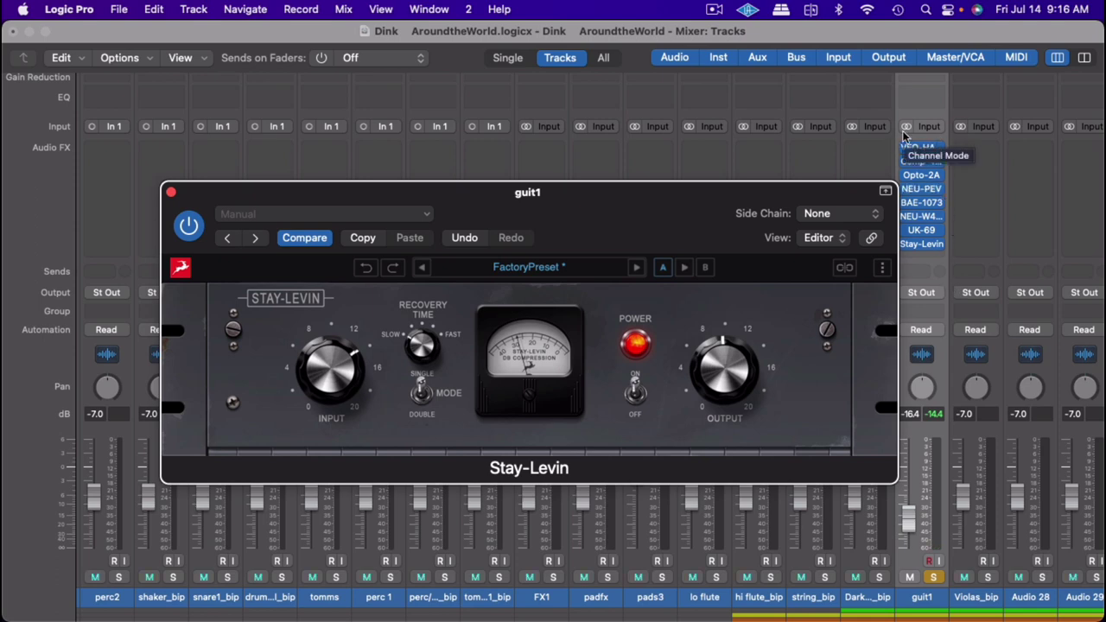
Open the Performance Meter from the Tracks window, return to the mixer, and close the Stay-Levin window
key("1")
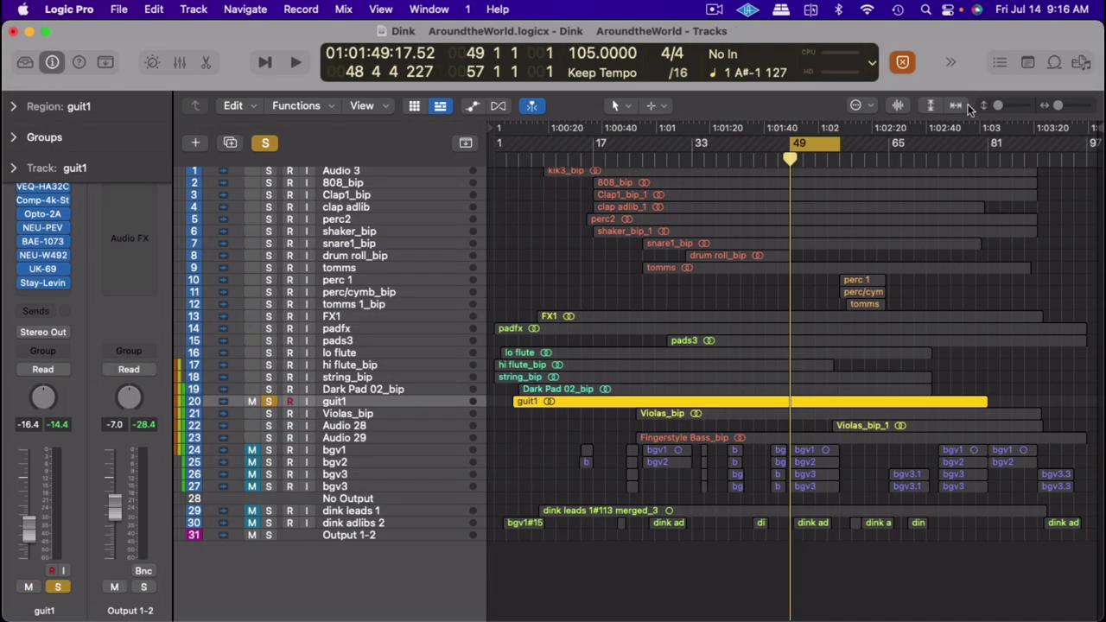
left_click(834, 71)
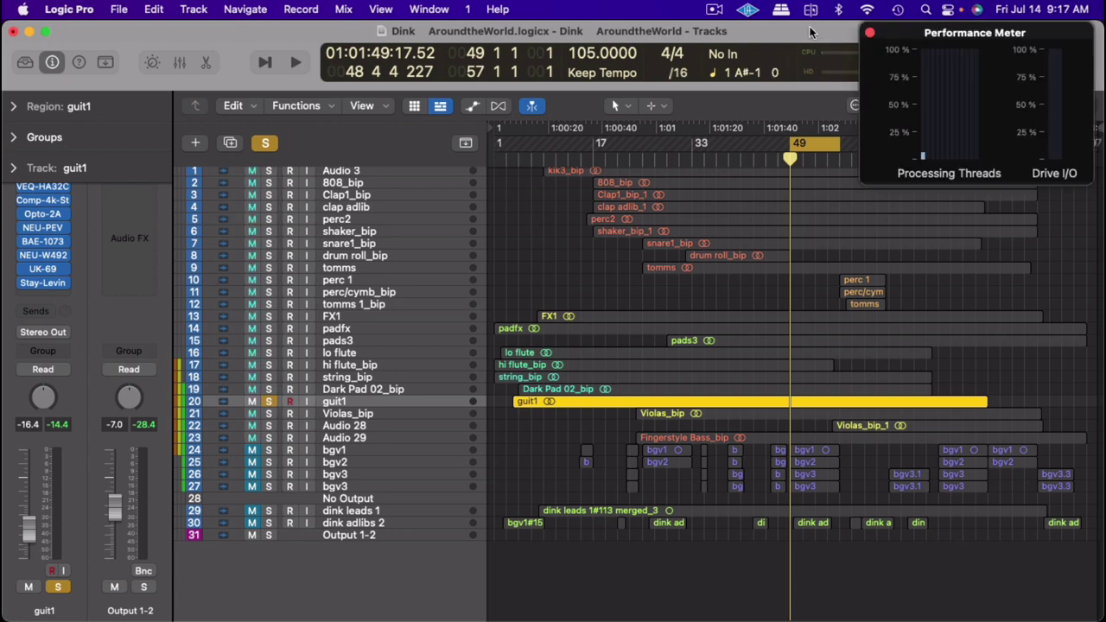
key("x")
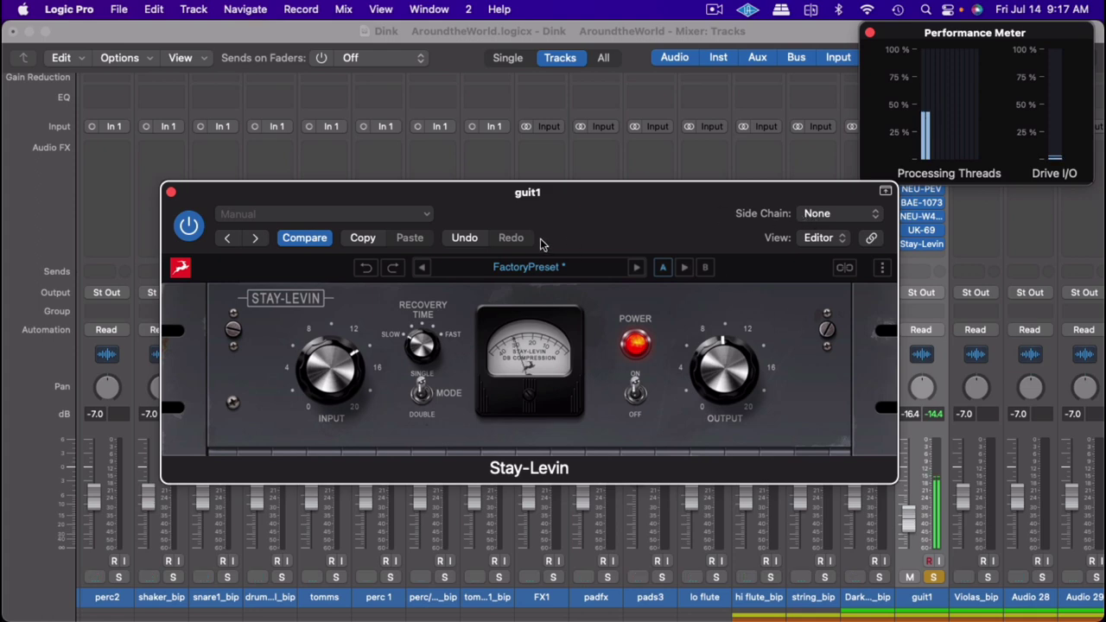
left_click(171, 193)
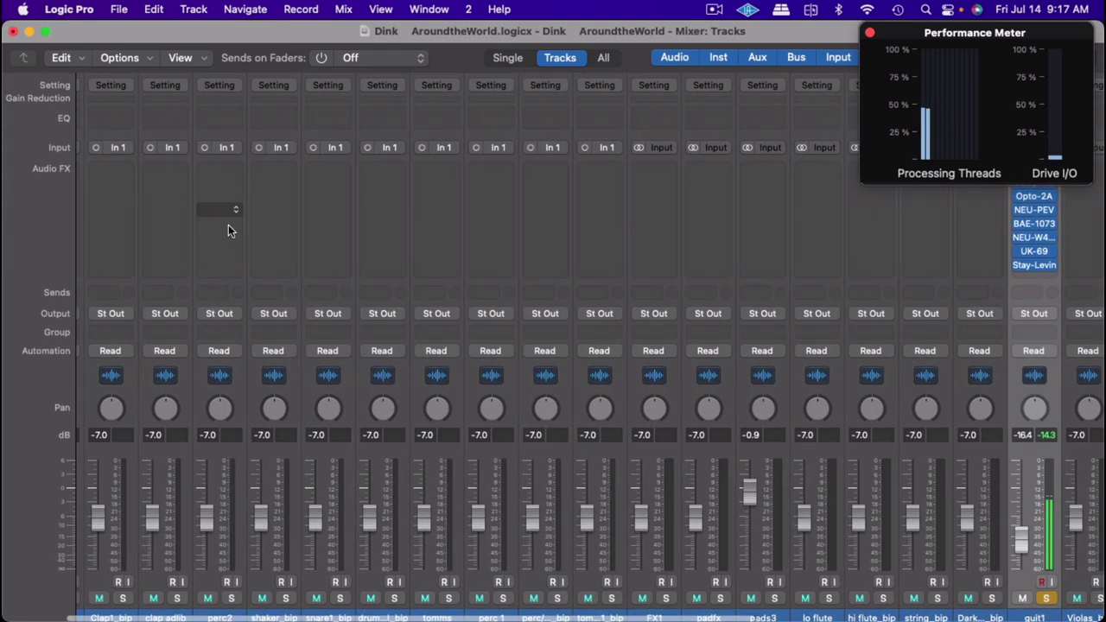
Solo the padfx track alongside guit1 and raise its fader to -5.0 dB
scroll(340, 317, "down", 2)
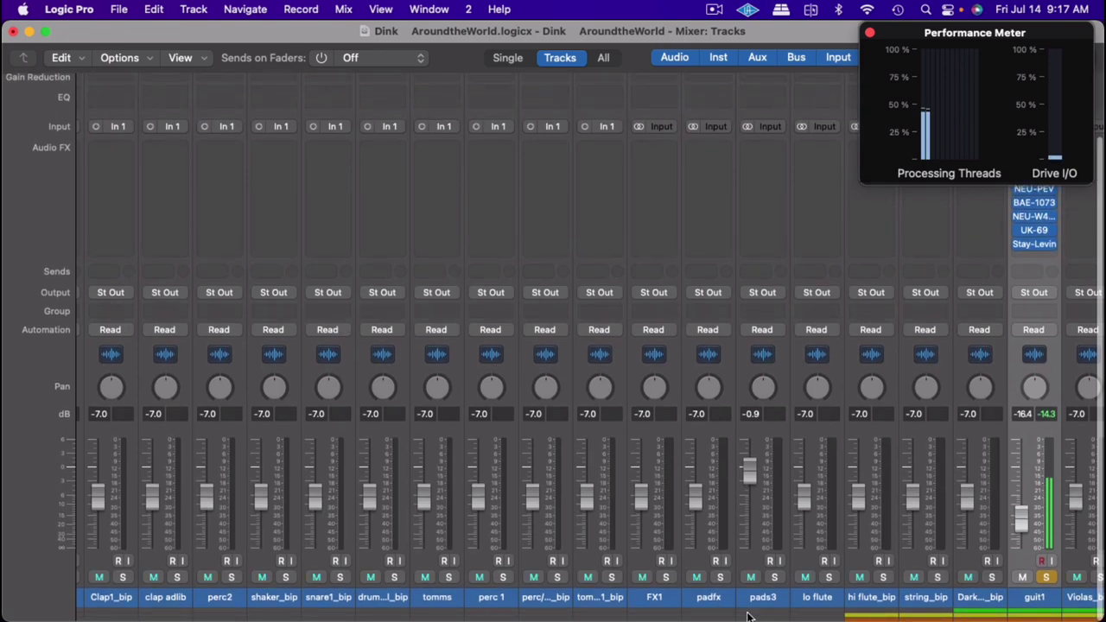
left_click(720, 576)
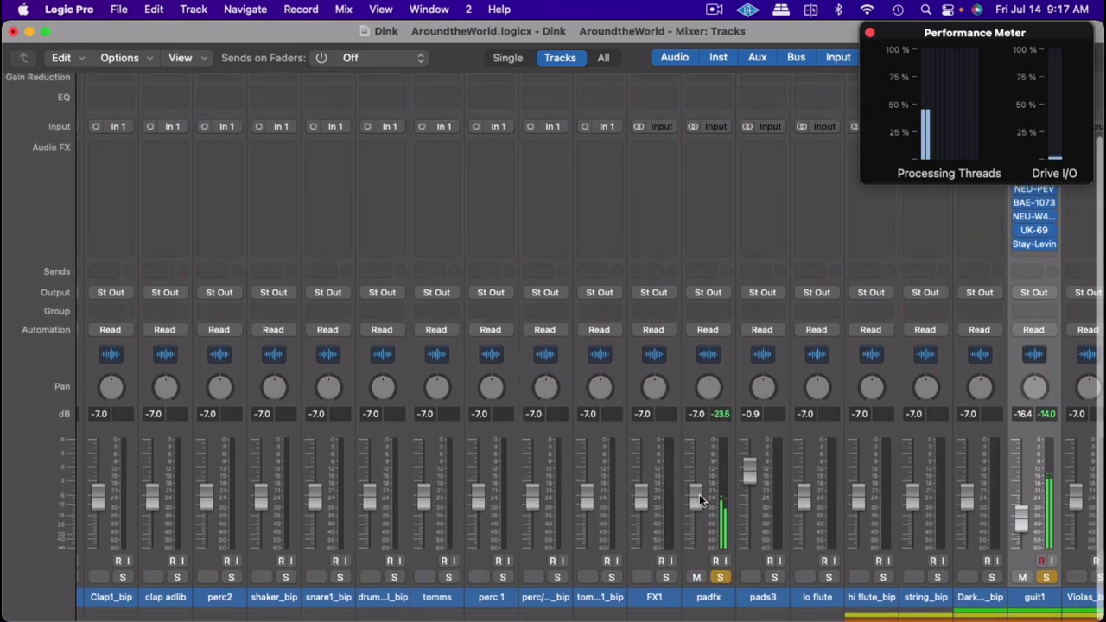
left_click_drag(698, 494, 699, 481)
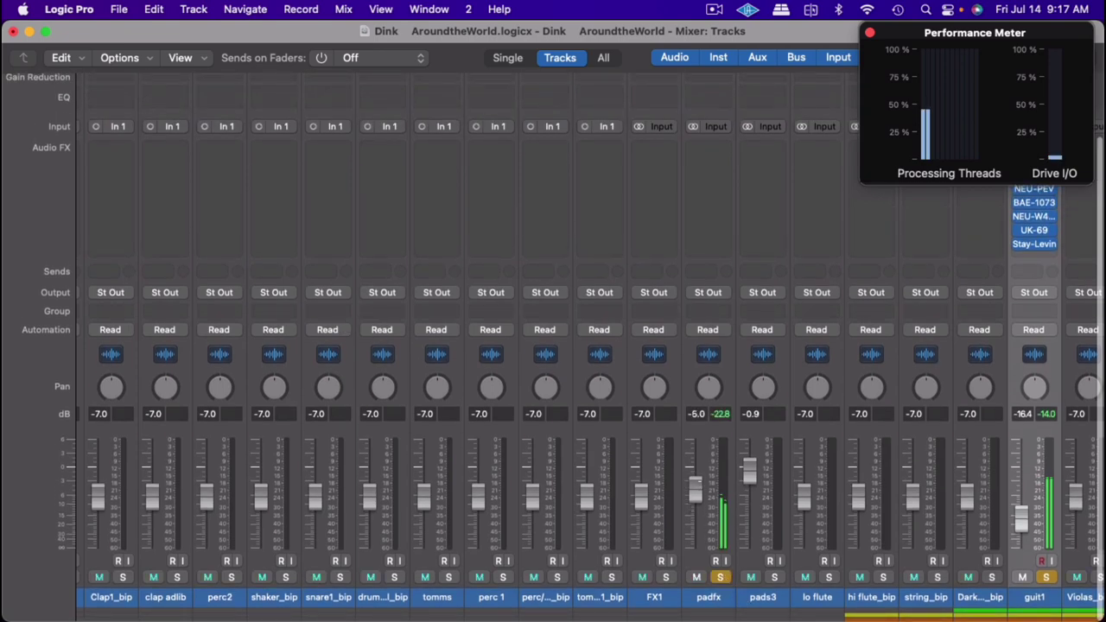
Insert the stereo Antelope FET-A76 on padfx and move its window clear of guit1's plug-in slots
left_click(707, 147)
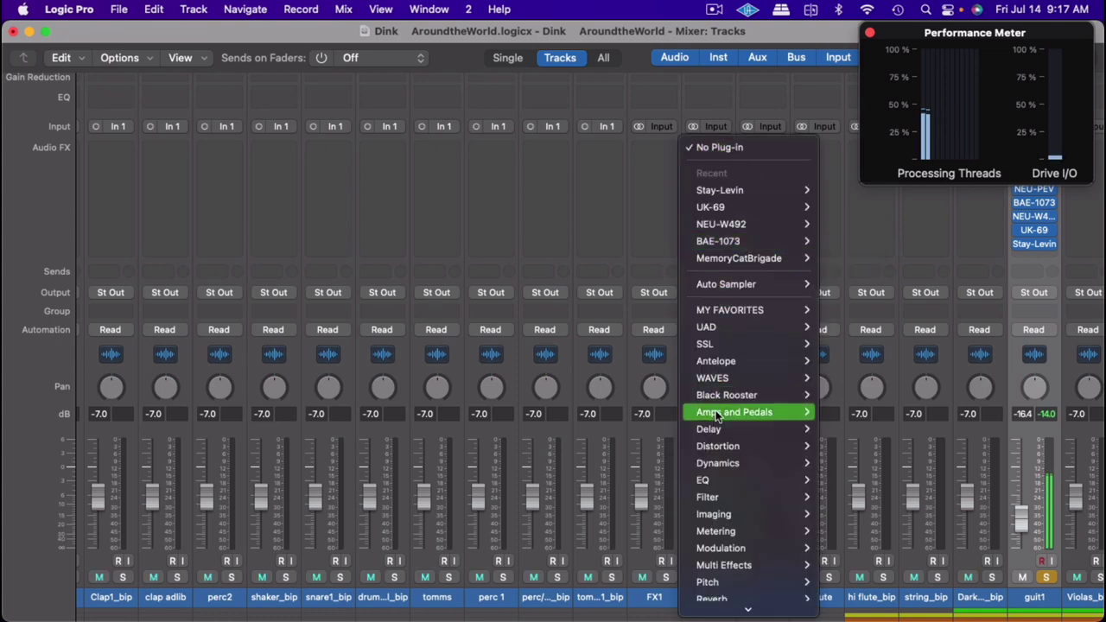
mouse_move(717, 361)
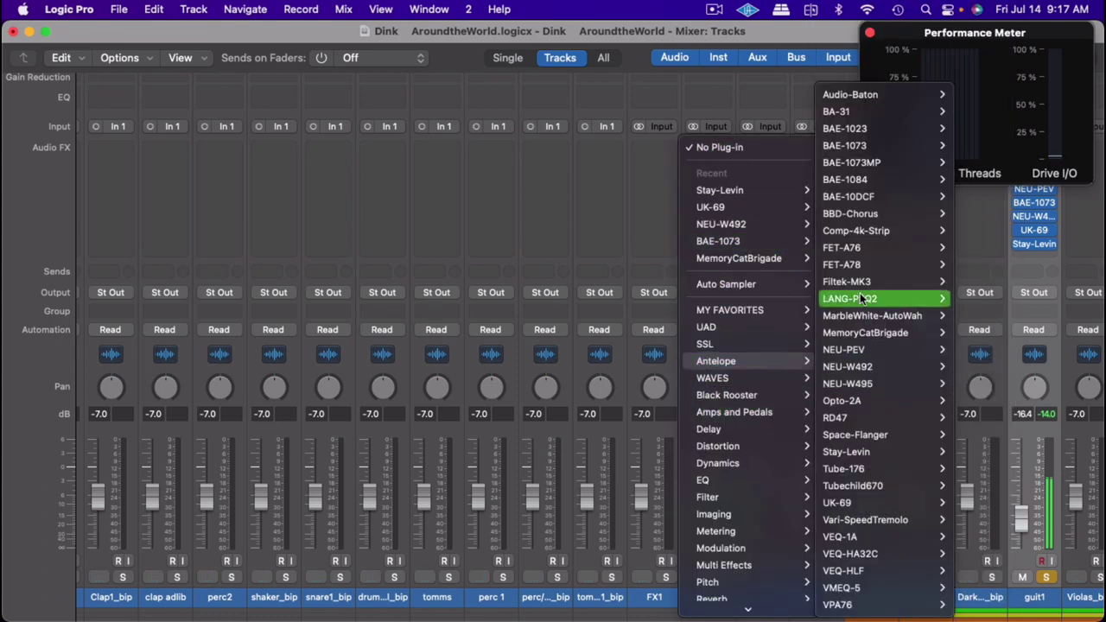
mouse_move(873, 249)
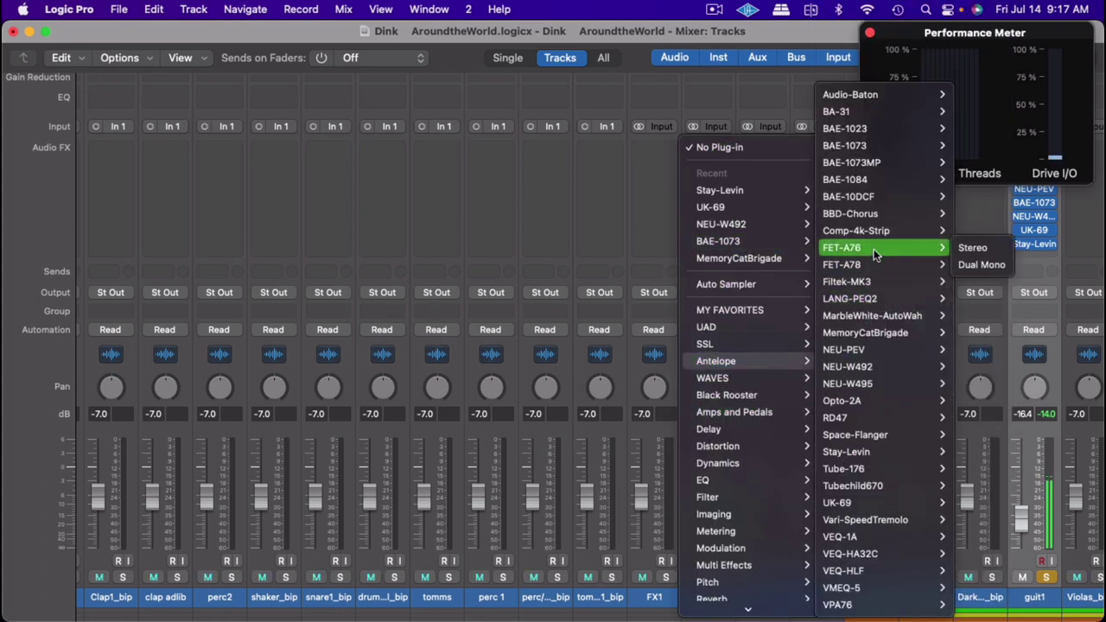
left_click(960, 248)
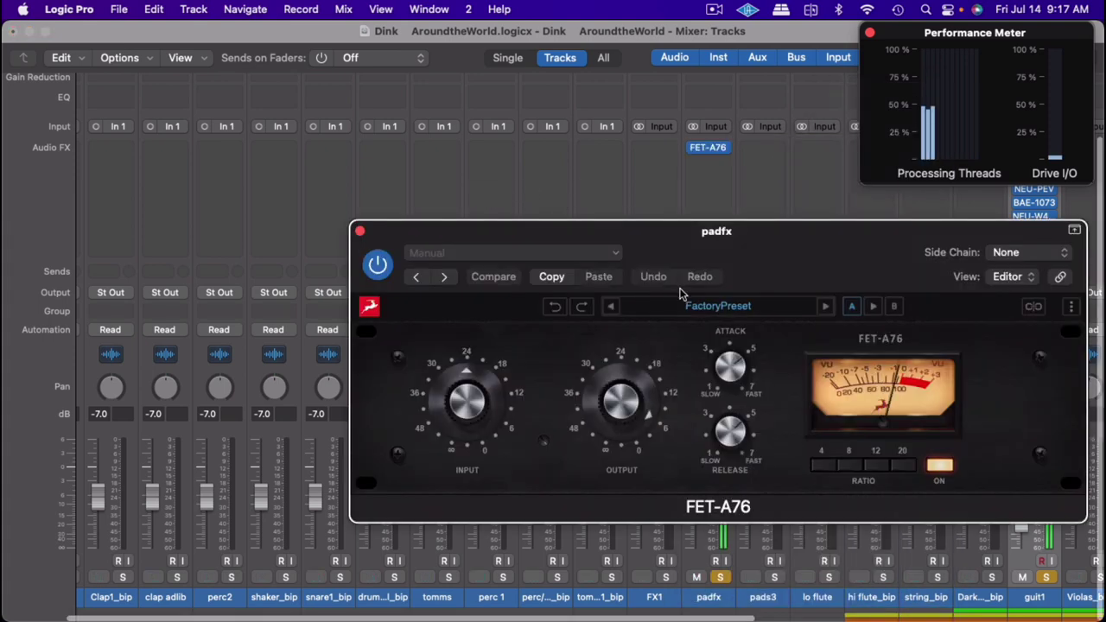
left_click_drag(768, 254, 607, 240)
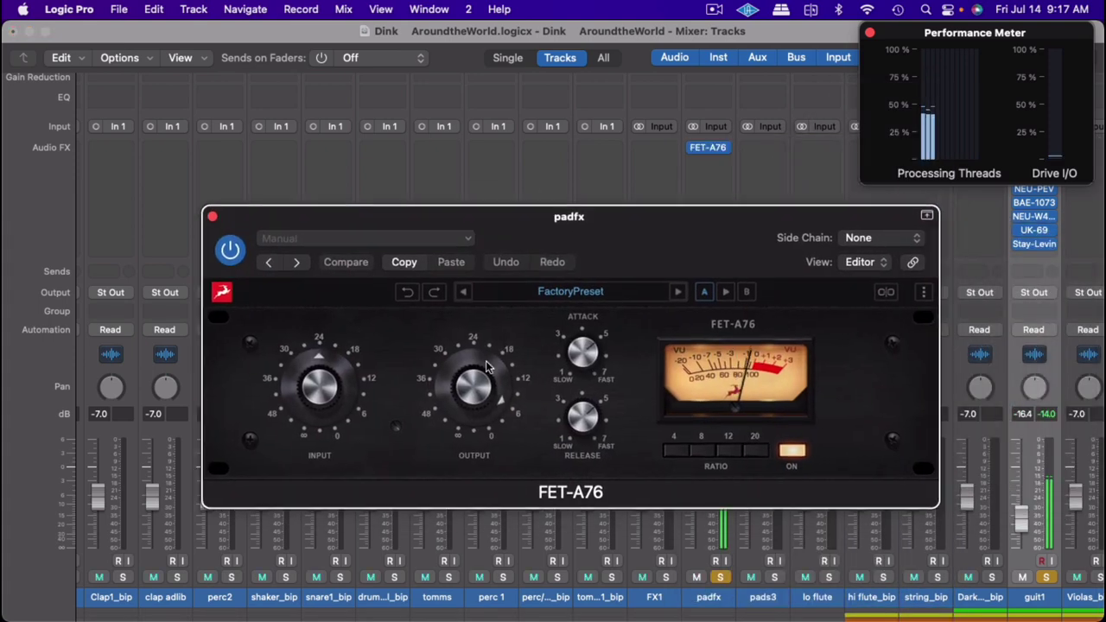
Raise the FET-A76's input to about 18 and its output to near 0, and engage all four ratio buttons
left_click_drag(324, 399, 326, 373)
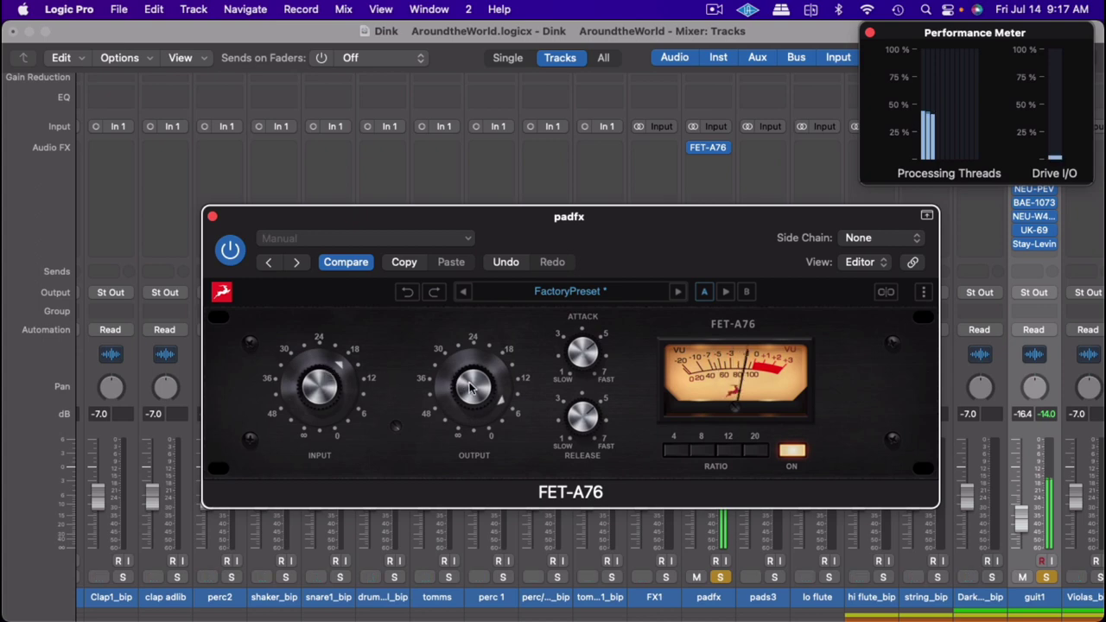
left_click_drag(472, 389, 476, 360)
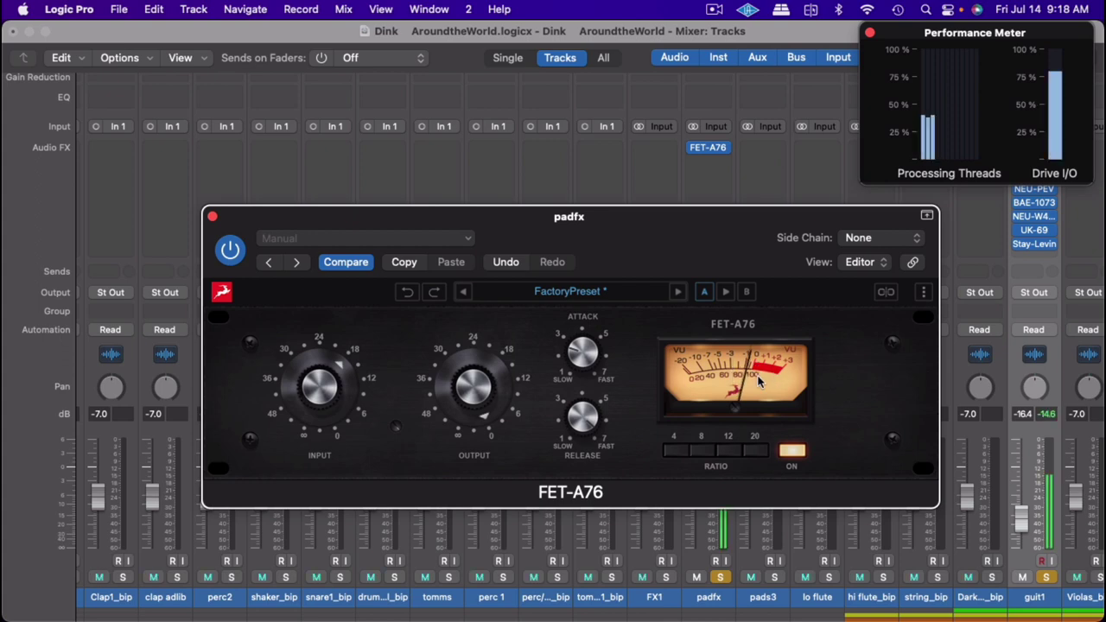
left_click(702, 451)
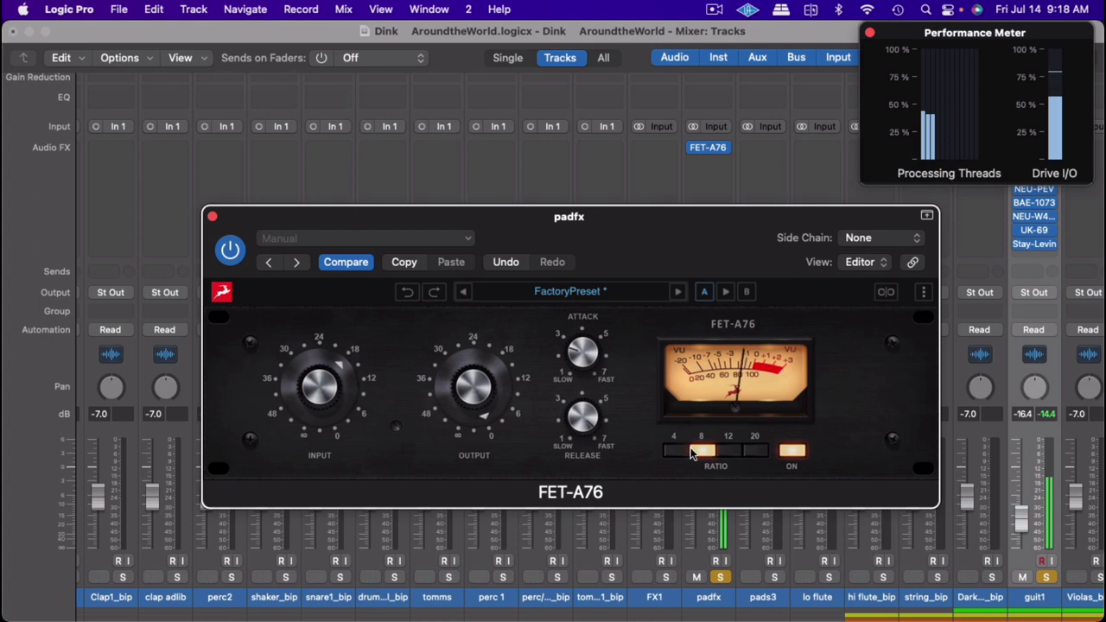
left_click(729, 451)
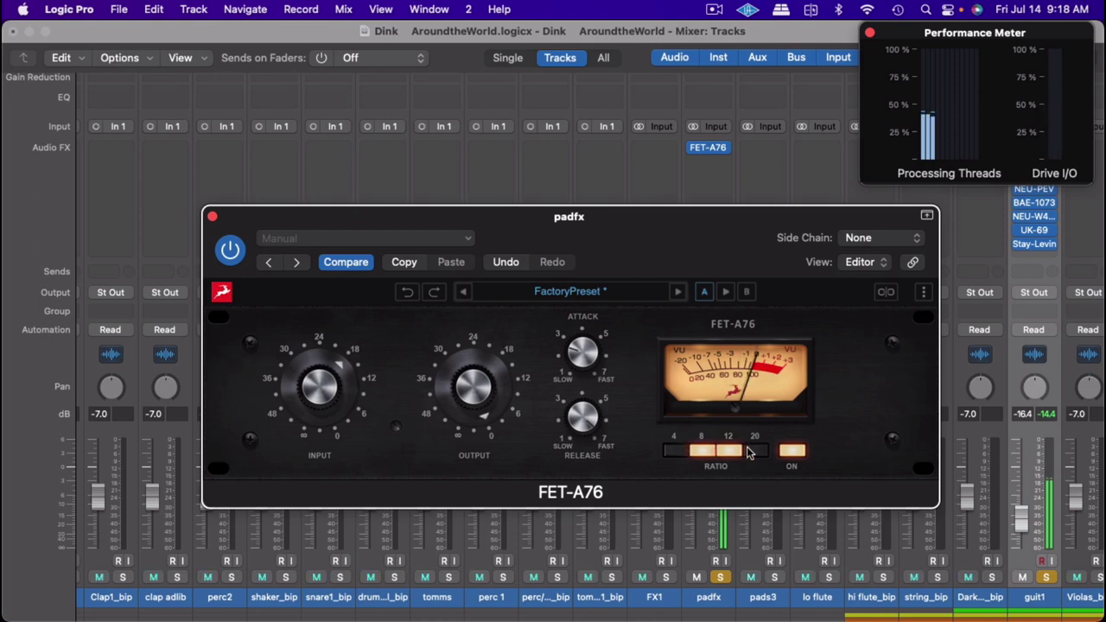
left_click(752, 451)
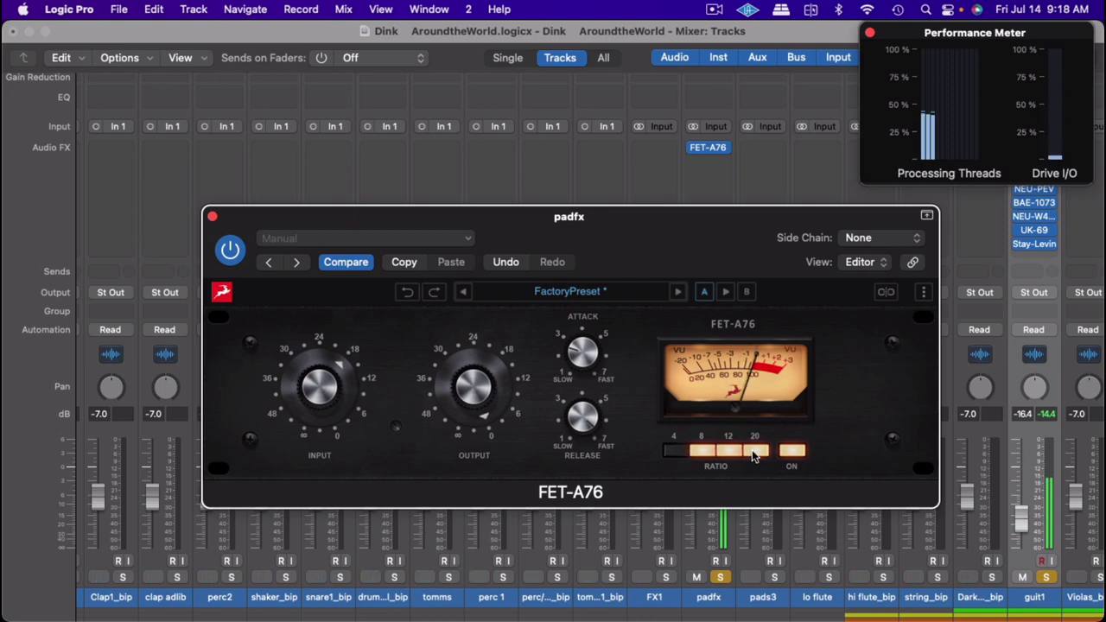
left_click(673, 451)
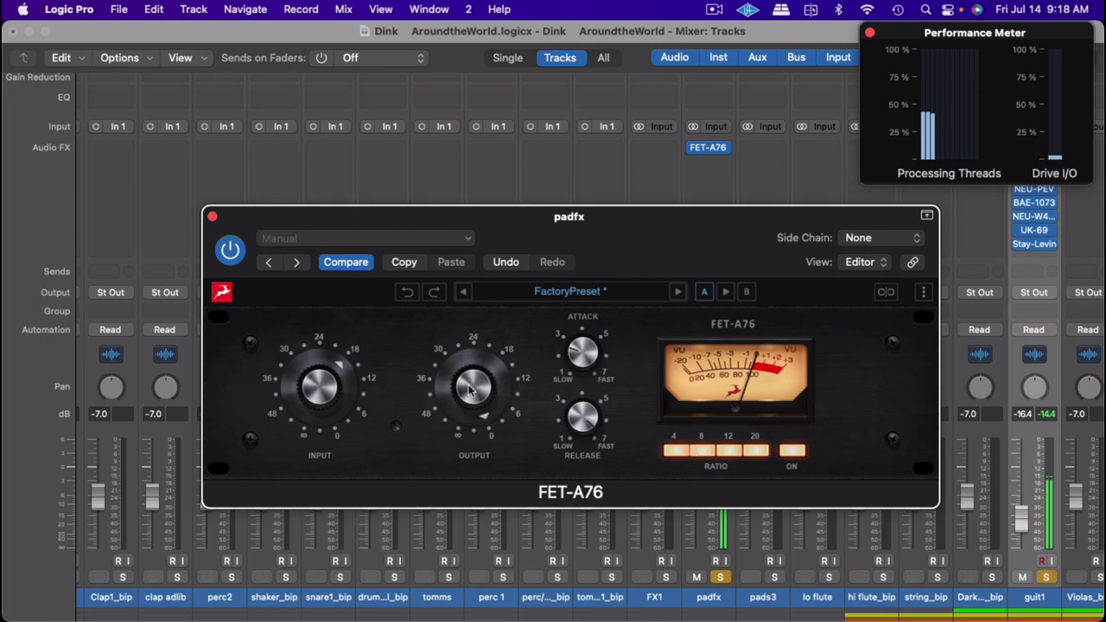
Raise the FET-A76's input slightly further, lower its output to about 8, try the attack knob, and close the plug-in window
mouse_move(338, 385)
left_mouse_down()
mouse_move(335, 356)
mouse_move(337, 380)
left_mouse_up()
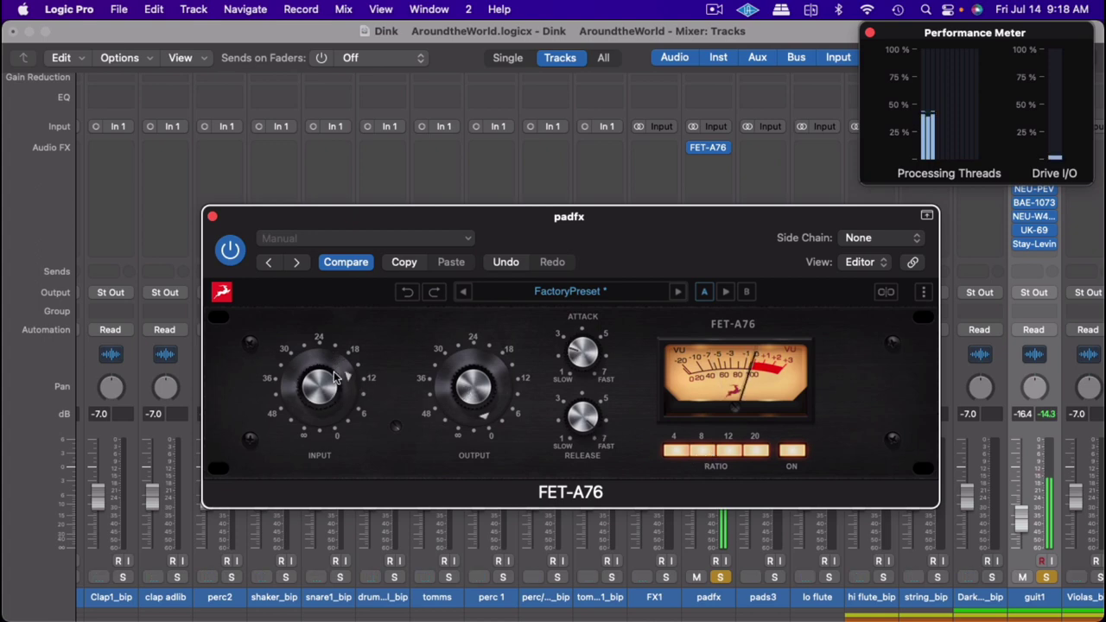
mouse_move(458, 396)
left_mouse_down()
mouse_move(462, 445)
mouse_move(464, 413)
left_mouse_up()
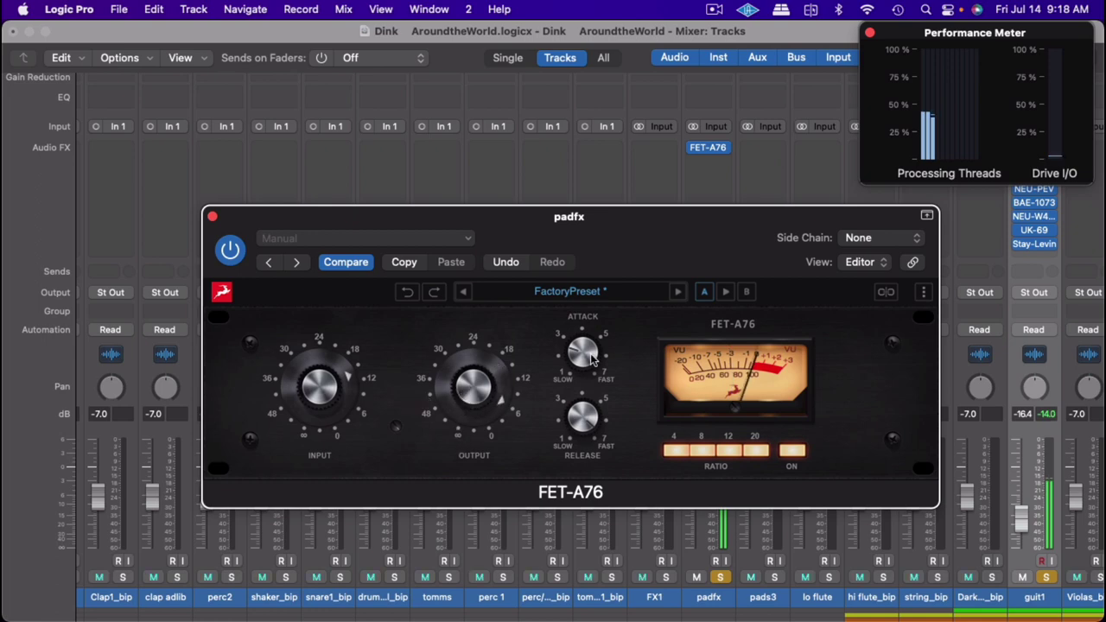
left_click_drag(591, 360, 597, 346)
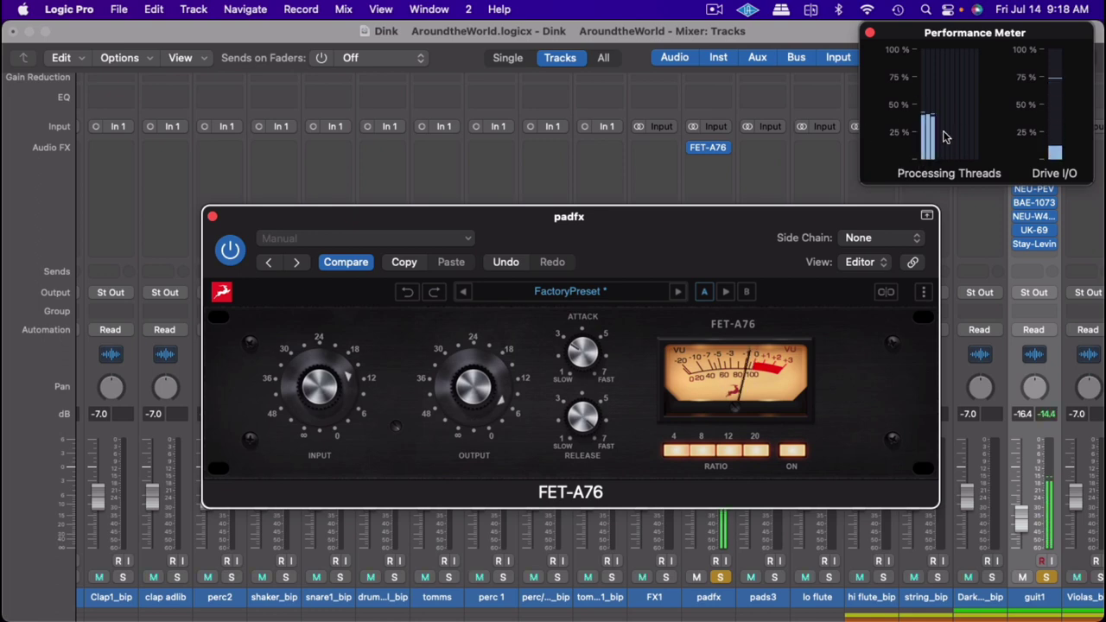
left_click(210, 217)
Insert the Antelope BBD-Chorus below the FET-A76 on padfx and move its window clear of guit1's plug-in slots
left_click(707, 161)
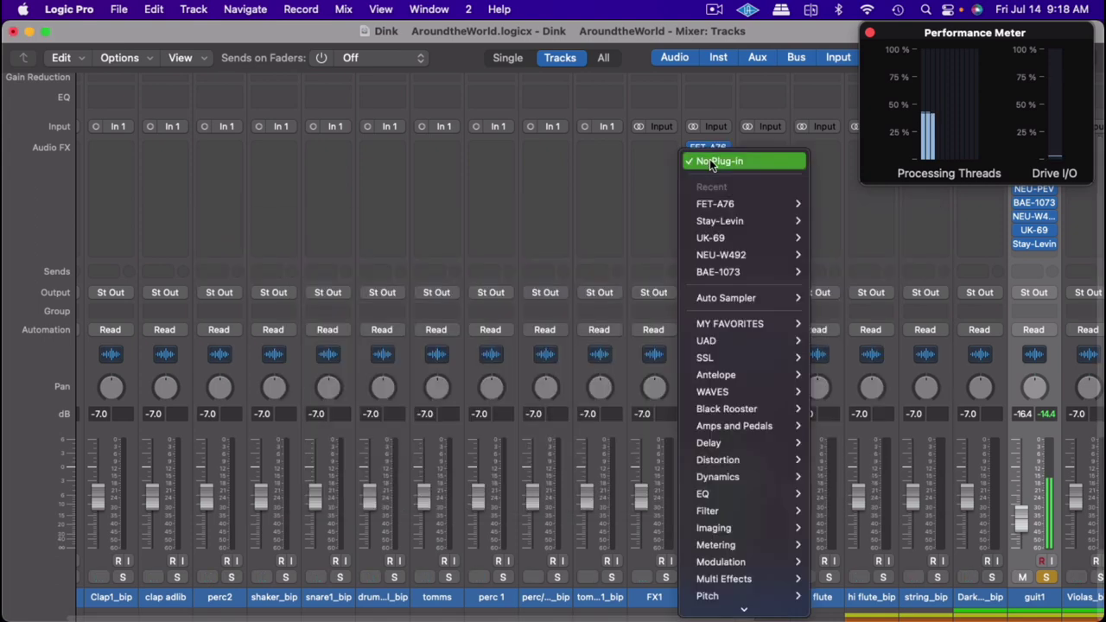
mouse_move(793, 362)
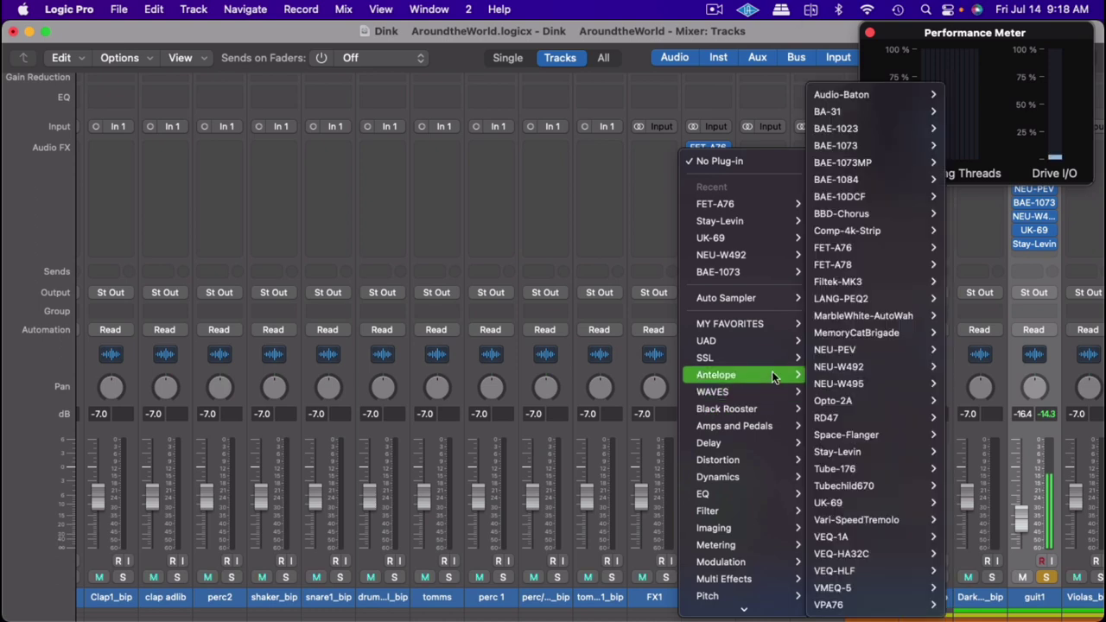
mouse_move(839, 212)
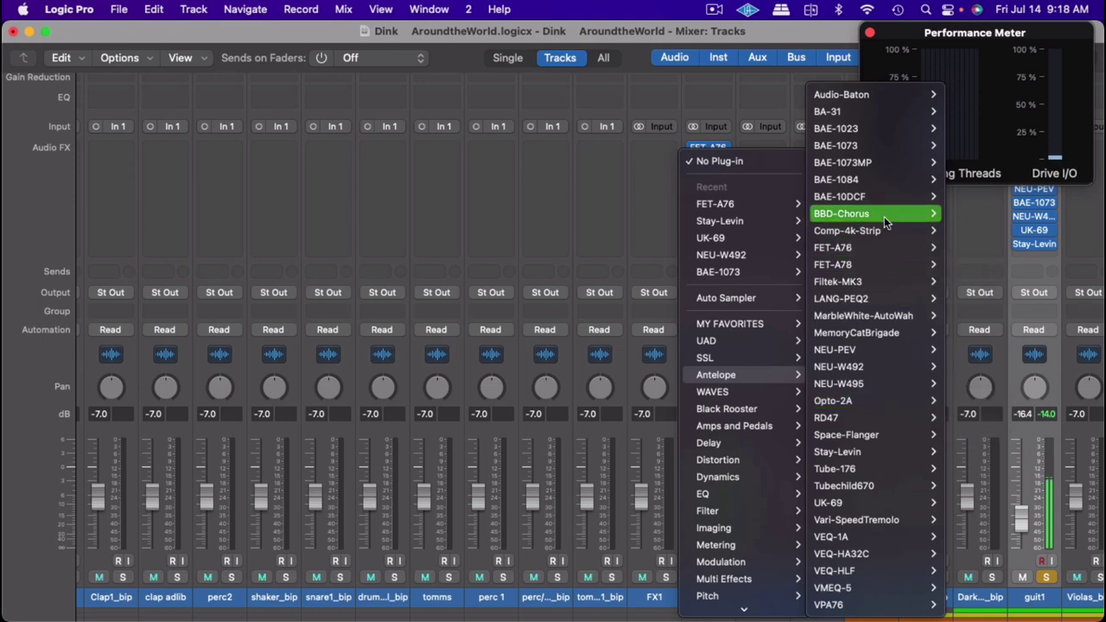
mouse_move(884, 216)
left_click(961, 214)
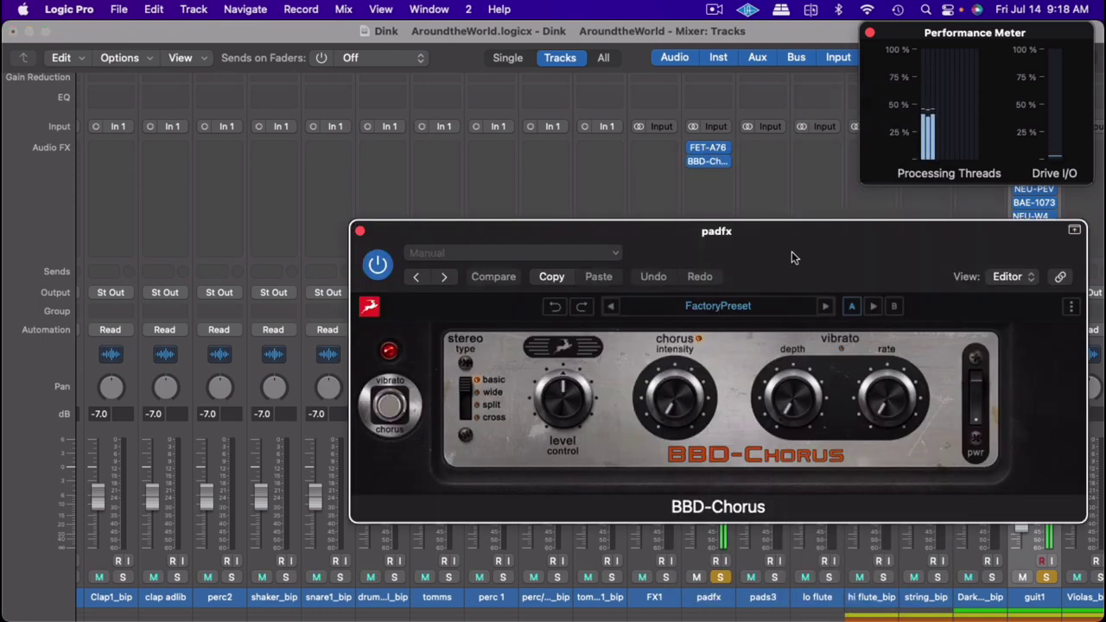
left_click_drag(791, 252, 671, 242)
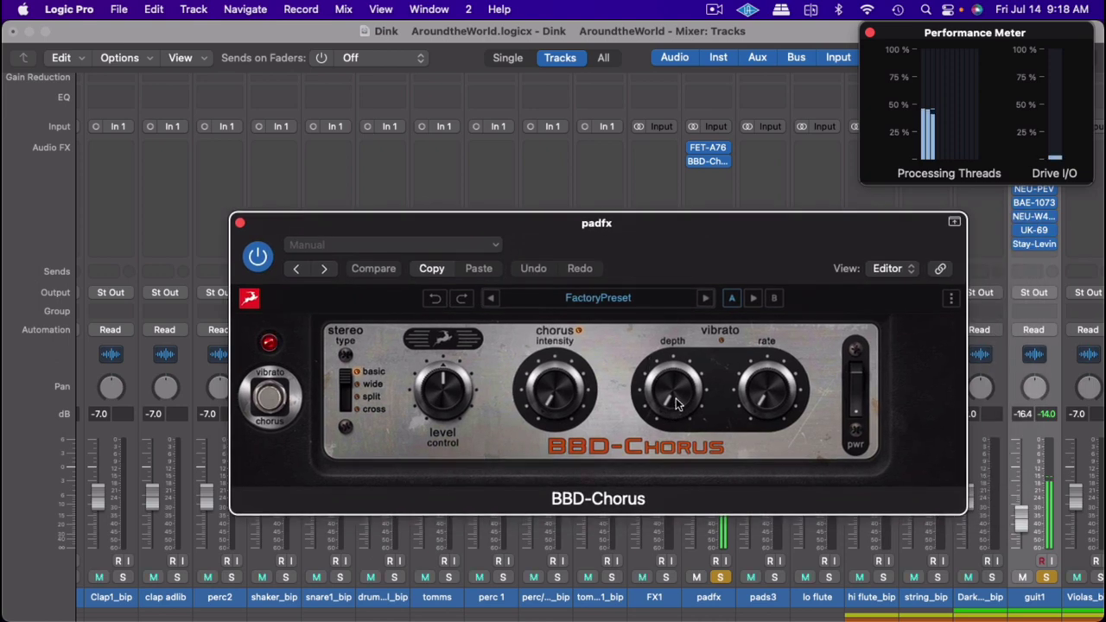
Turn up the BBD-Chorus's vibrato depth and rate, its chorus intensity, and its level control
left_click_drag(677, 402, 676, 394)
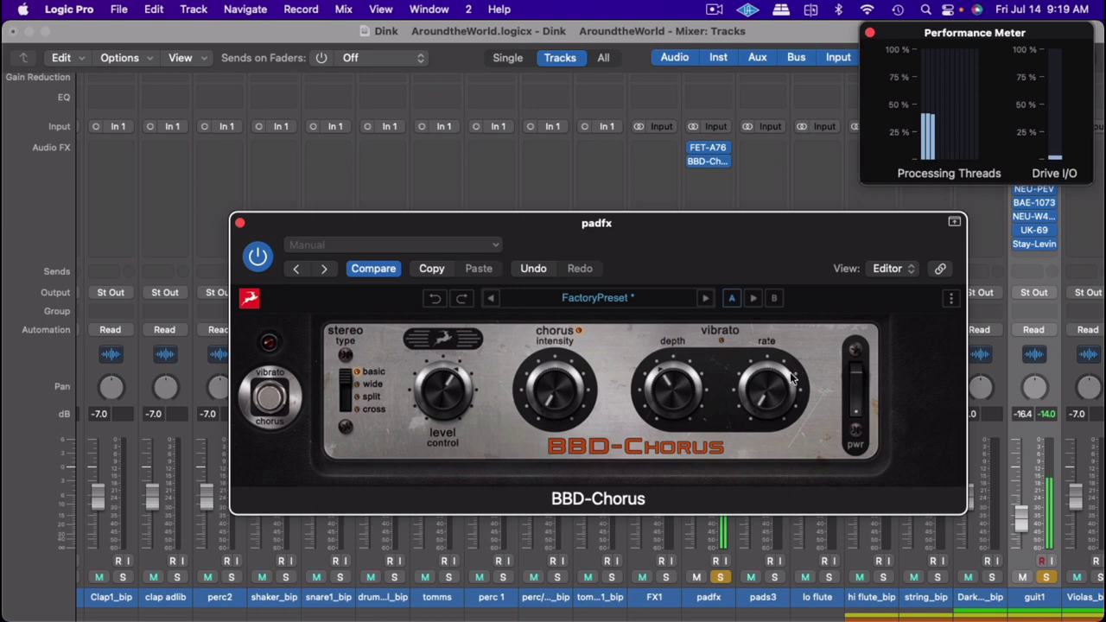
left_click_drag(769, 393, 776, 306)
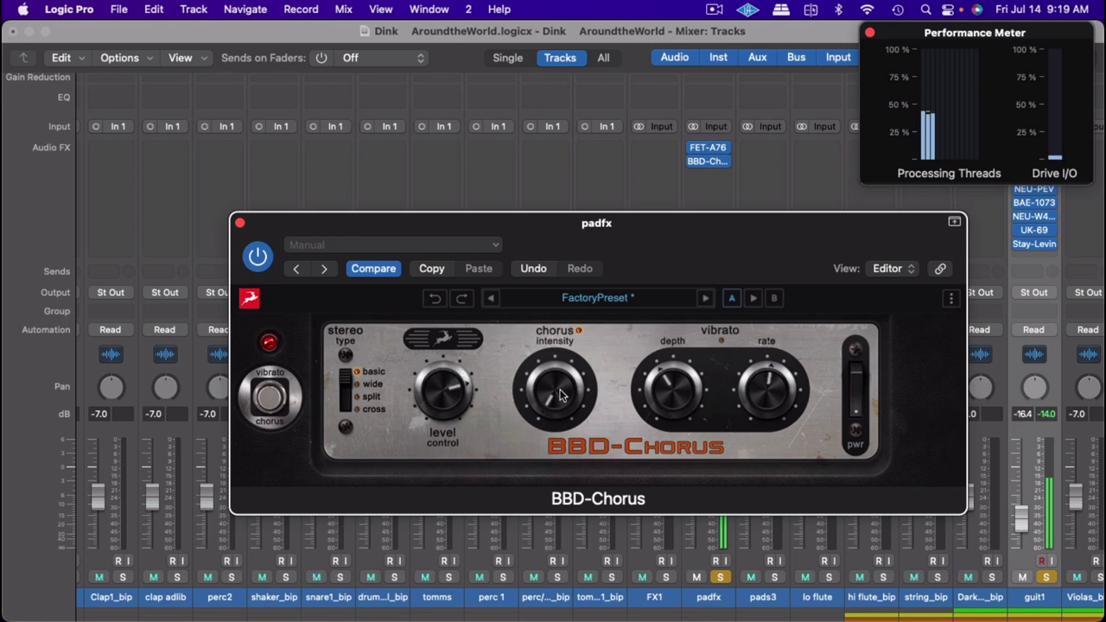
left_click_drag(560, 395, 572, 307)
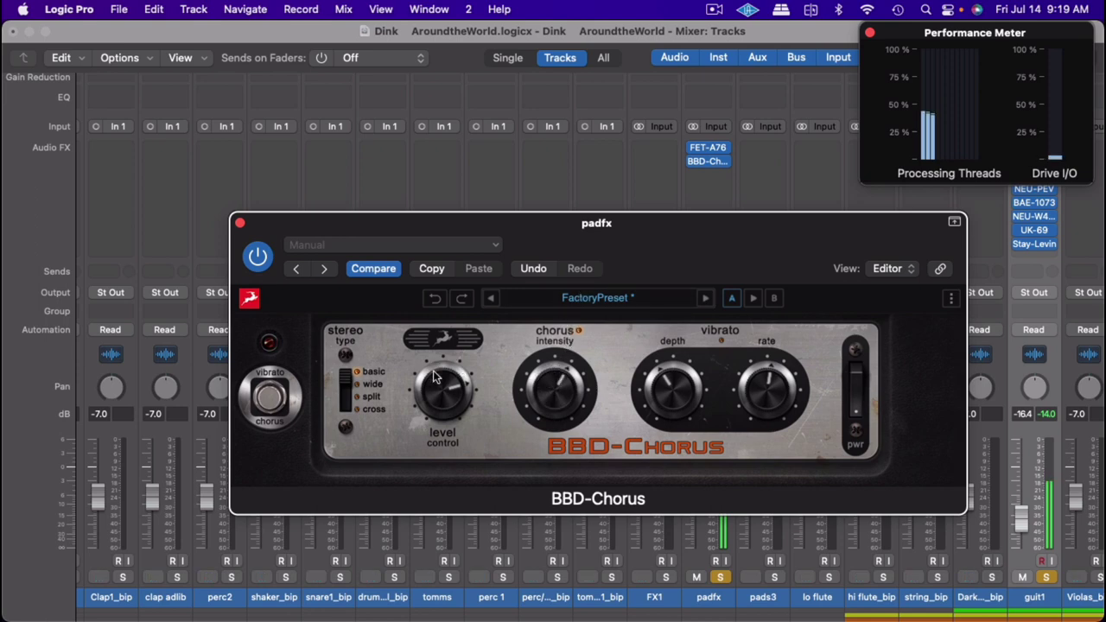
left_click_drag(435, 377, 644, 318)
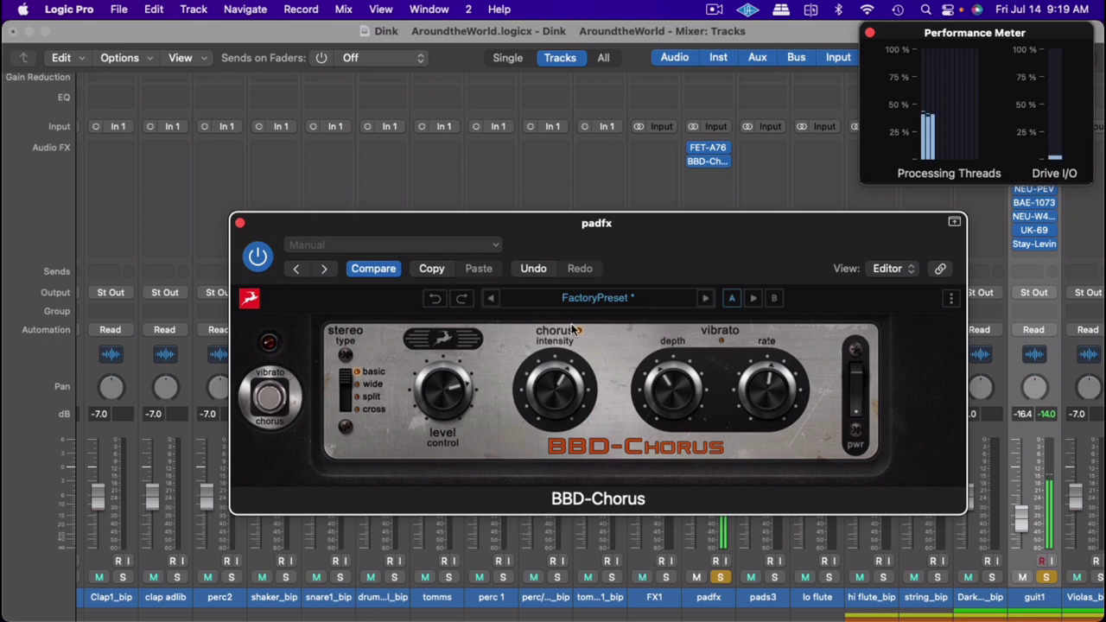
Show the BBD-Chorus's FactoryPreset file in Finder
left_click(627, 298)
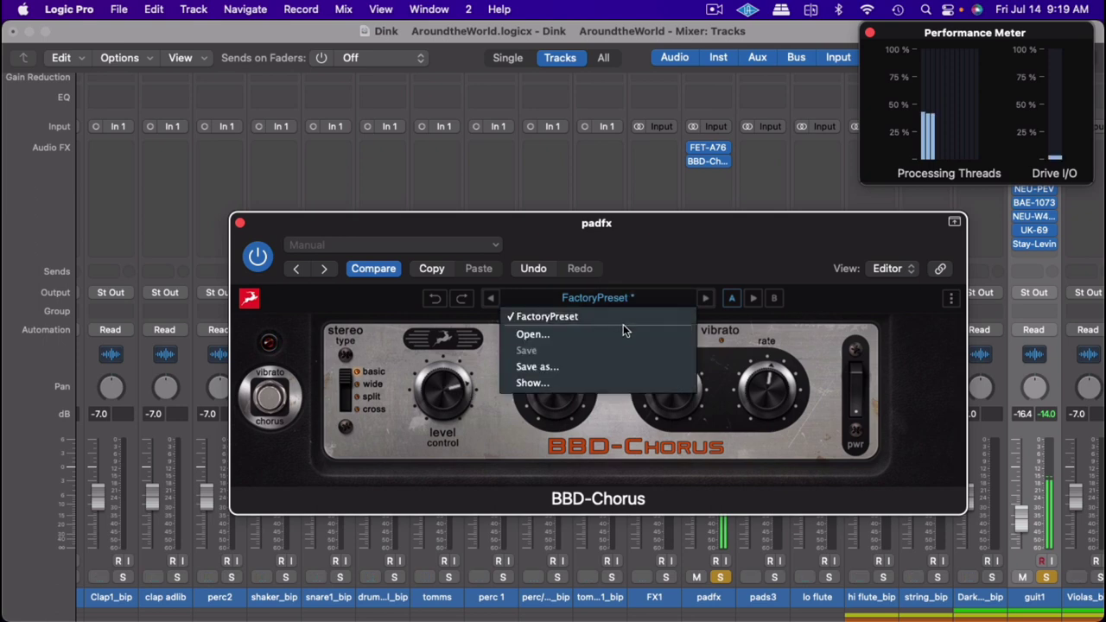
left_click(612, 383)
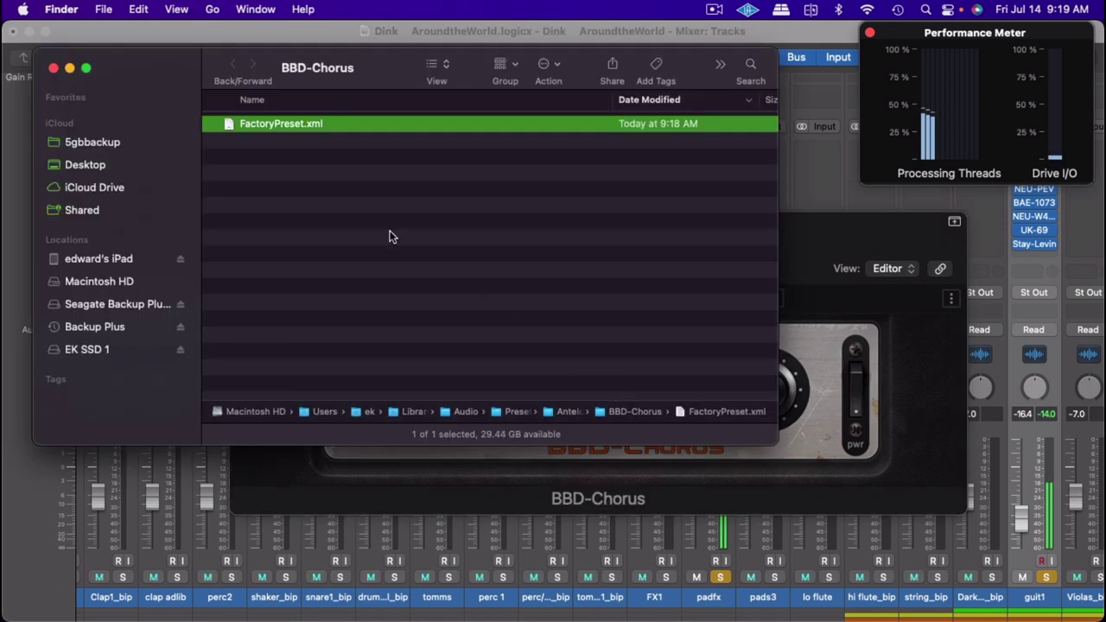
Close the BBD-Chorus preset folder in Finder and return to the BBD-Chorus plug-in window in Logic Pro
left_click(53, 67)
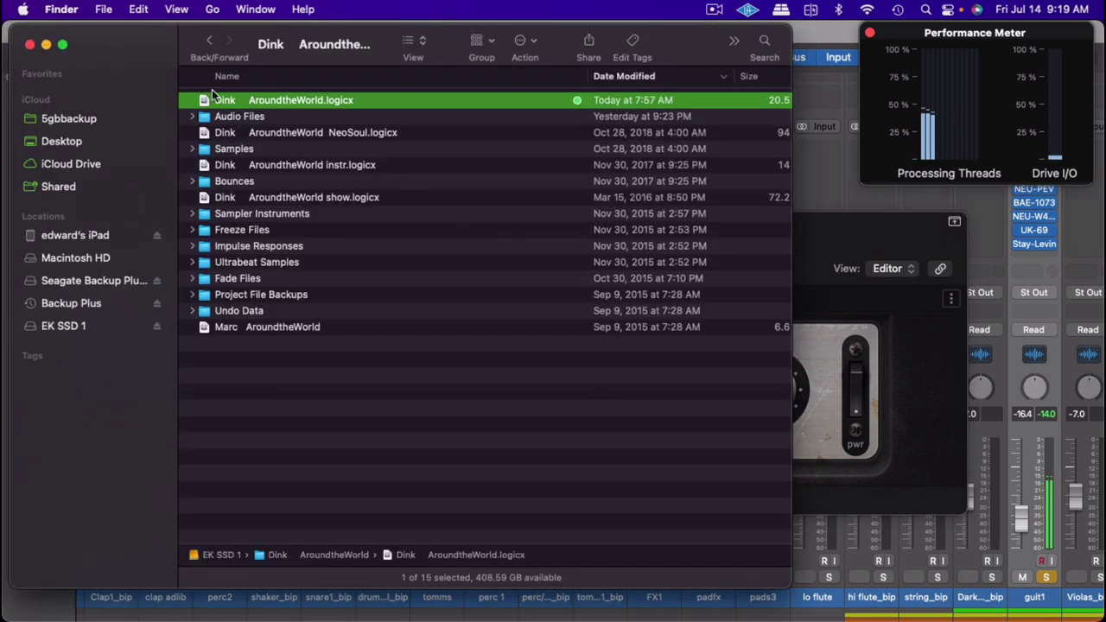
scroll(765, 199, "left", 1)
left_click(821, 222)
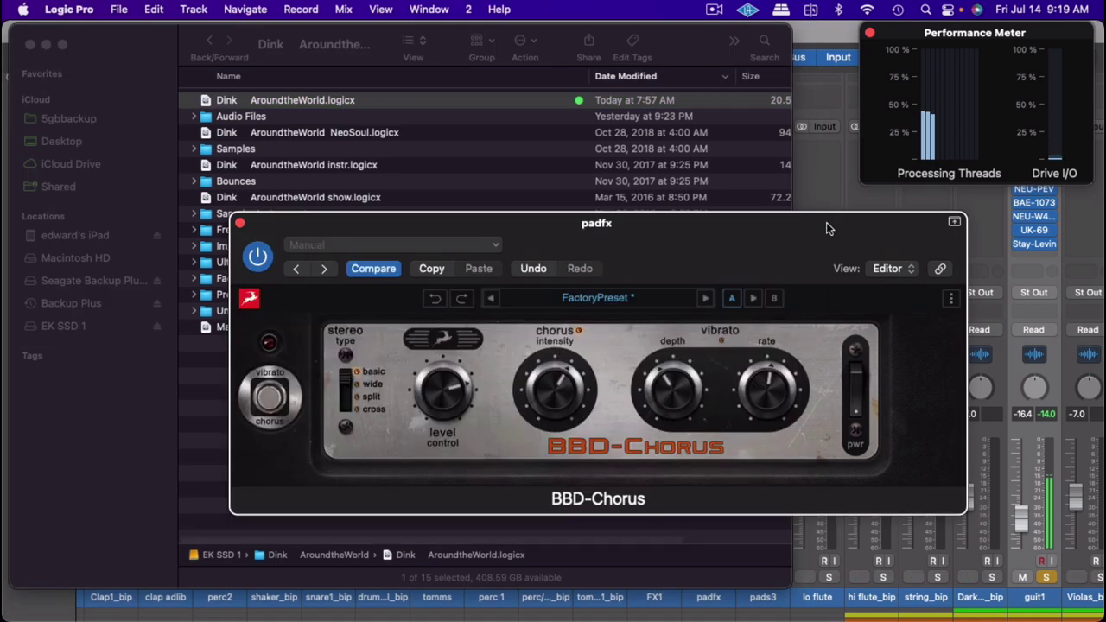
Open the FactoryPreset.xml preset file in the BBD-Chorus, look over its preset list again, and close the plug-in window
left_click(655, 298)
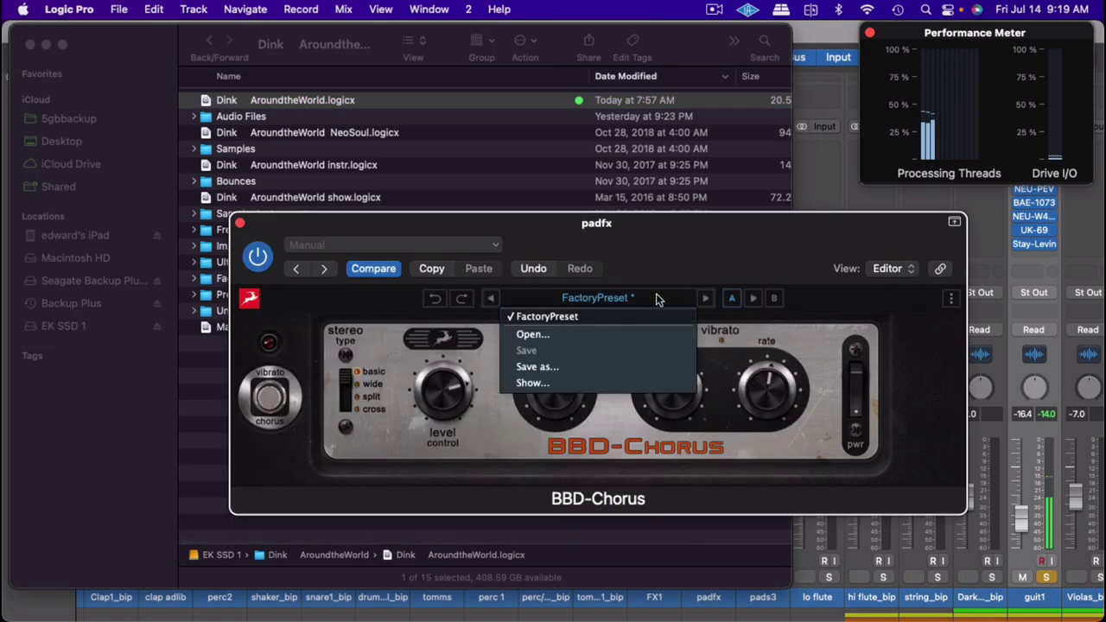
left_click(546, 337)
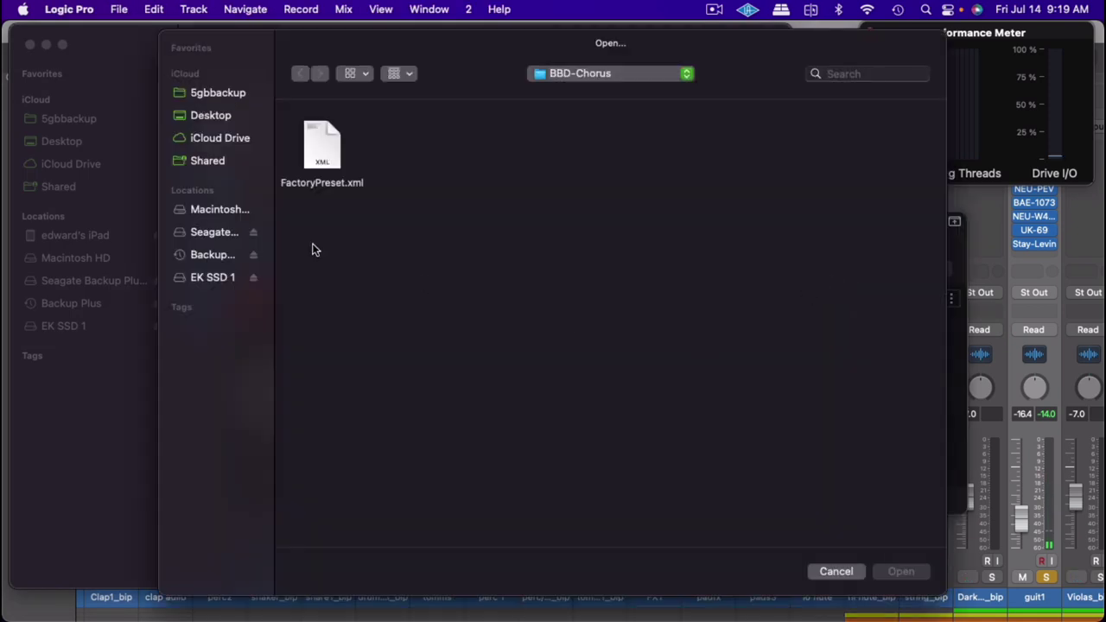
double_click(317, 165)
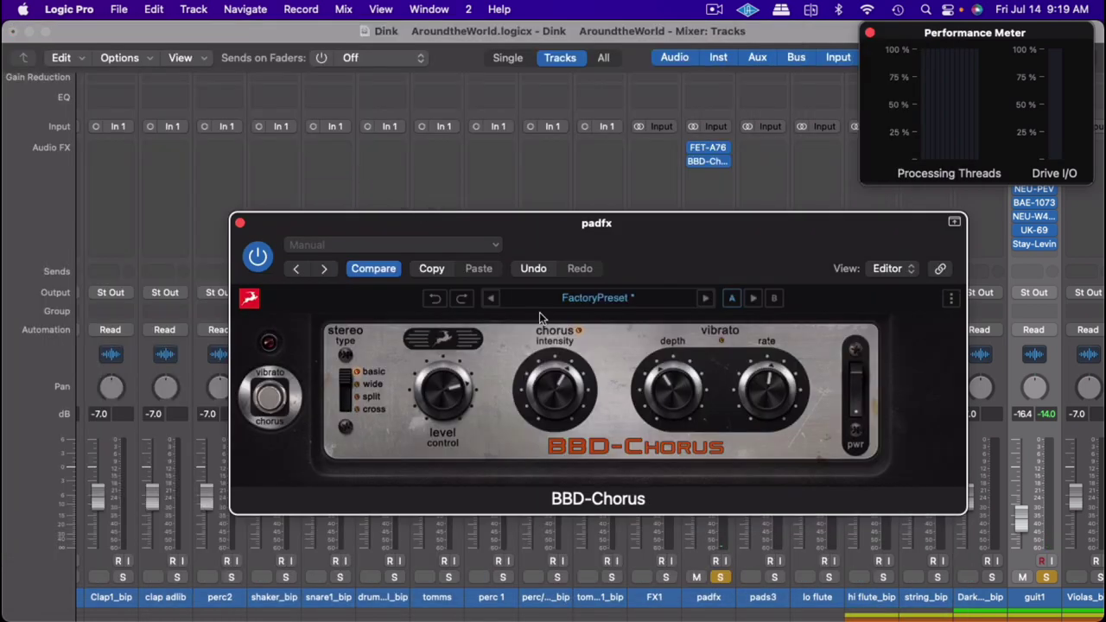
left_click(667, 302)
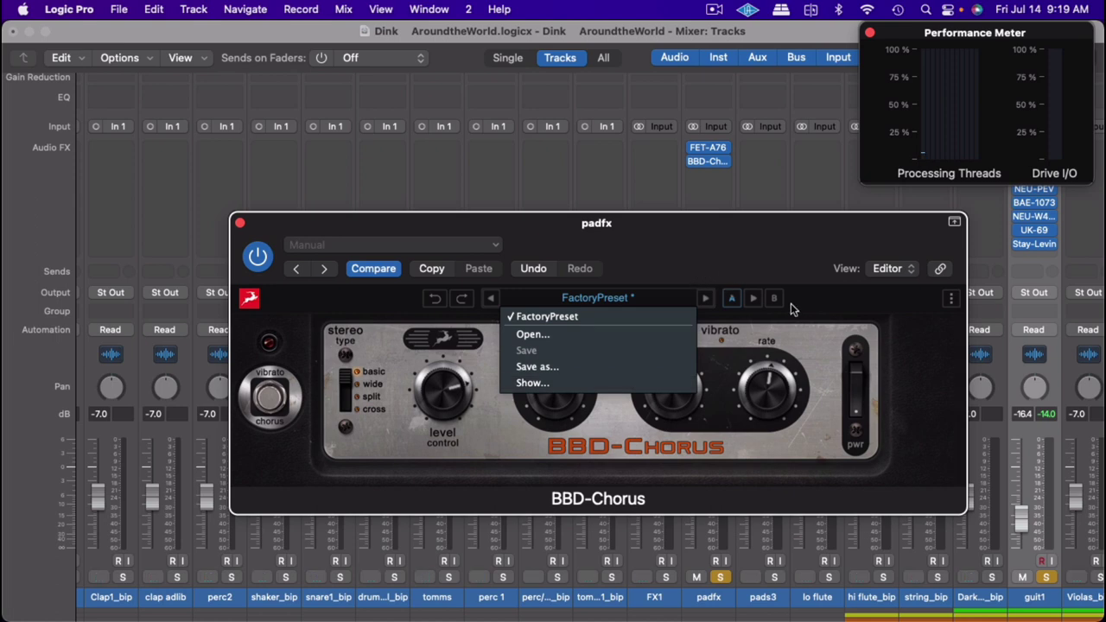
left_click(831, 306)
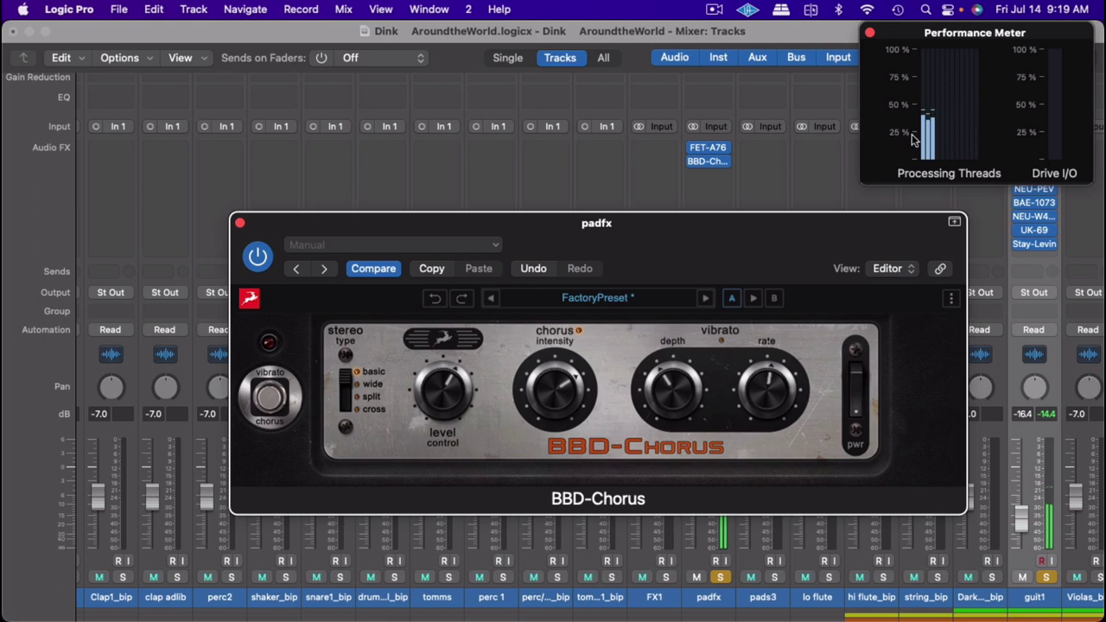
left_click(240, 223)
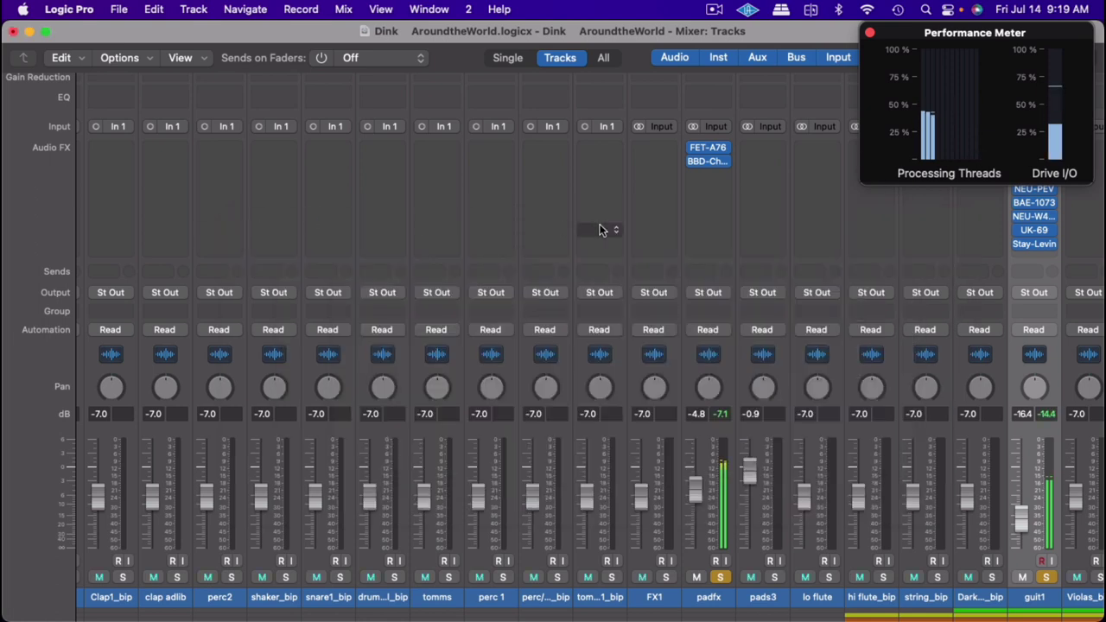
Insert the Antelope VEQ-HA32C in stereo below the BBD-Chorus on padfx
left_click(709, 175)
mouse_move(738, 373)
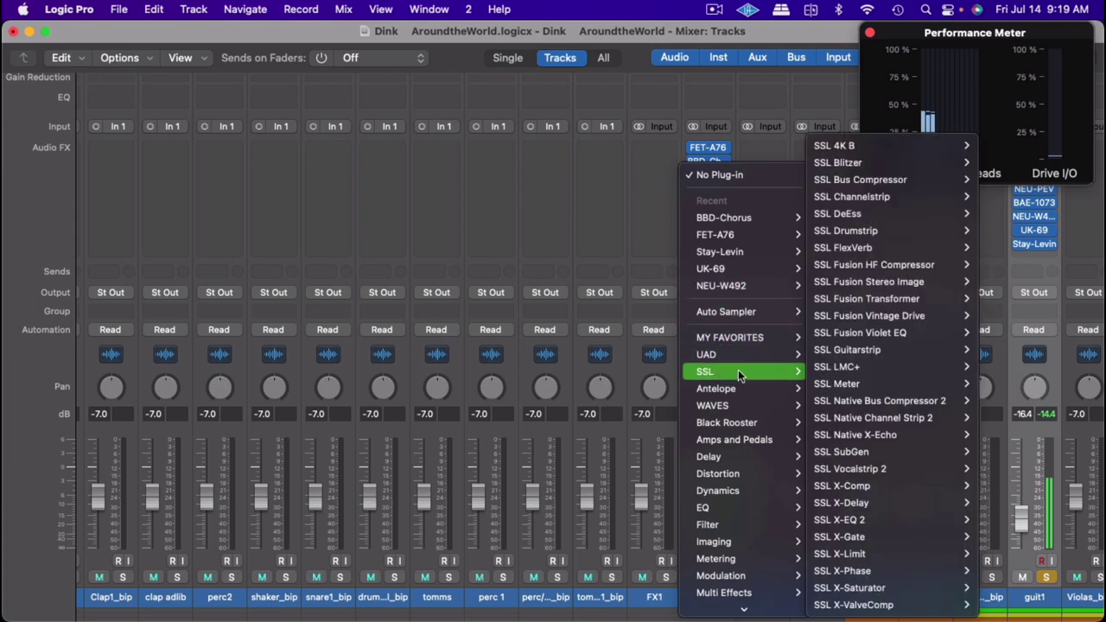
mouse_move(787, 424)
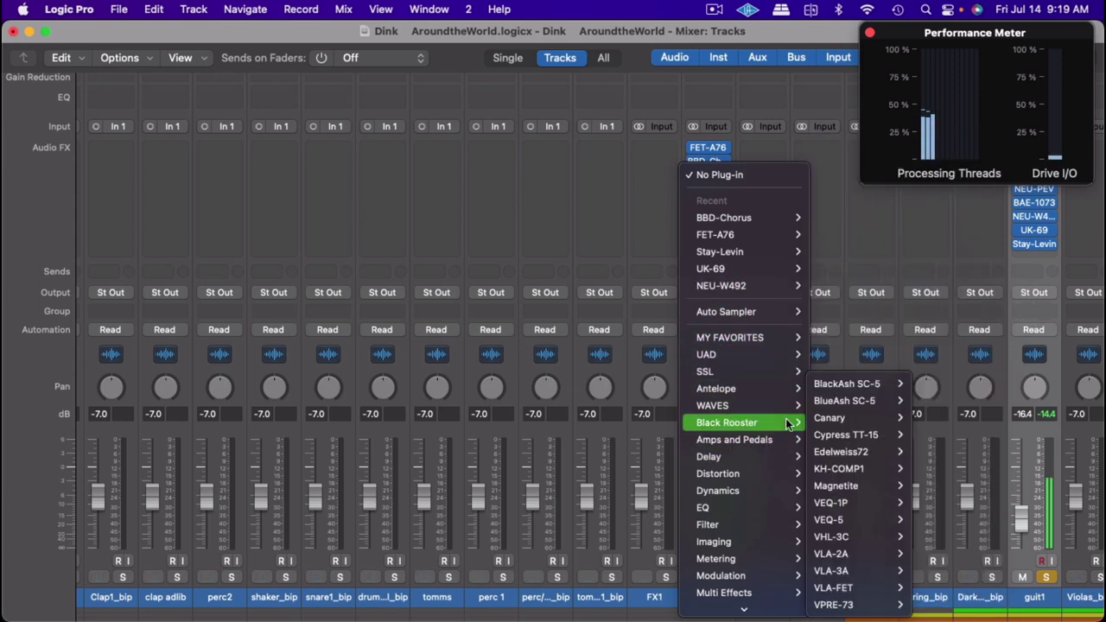
mouse_move(769, 392)
mouse_move(883, 446)
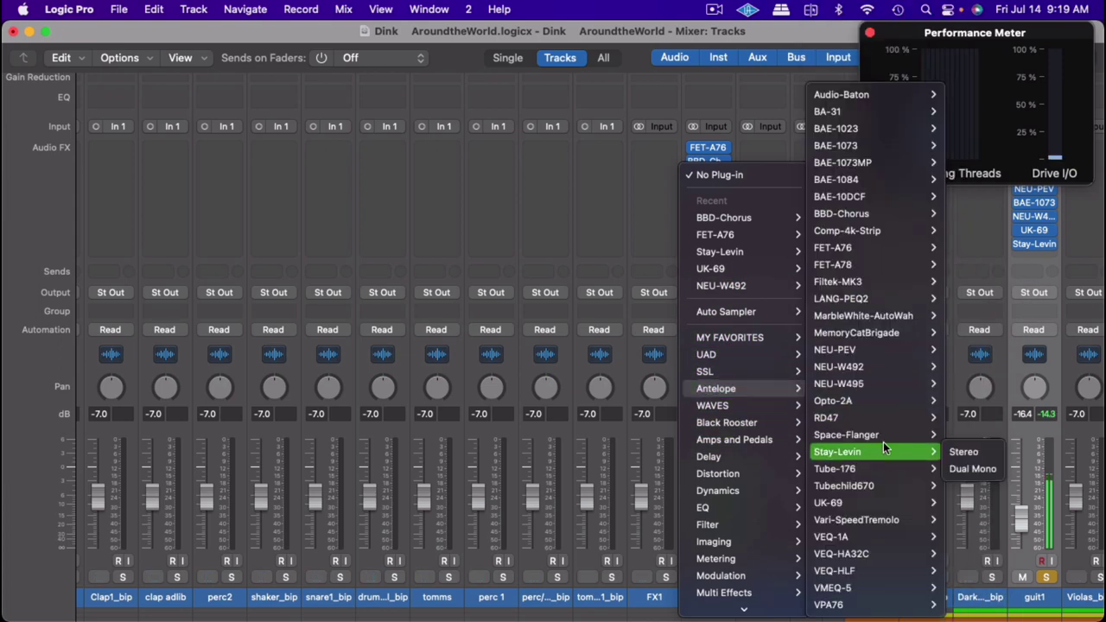
mouse_move(869, 553)
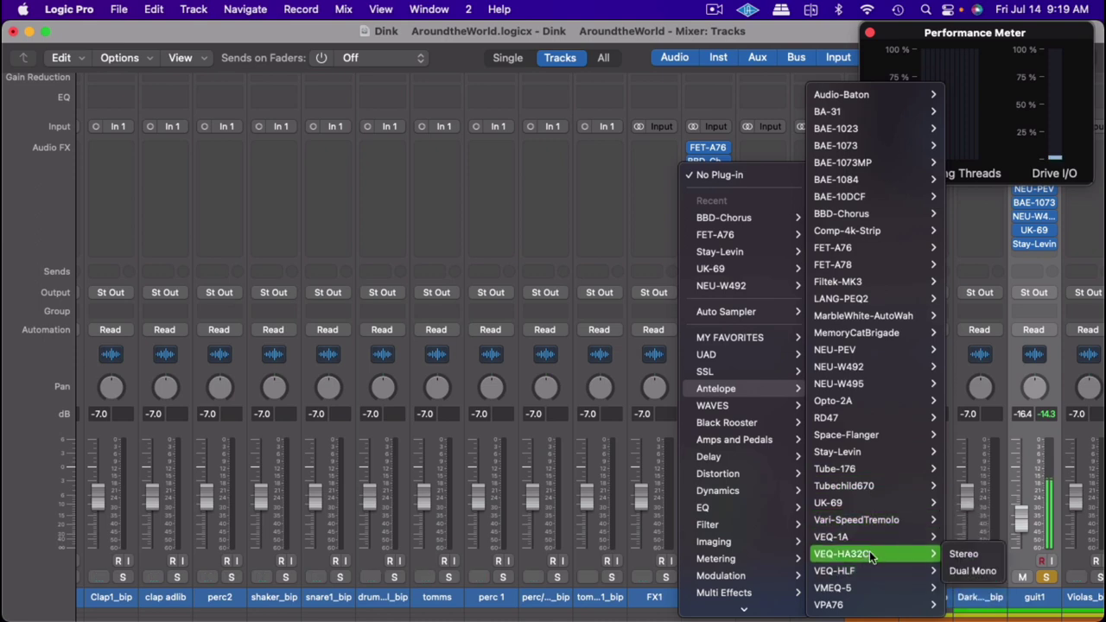
left_click(983, 550)
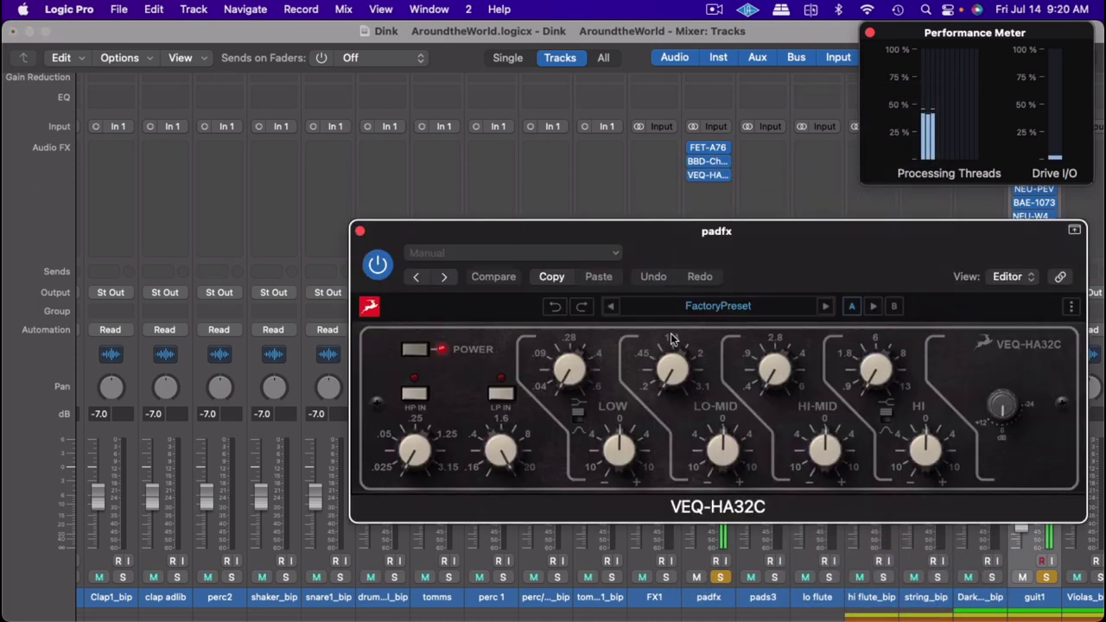
Boost the VEQ-HA32C's Hi and Lo-Mid gains, set the Hi frequency to 6, raise both mid frequencies, and close its window
left_click_drag(878, 370, 946, 389)
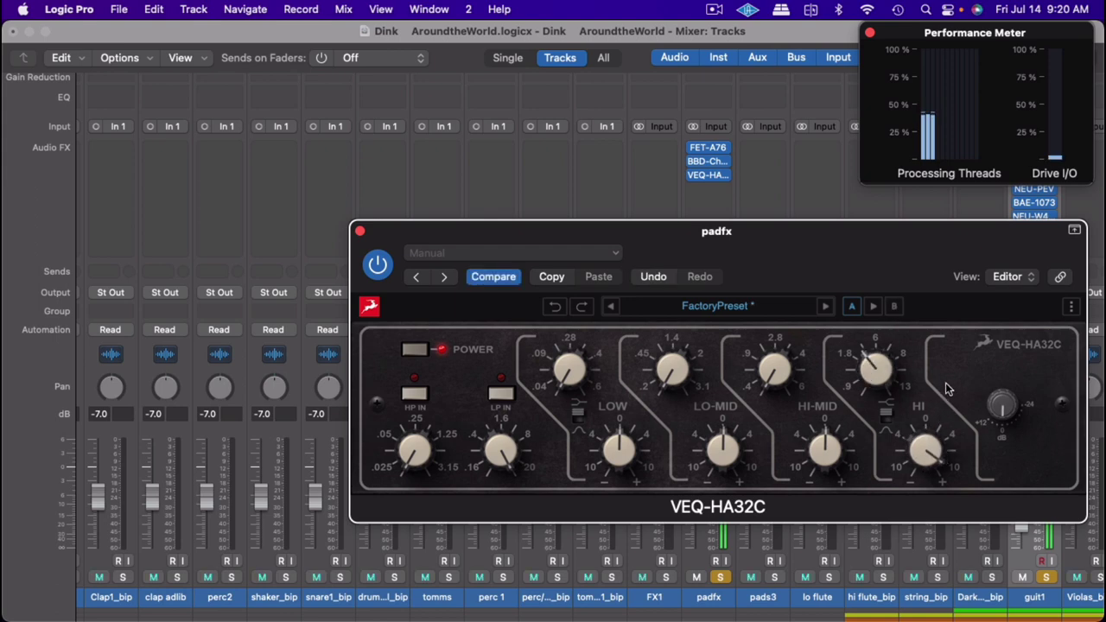
left_click_drag(879, 374, 885, 356)
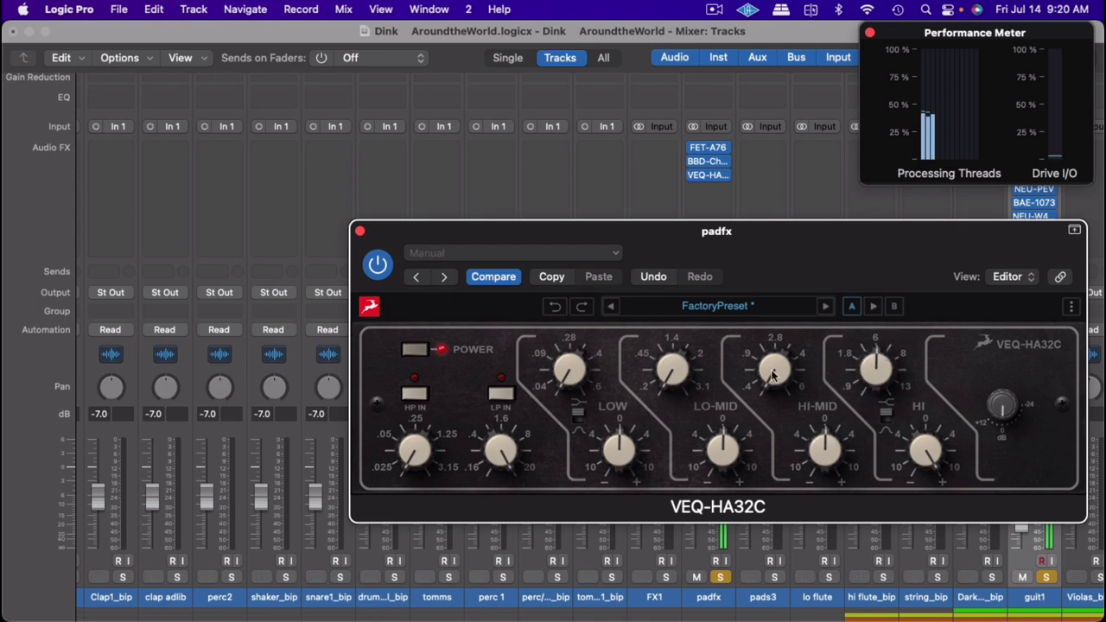
left_click_drag(773, 373, 768, 286)
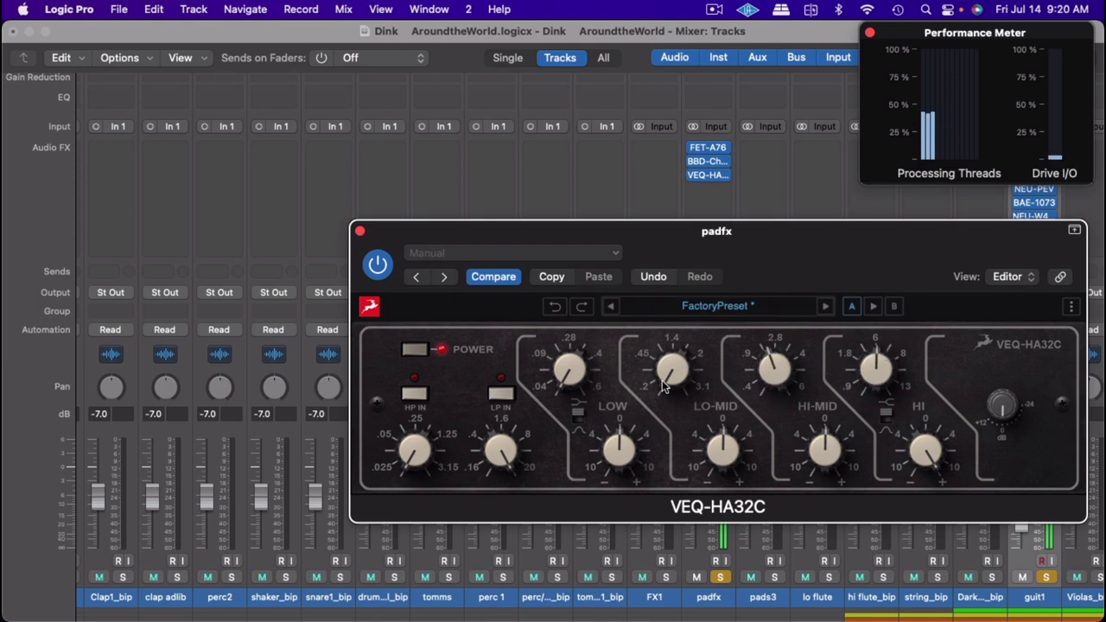
left_click_drag(662, 380, 667, 320)
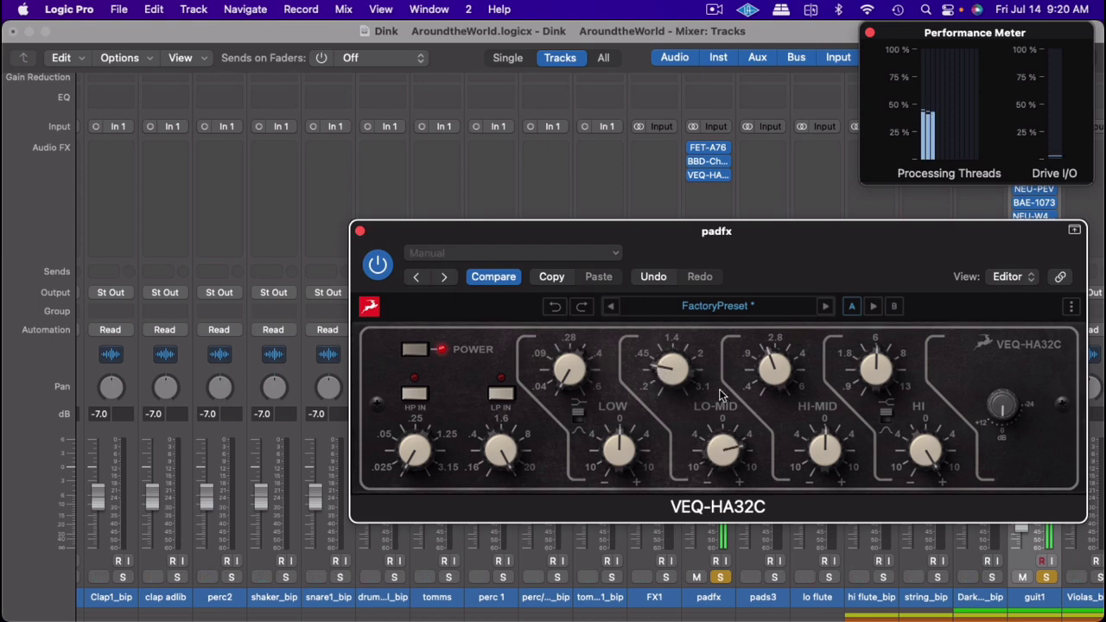
left_click_drag(718, 395, 714, 403)
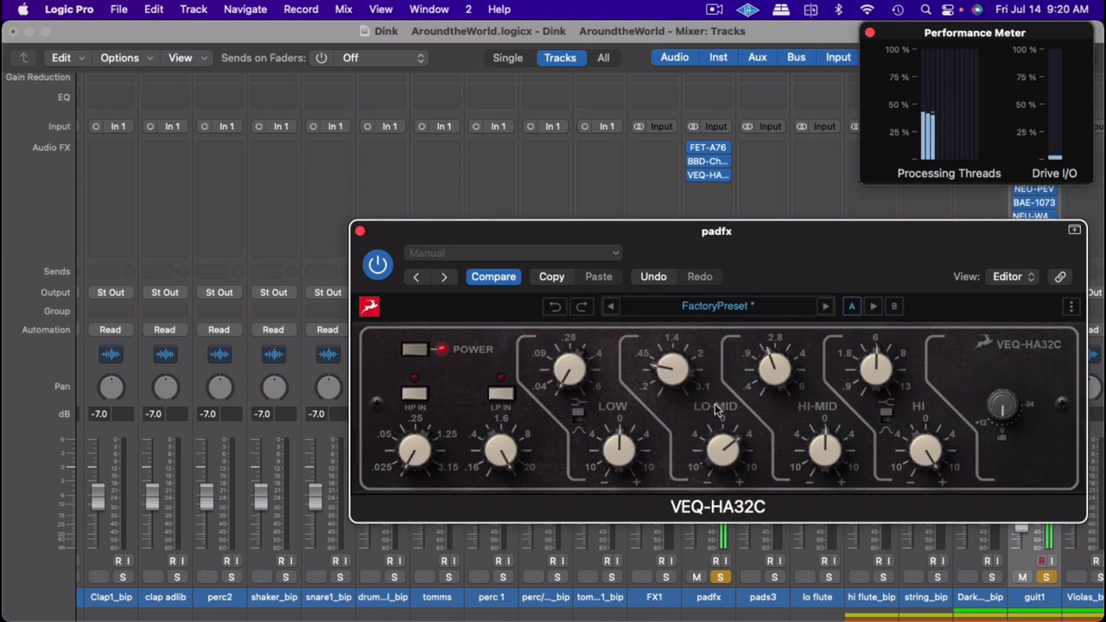
left_click(359, 231)
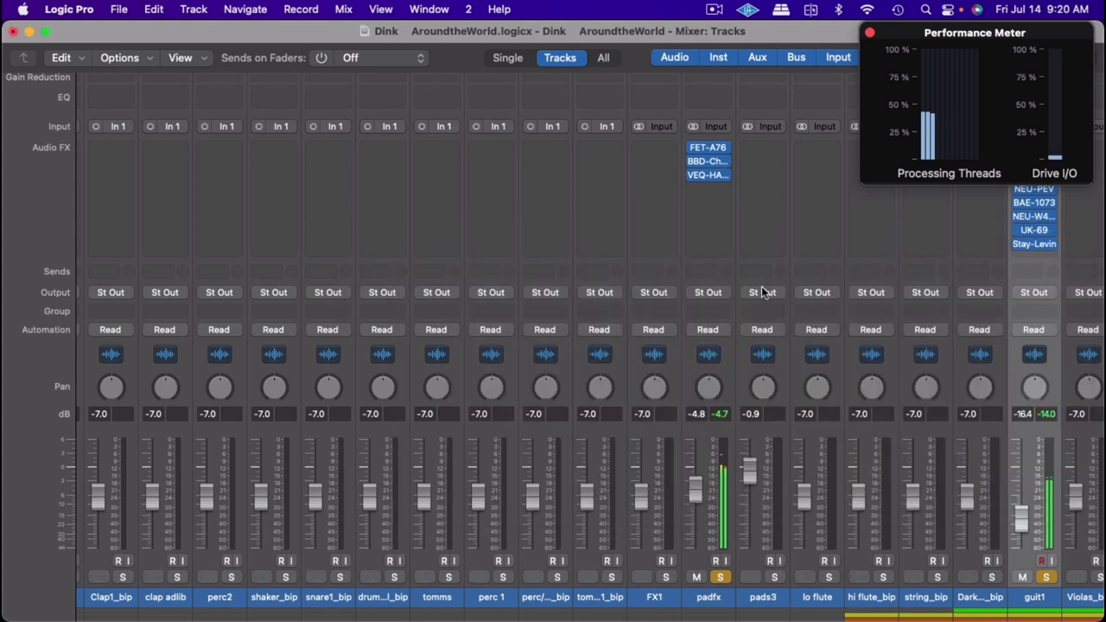
Insert the Antelope Vari-SpeedTremolo in stereo below the VEQ-HA32C on padfx
left_click(698, 190)
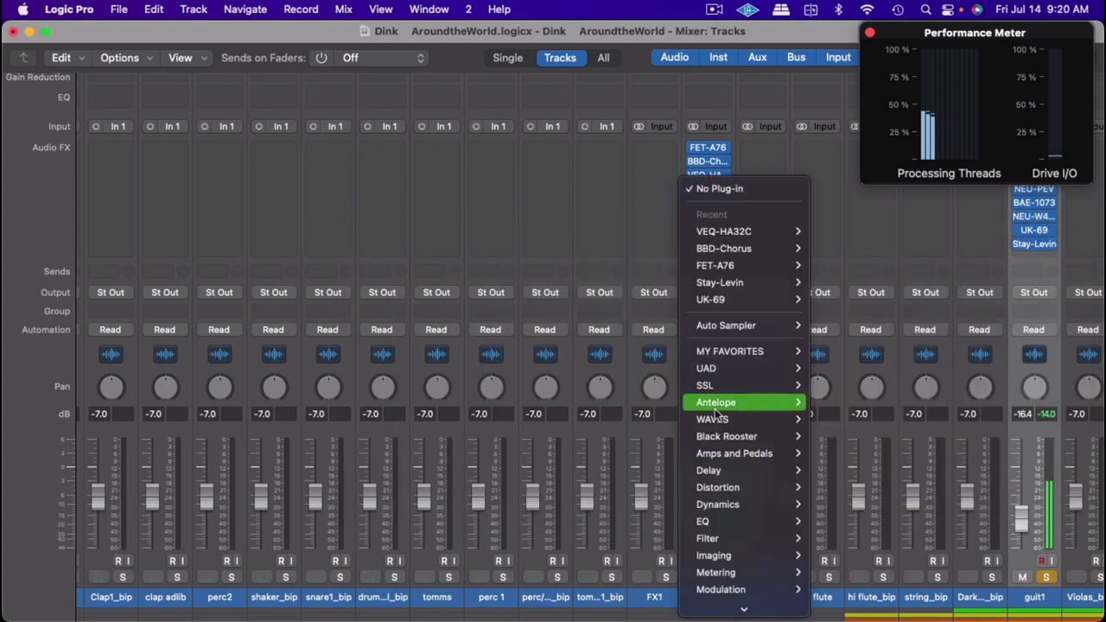
mouse_move(727, 404)
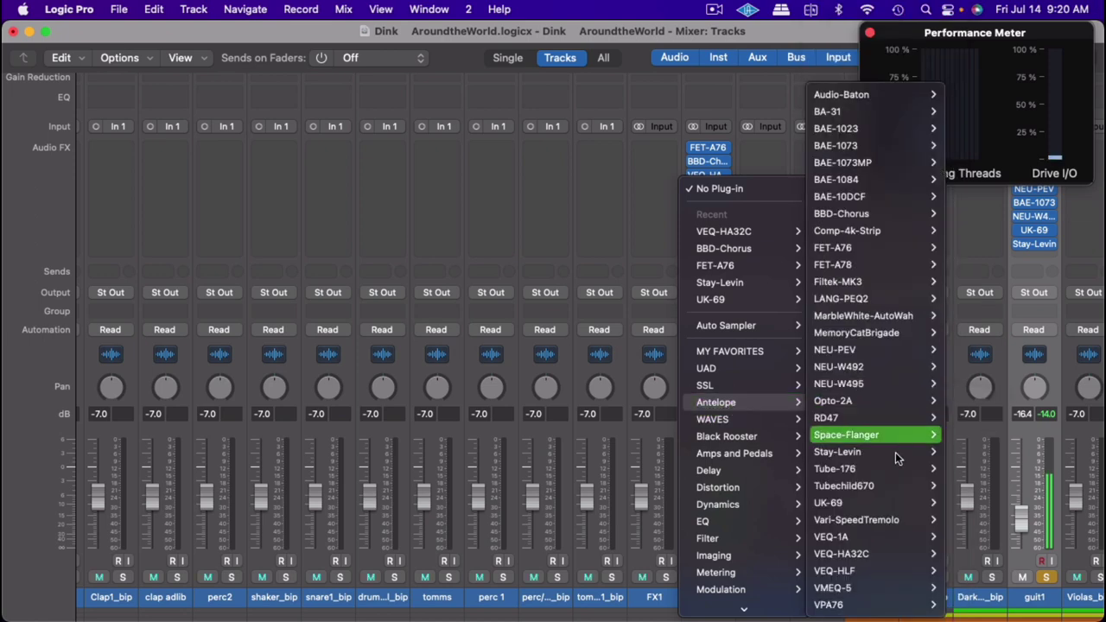
mouse_move(893, 522)
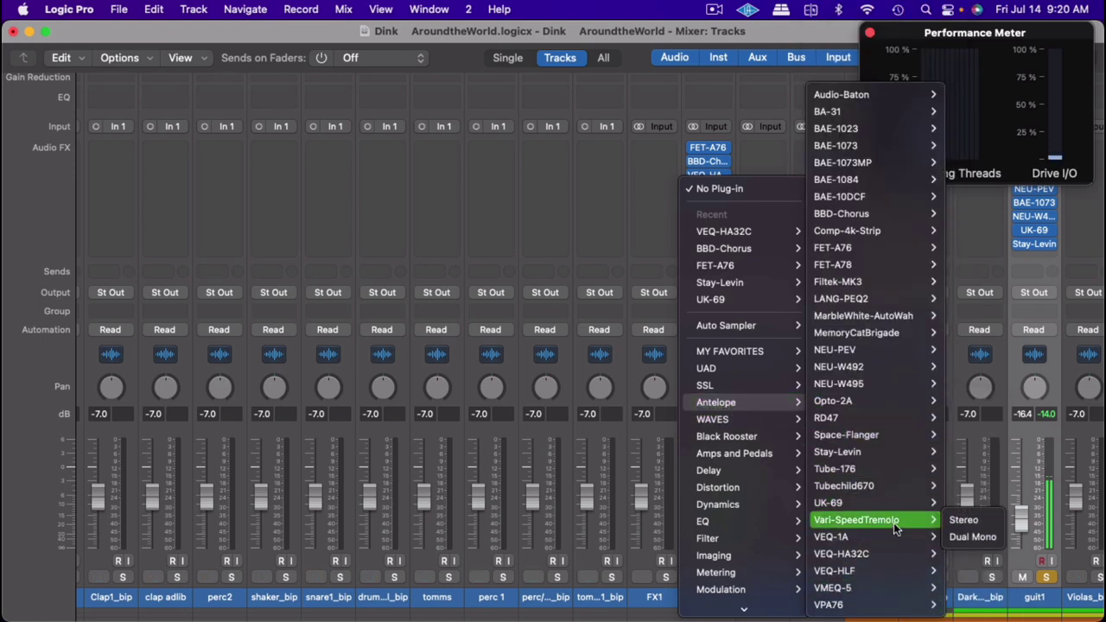
left_click(981, 521)
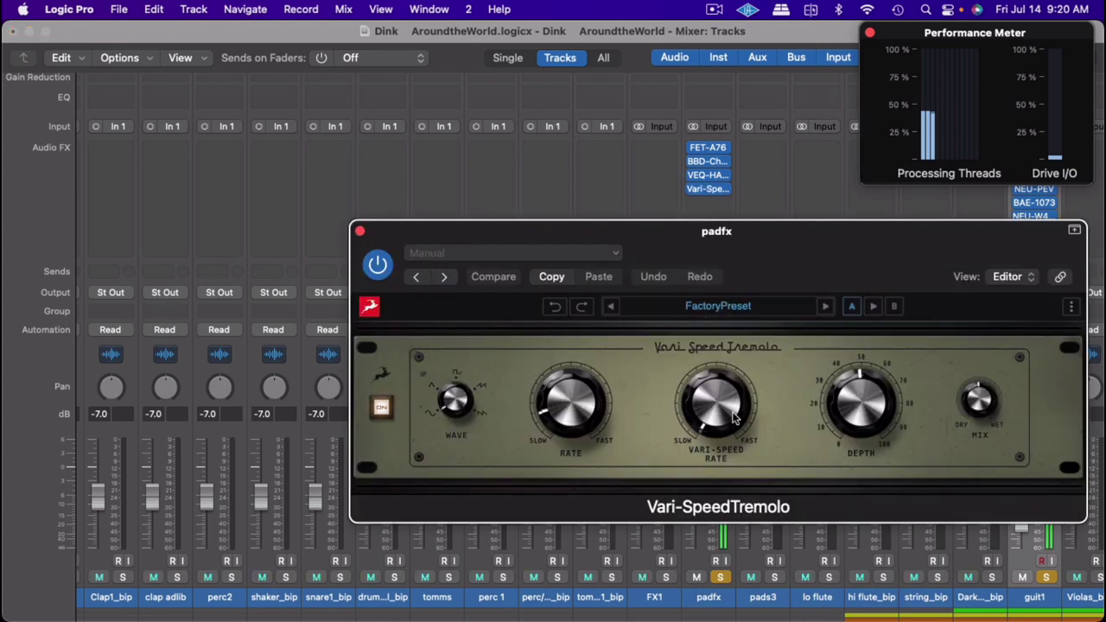
Raise the Vari-SpeedTremolo's rate and vari-speed rate, choose the square wave, turn the mix fully wet, and close its window
left_click_drag(722, 414, 736, 337)
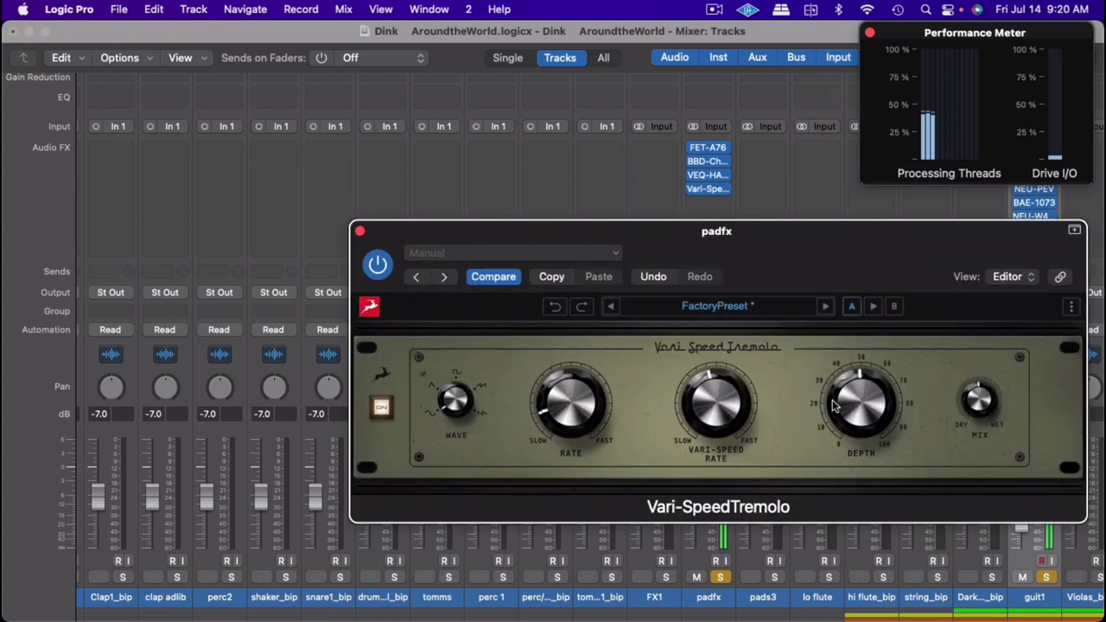
left_click_drag(523, 416, 586, 339)
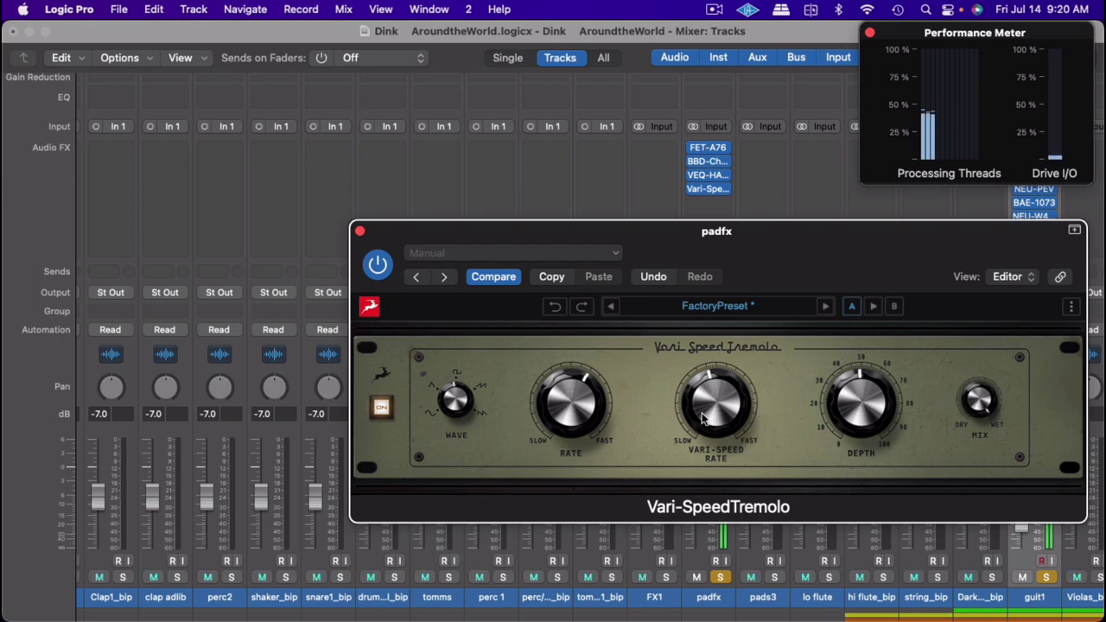
left_click_drag(706, 419, 706, 392)
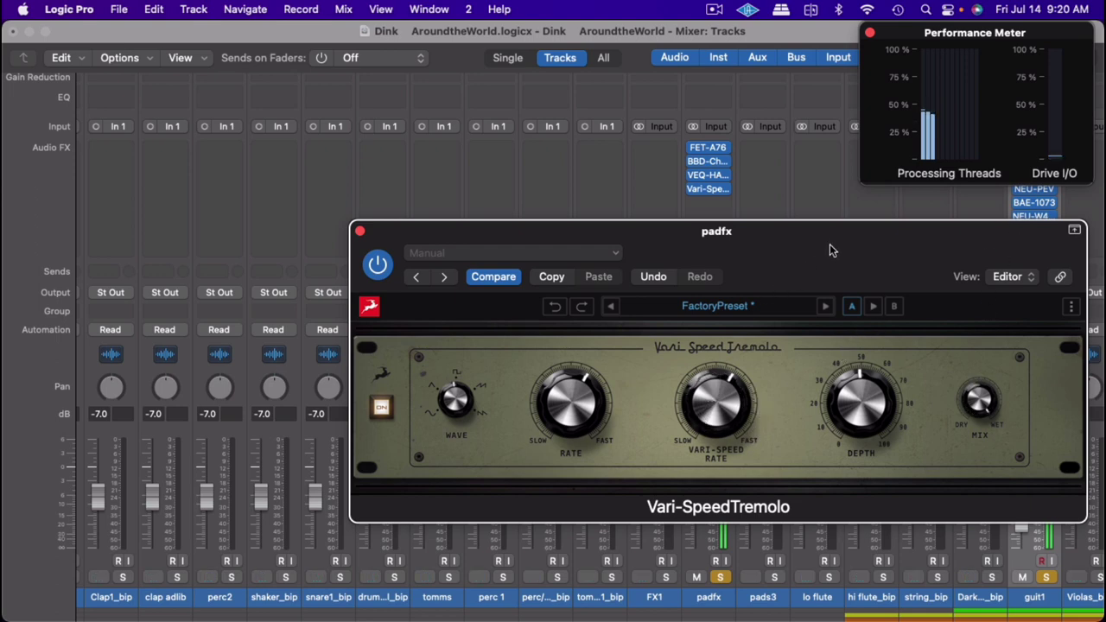
left_click_drag(806, 243, 619, 225)
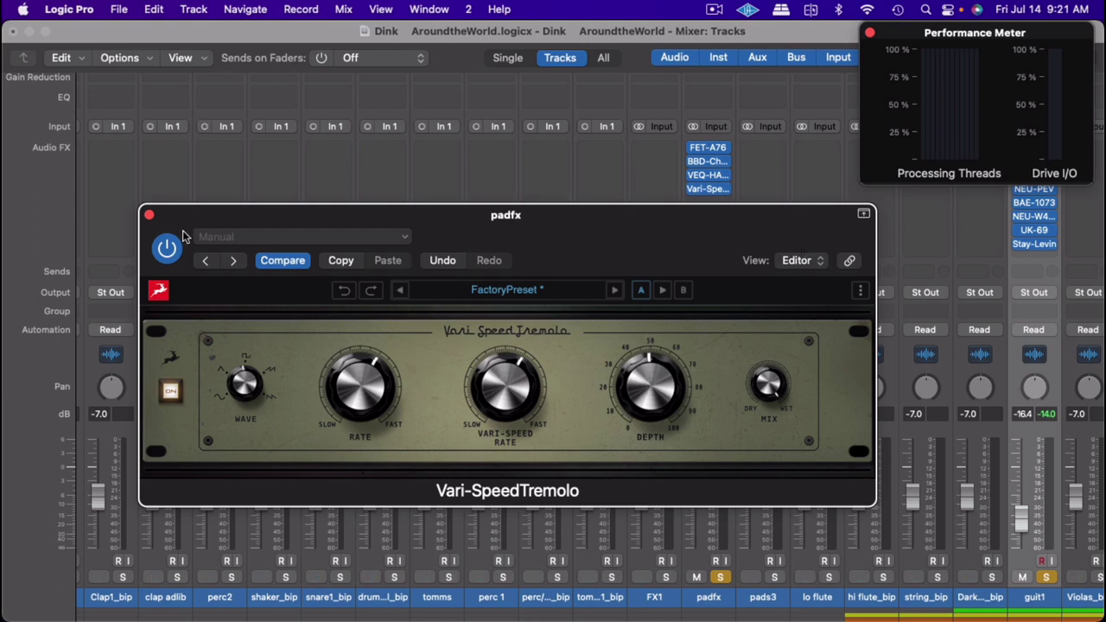
left_click(149, 215)
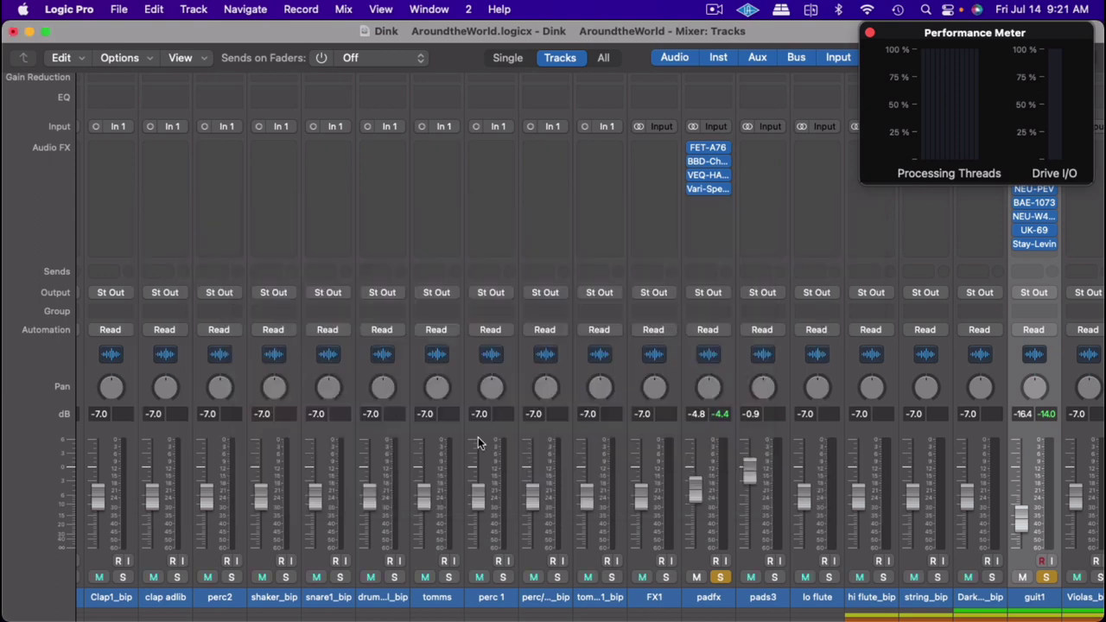
Review the padfx and guit1 plug-in chains across the mixer and the plug-in choices for guit1's next empty slot
scroll(530, 470, "left", 2)
scroll(531, 470, "right", 10)
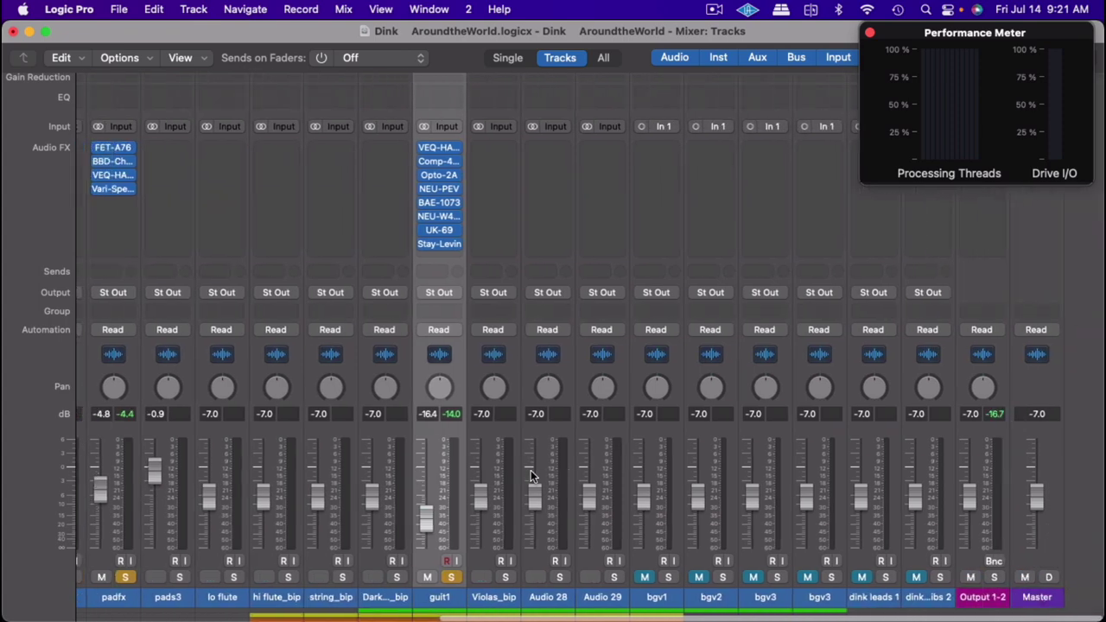
scroll(531, 470, "left", 5)
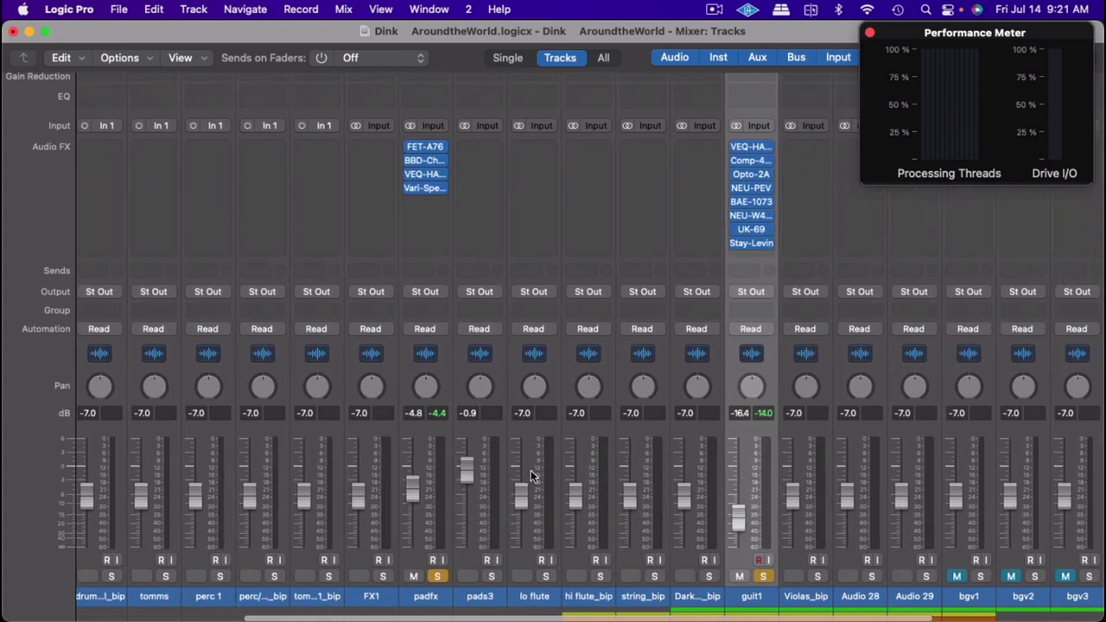
scroll(530, 470, "right", 2)
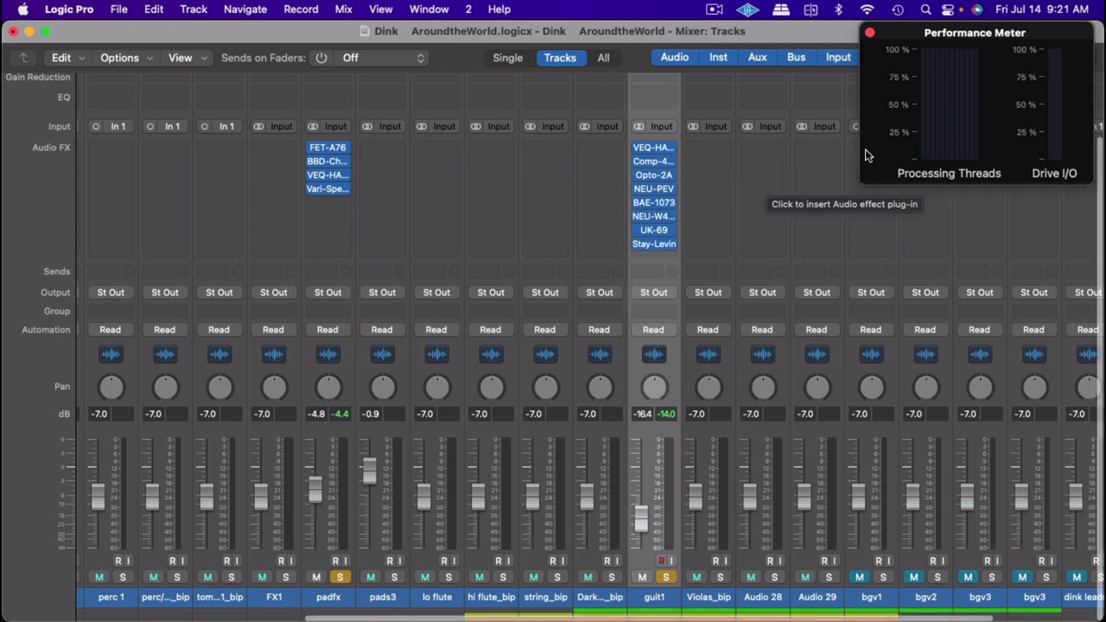
scroll(649, 416, "left", 3)
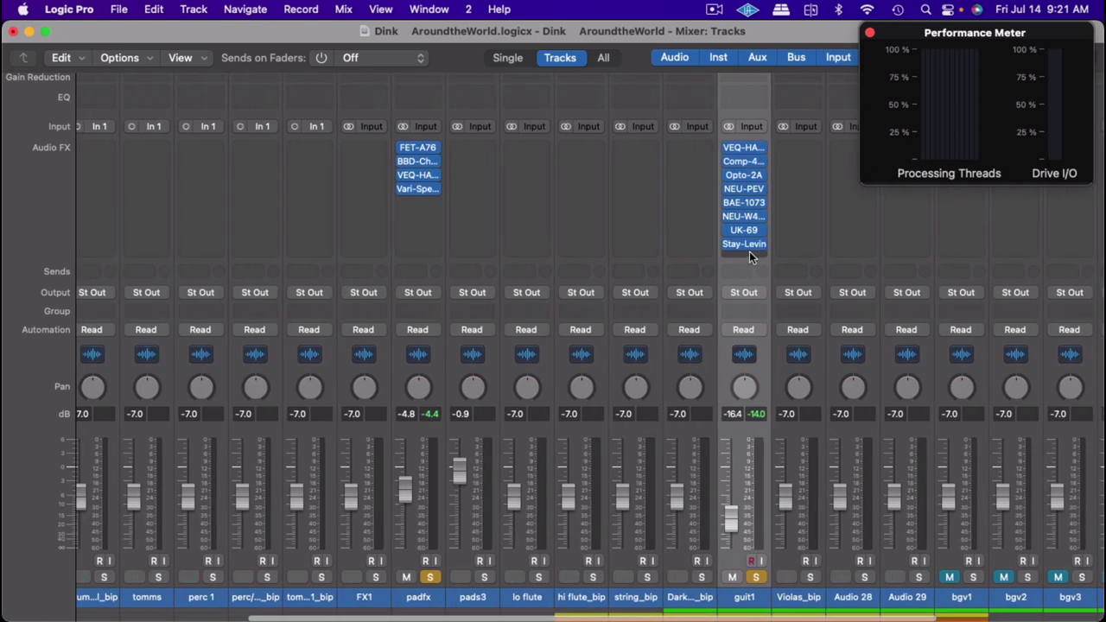
left_click(749, 252)
mouse_move(739, 366)
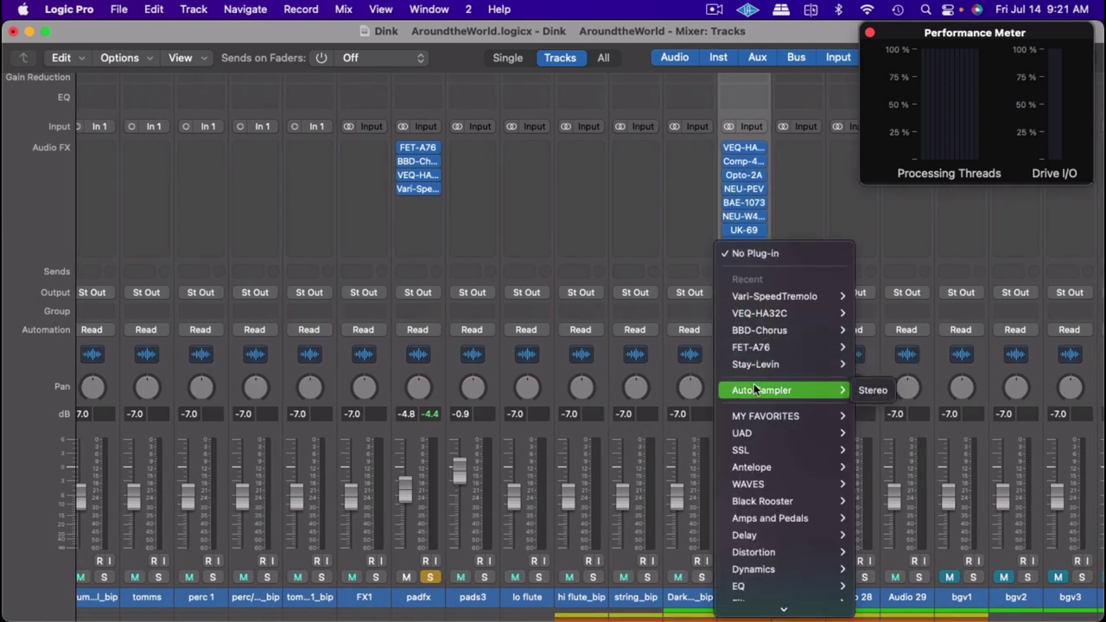
mouse_move(736, 345)
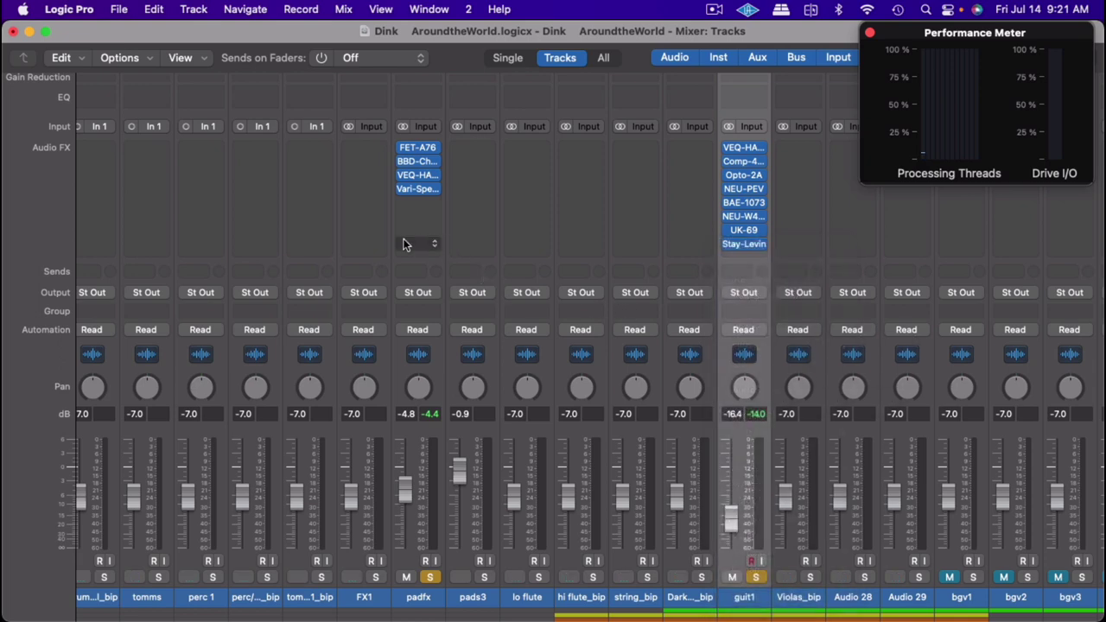
Insert the Antelope LANG-PEQ2 in stereo below the Vari-SpeedTremolo on padfx and reposition its window
left_click(407, 205)
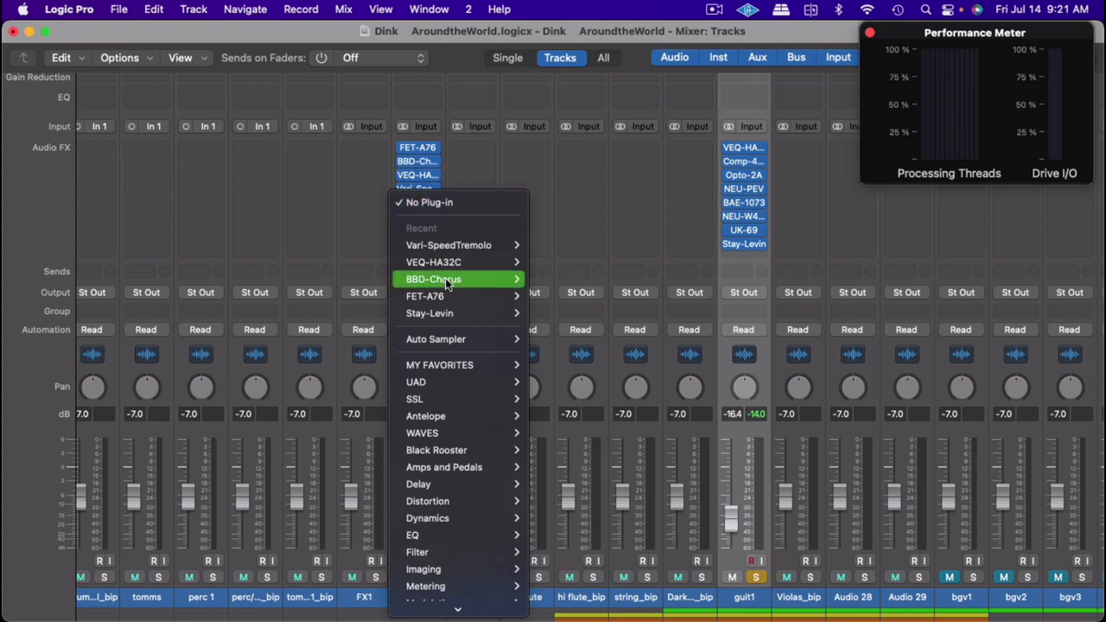
mouse_move(458, 417)
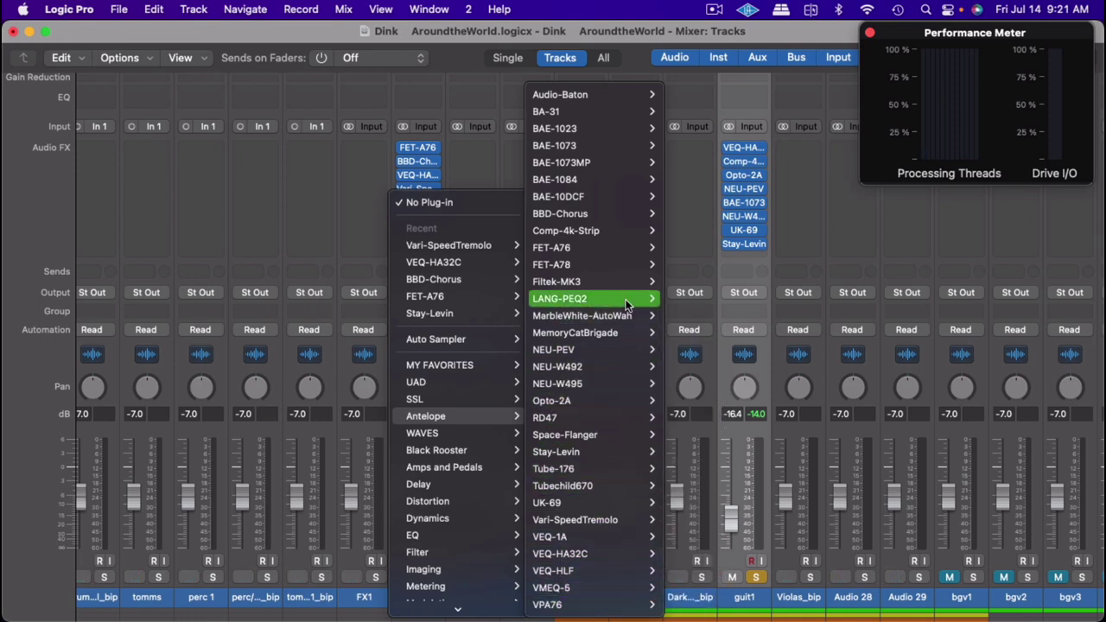
mouse_move(626, 298)
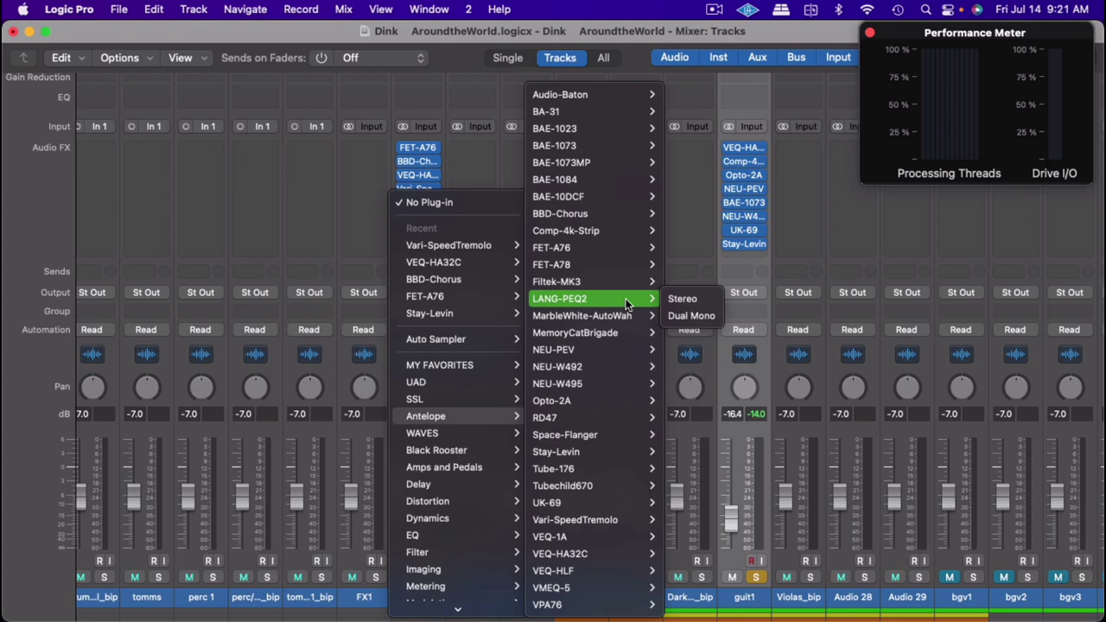
left_click(683, 303)
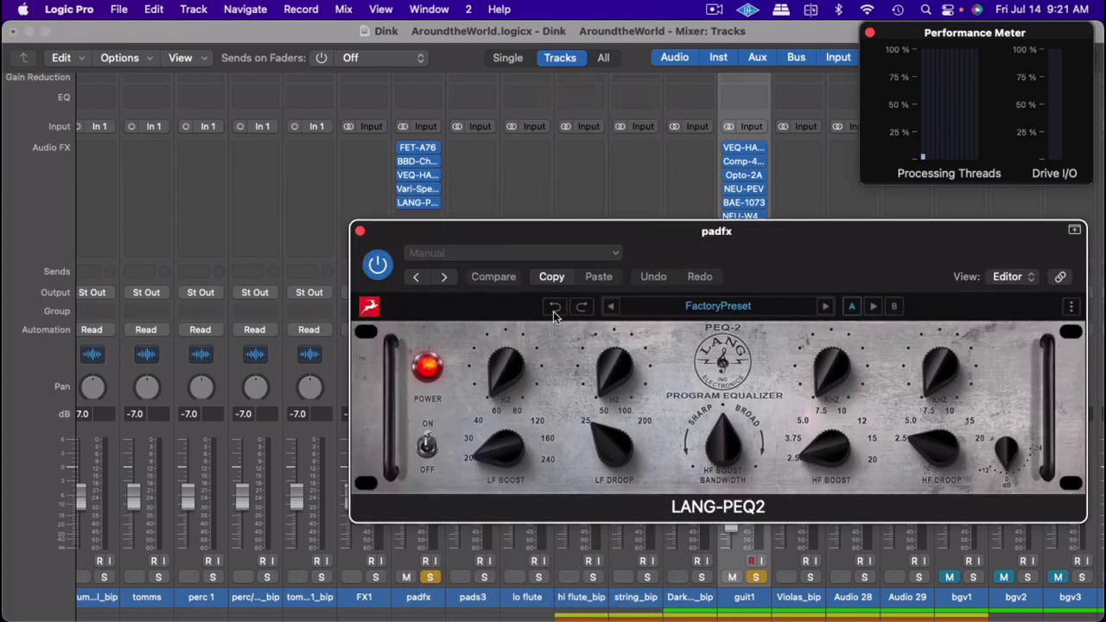
left_click_drag(817, 245, 664, 237)
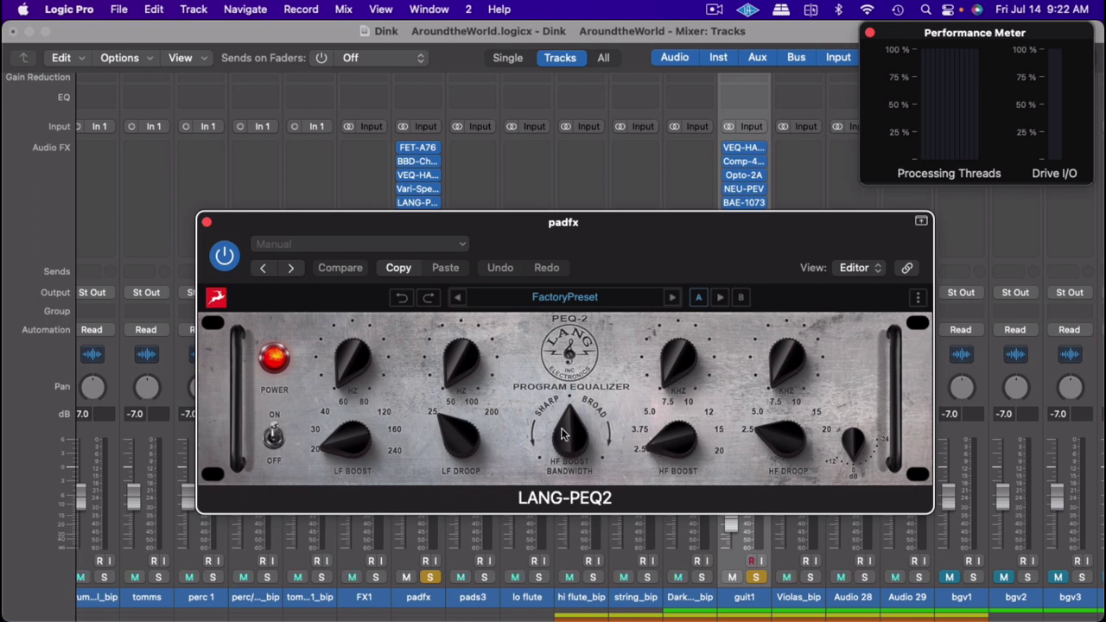
Broaden the LANG-PEQ2's HF boost bandwidth, start playback, turn HF boost fully up at 12 kHz, and raise the HF droop amount
left_click_drag(562, 434, 569, 395)
key("space")
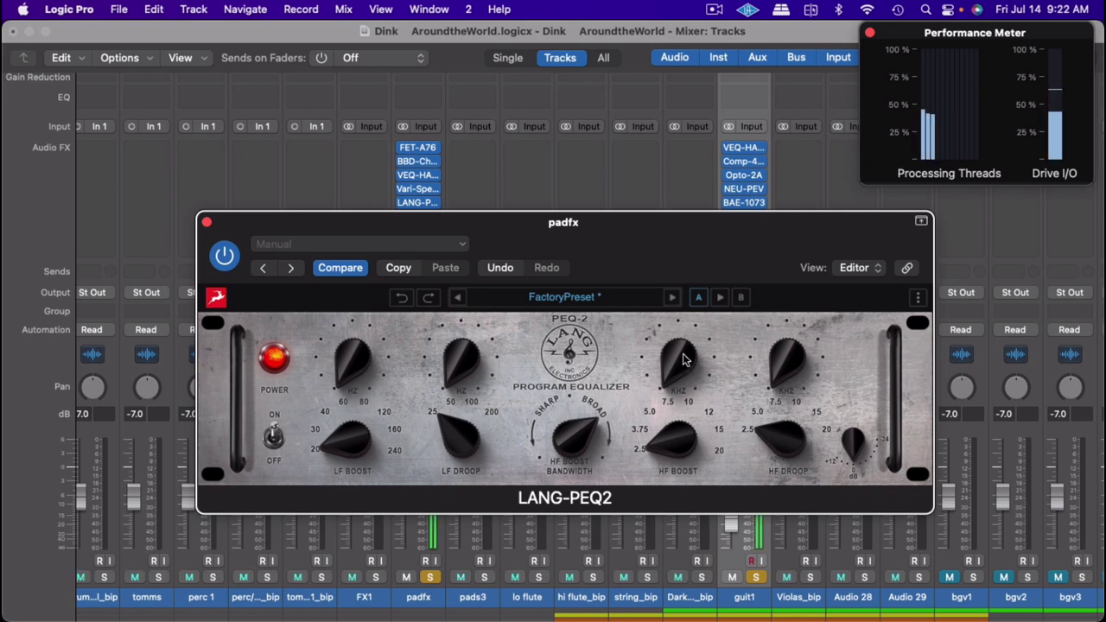
left_click_drag(687, 367, 665, 486)
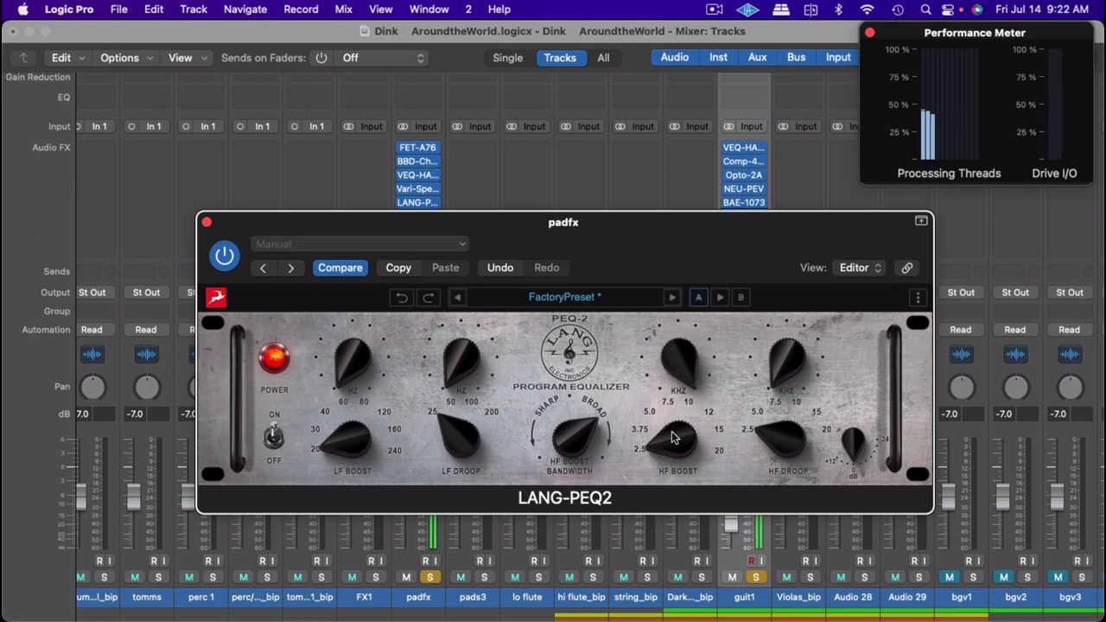
left_click_drag(674, 439, 711, 336)
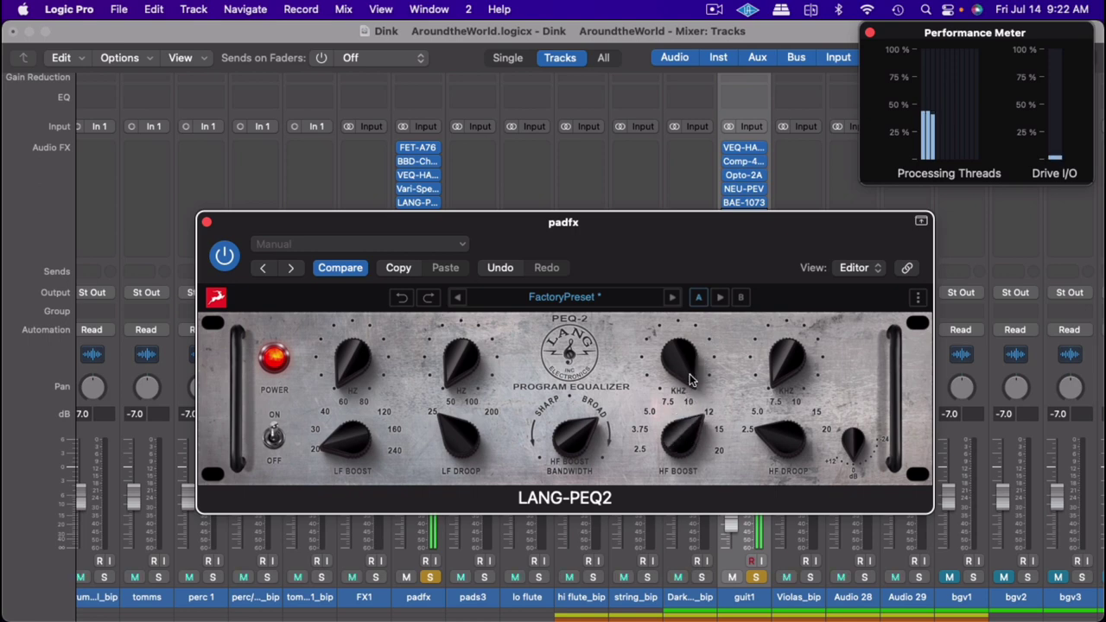
left_click_drag(783, 367, 810, 242)
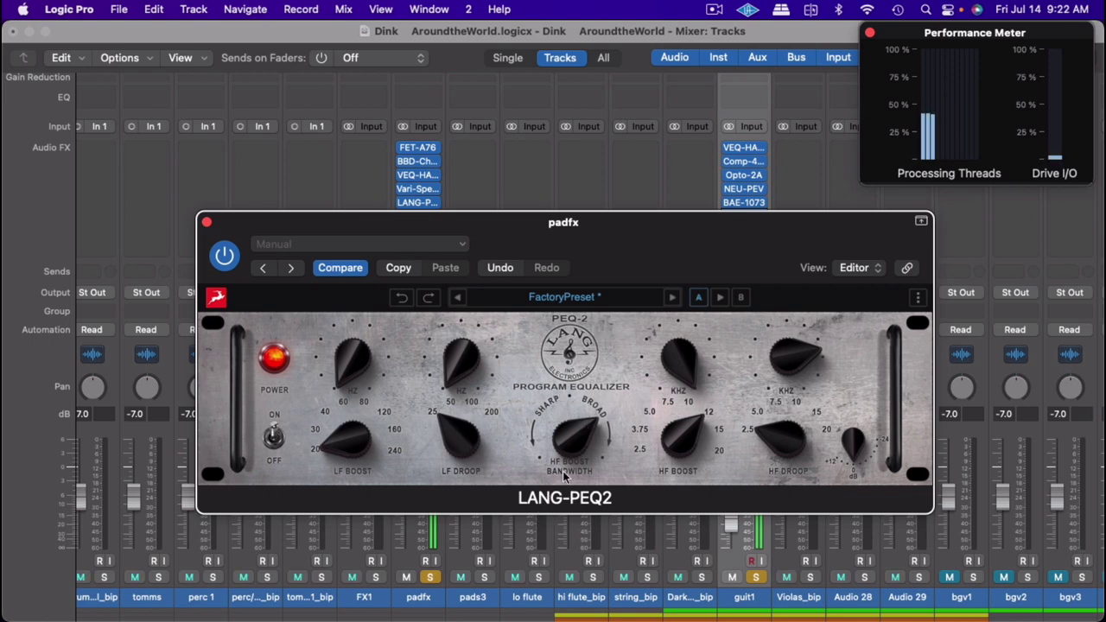
Set the LANG-PEQ2's LF droop frequency to 200 Hz, its LF droop amount to about mid-range, and the LF boost frequency to 80 Hz
left_click_drag(465, 442, 495, 145)
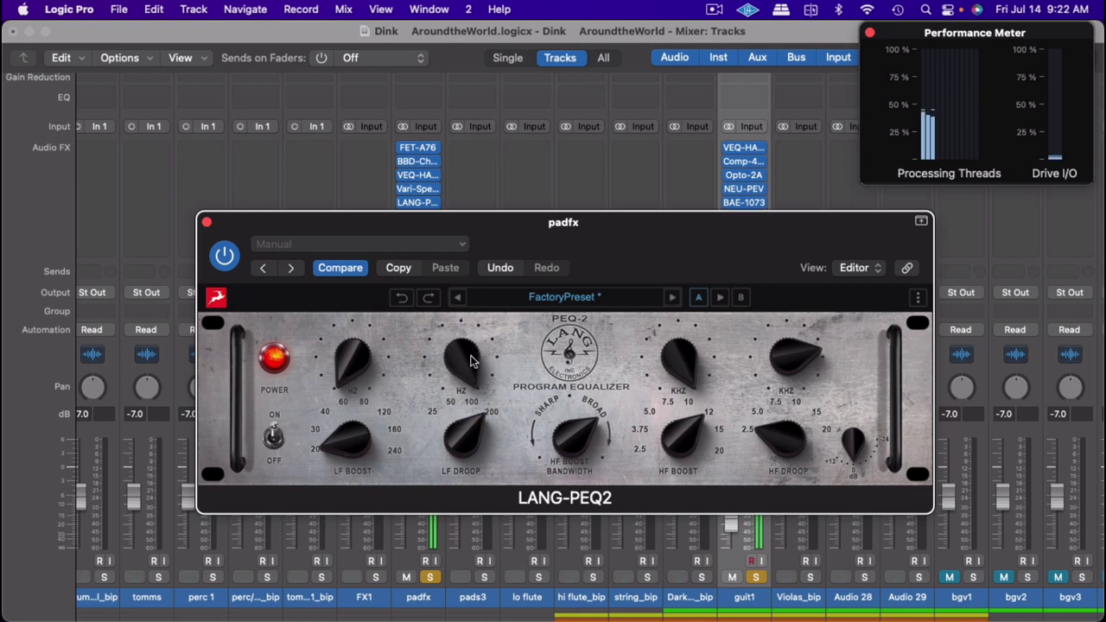
left_click_drag(471, 361, 451, 451)
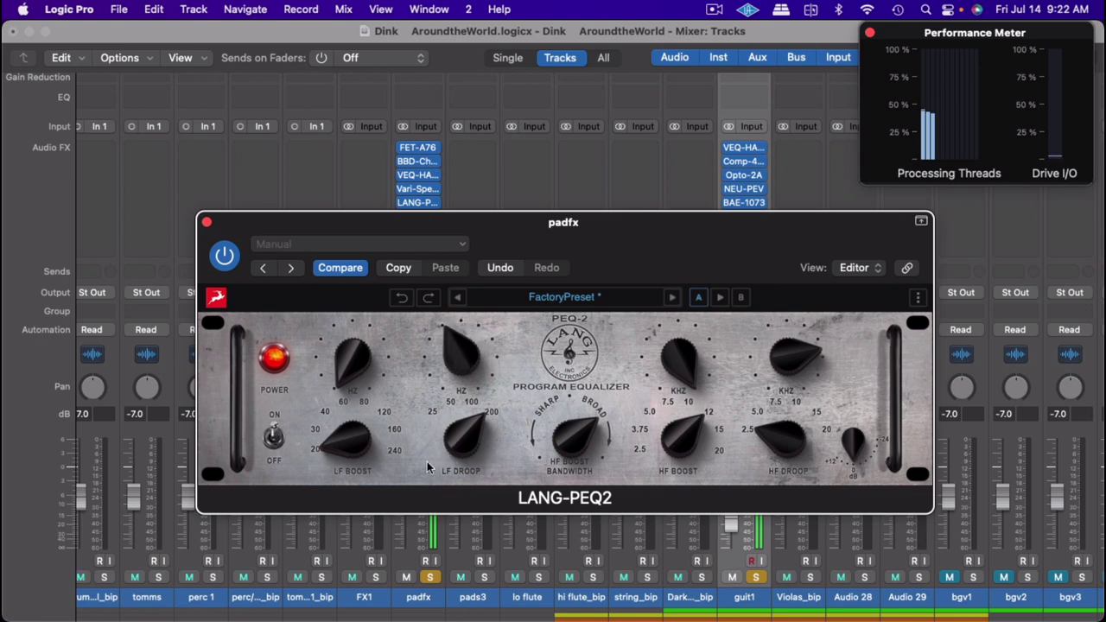
left_click_drag(350, 445, 363, 348)
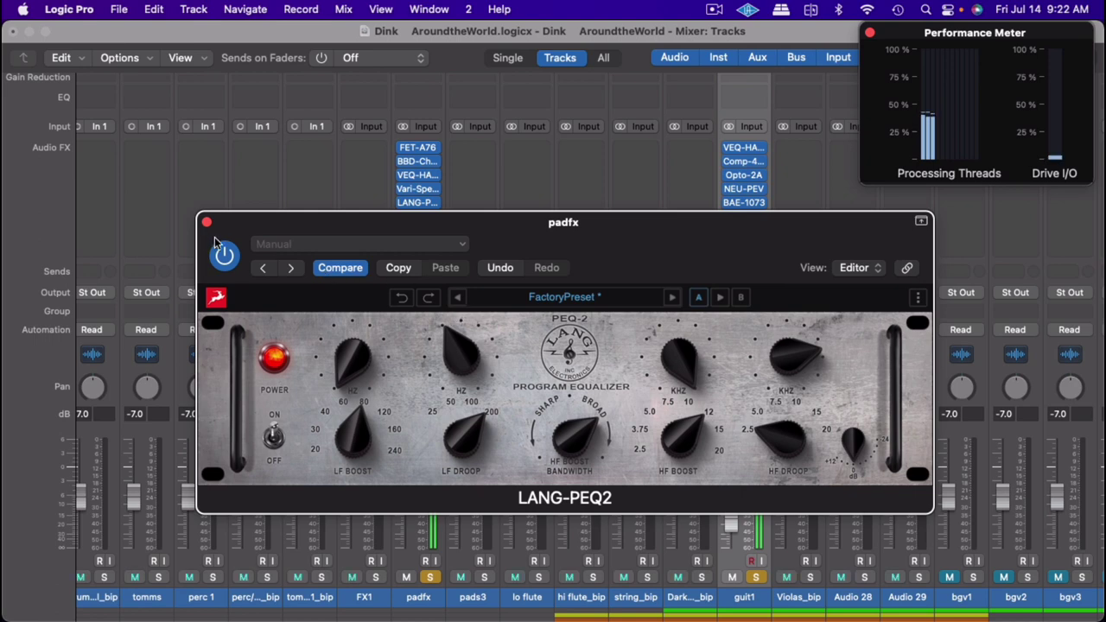
Compare padfx with and without the LANG-PEQ2 during playback, leaving the plug-in bypassed
left_click(226, 254)
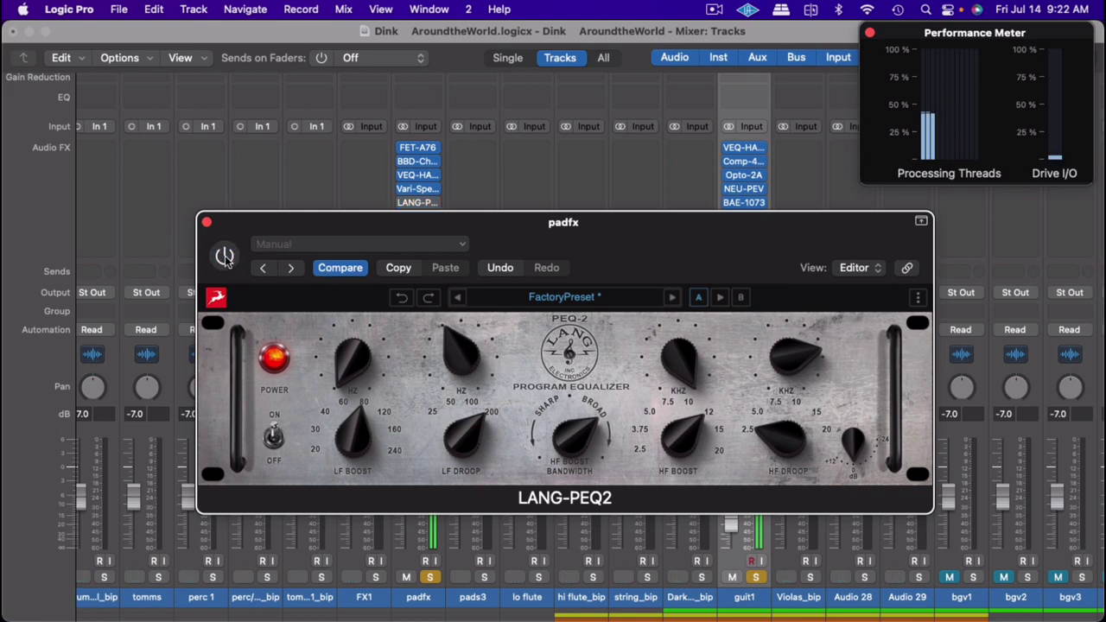
left_click(225, 257)
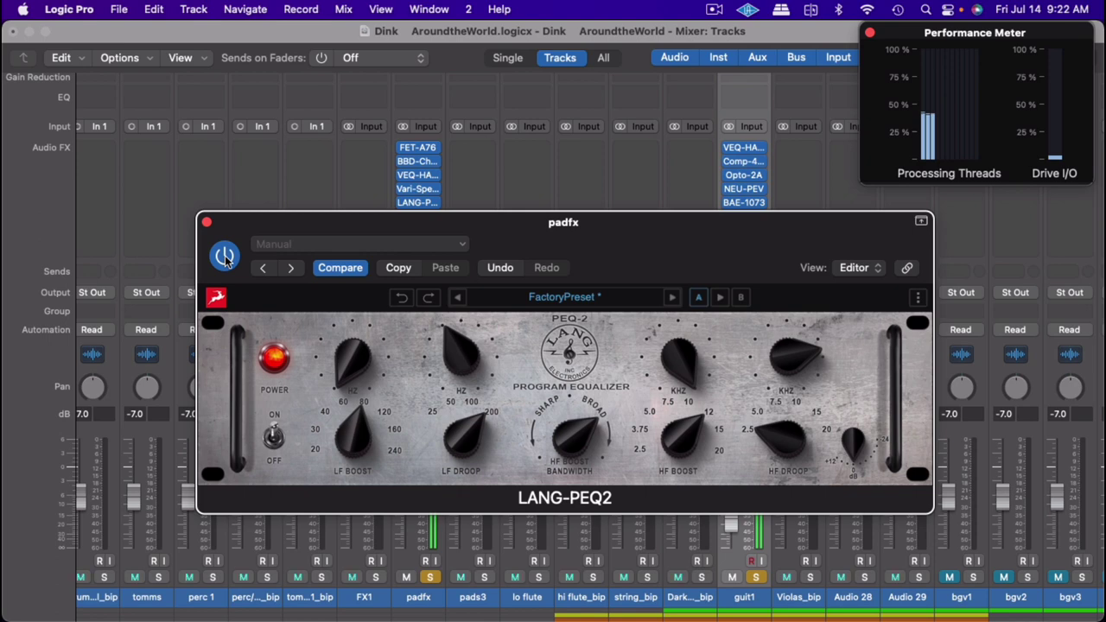
left_click(225, 257)
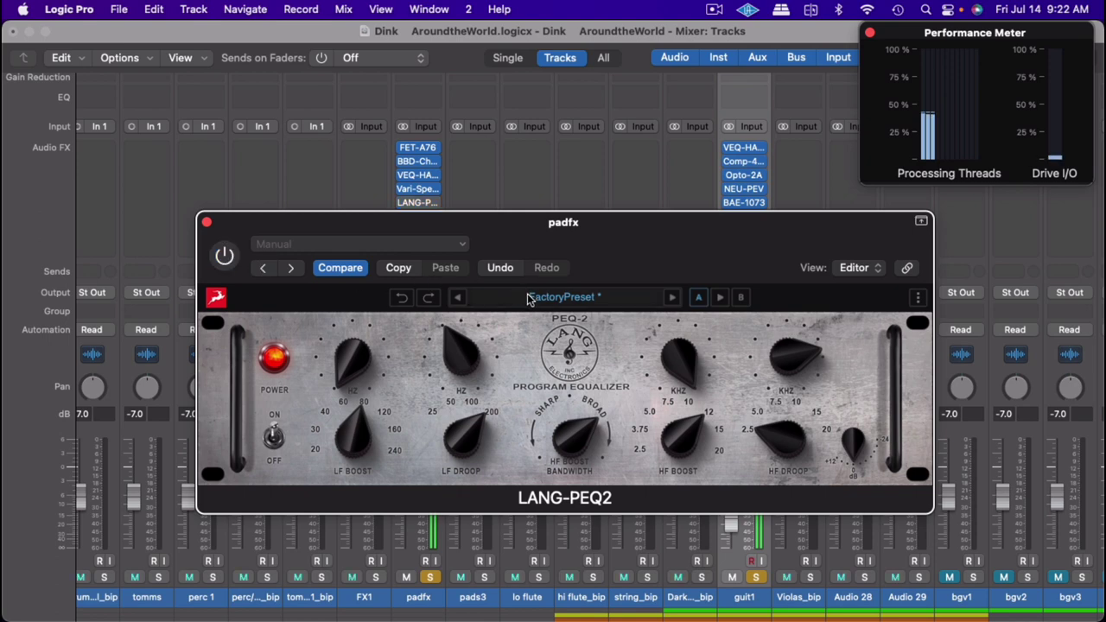
Look through the LANG-PEQ2's factory preset choices and plug-in setting options, and close its window
left_click(626, 300)
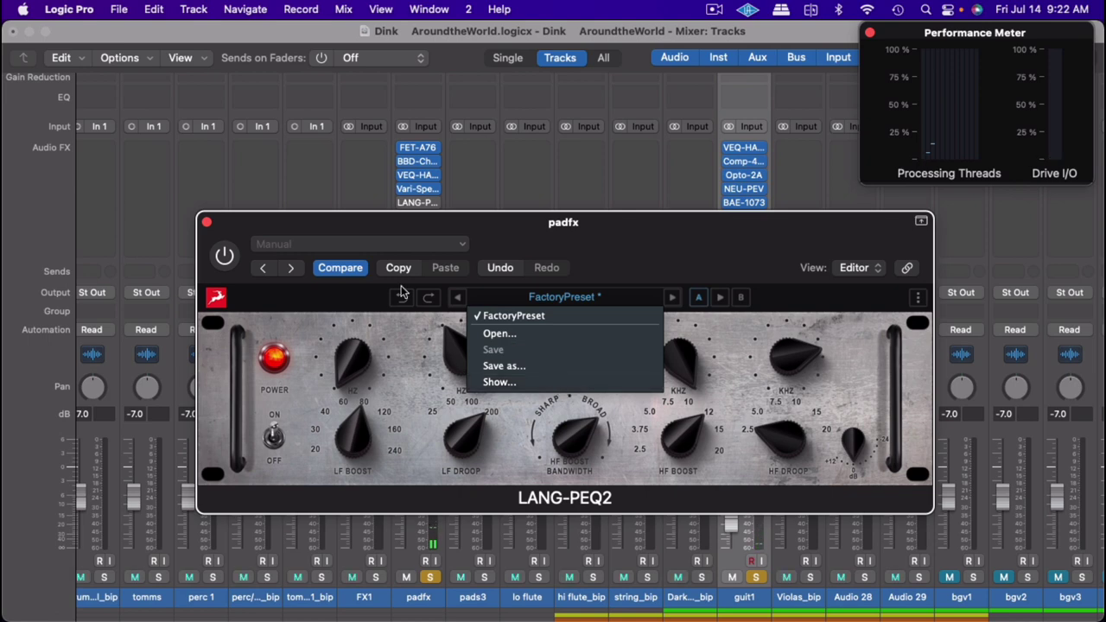
left_click(371, 312)
left_click(360, 246)
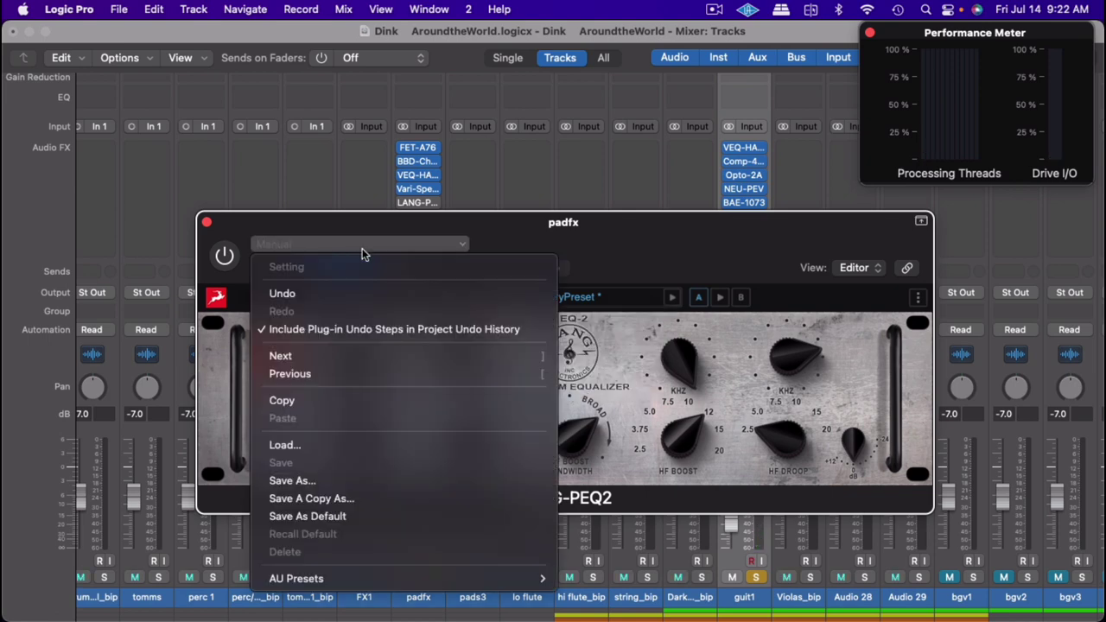
mouse_move(377, 584)
left_click(650, 247)
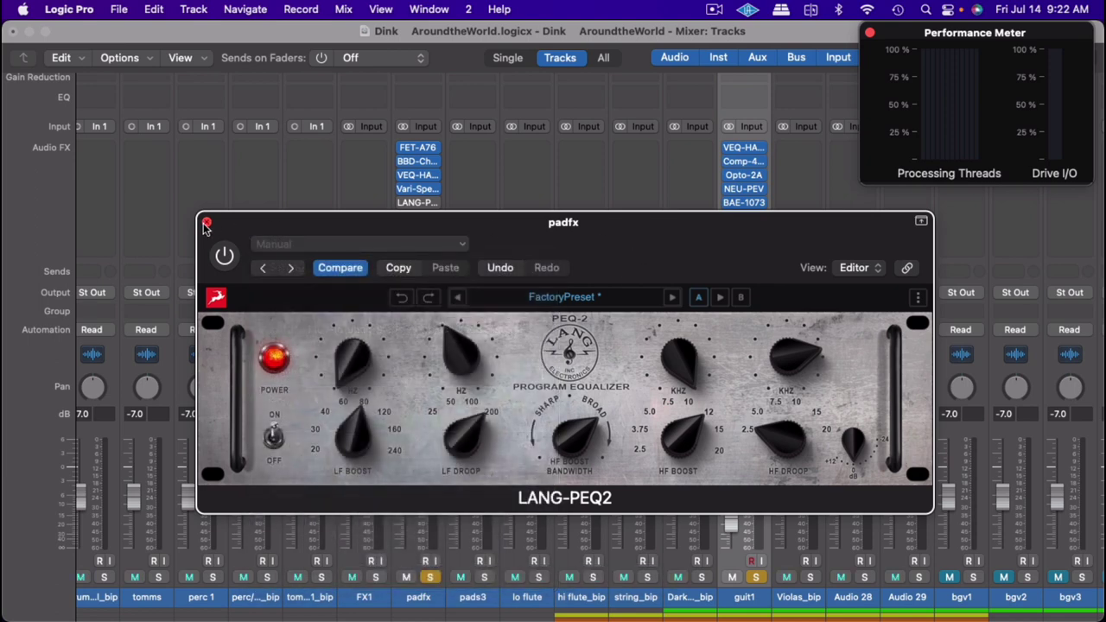
left_click(206, 223)
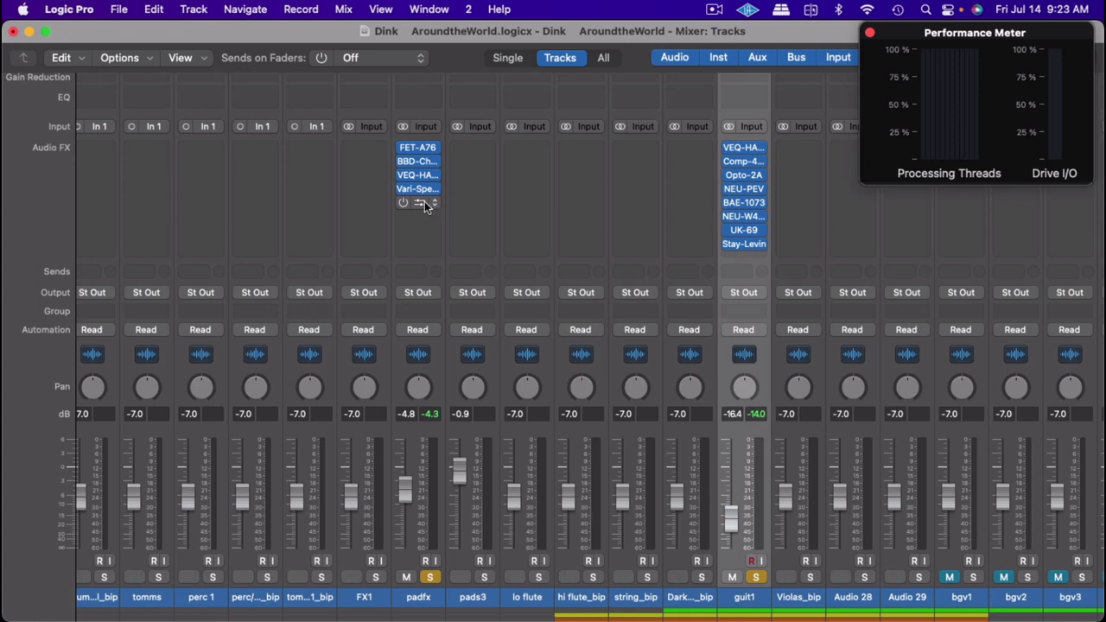
Reopen the LANG-PEQ2 clear of the chains, examine the Audio Units manufacturers available for padfx's next empty slot, and close the plug-in window
left_click(425, 208)
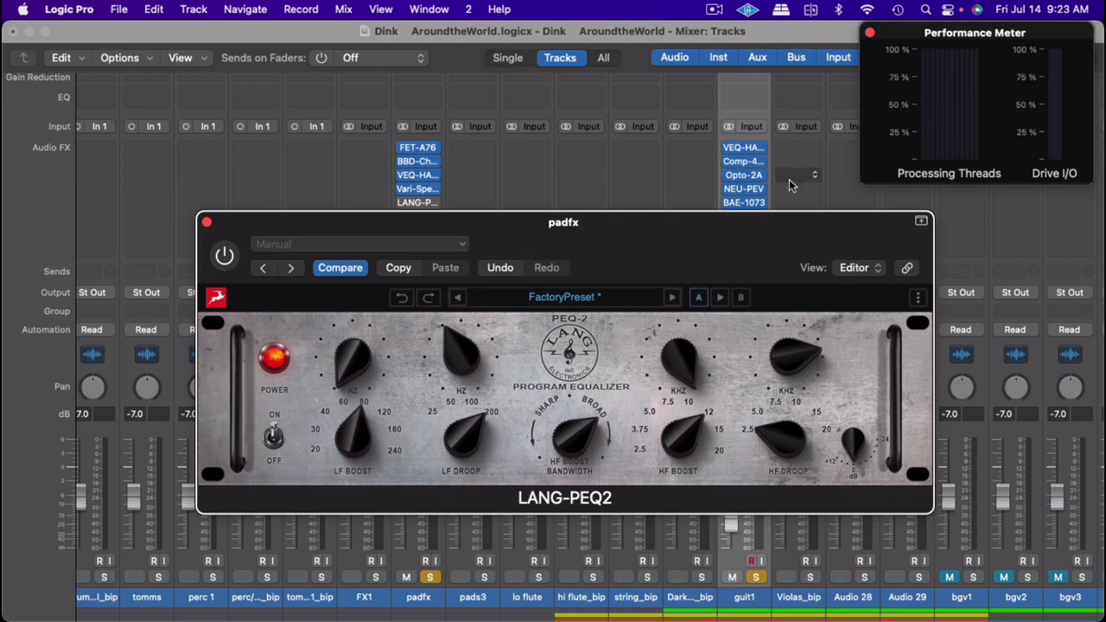
left_click_drag(774, 233, 774, 311)
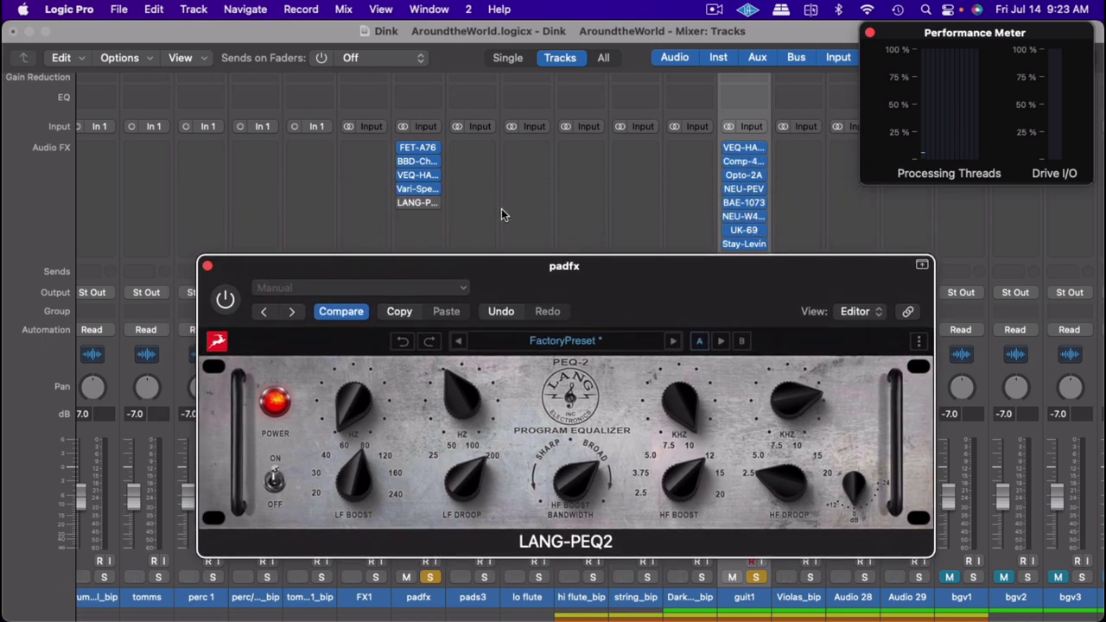
left_click(441, 216)
left_click(415, 220)
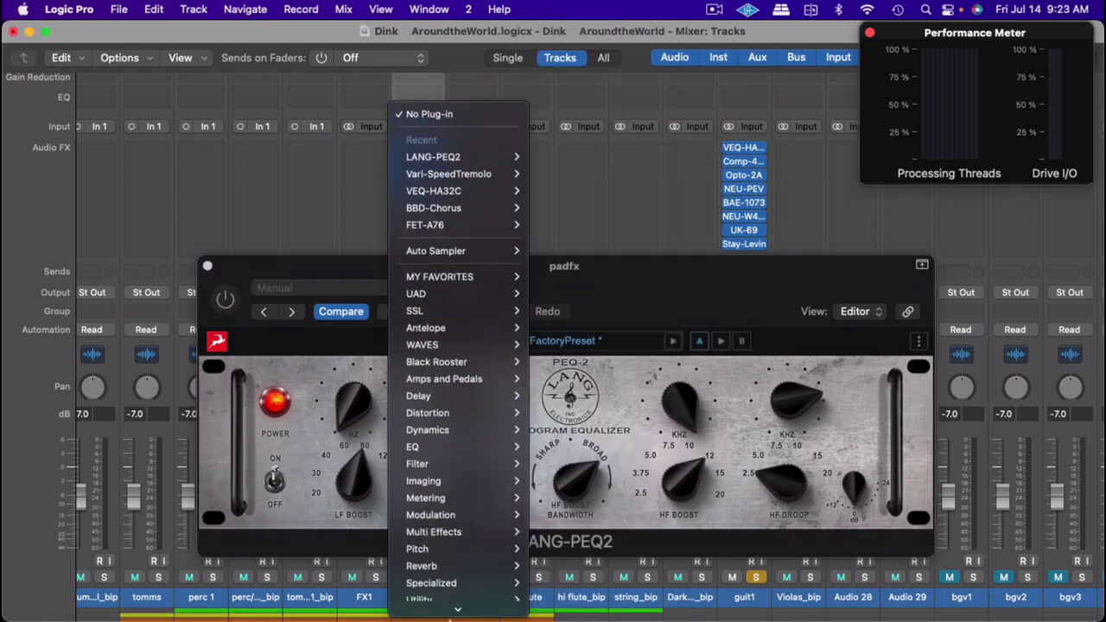
mouse_move(472, 589)
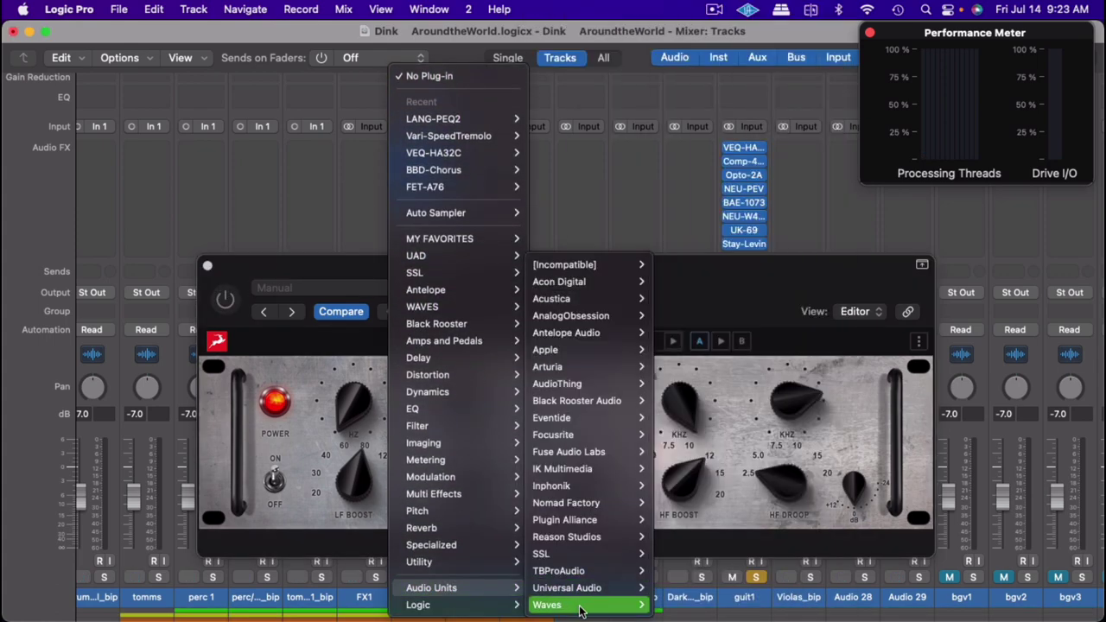
mouse_move(579, 605)
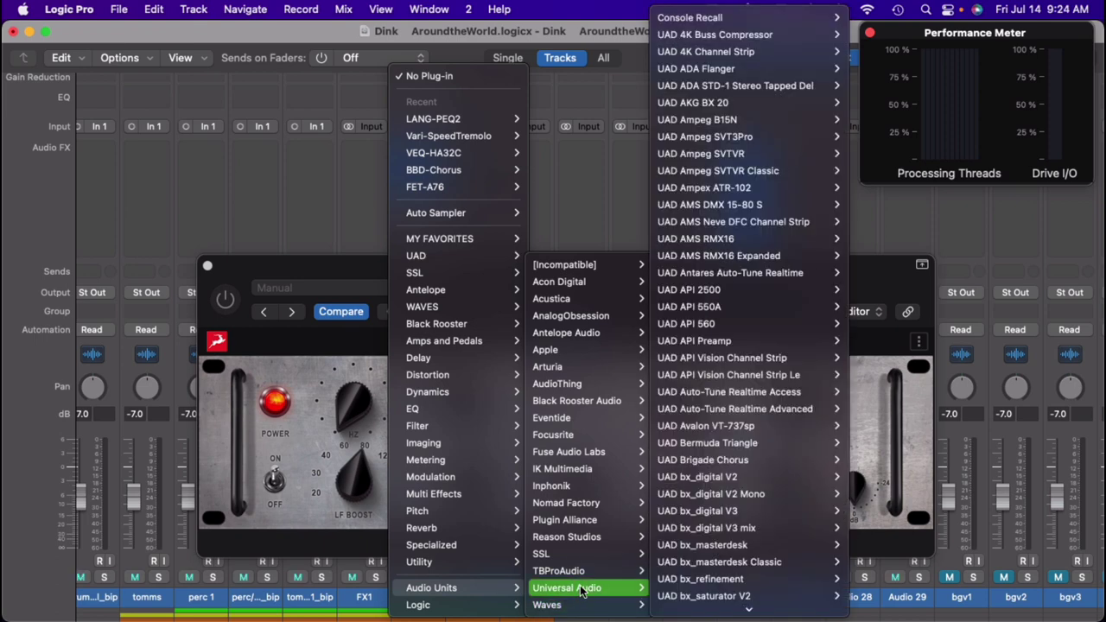
mouse_move(581, 556)
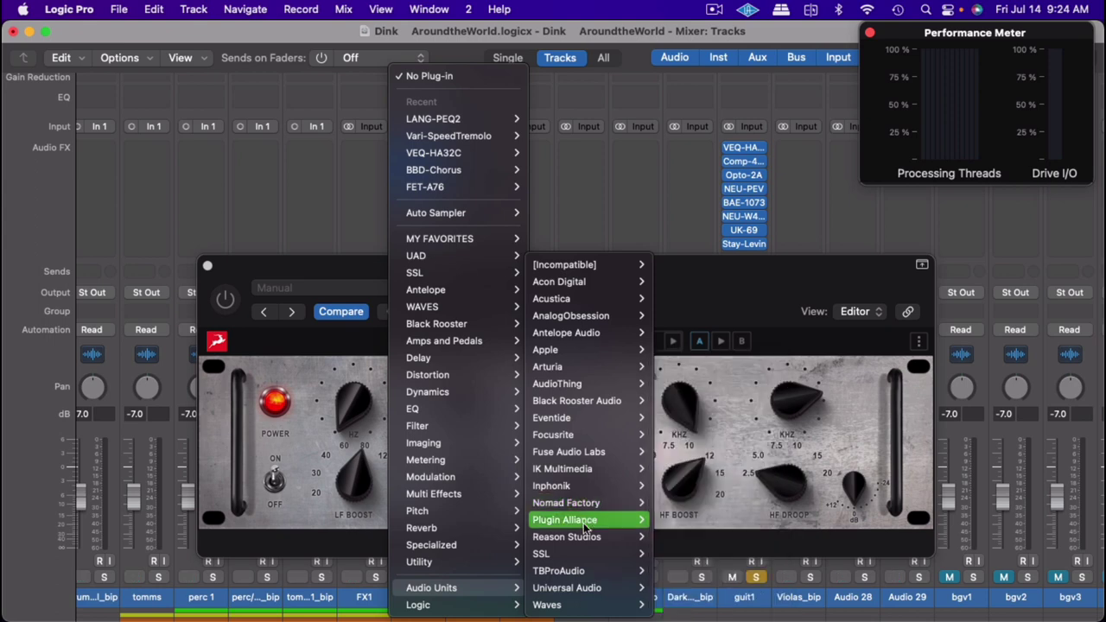
mouse_move(563, 499)
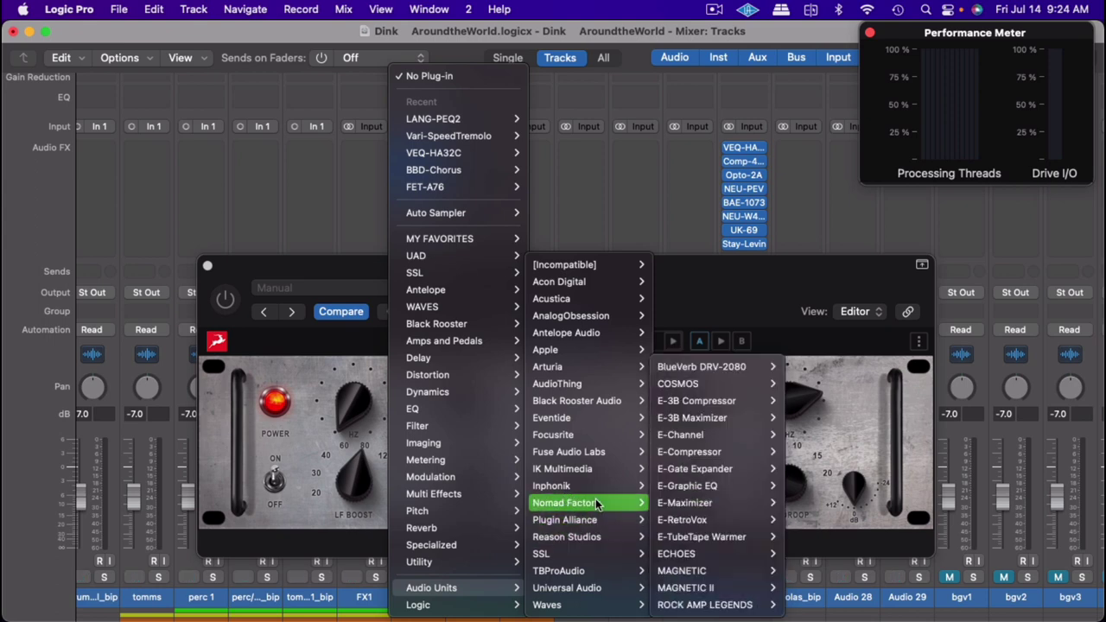
mouse_move(590, 485)
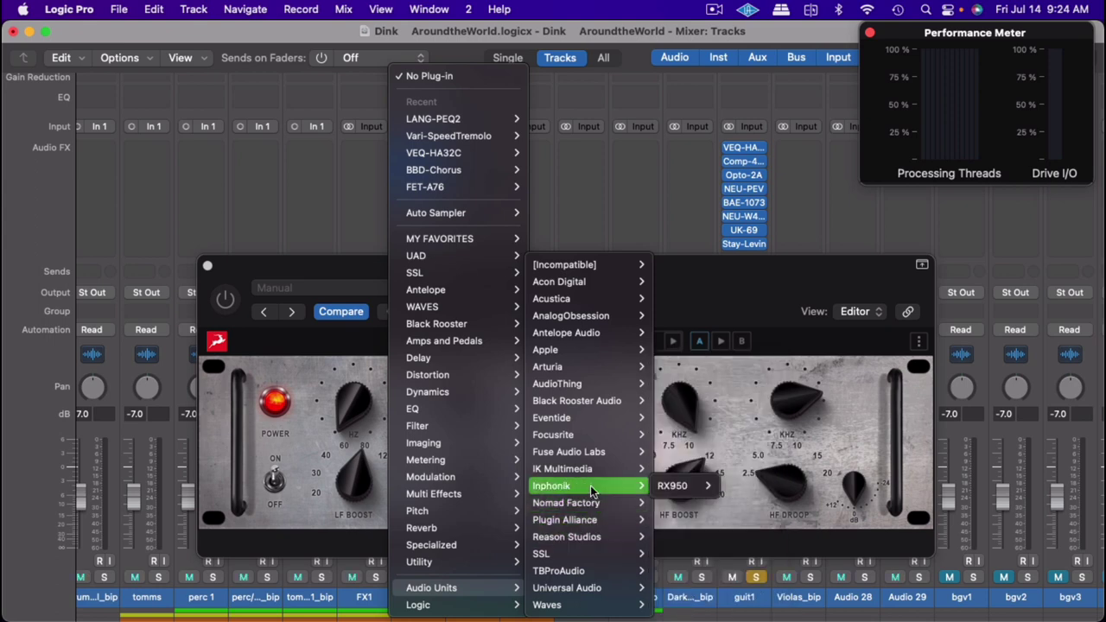
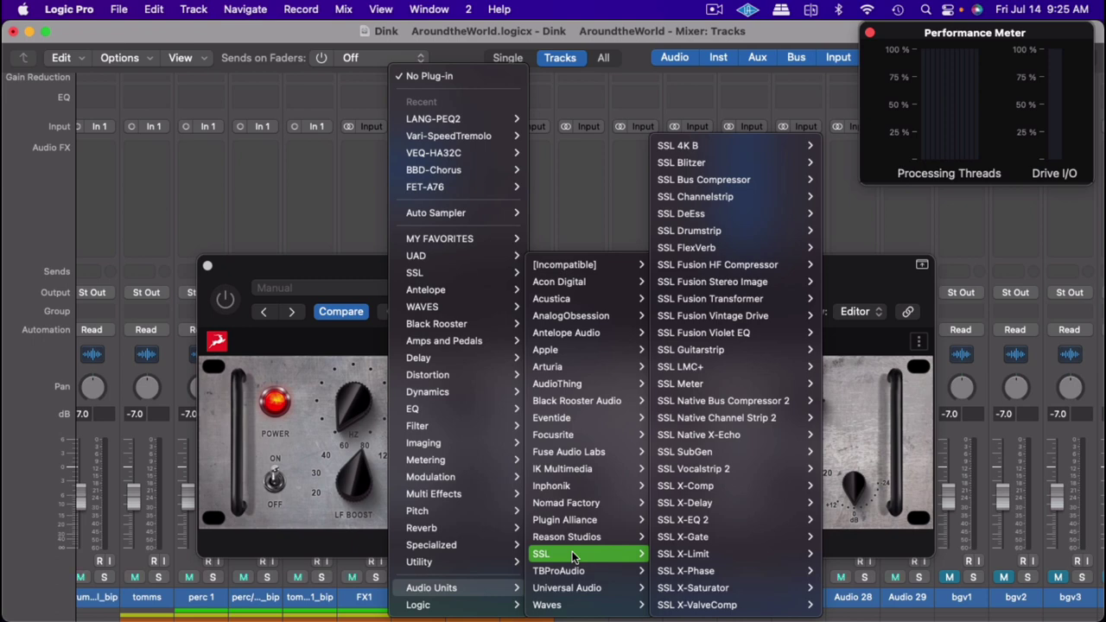
left_click(591, 58)
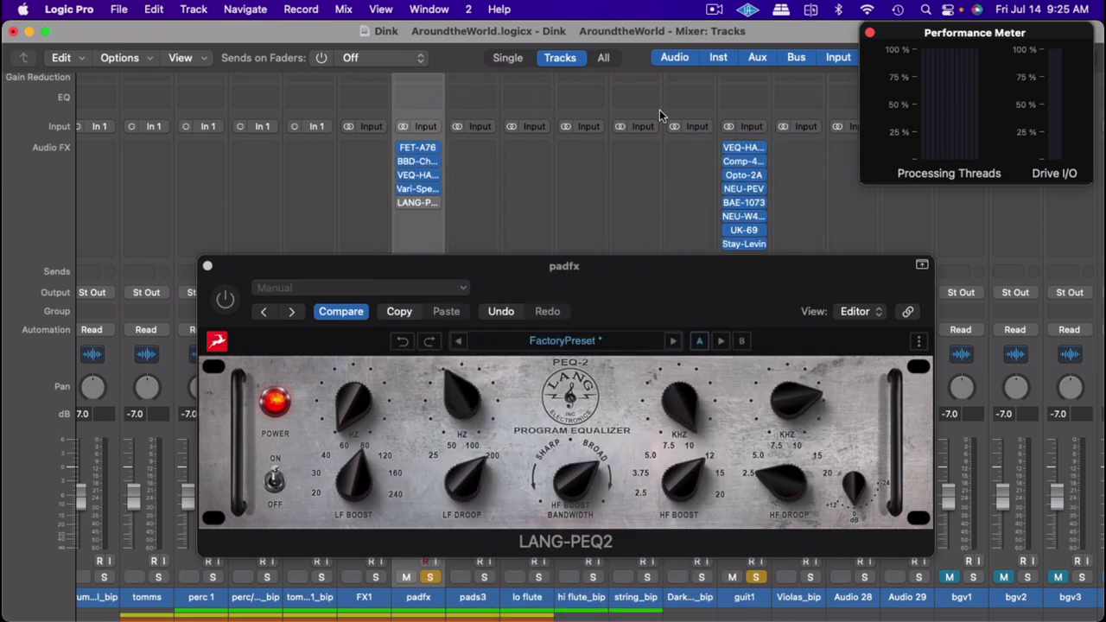
left_click(208, 266)
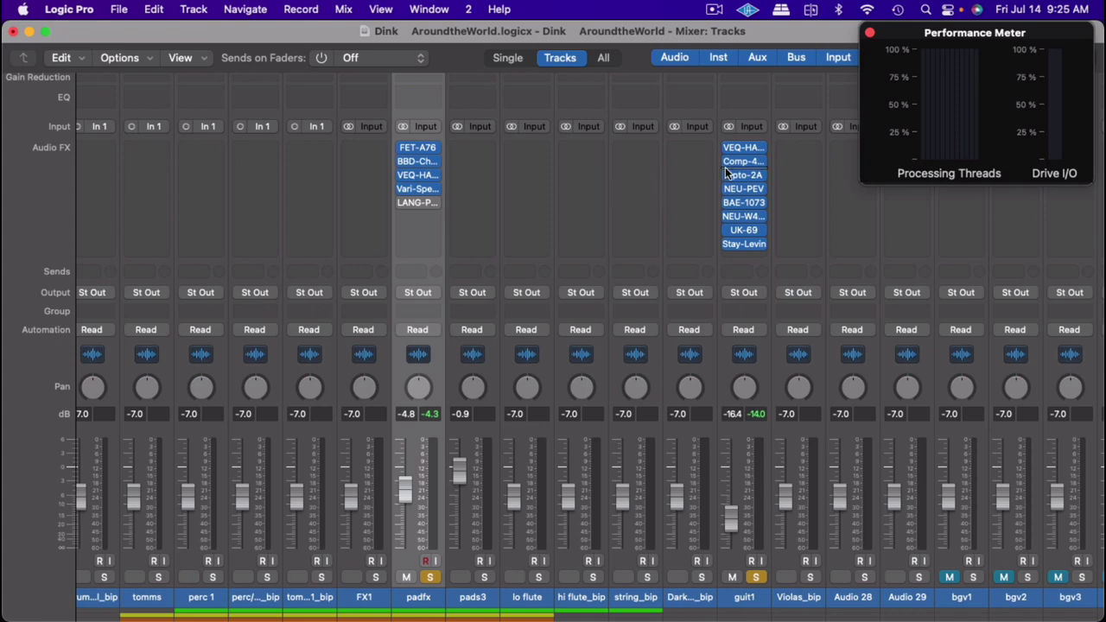
Reset the guit1 channel strip
scroll(725, 168, "up", 3)
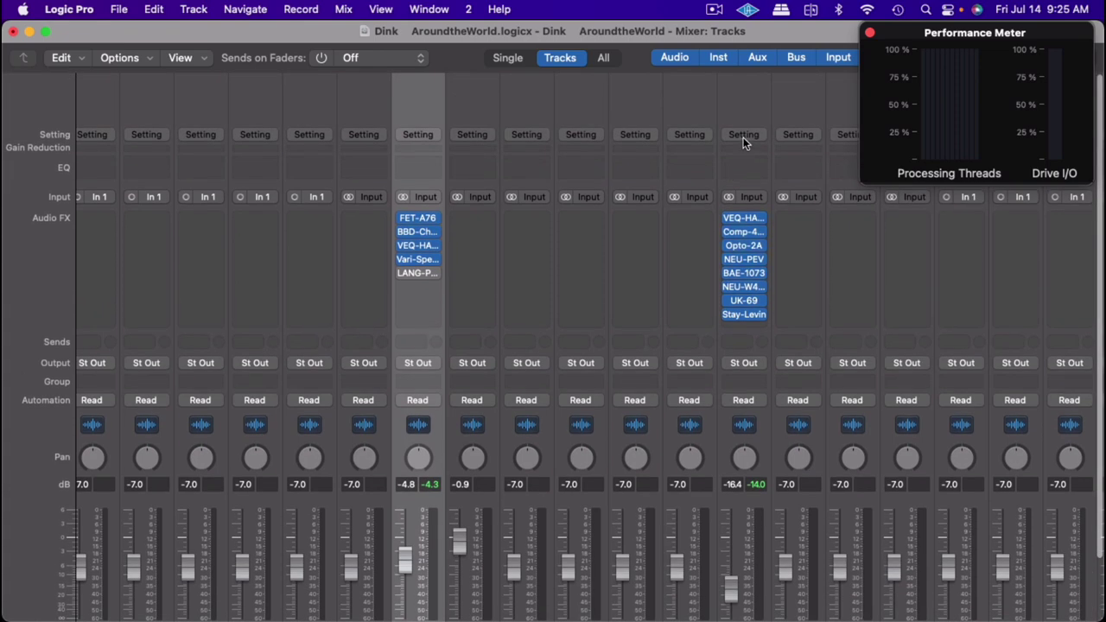
left_click(743, 136)
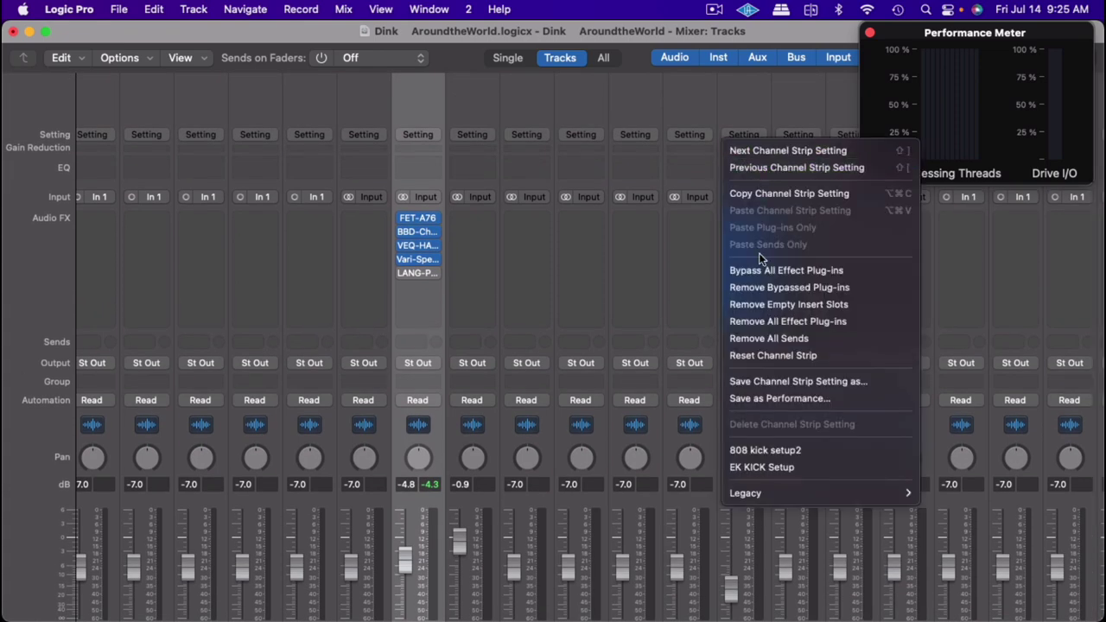
left_click(767, 352)
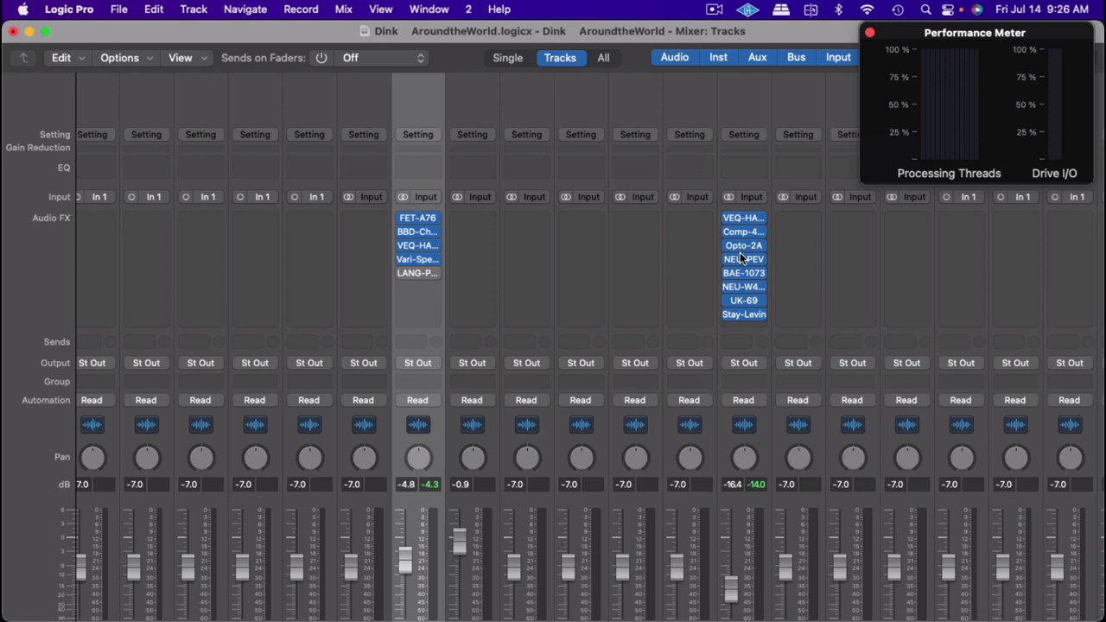
key("Delete")
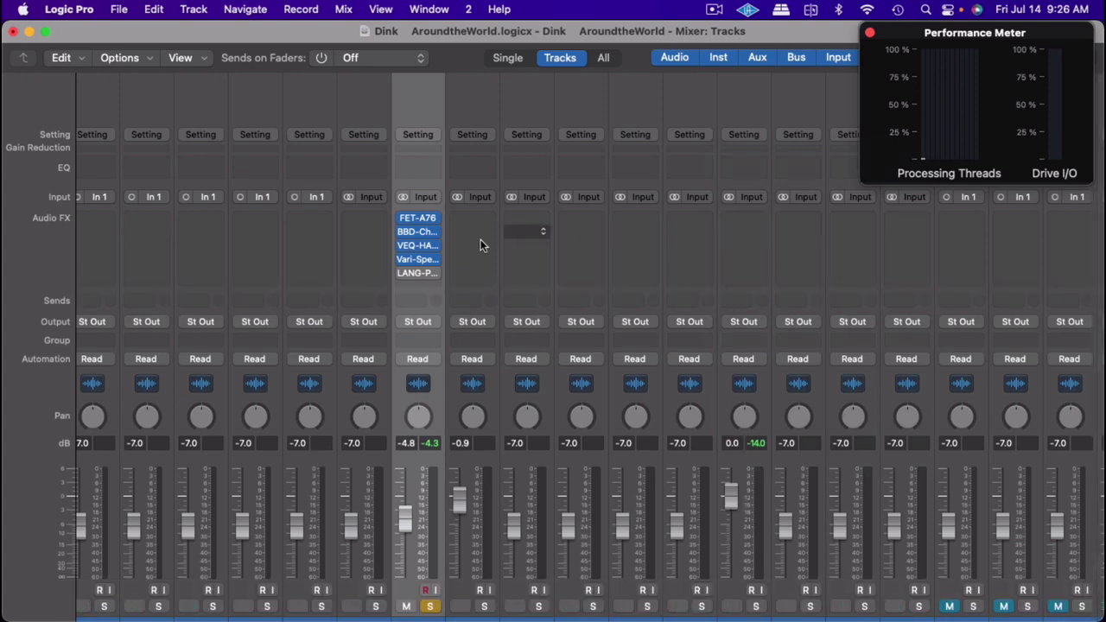
Reset the padfx channel strip
left_click(419, 135)
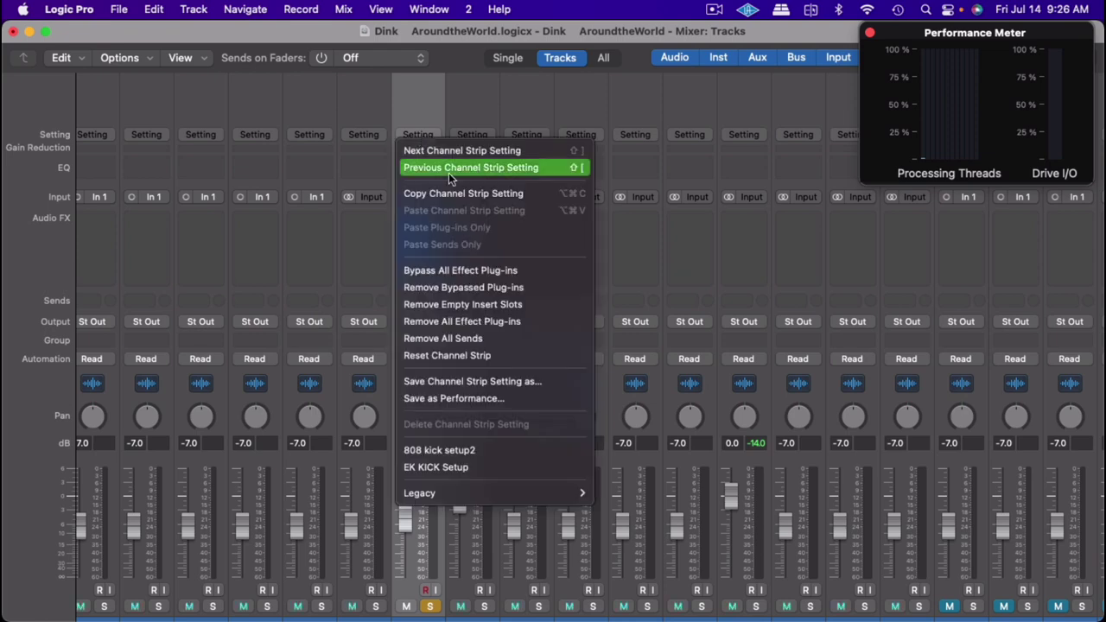
left_click(484, 355)
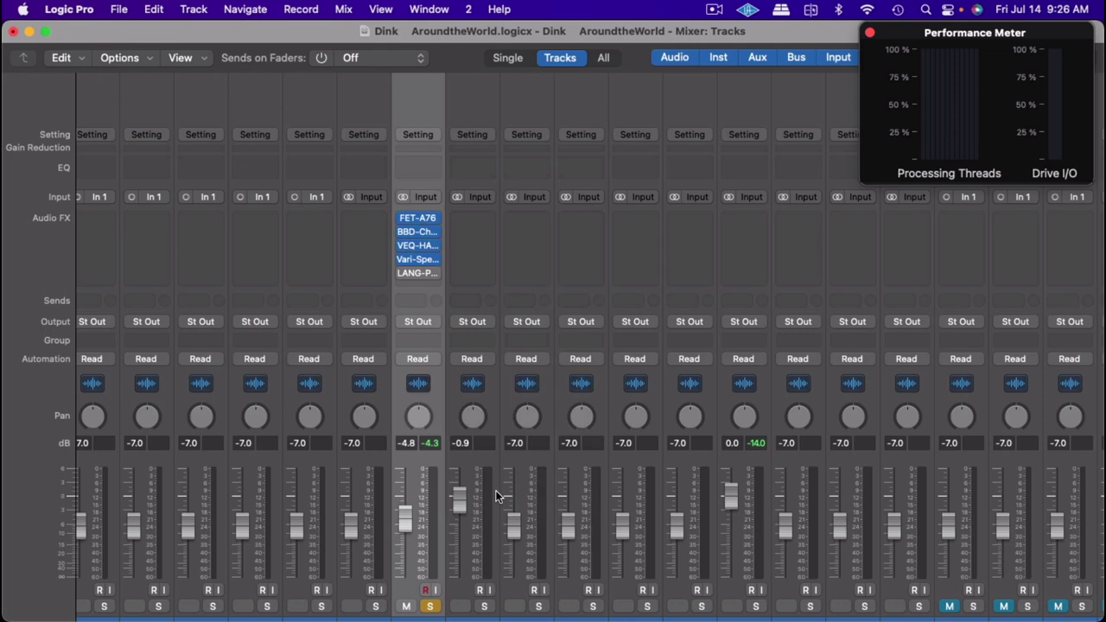
key("super+z")
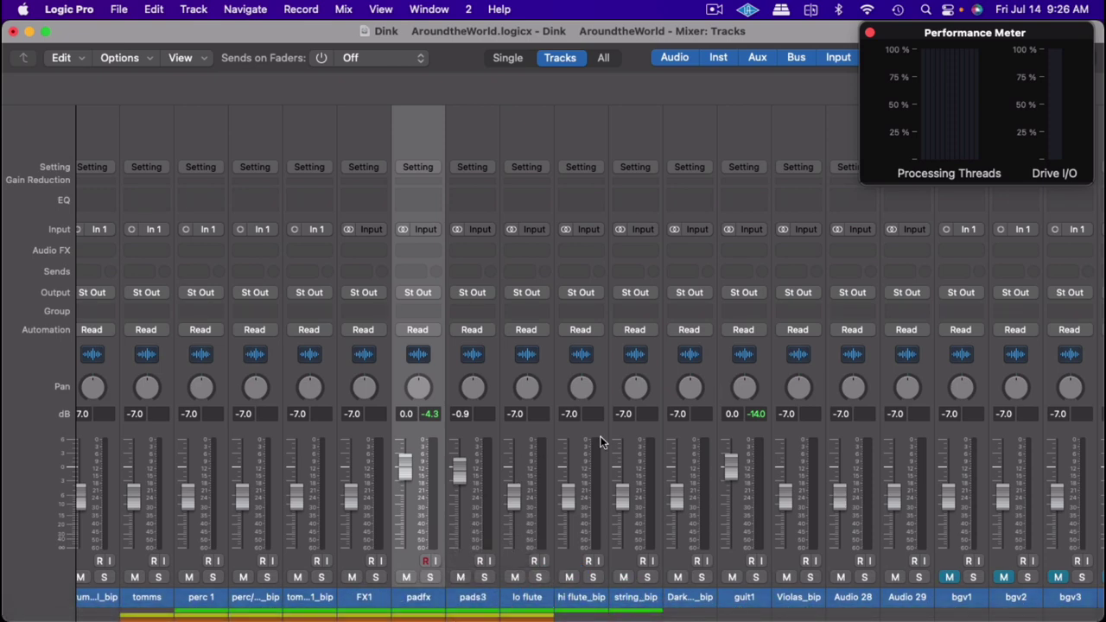
Insert the SSL 4K B in mono on all audio channel strips together, from Audio 3 through the last dink vocal track
scroll(603, 442, "right", 5)
scroll(602, 442, "left", 12)
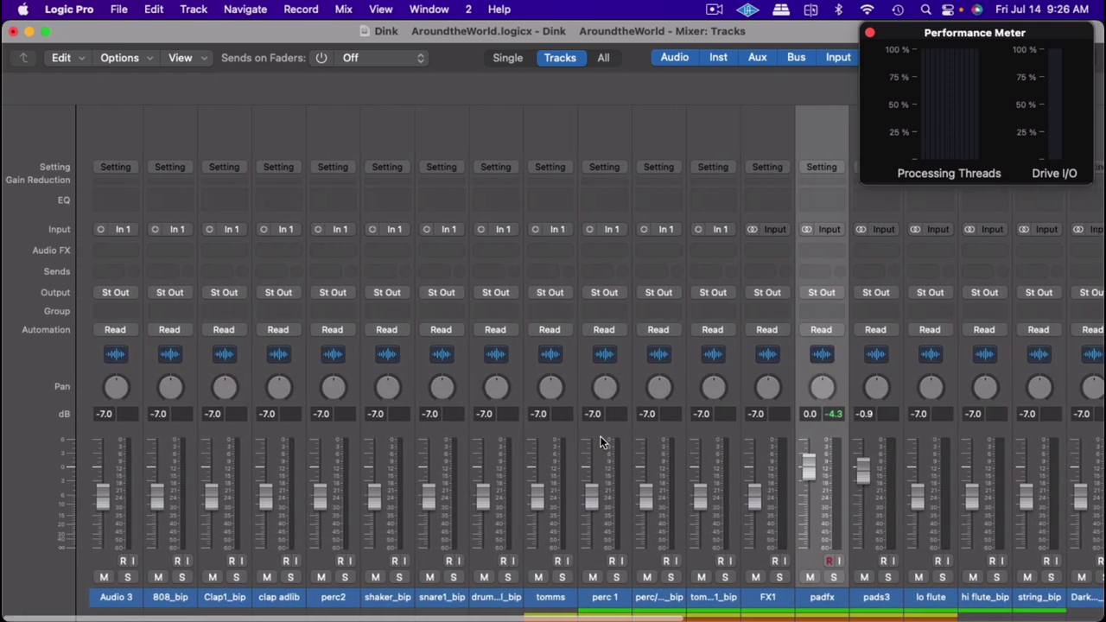
scroll(602, 443, "right", 12)
scroll(602, 442, "left", 1)
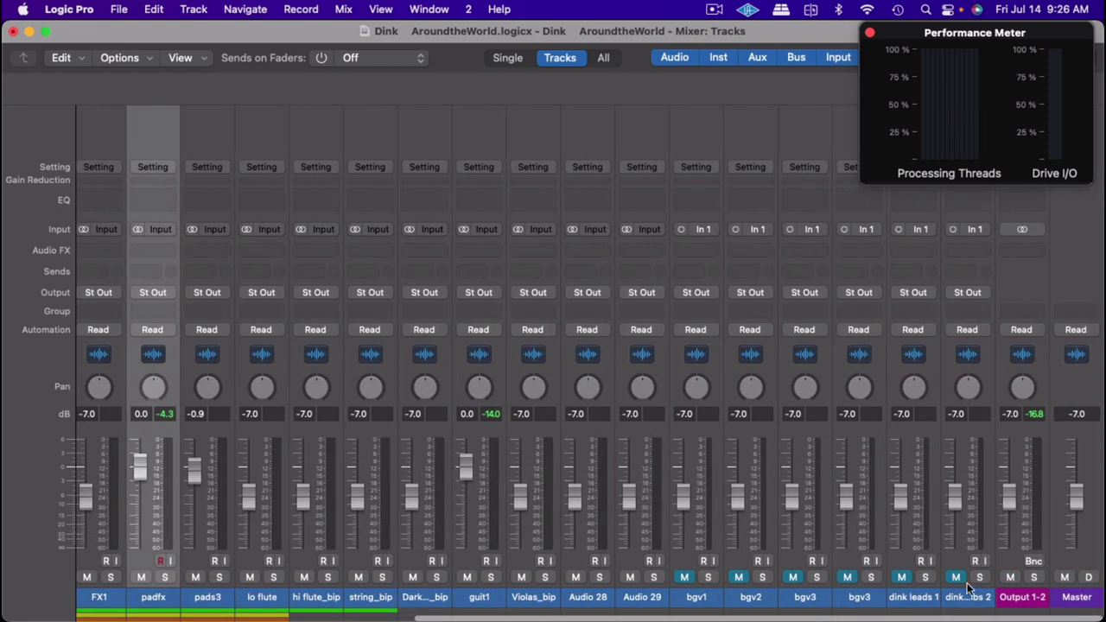
left_click_drag(972, 597, 82, 597)
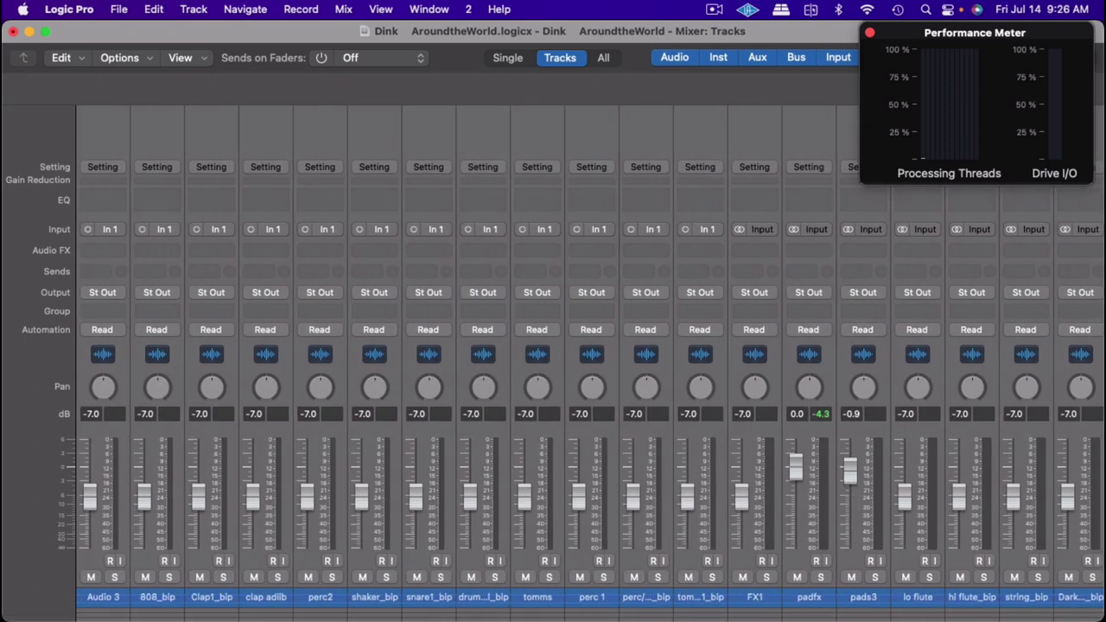
scroll(769, 469, "right", 10)
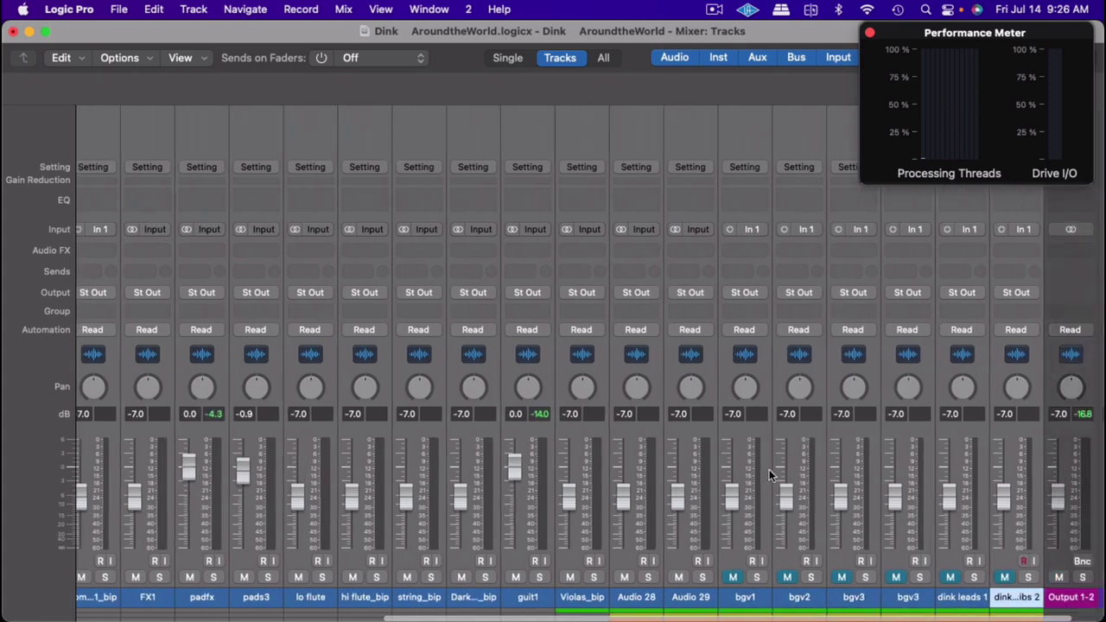
scroll(777, 469, "left", 10)
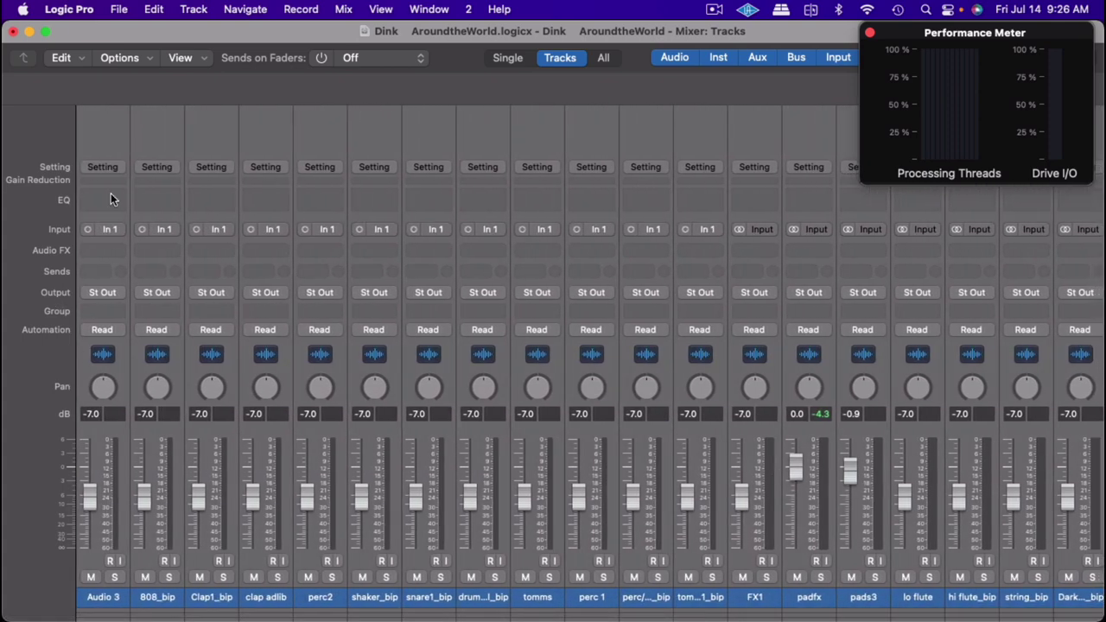
left_click(103, 250)
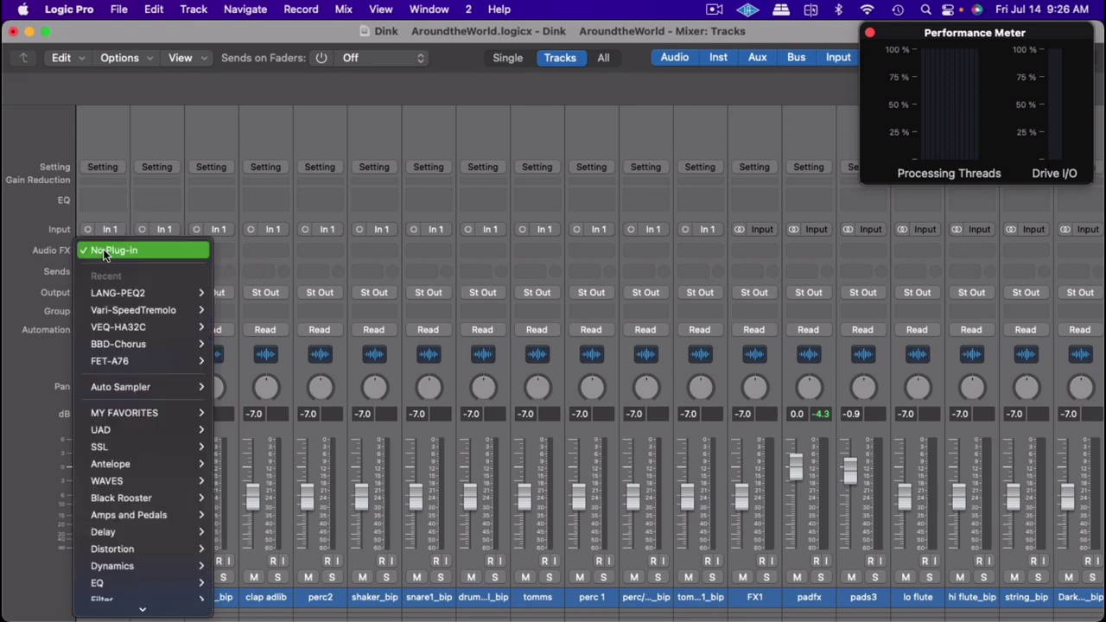
mouse_move(193, 449)
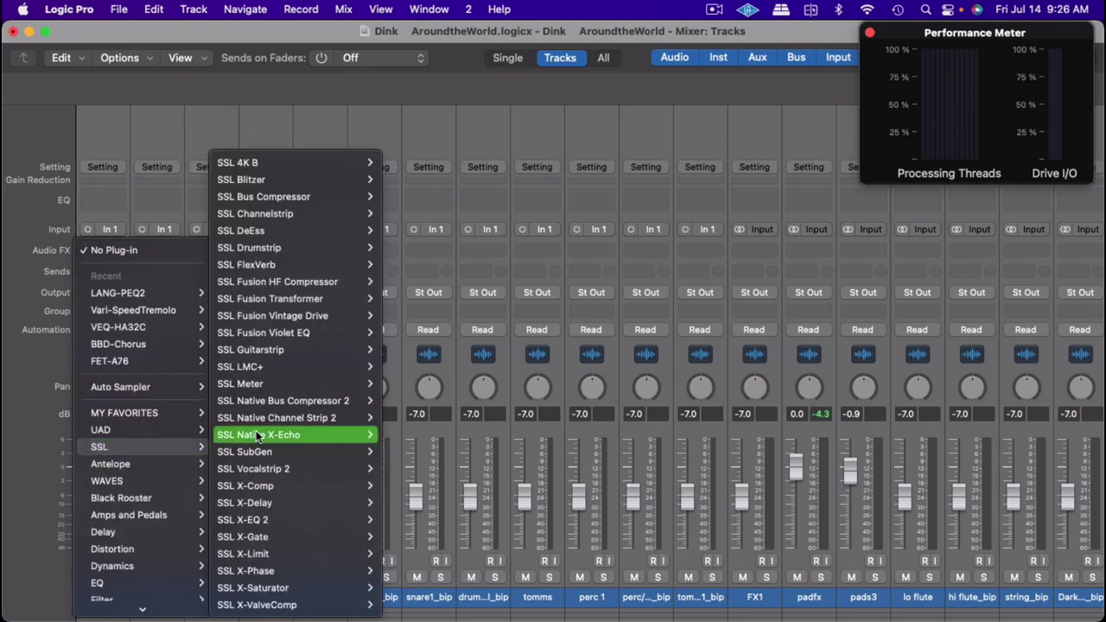
mouse_move(328, 161)
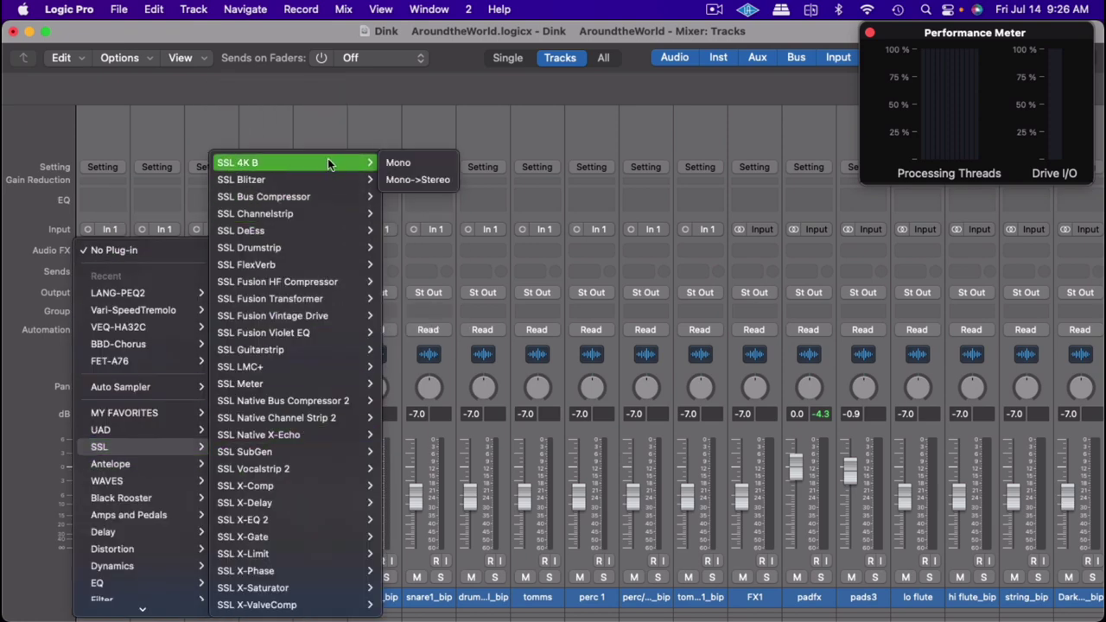
left_click(421, 162)
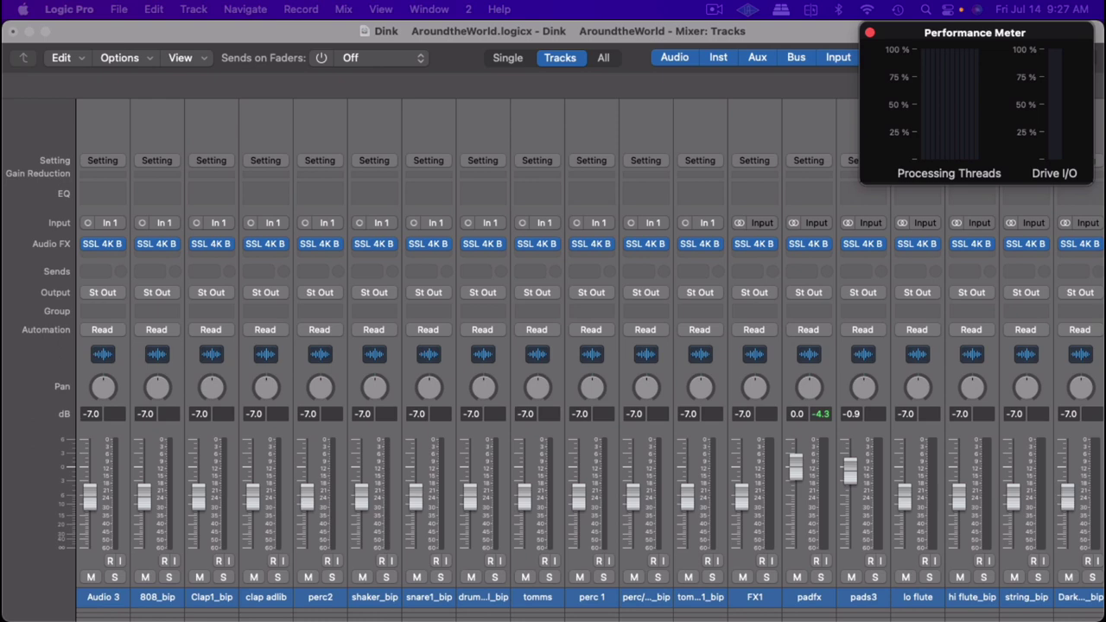
Show Audio 3's SSL 4K B window over the middle of the mixer and check that the other strips carry the plug-in
left_click(102, 244)
left_click_drag(282, 45, 579, 89)
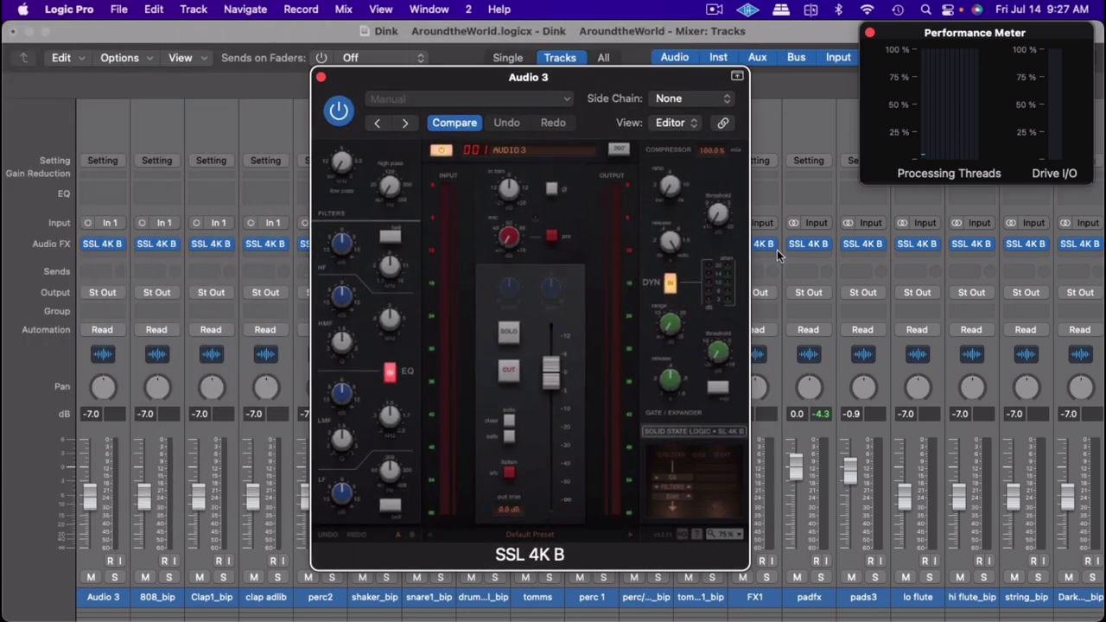
scroll(1066, 249, "right", 15)
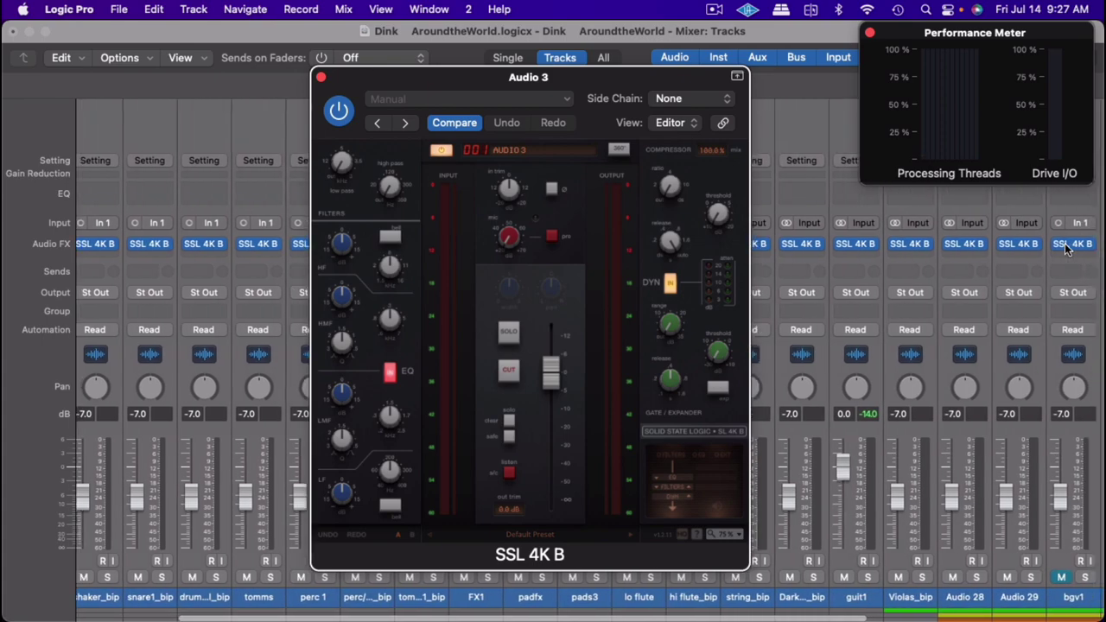
Select only the clap adlib channel strip and run playback to check the processing load
scroll(1066, 248, "left", 15)
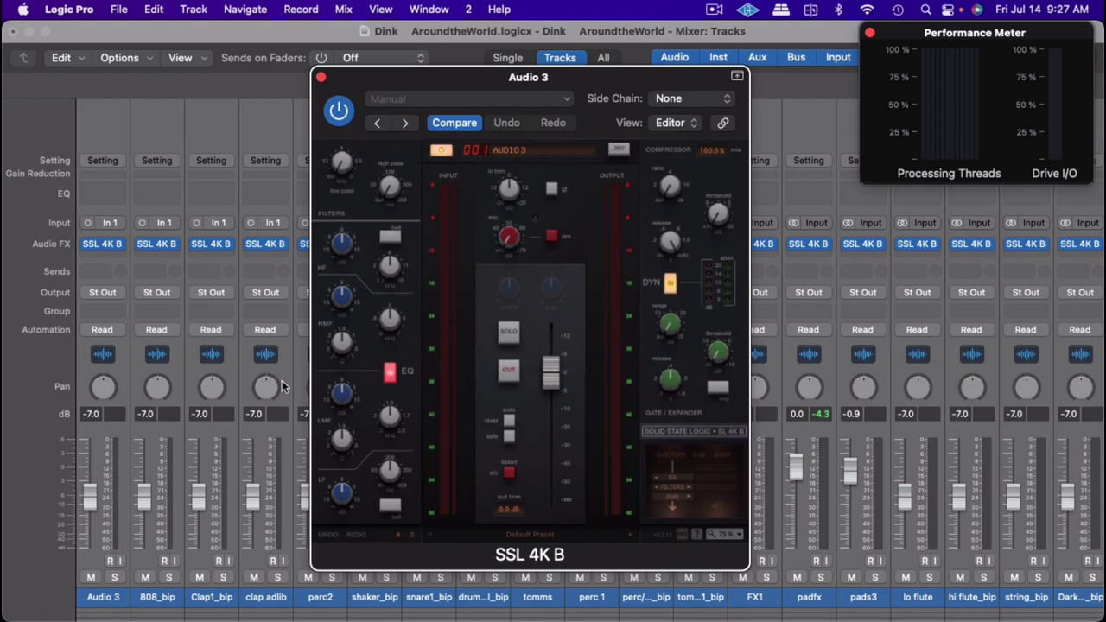
left_click(281, 599)
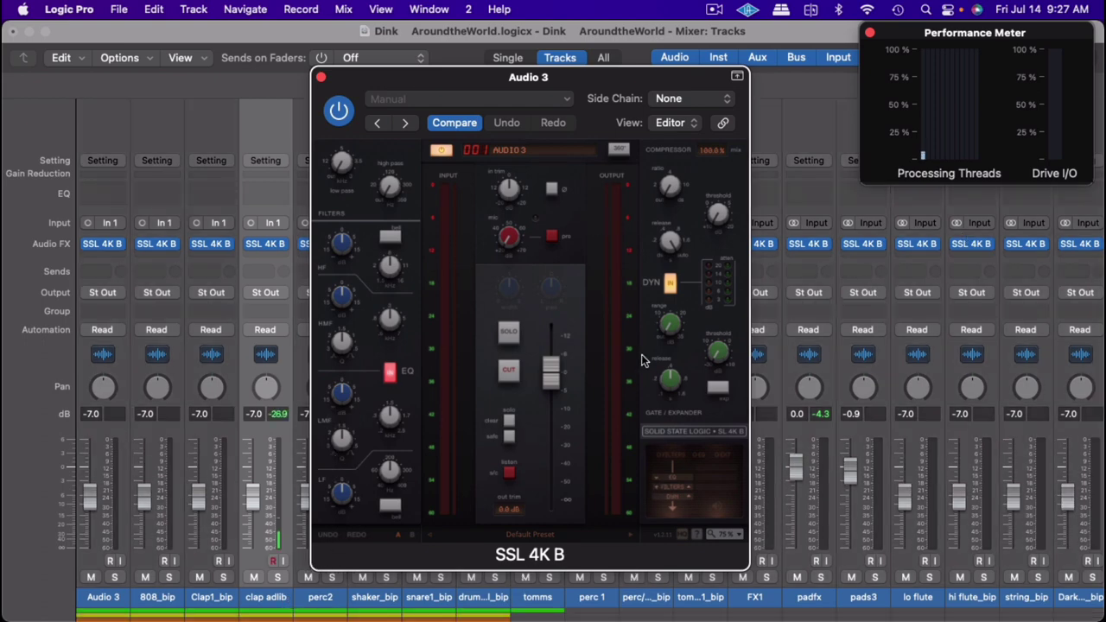
key("space")
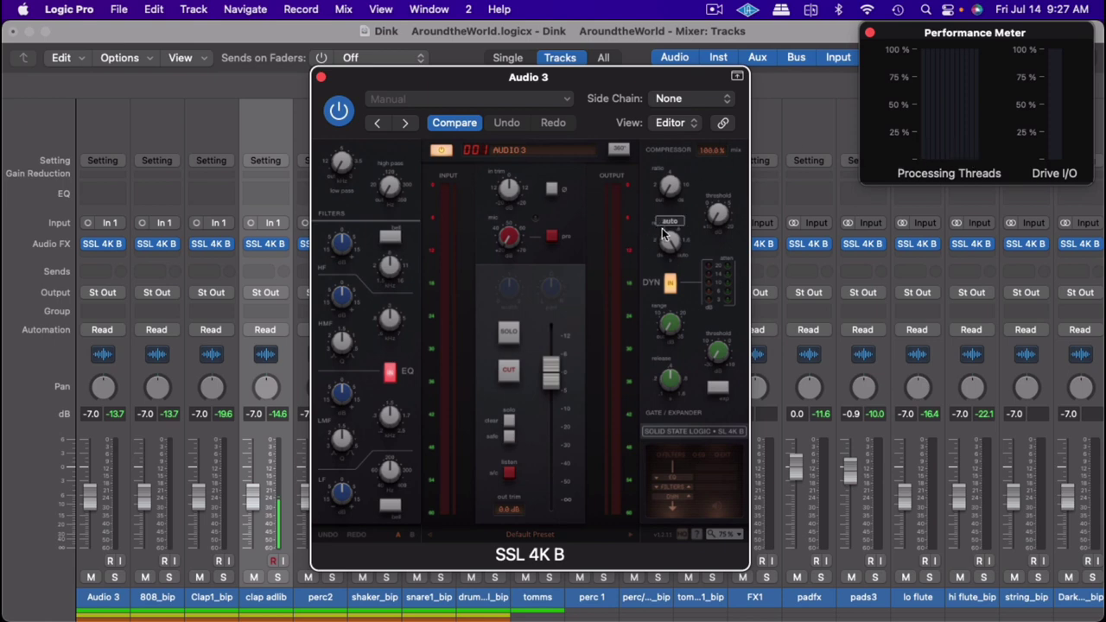
Switch to the SSL 360 plug-in mixer, look across its strips, and show it full screen with the fader section expanded
left_click(621, 149)
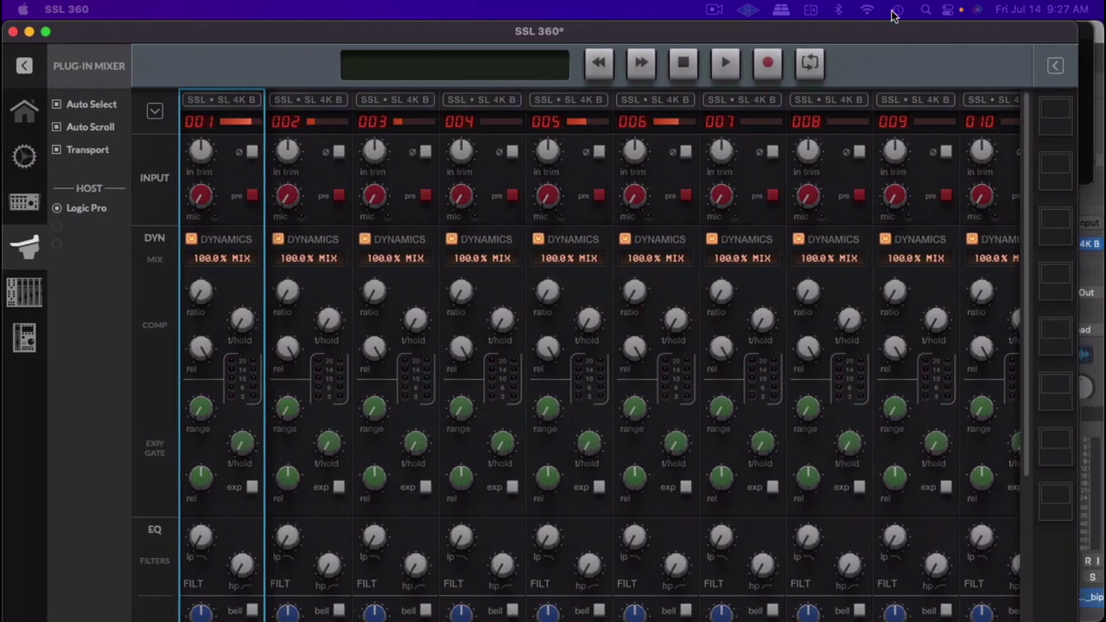
scroll(851, 384, "down", 8)
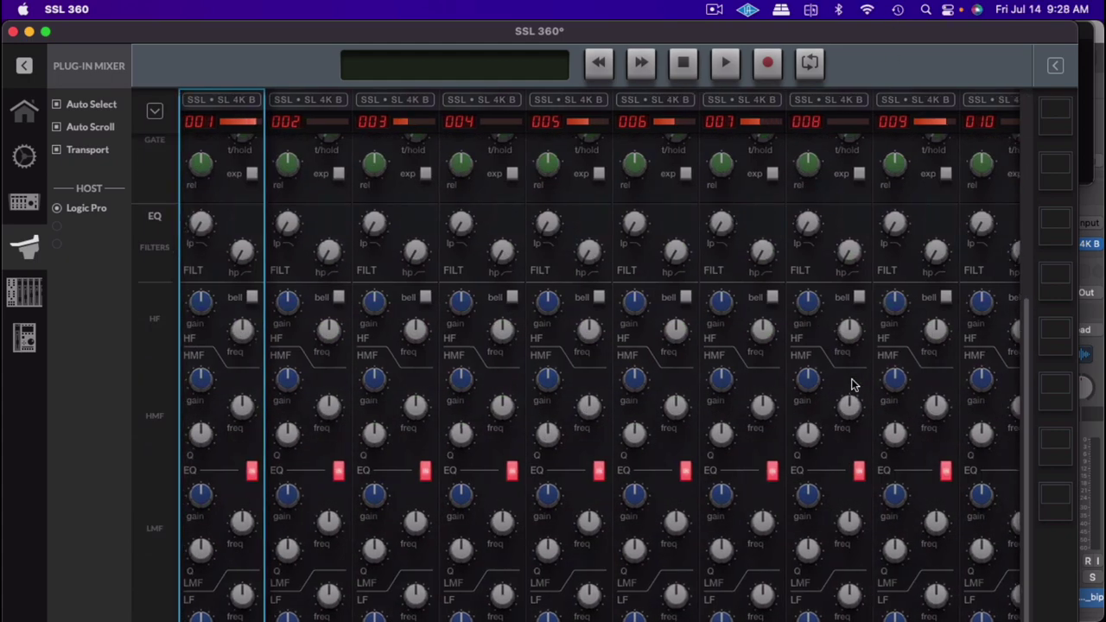
scroll(851, 385, "right", 3)
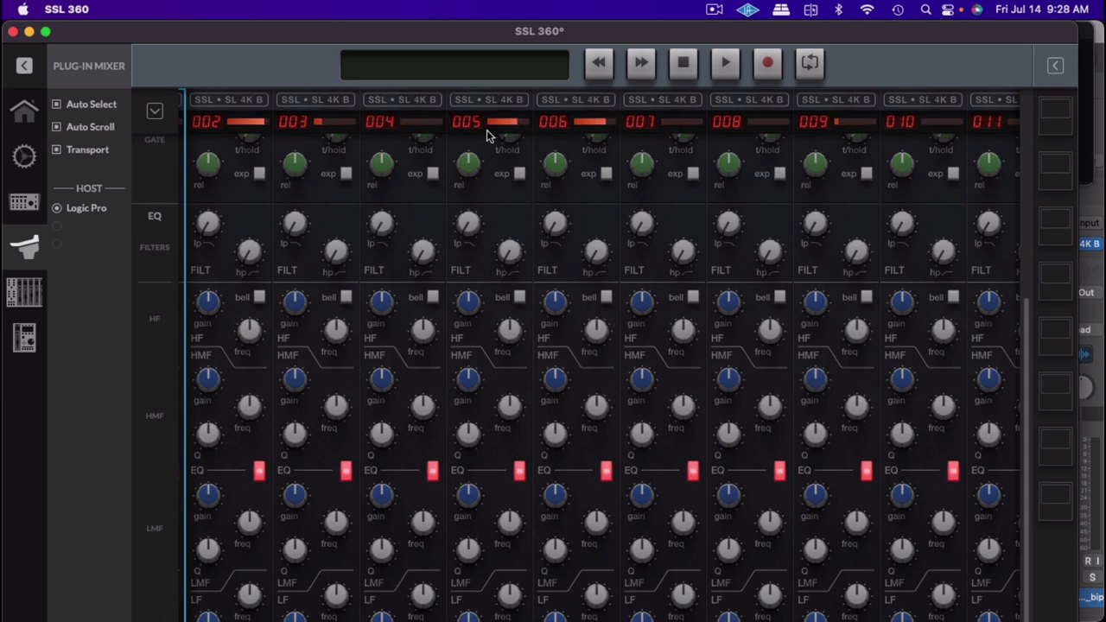
left_click(46, 32)
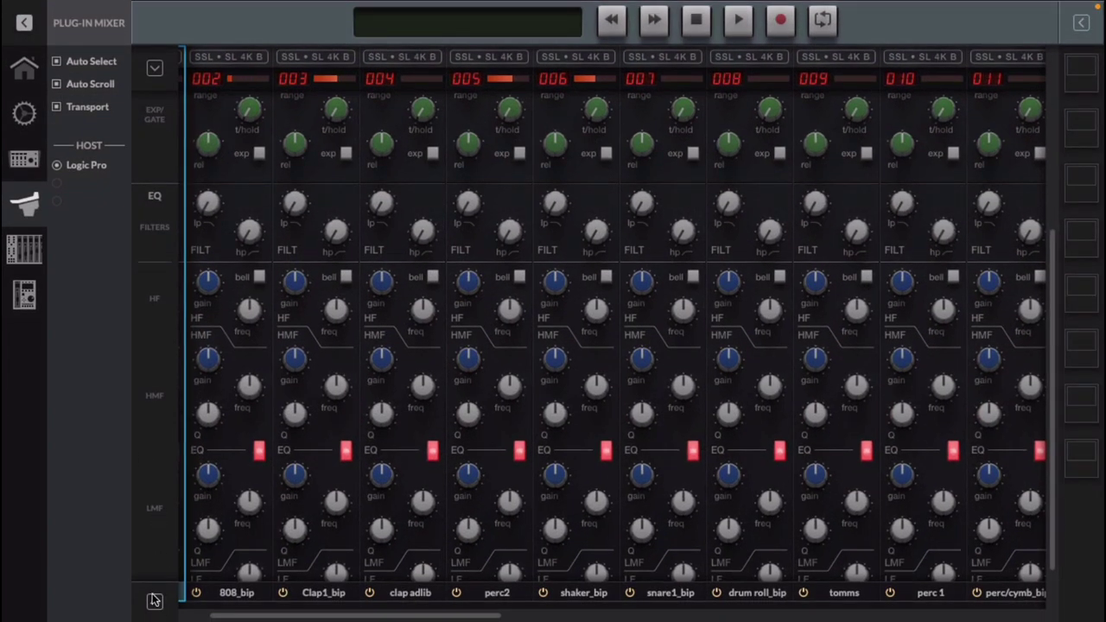
left_click(154, 599)
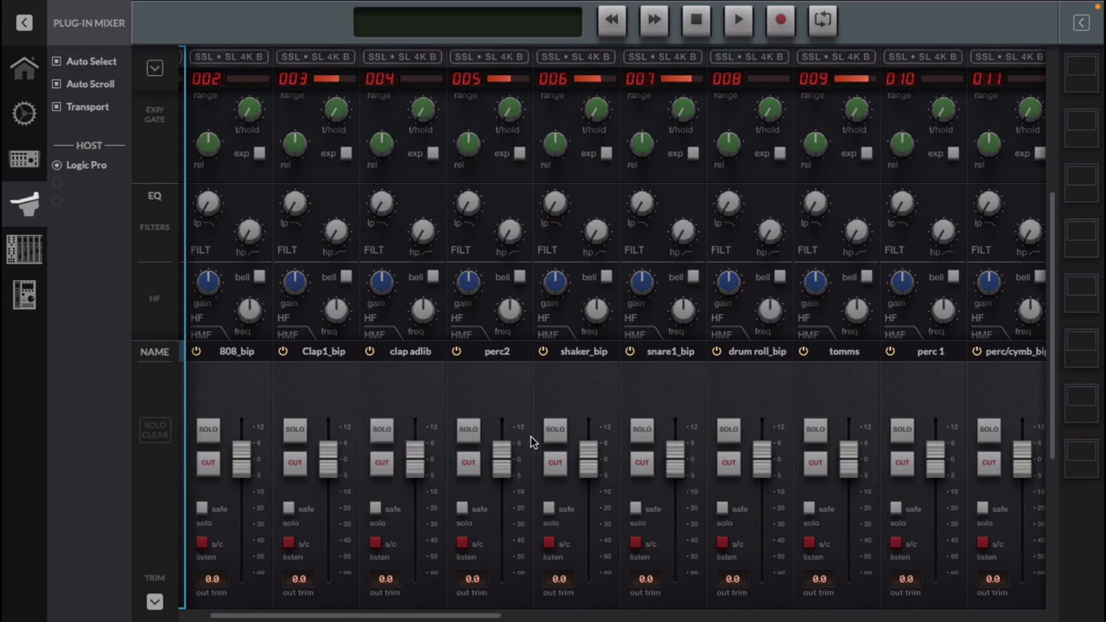
Solo perc2 and shaker_bip in the plug-in mixer, and clear all solos
left_click(468, 431)
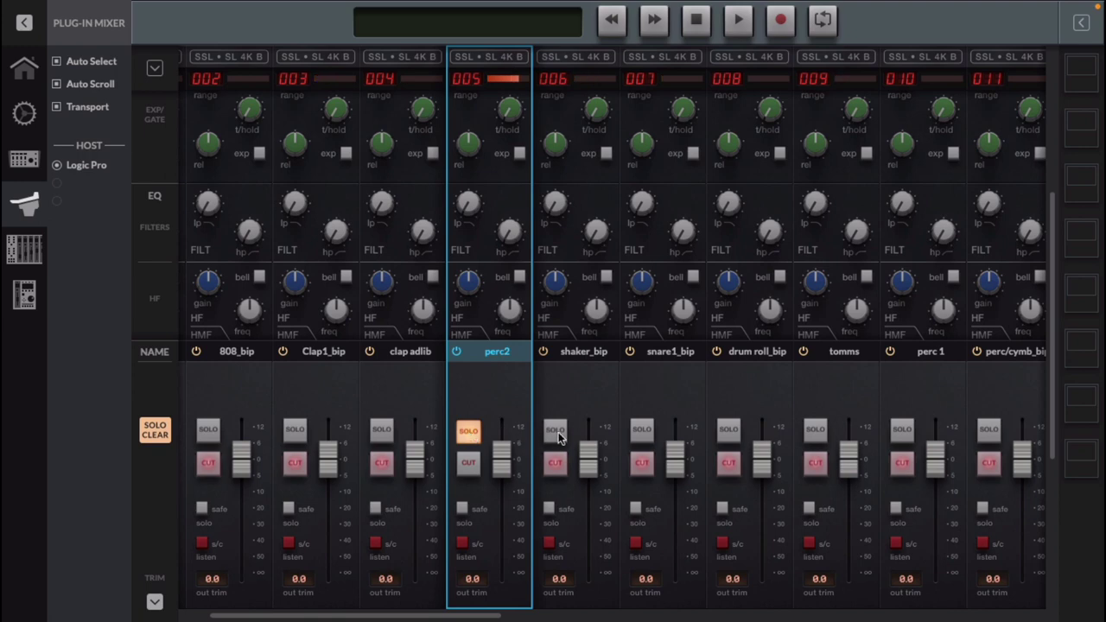
left_click(555, 430)
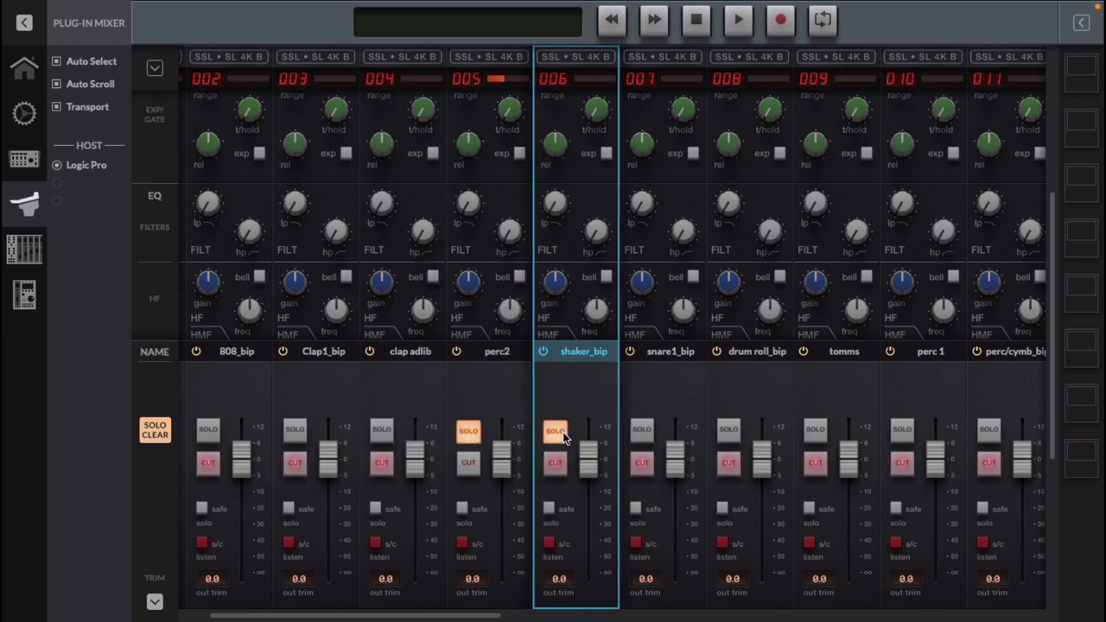
left_click(155, 432)
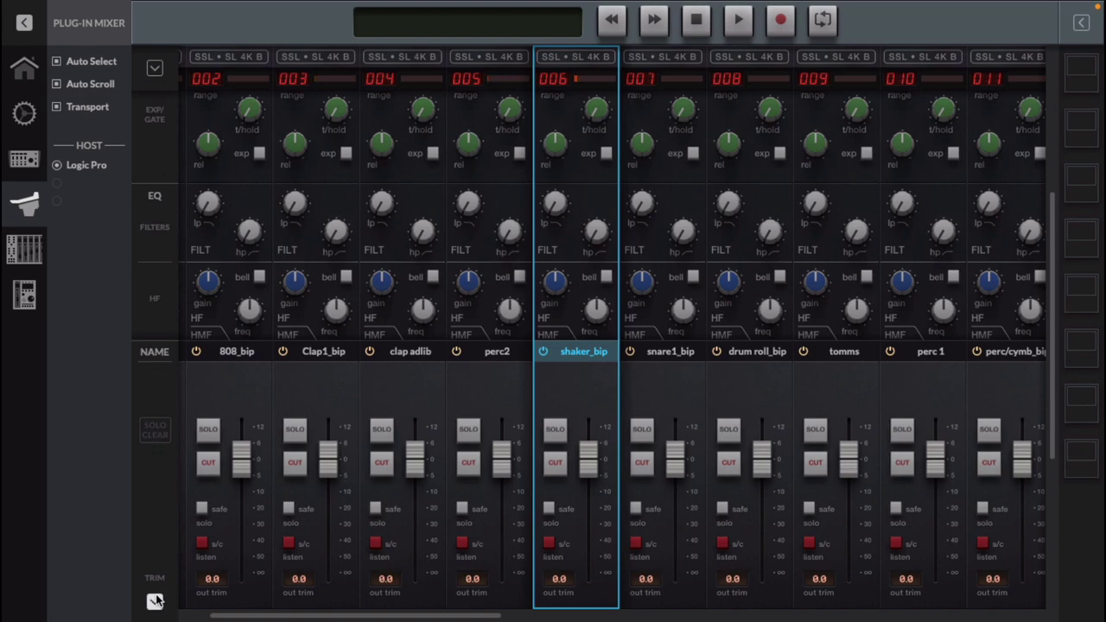
Collapse the fader section and raise the mic gain on shaker_bip's strip with its pre switch engaged
left_click(154, 602)
scroll(371, 441, "up", 5)
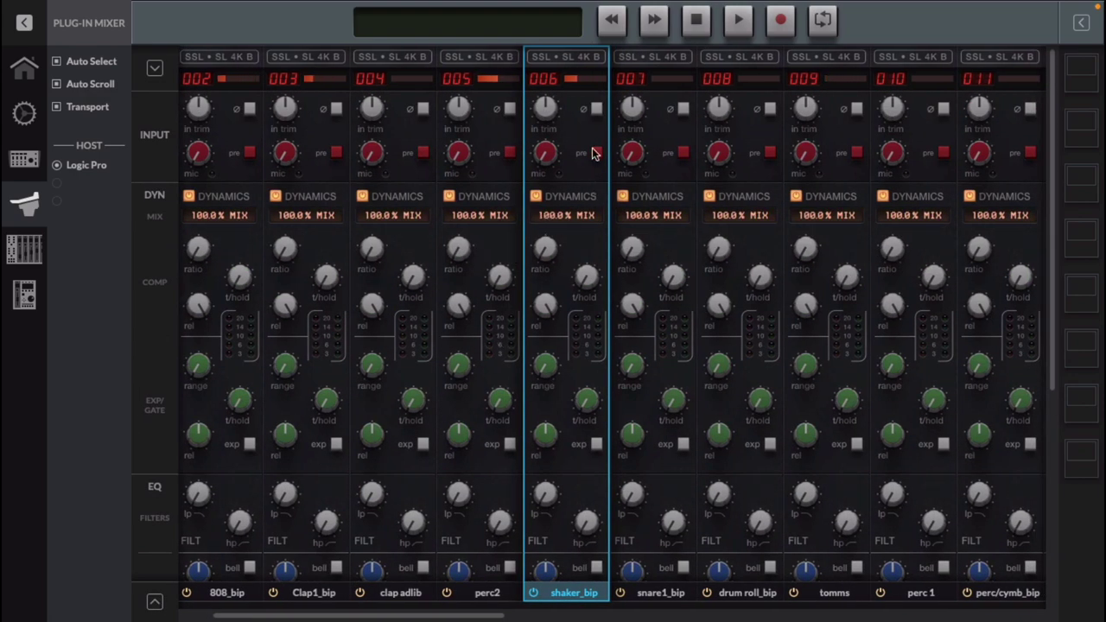
left_click_drag(551, 156, 584, 15)
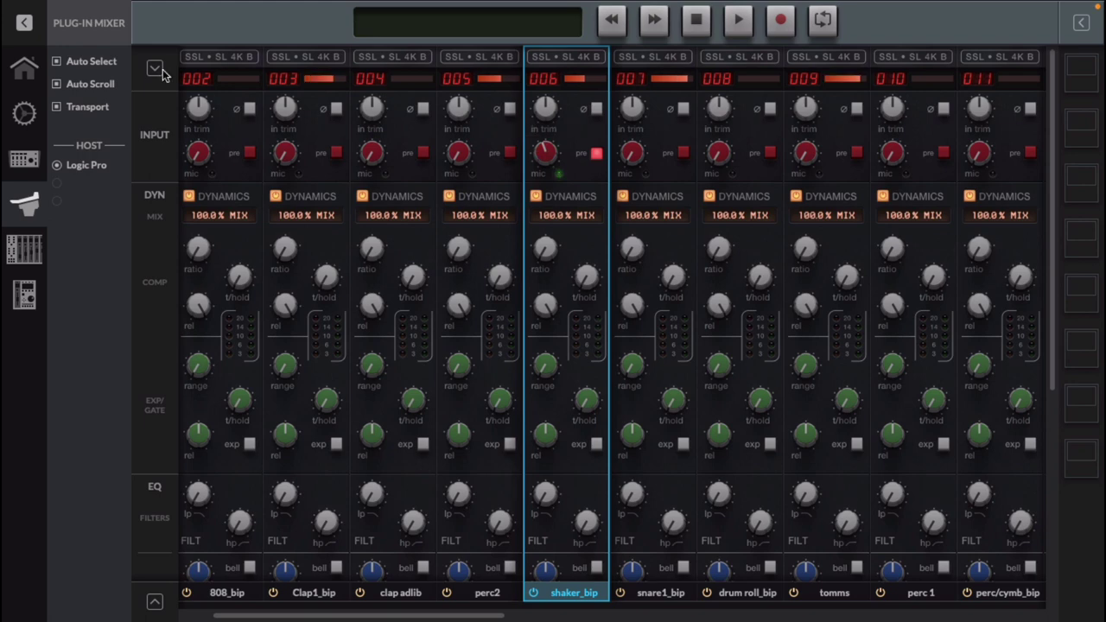
Hide the plug-in mixer's options sidebar, and take SSL 360 out of full screen and close it to return to Logic Pro
left_click(12, 22)
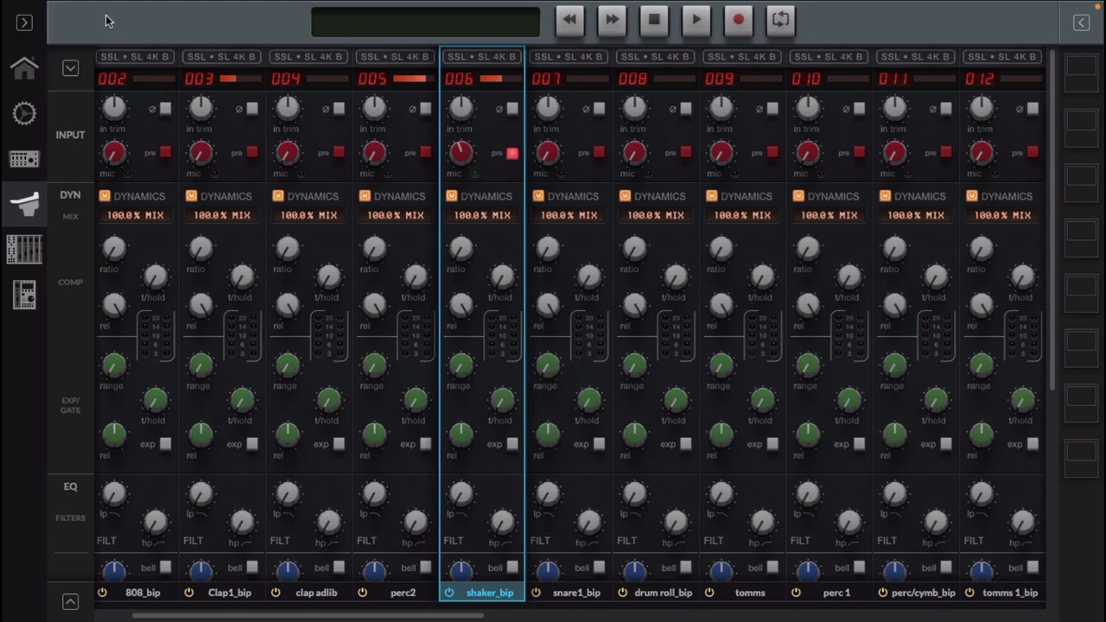
mouse_move(149, 4)
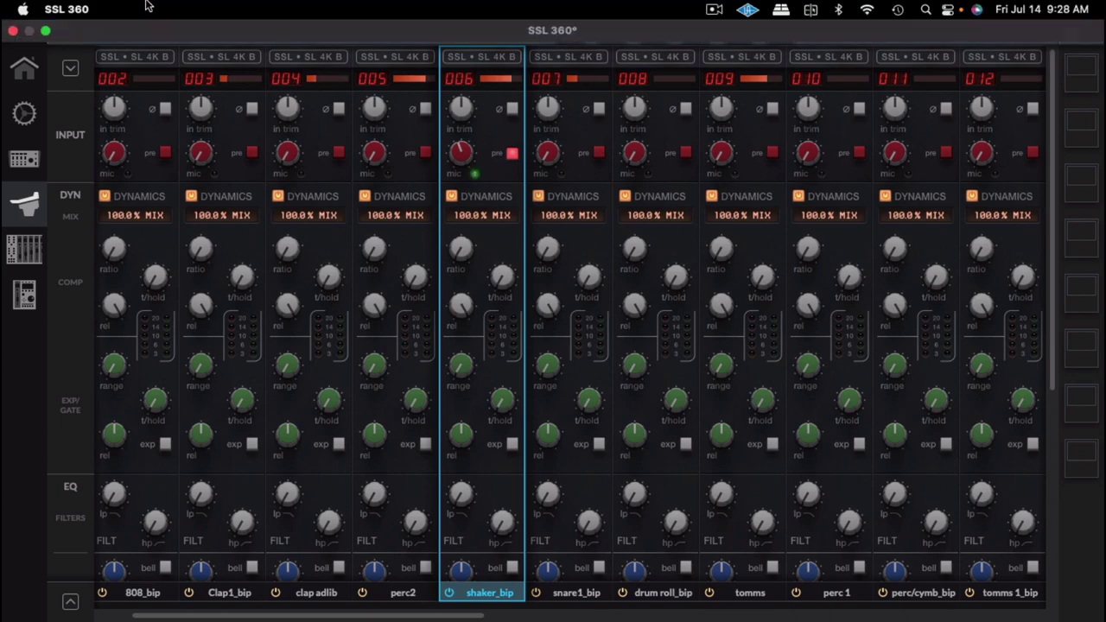
left_click(46, 31)
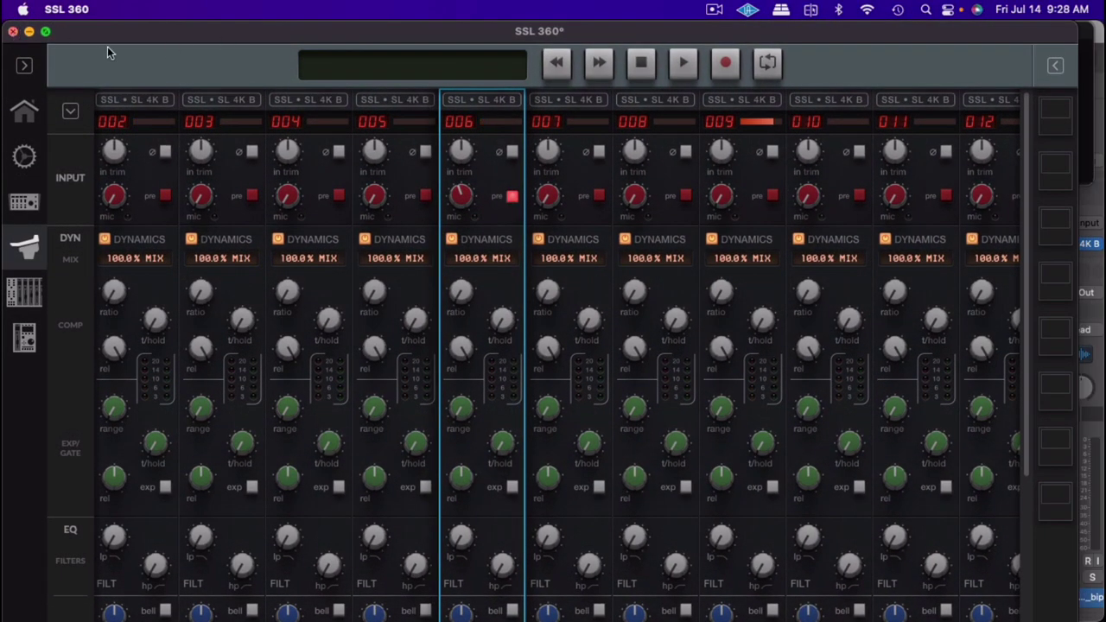
left_click(13, 32)
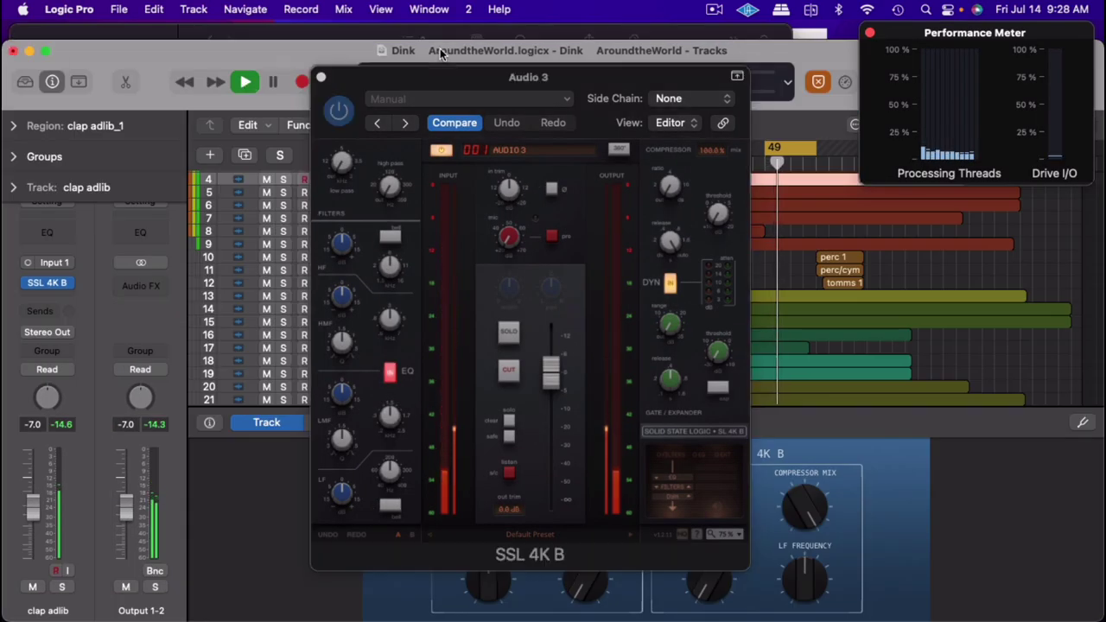
Move the Tracks window fully into view and stop and restart playback to examine the CPU load with SSL 4K B on every audio track
left_click_drag(458, 51, 467, 33)
key("space")
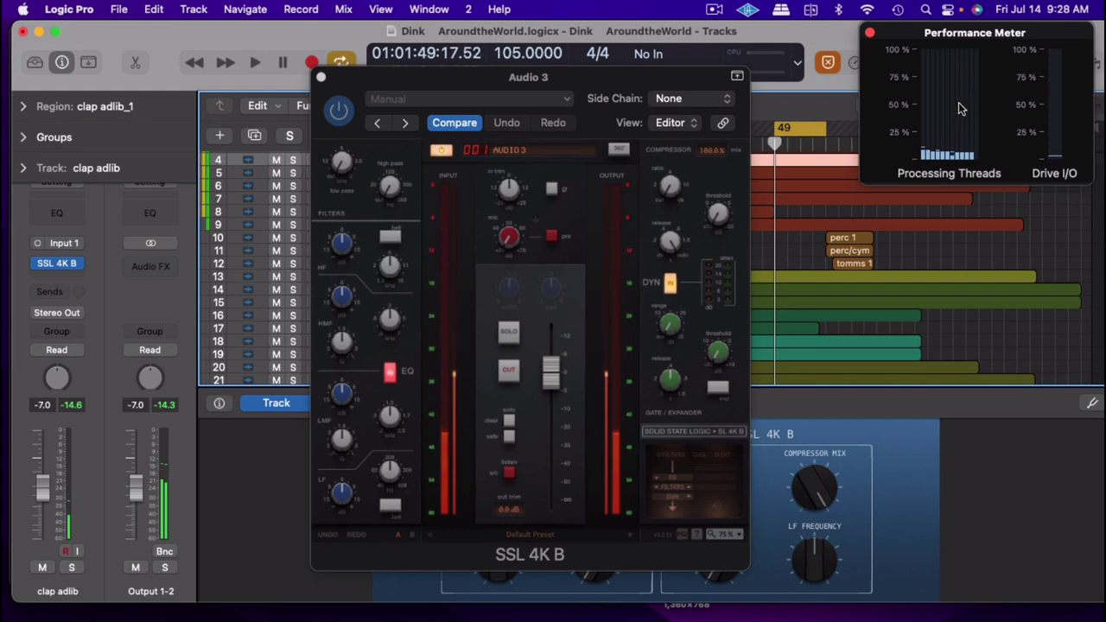
key("space")
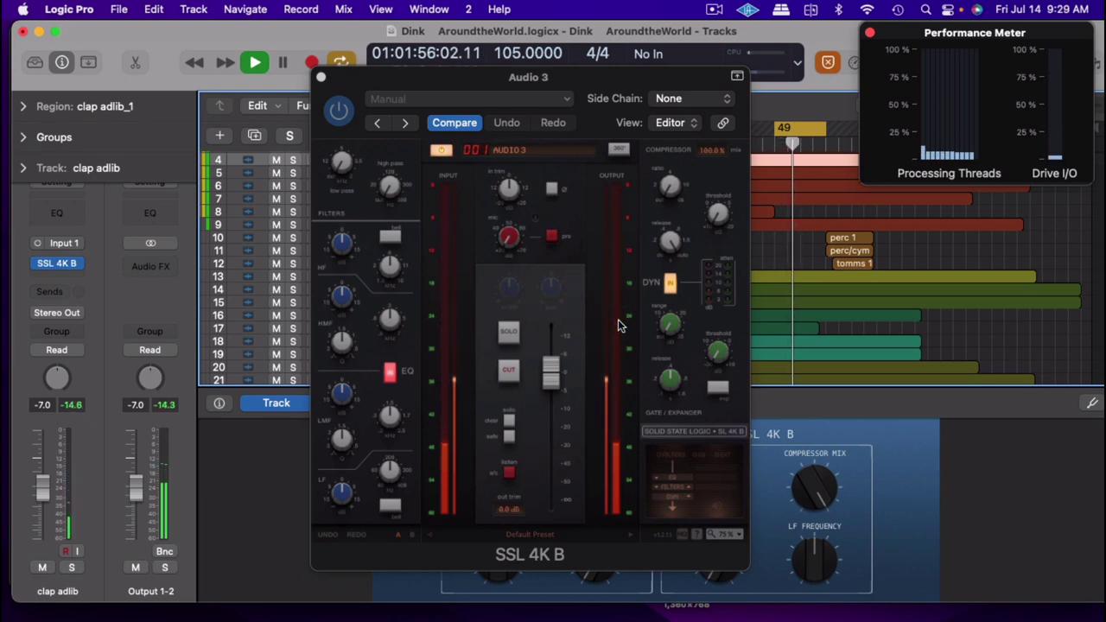
key("space")
left_click(674, 189)
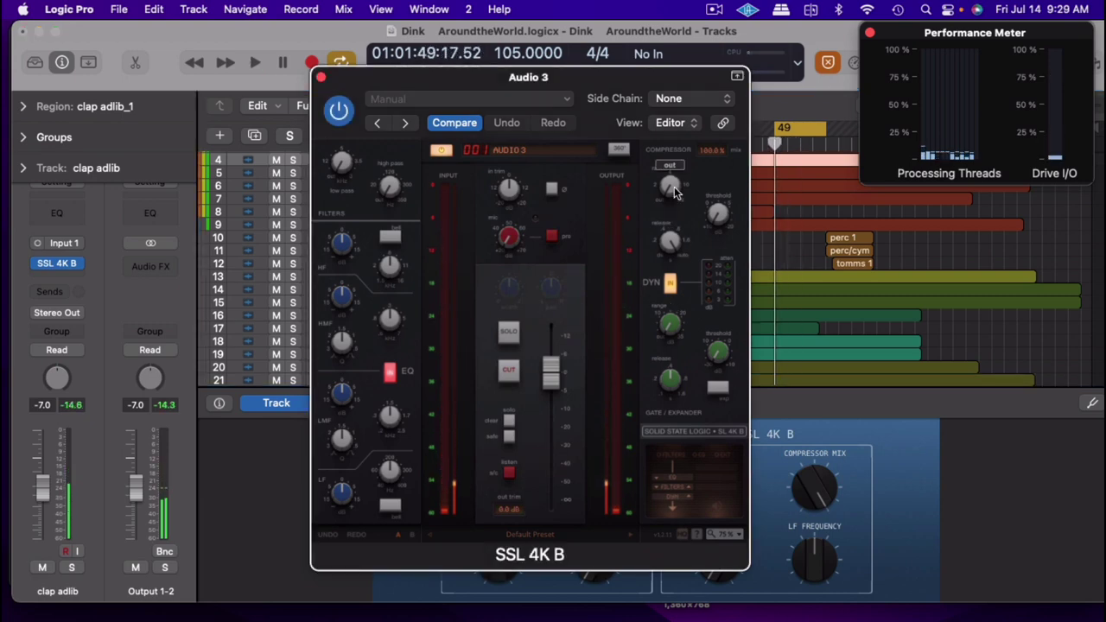
key("space")
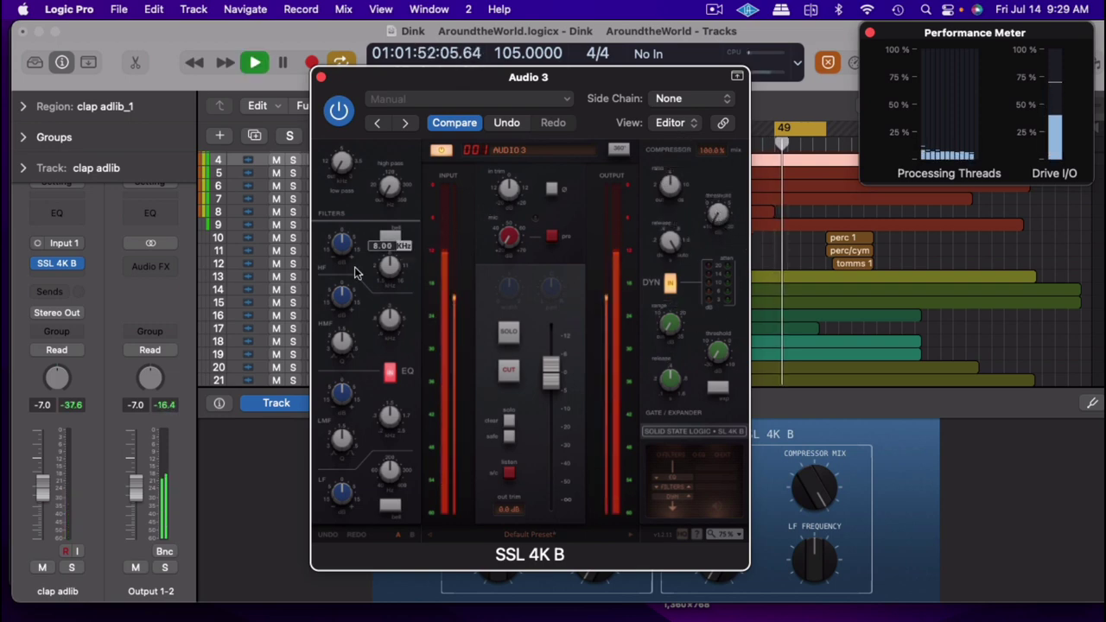
Check the SSL 4K B input trim and compressor threshold on Audio 3 during playback, and stop playback and close the plug-in window
mouse_move(510, 192)
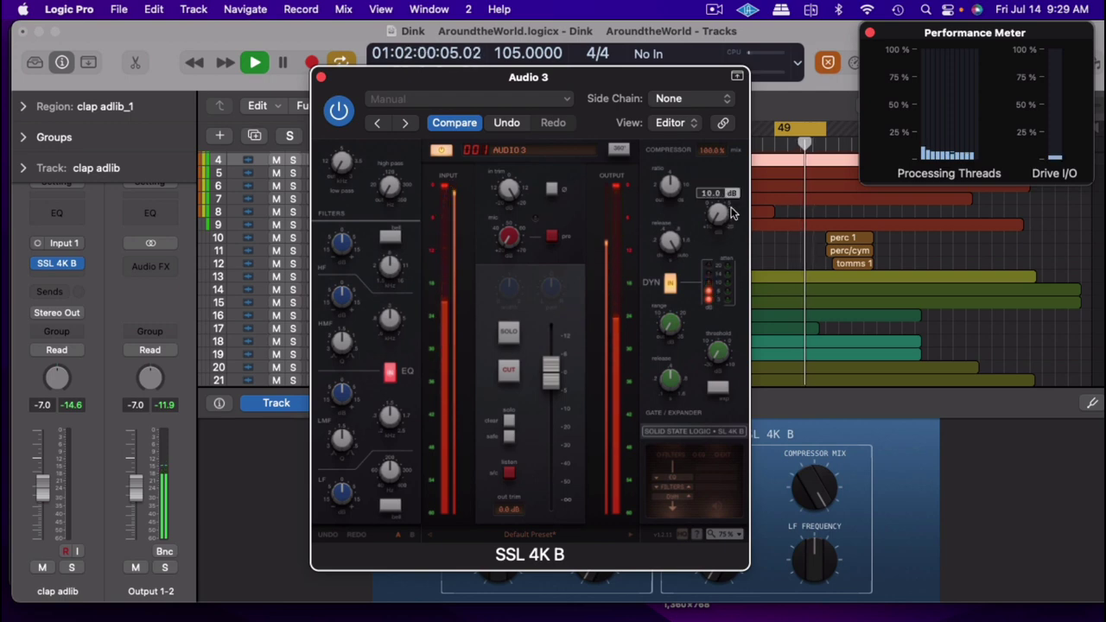
mouse_move(718, 211)
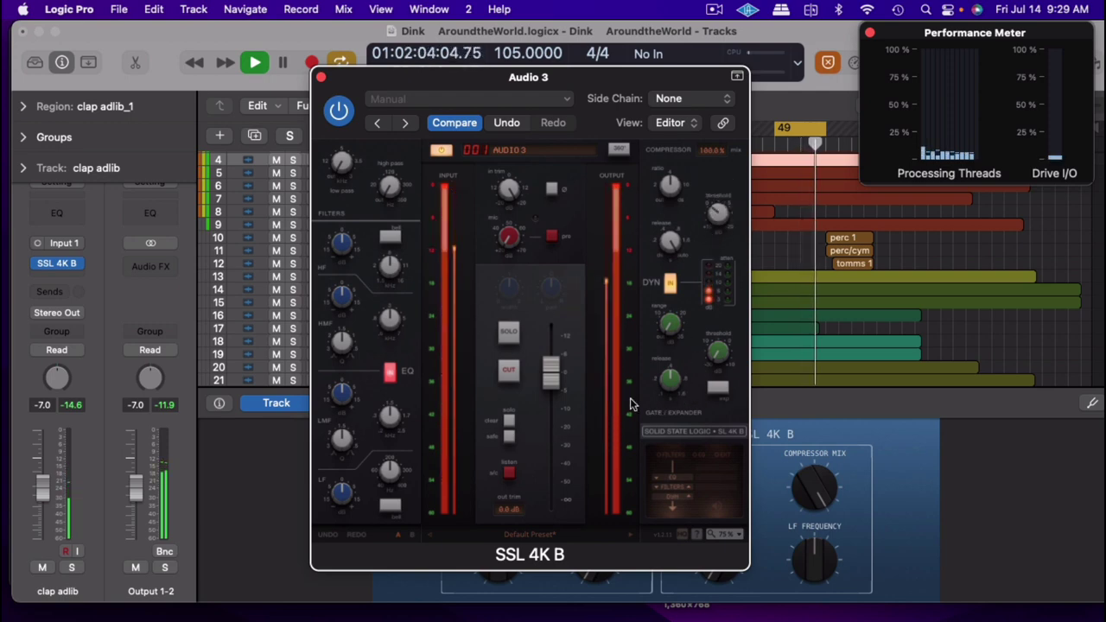
key("space")
left_click(320, 78)
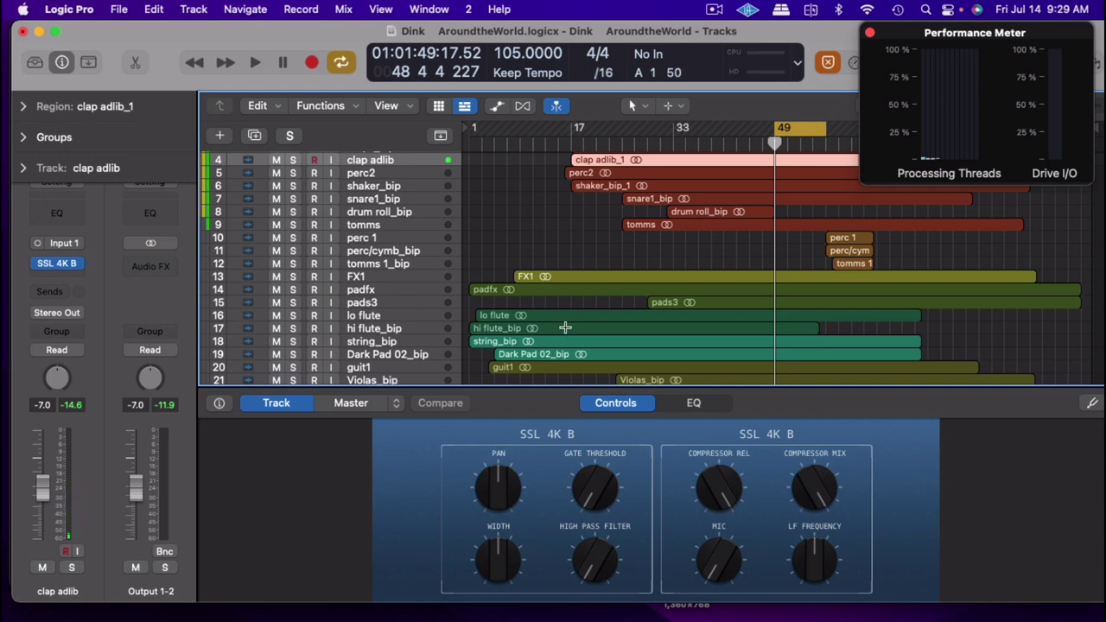
Open the mixer and remove the SSL 4K B from the last audio channel before Output 1-2
key("super+7")
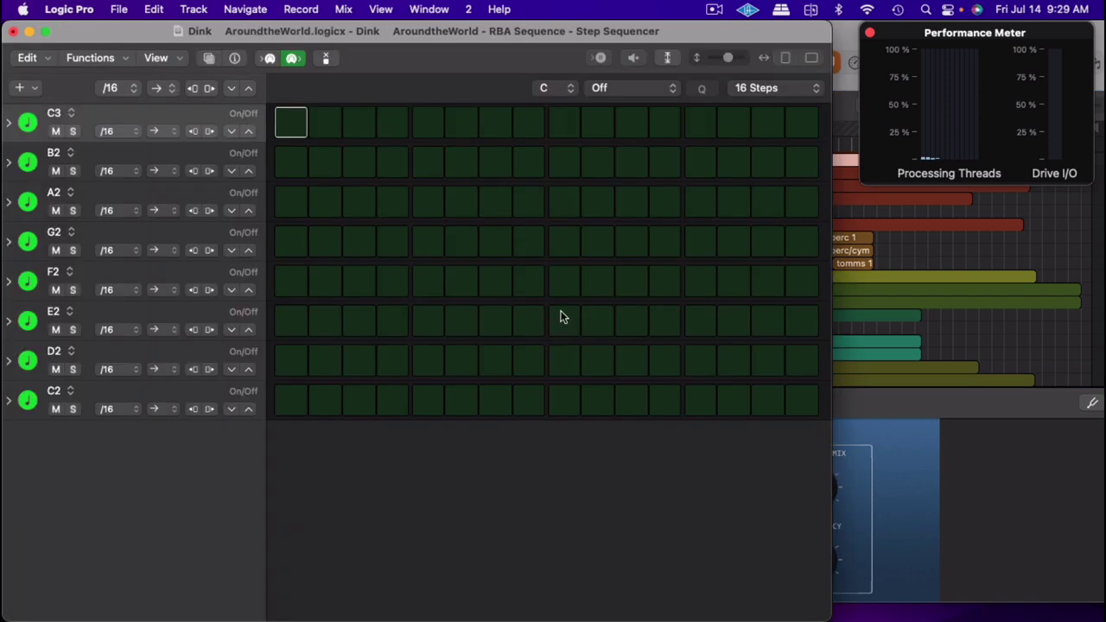
key("super+2")
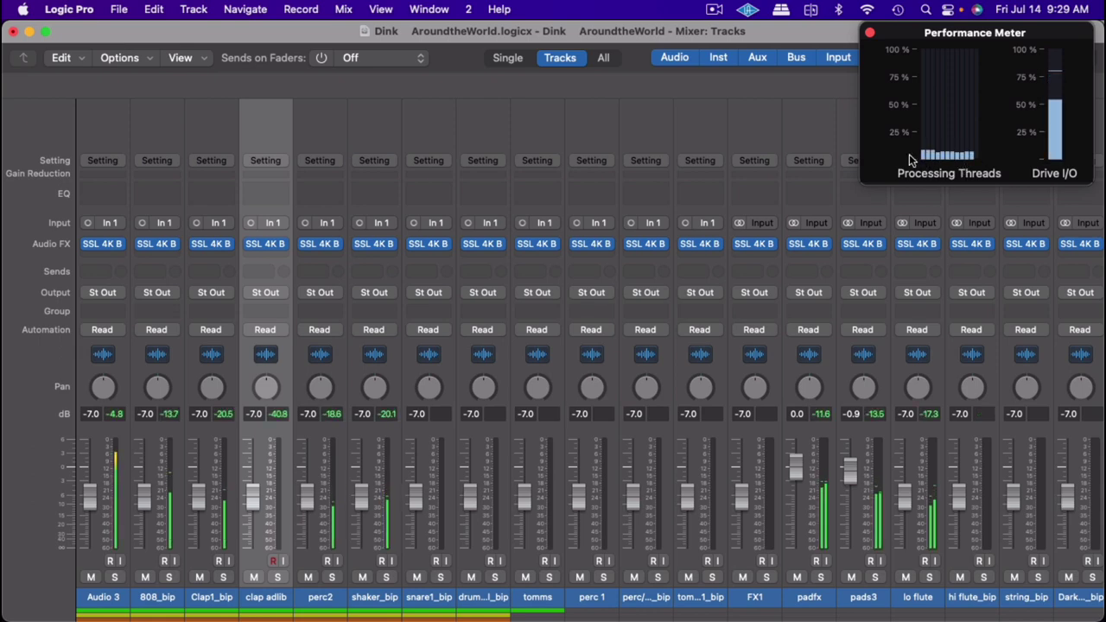
scroll(991, 263, "right", 15)
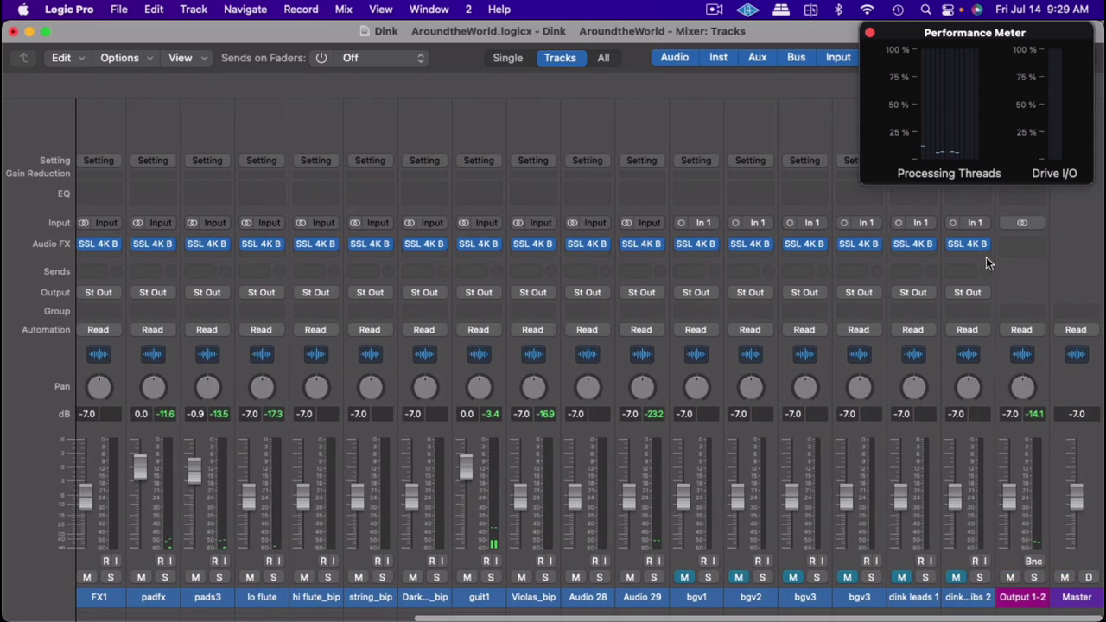
left_click(985, 248)
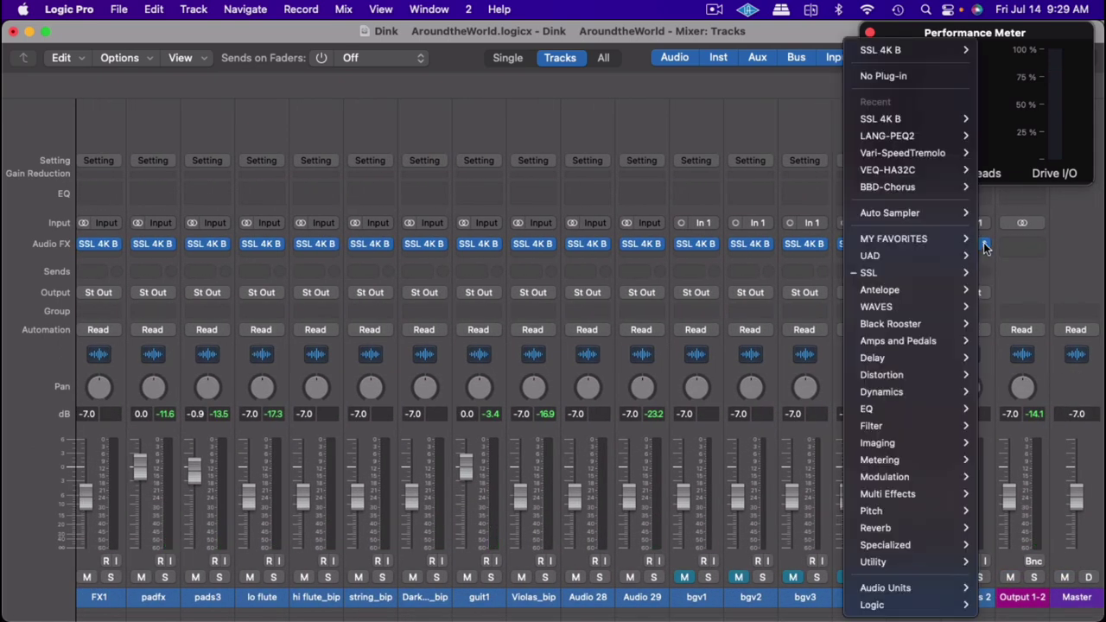
left_click(911, 76)
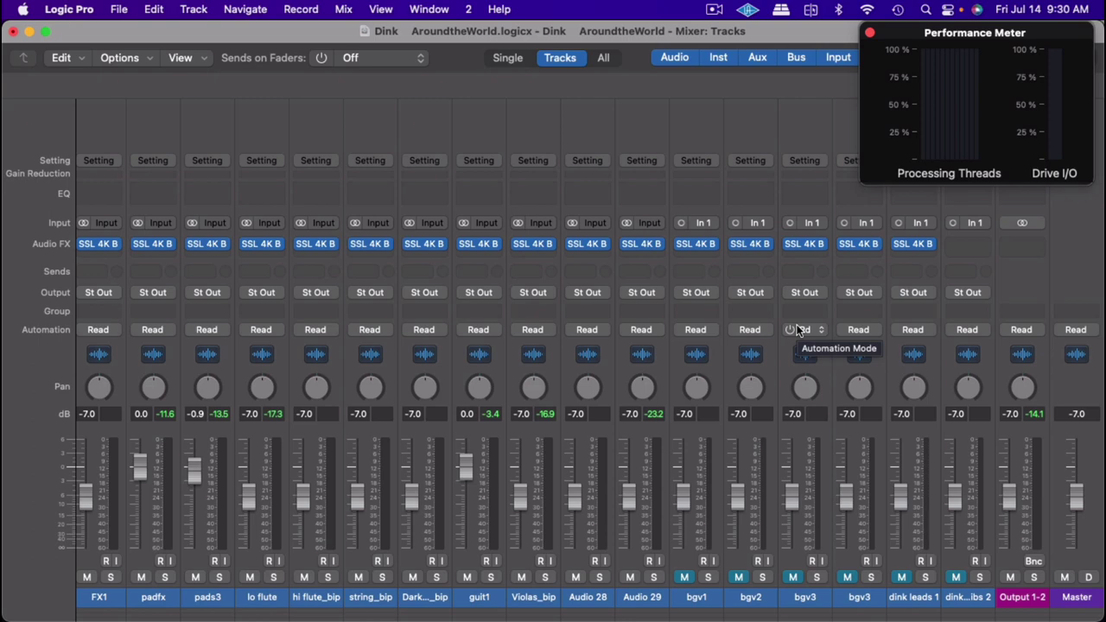
Close the Performance Meter and switch to Finder with all other applications hidden
left_click(870, 33)
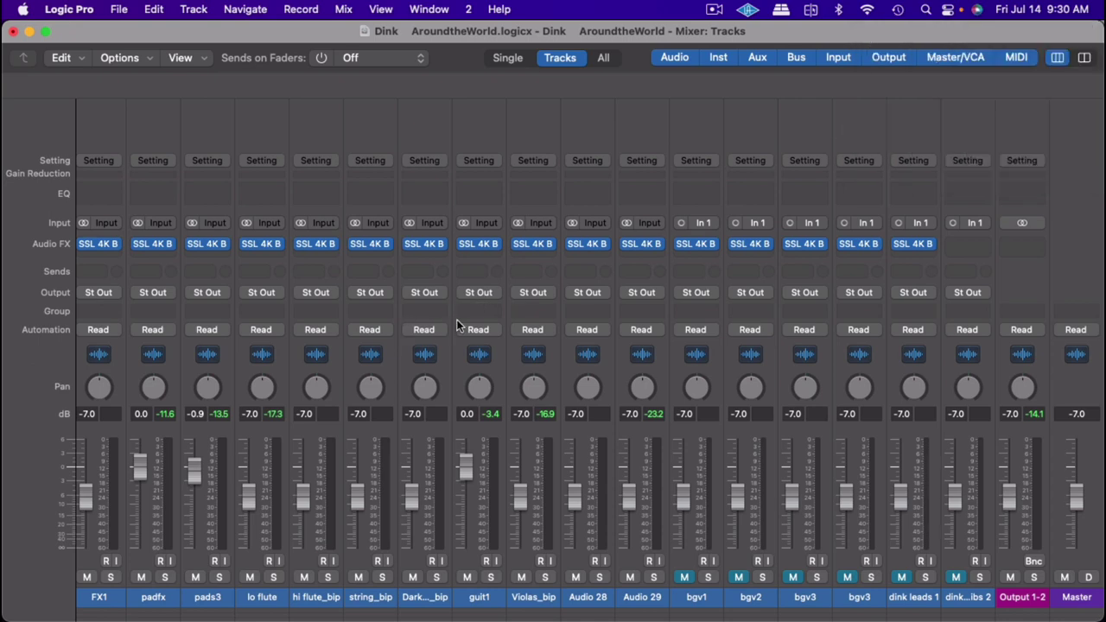
key("super+Tab")
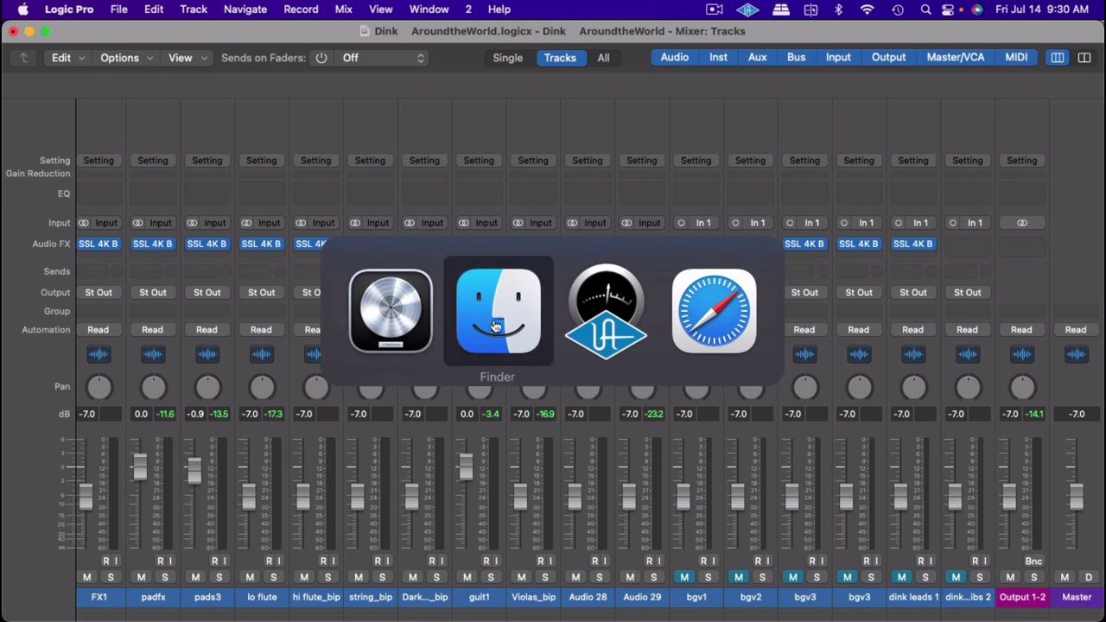
left_click(495, 326)
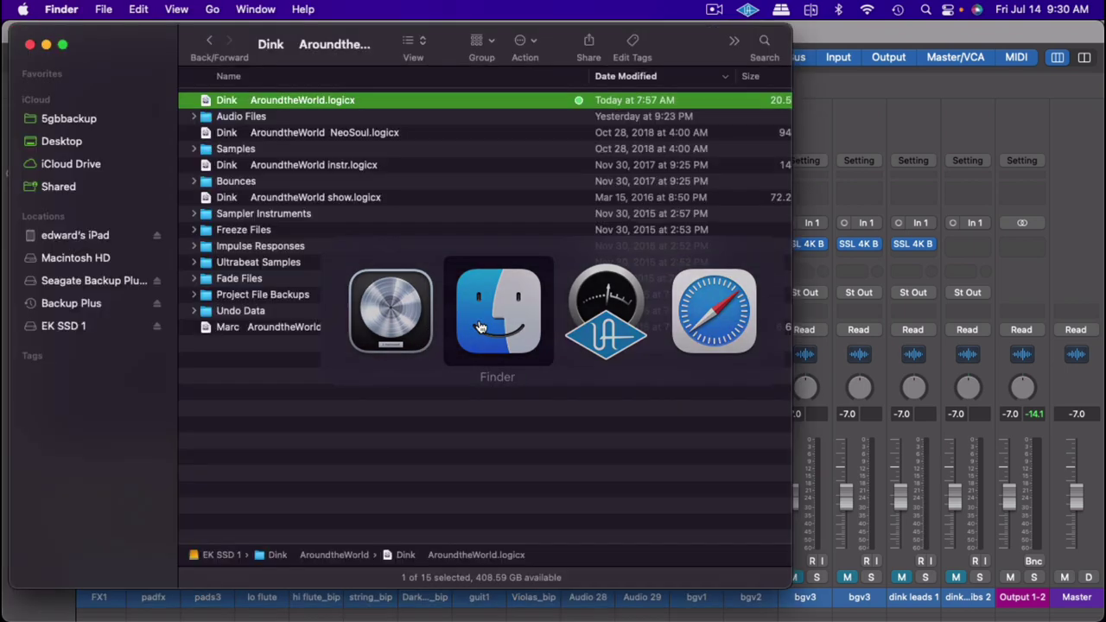
left_click(76, 9)
left_click(79, 157)
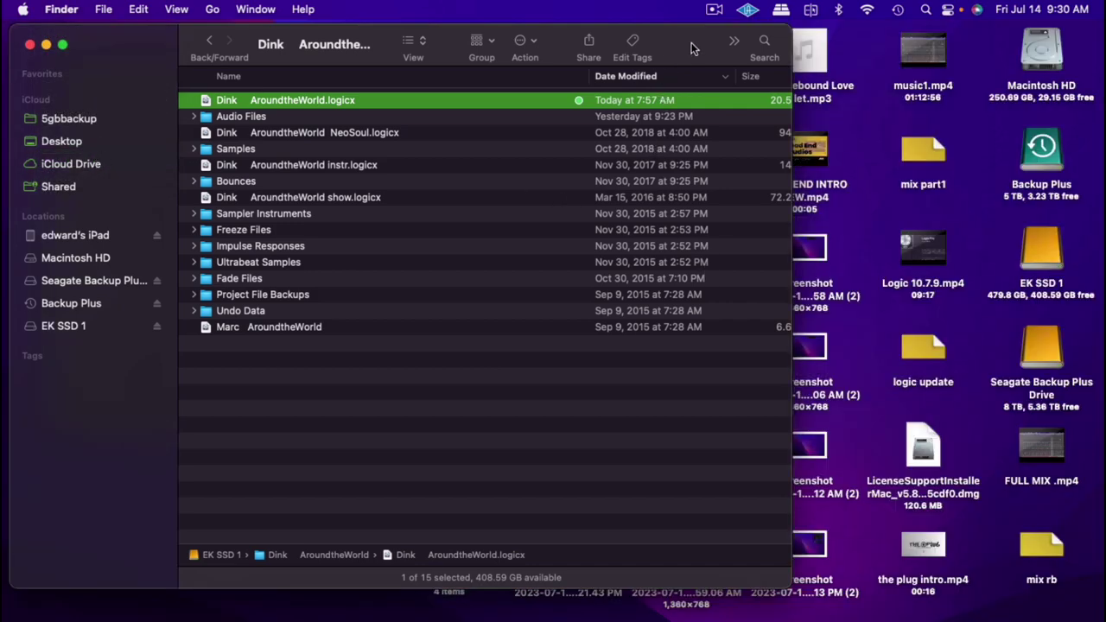
Move the AroundtheWorld project folder window aside and close the Screenflow videos folder window
left_click_drag(691, 42, 580, 39)
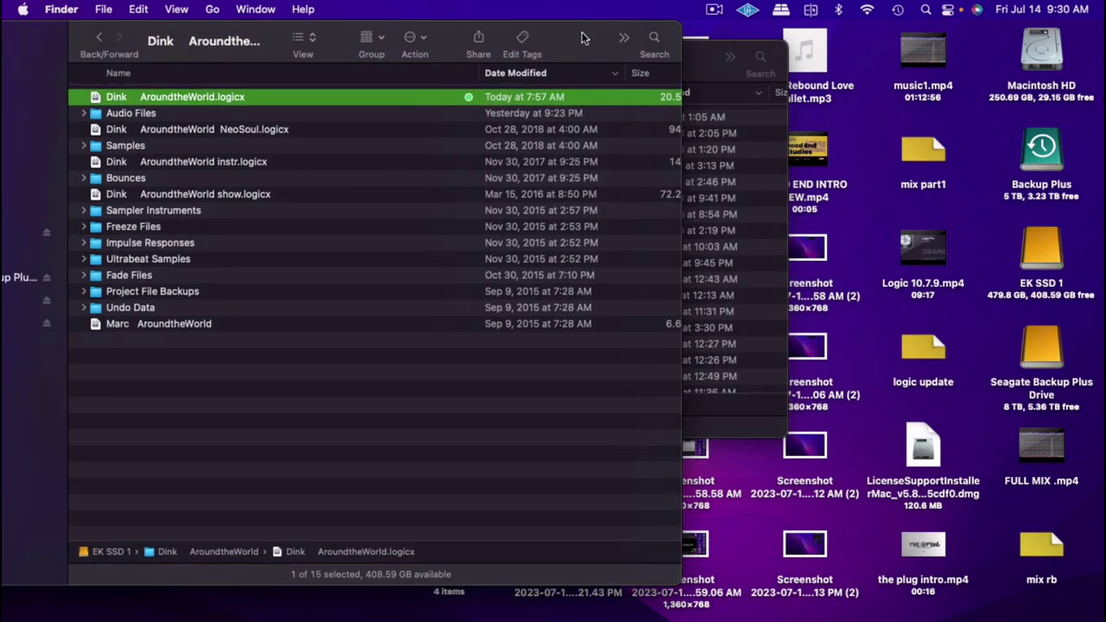
left_click(704, 62)
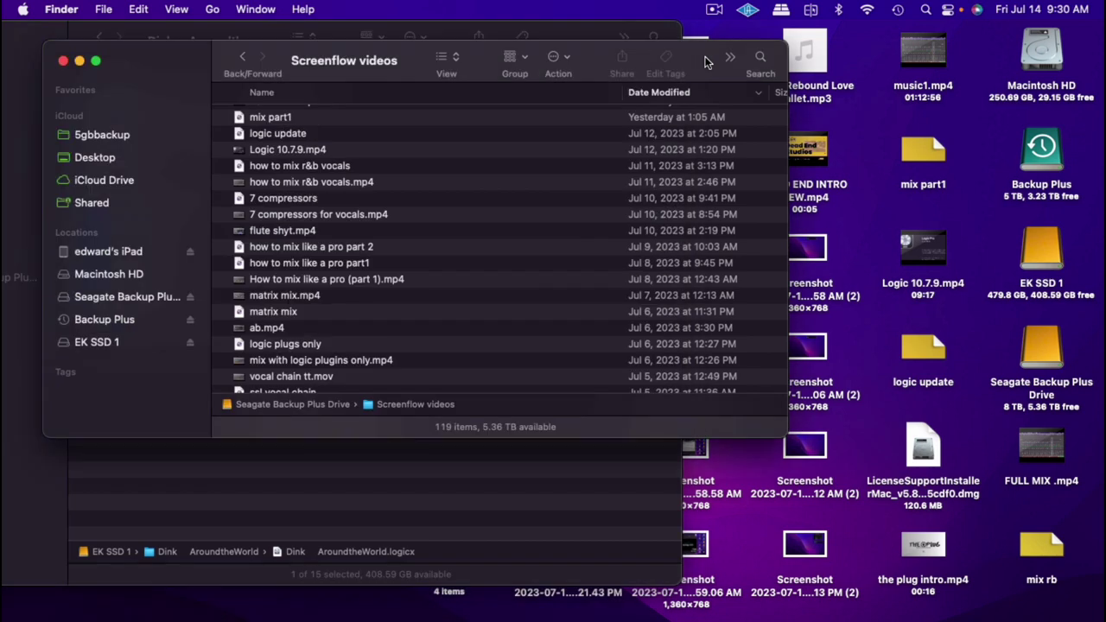
left_click(63, 61)
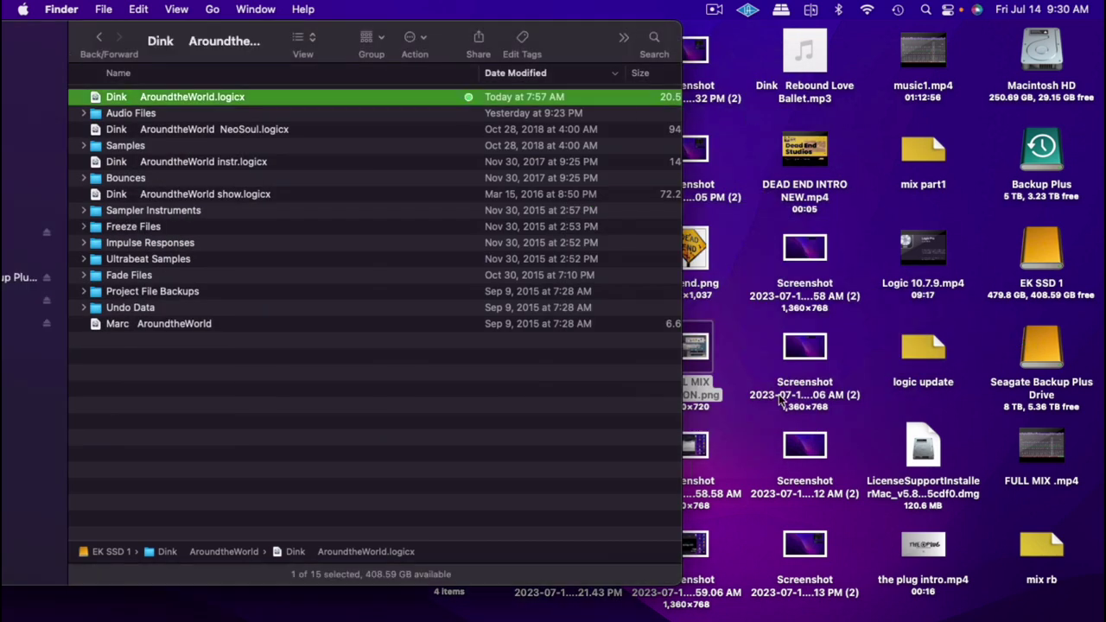
Open the desktop screenshot from 7.58.58 AM to examine the iLok Cloud session dialog, and close it
left_click(697, 447)
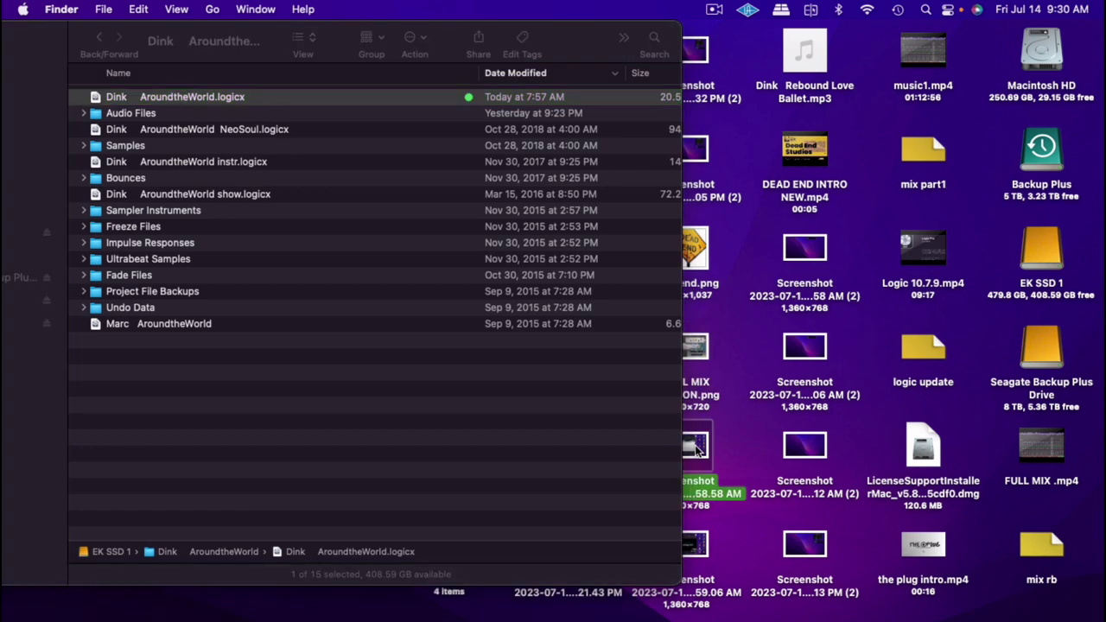
double_click(696, 447)
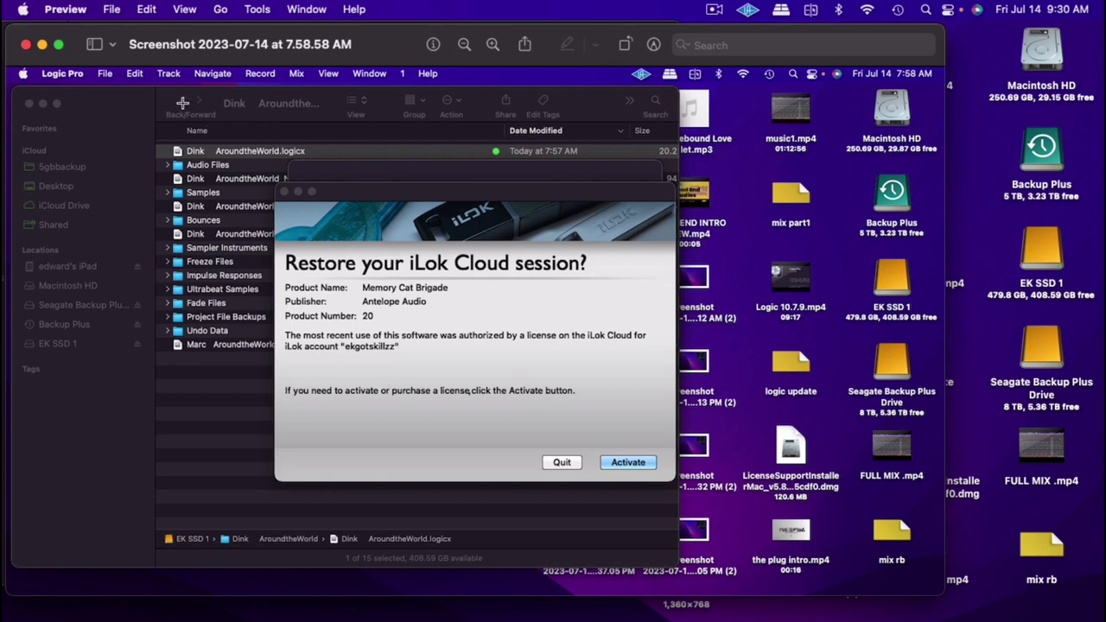
left_click(27, 44)
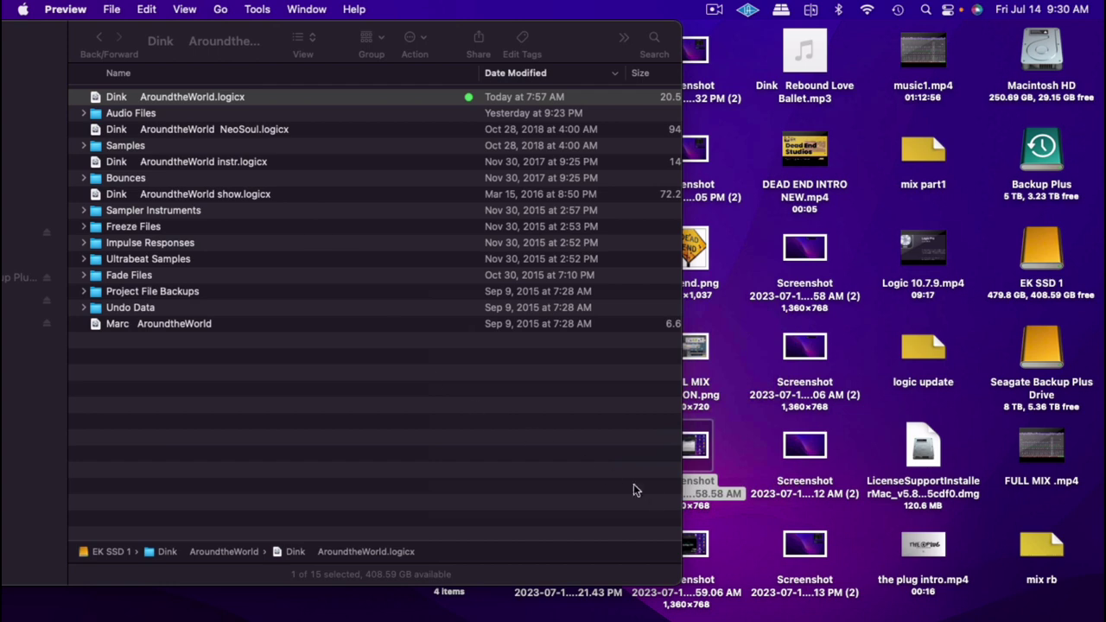
Open the desktop screenshot from 7.59.06 AM to examine the Synergy Core Native activation dialog, and quit Preview
double_click(698, 539)
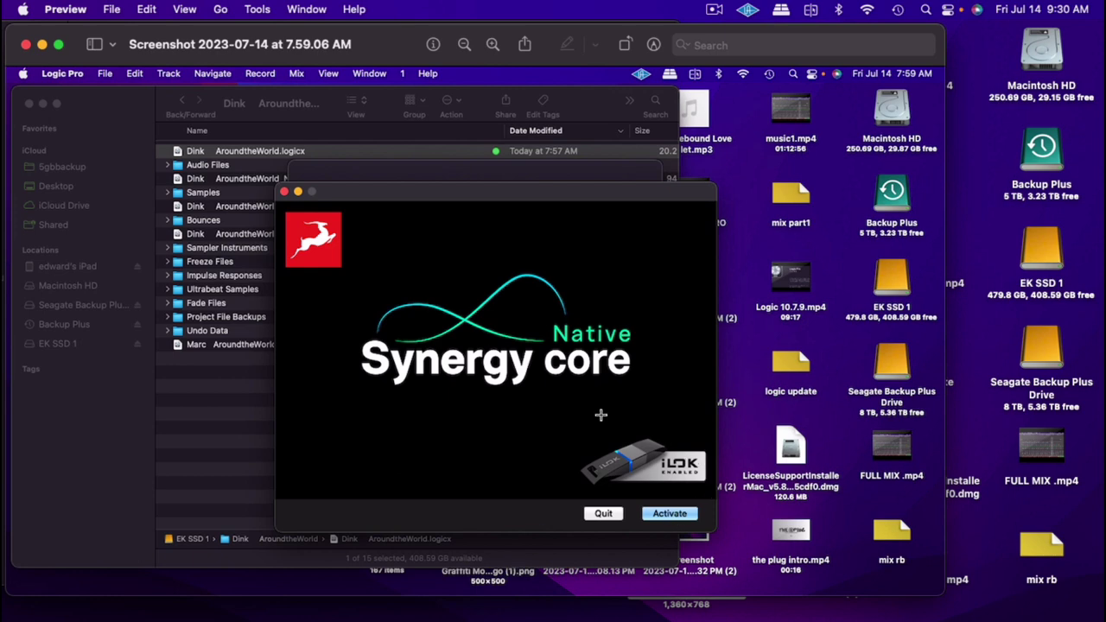
left_click(67, 8)
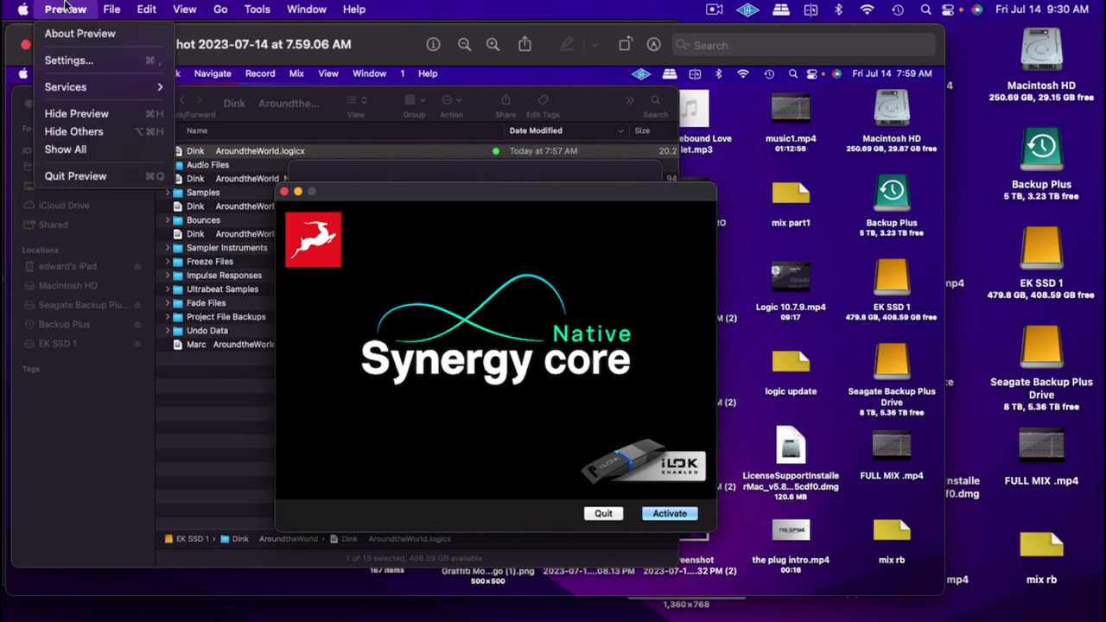
left_click(75, 176)
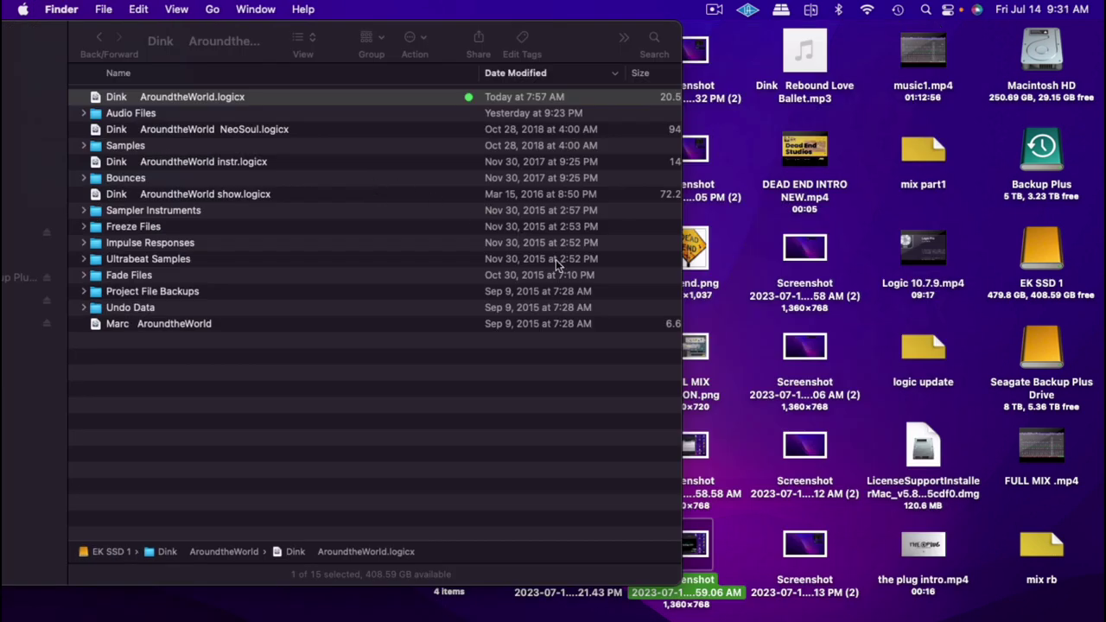